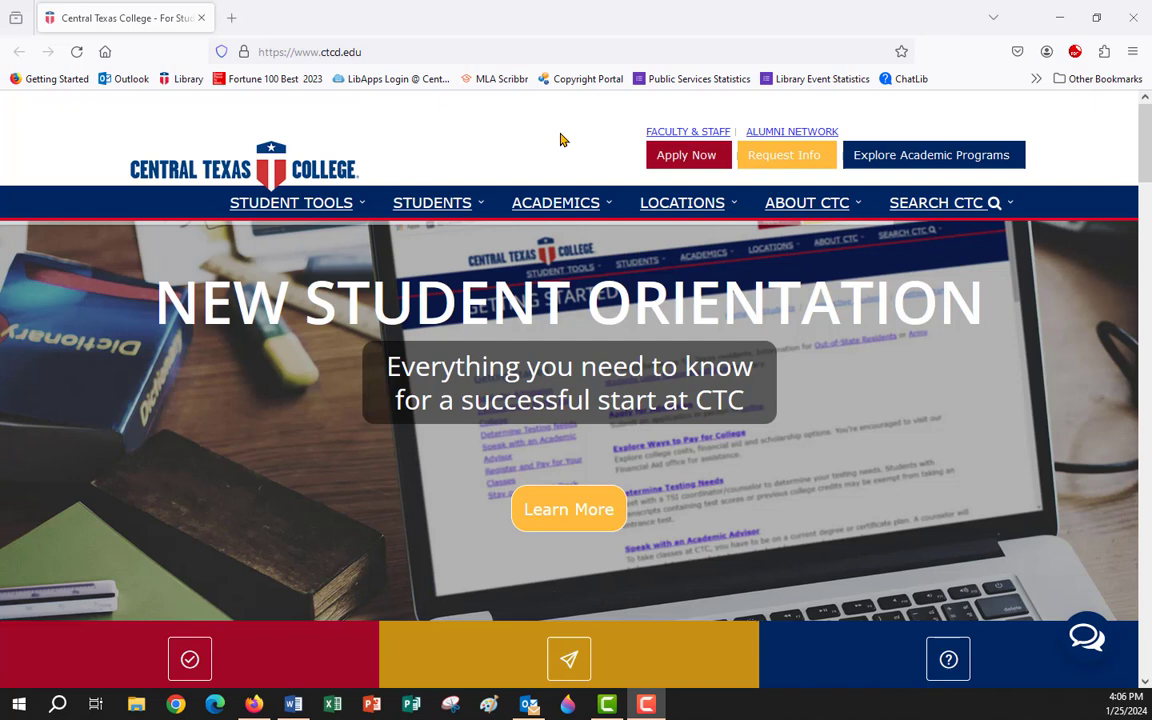
Open Business: Entrepreneurship from the library's Business and Economics databases list.
mouse_move(562, 215)
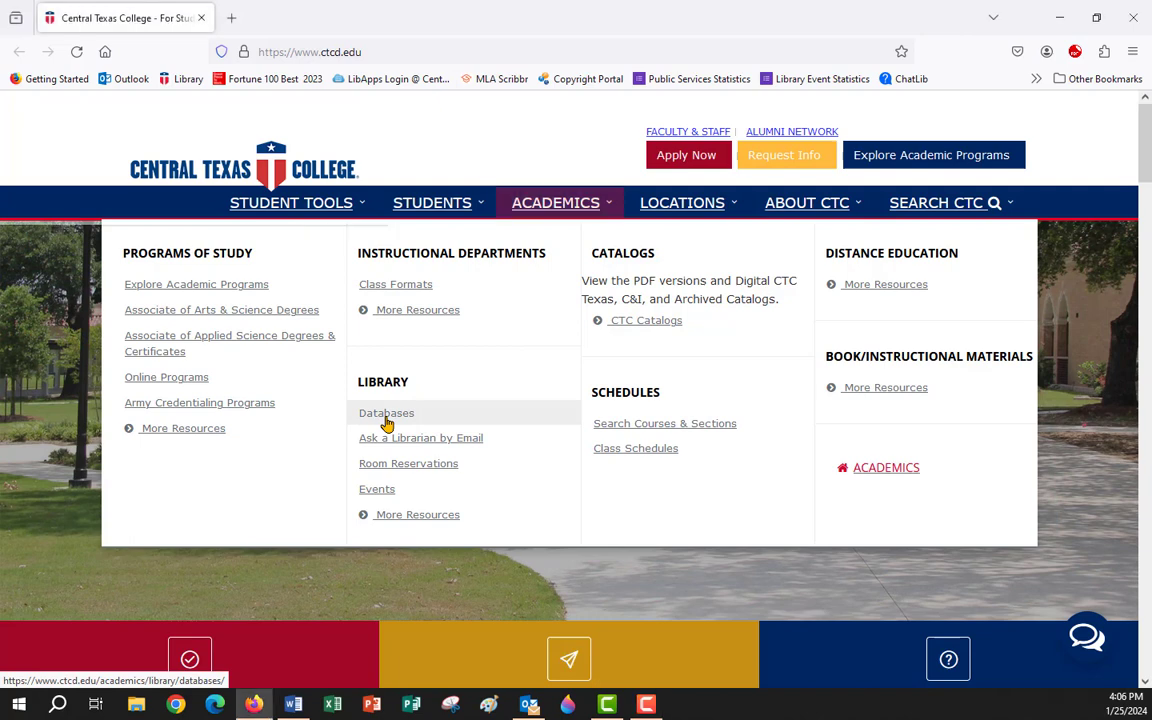
click(387, 424)
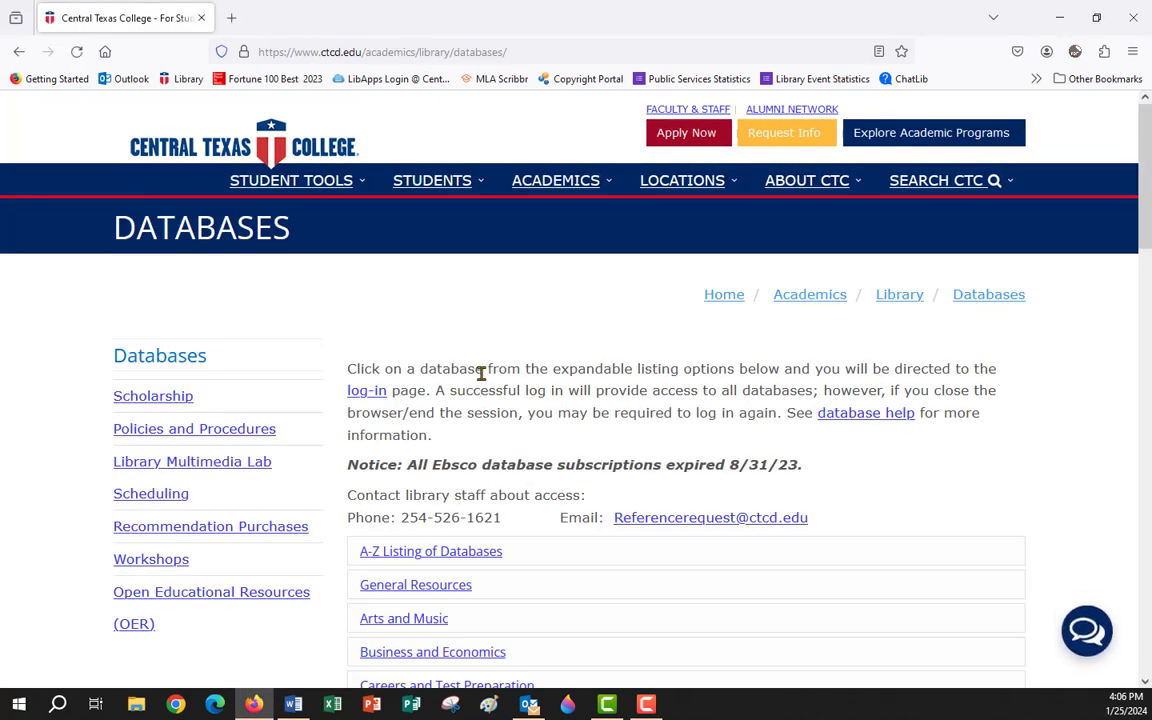
scroll(480, 378, down, 5)
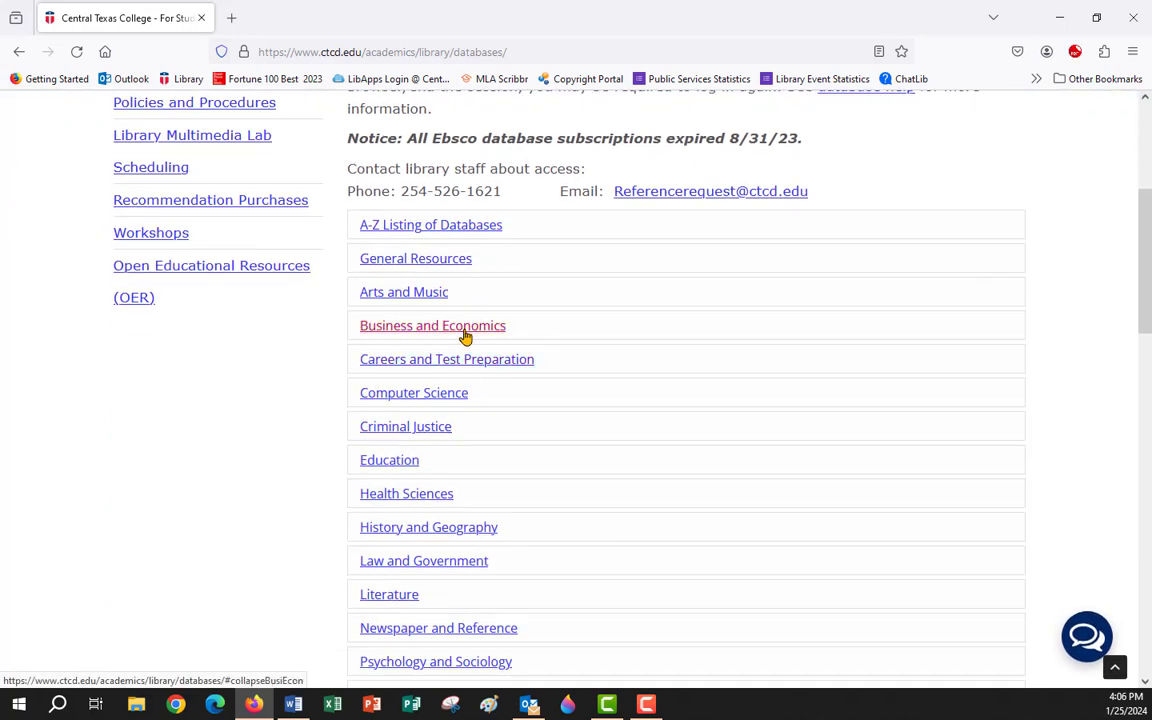
click(404, 330)
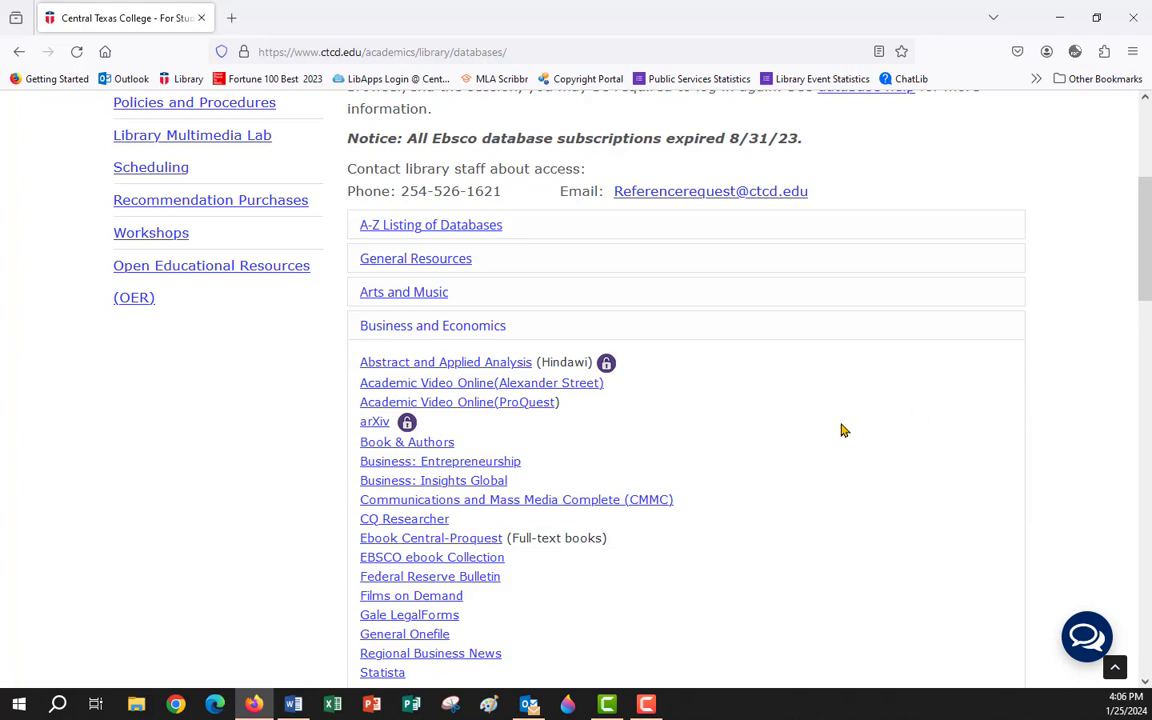
scroll(758, 432, down, 3)
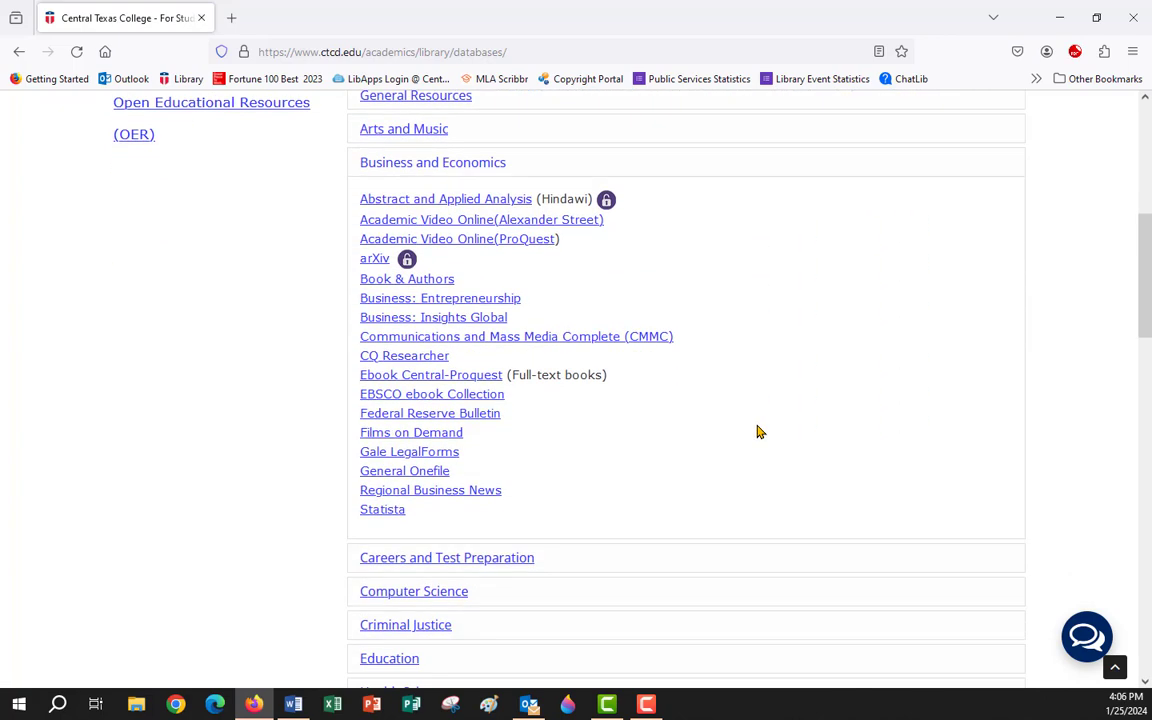
click(427, 305)
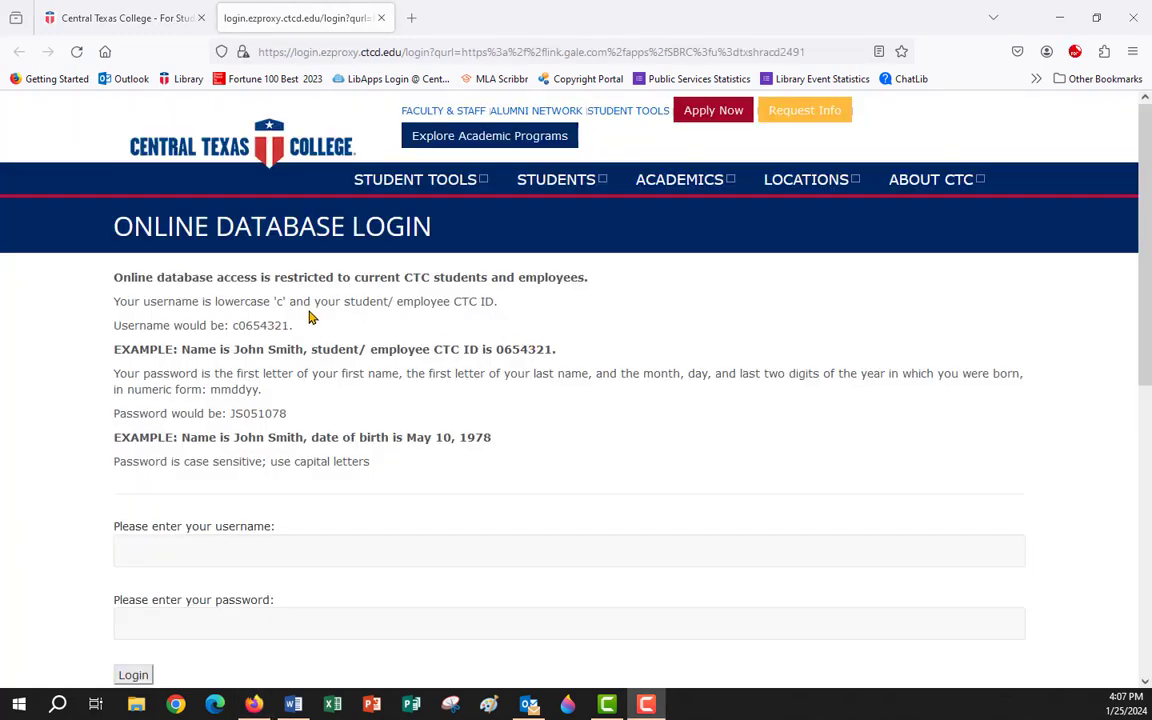
Highlight the login instructions and the example username and password formats.
drag(113, 224, 497, 447)
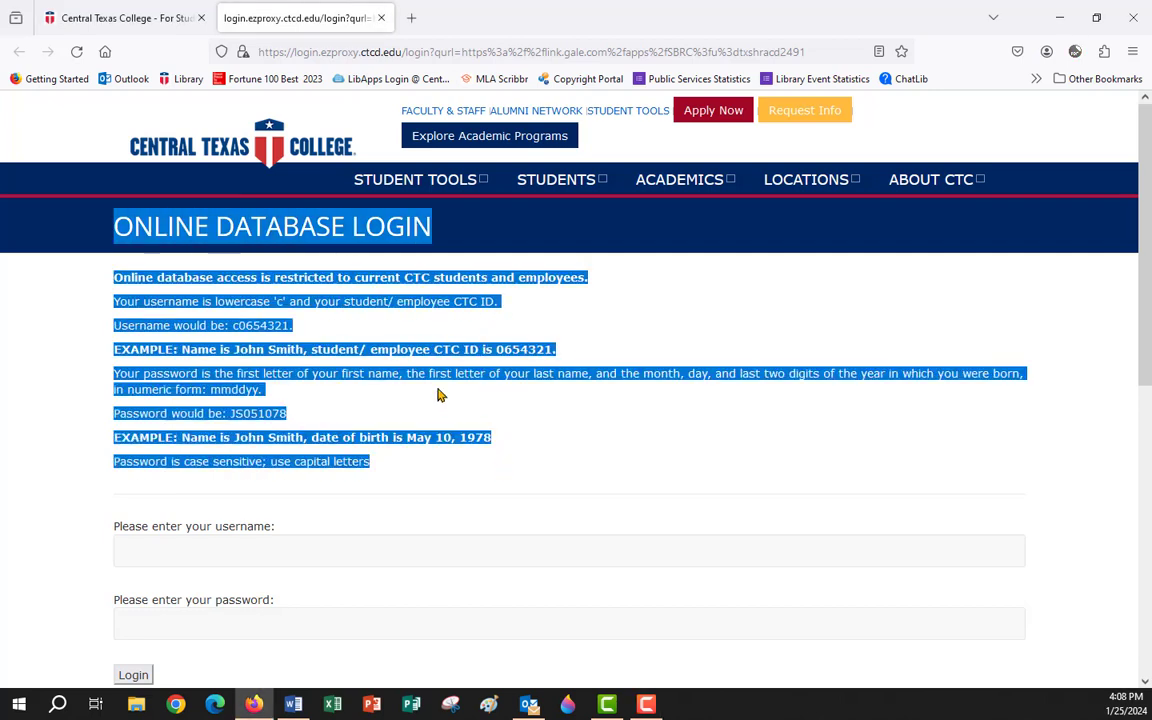
click(388, 345)
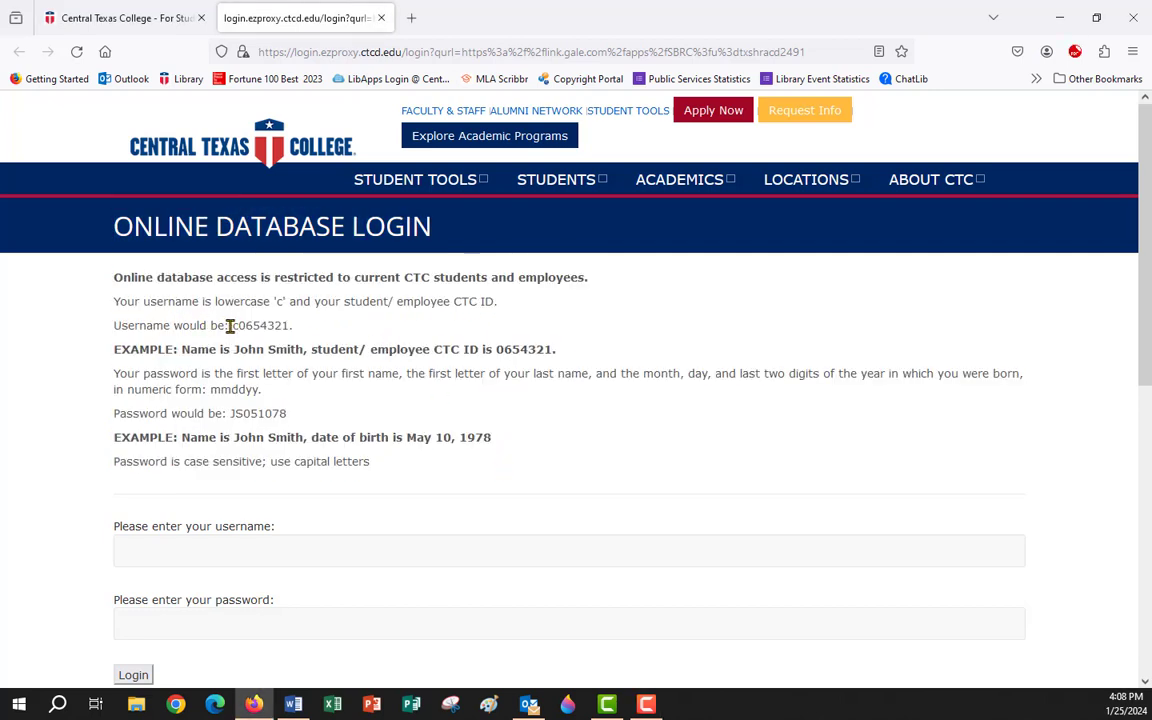
drag(229, 325, 369, 333)
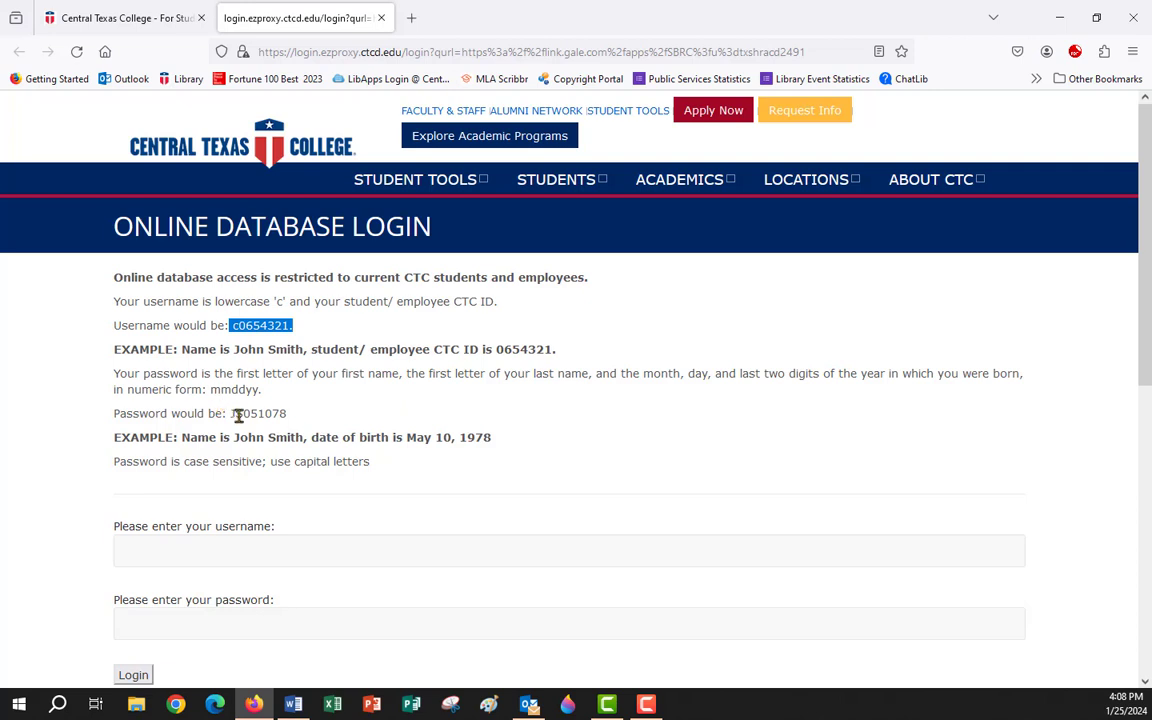
drag(227, 413, 470, 447)
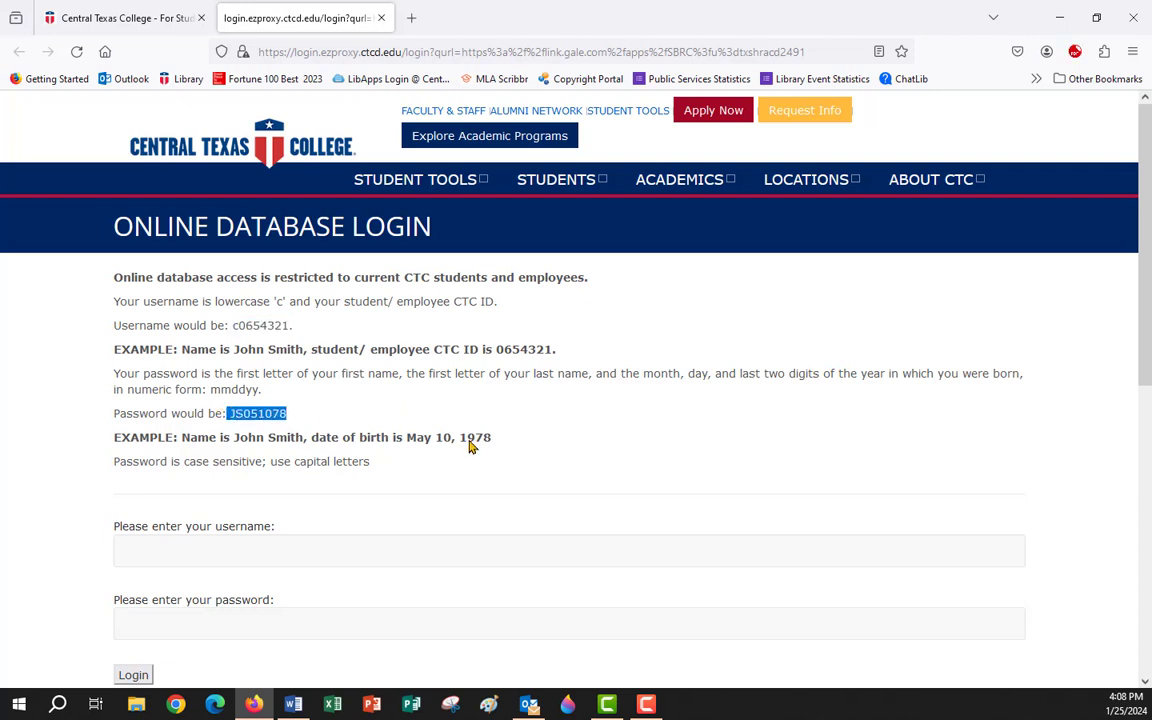
Log in with the saved student username and password from autofill.
click(183, 545)
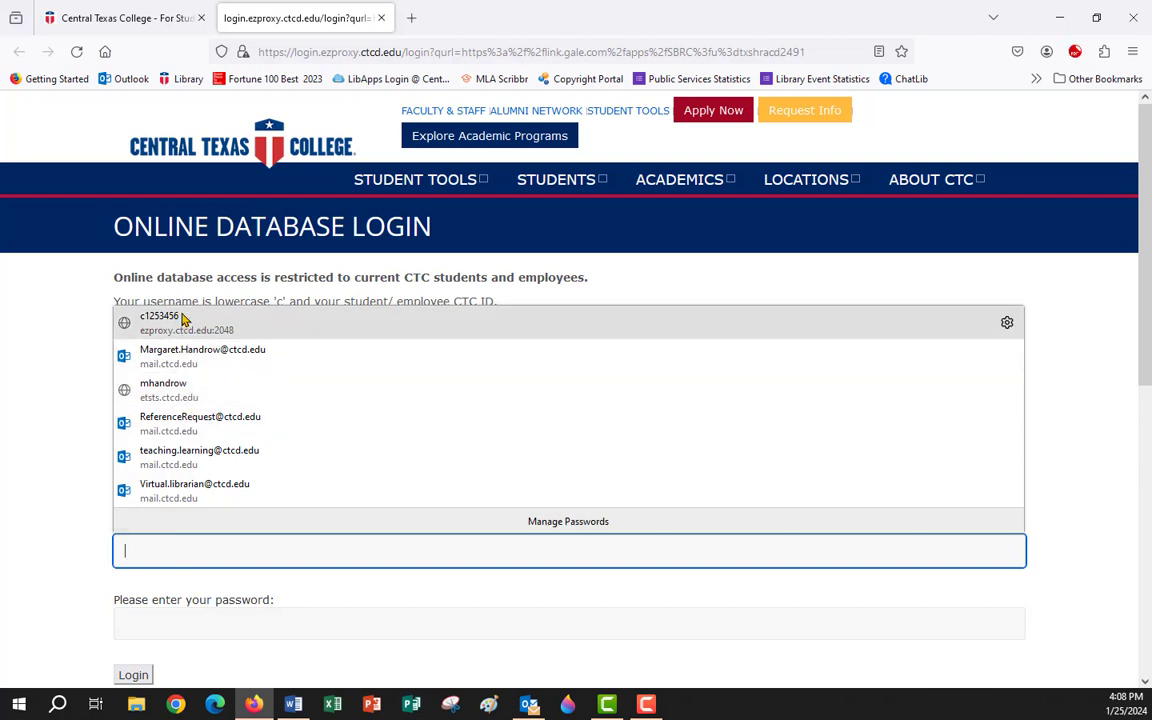
click(150, 318)
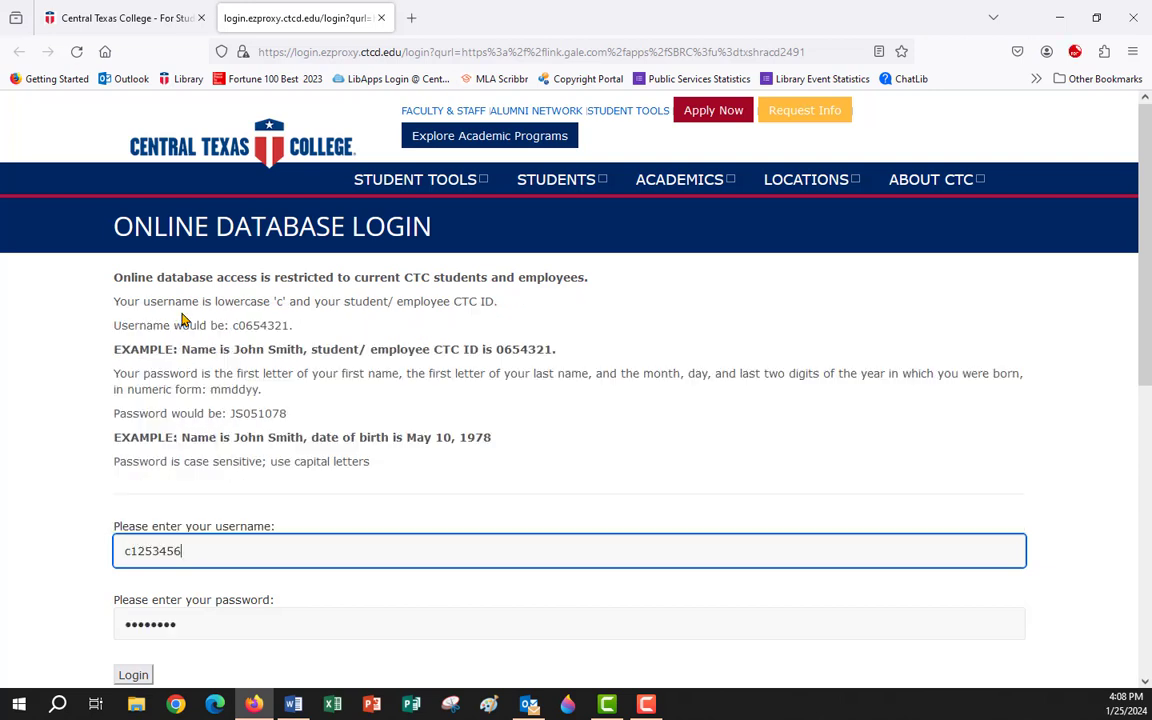
click(133, 675)
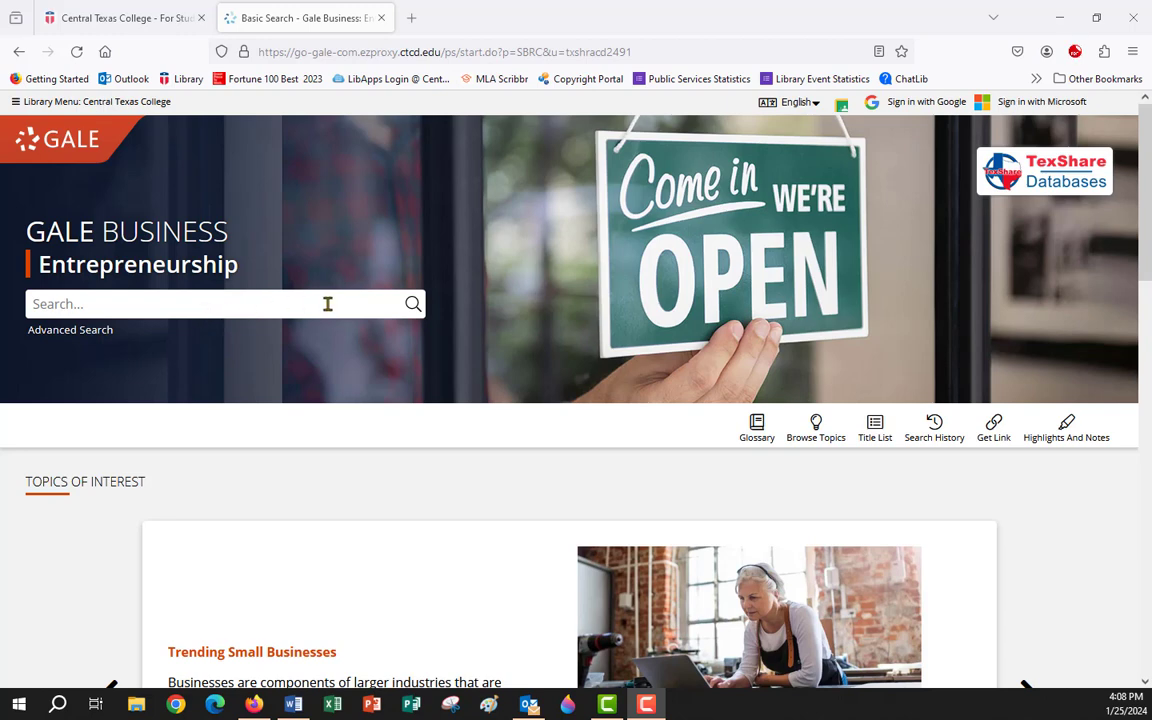
Cycle Topics of Interest back through Loans and Grants, Financing, and Budgeting to Trending Small Businesses.
scroll(328, 306, down, 5)
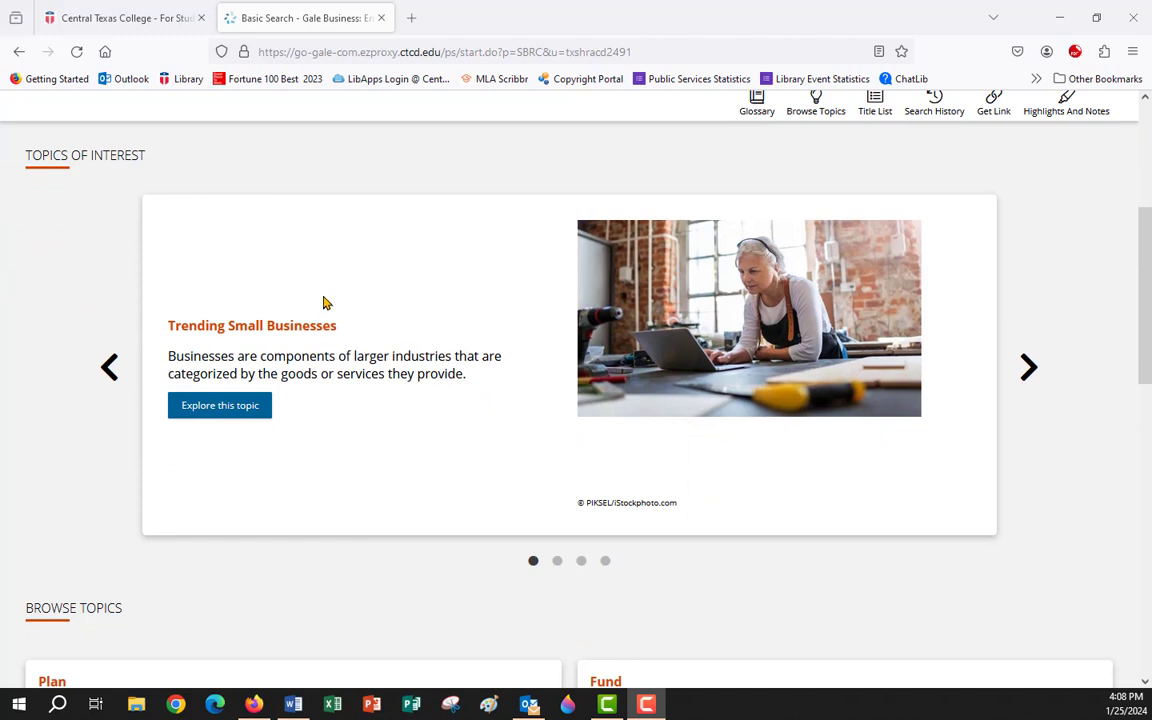
click(110, 370)
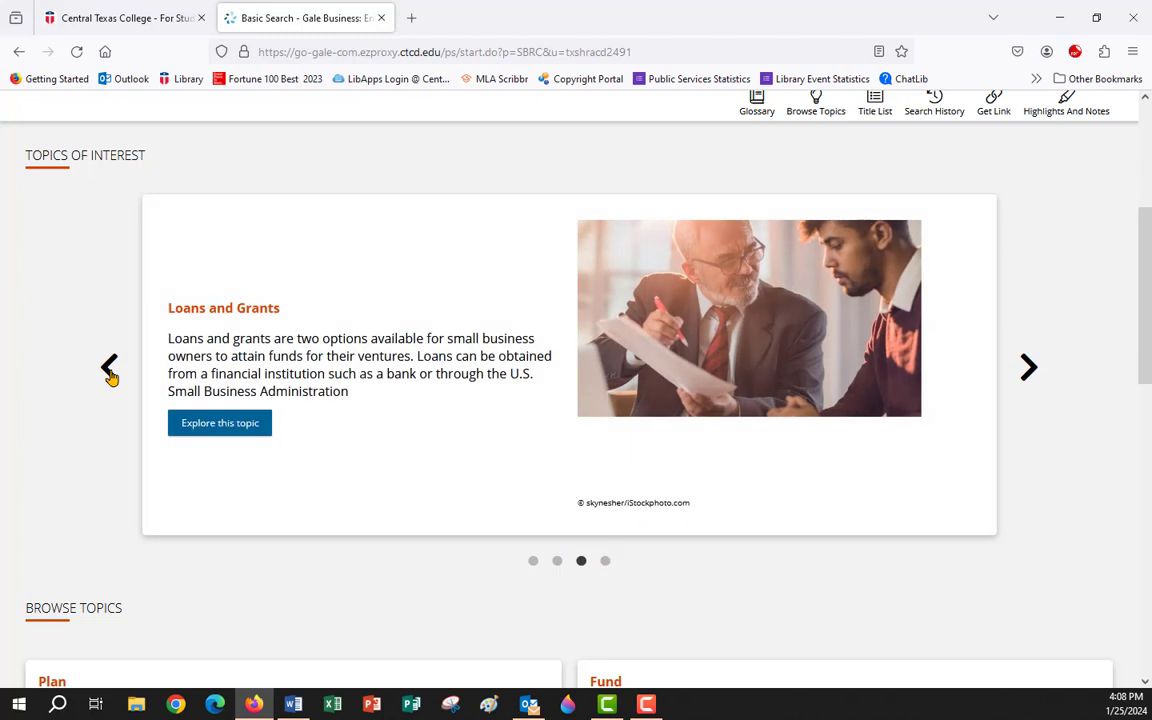
click(110, 370)
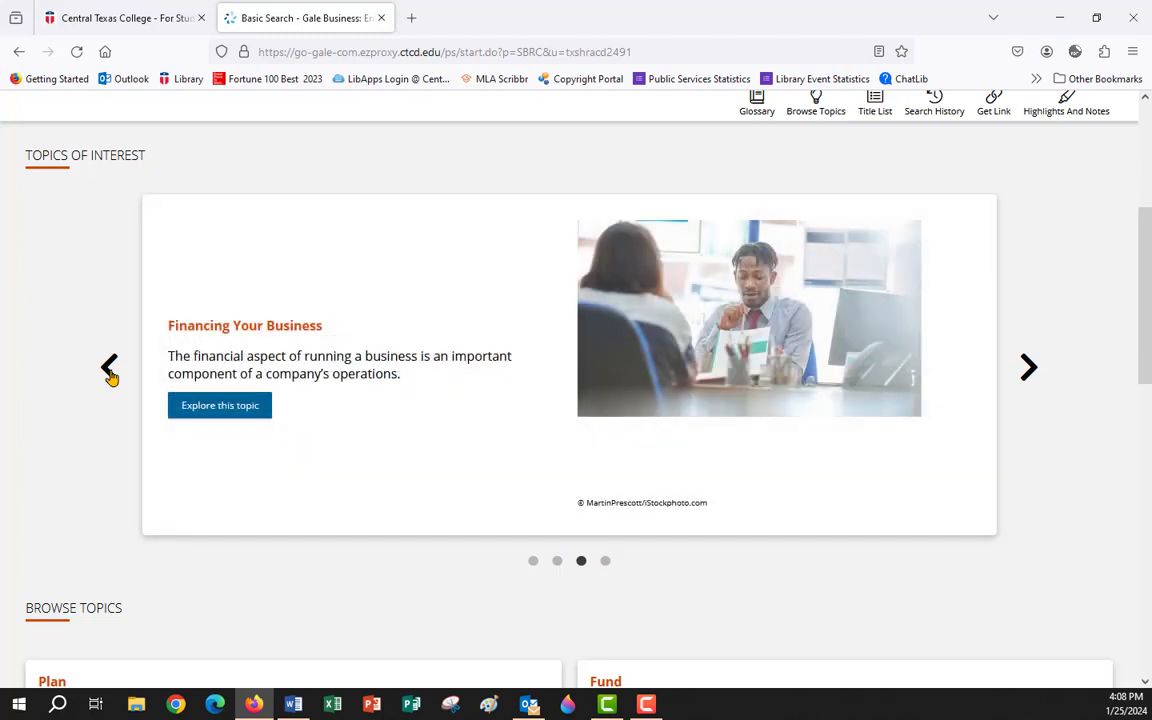
click(110, 370)
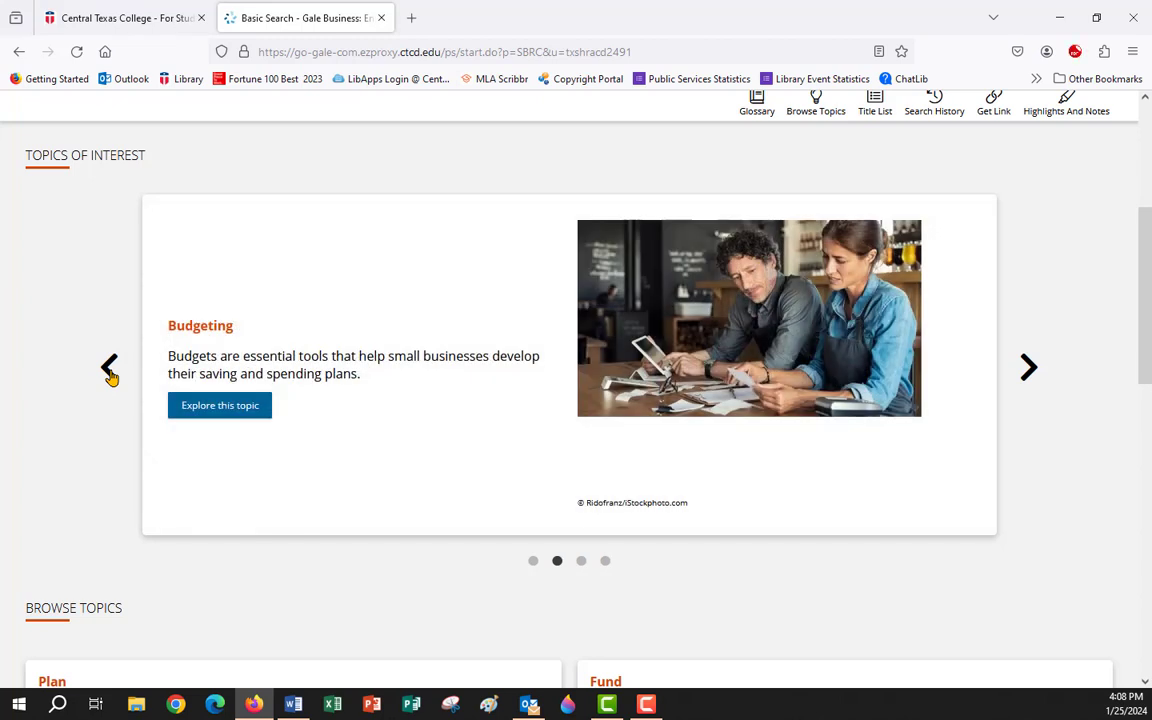
click(110, 370)
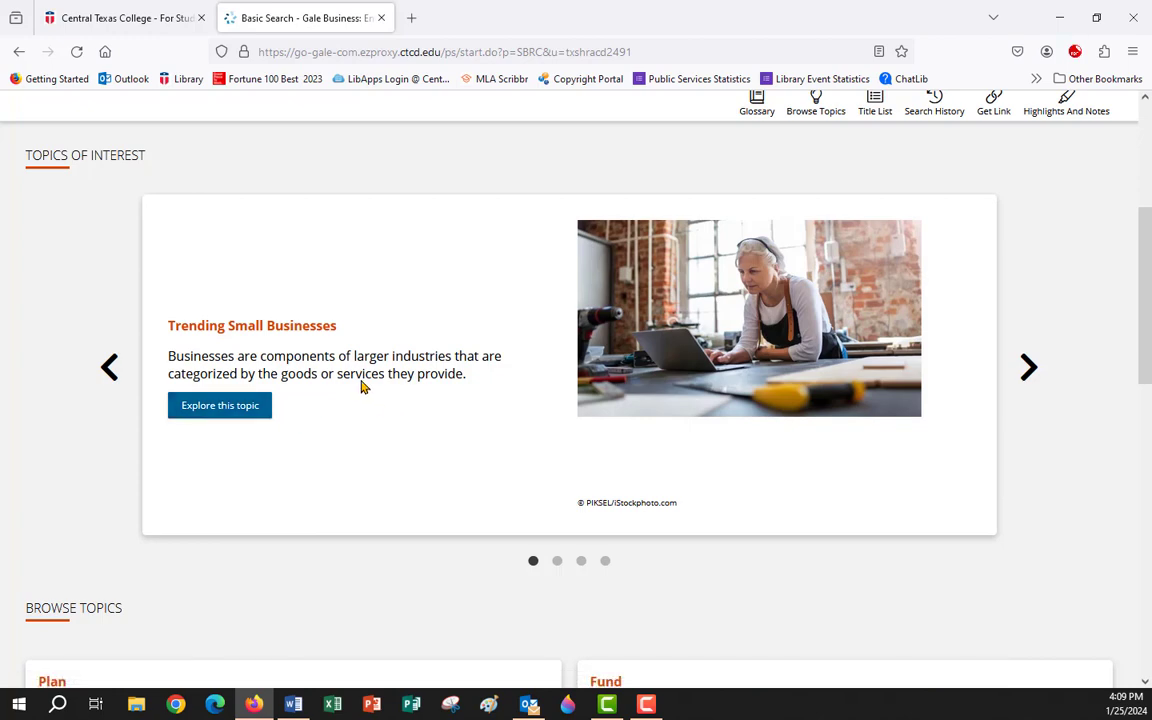
Scroll down the home page to the Browse Topics Start and Manage cards.
scroll(362, 387, down, 4)
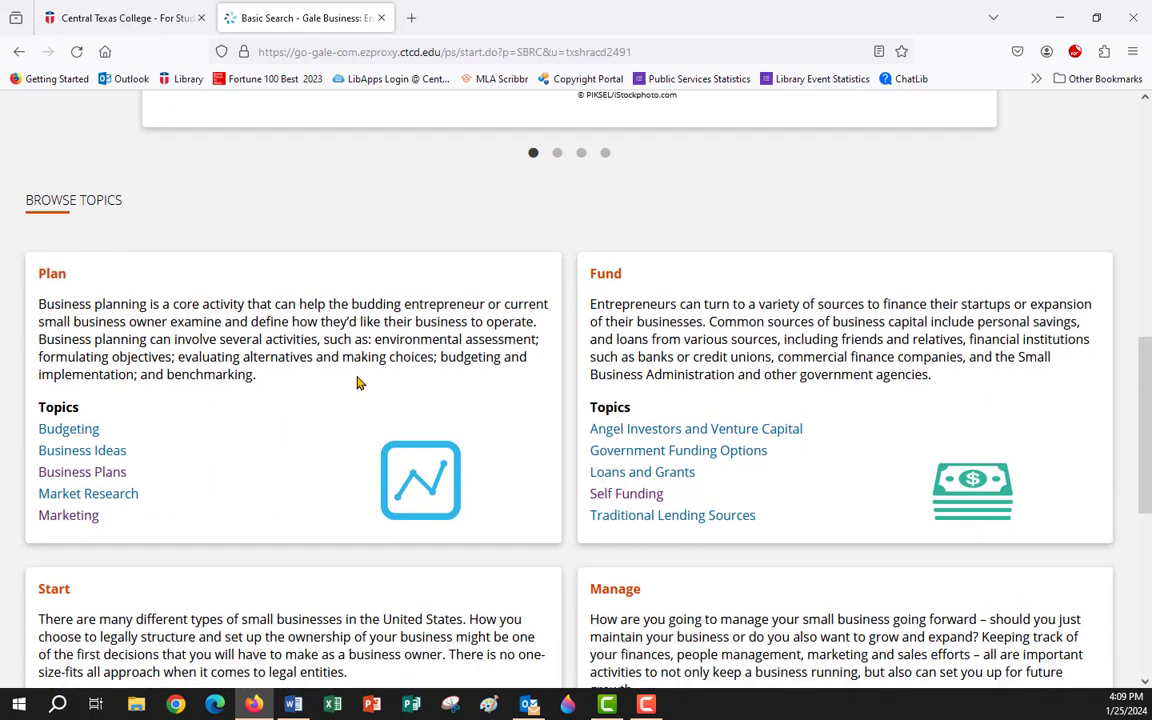
scroll(262, 358, down, 1)
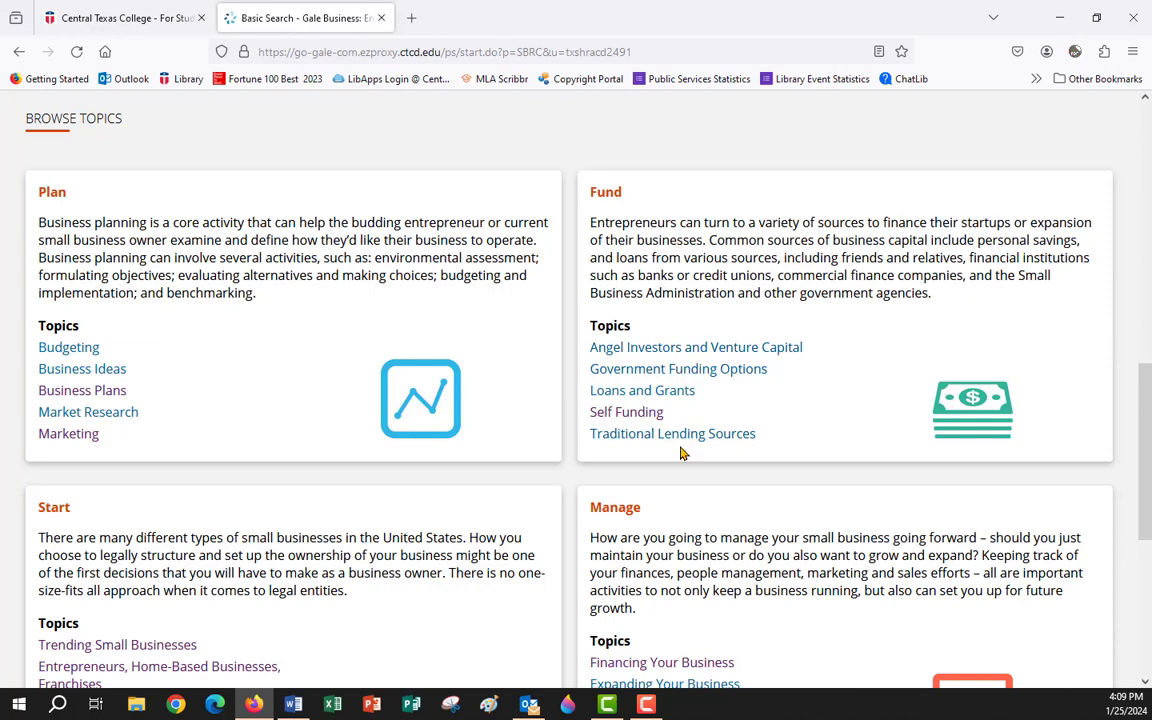
scroll(651, 413, down, 3)
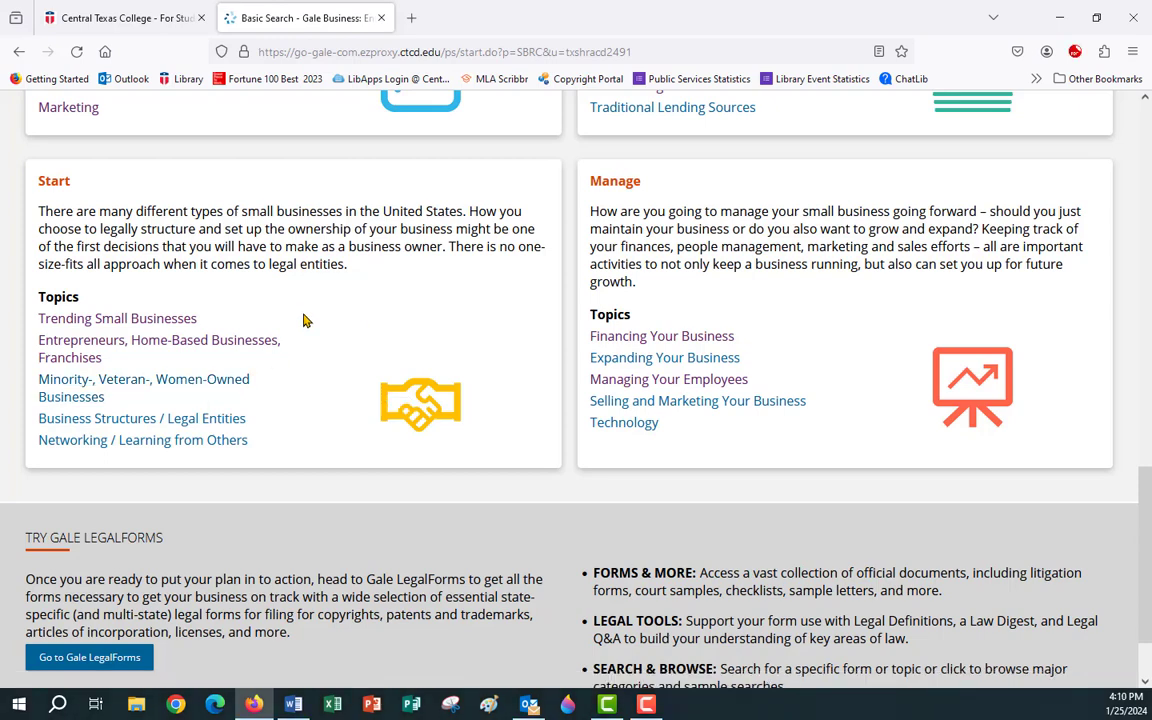
Open the full Managing Your Employees article and select its MLA 9th Edition citation.
click(677, 388)
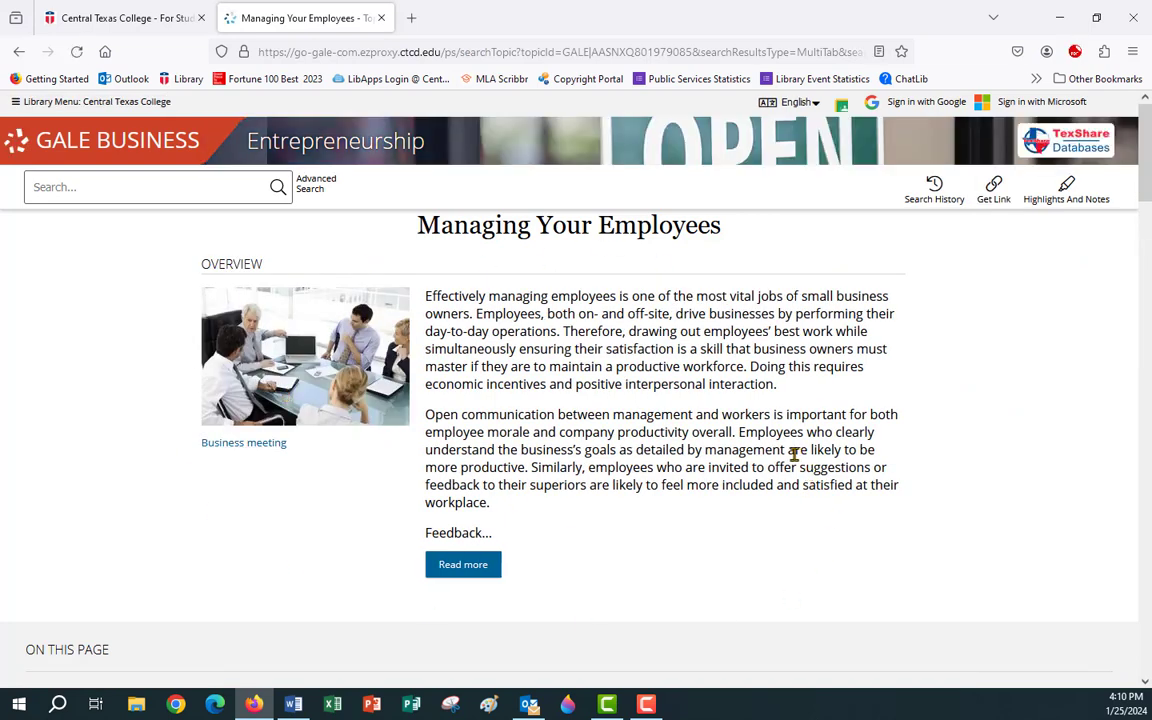
click(465, 575)
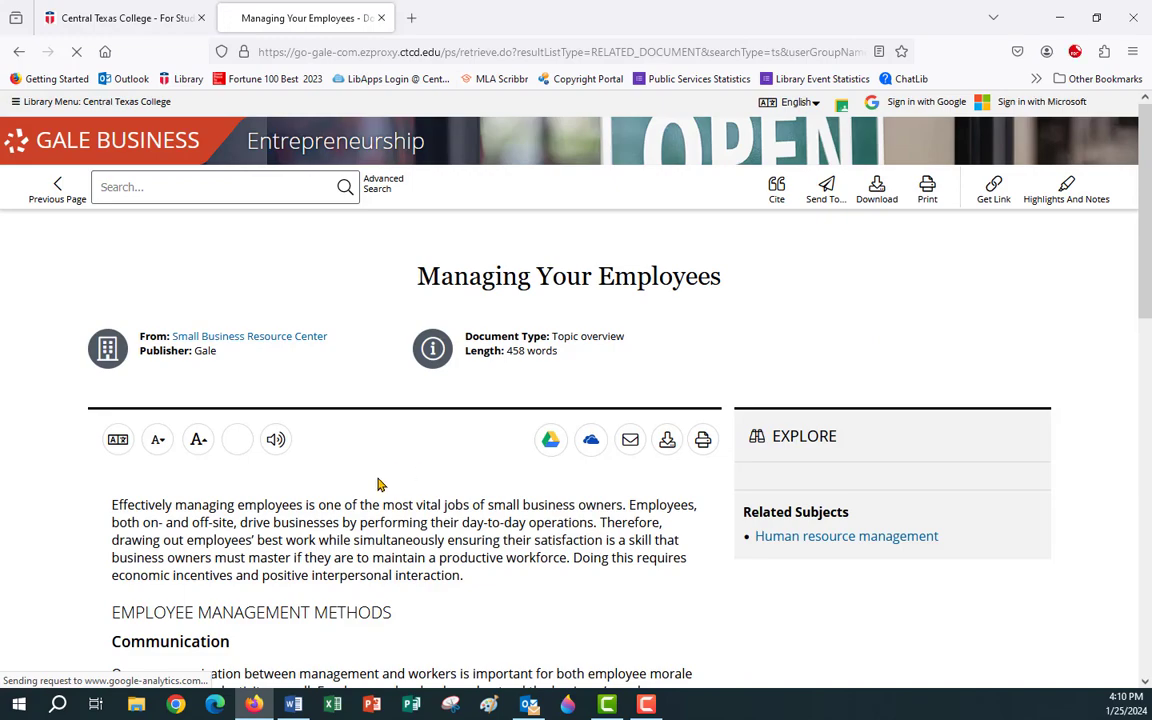
scroll(380, 478, down, 3)
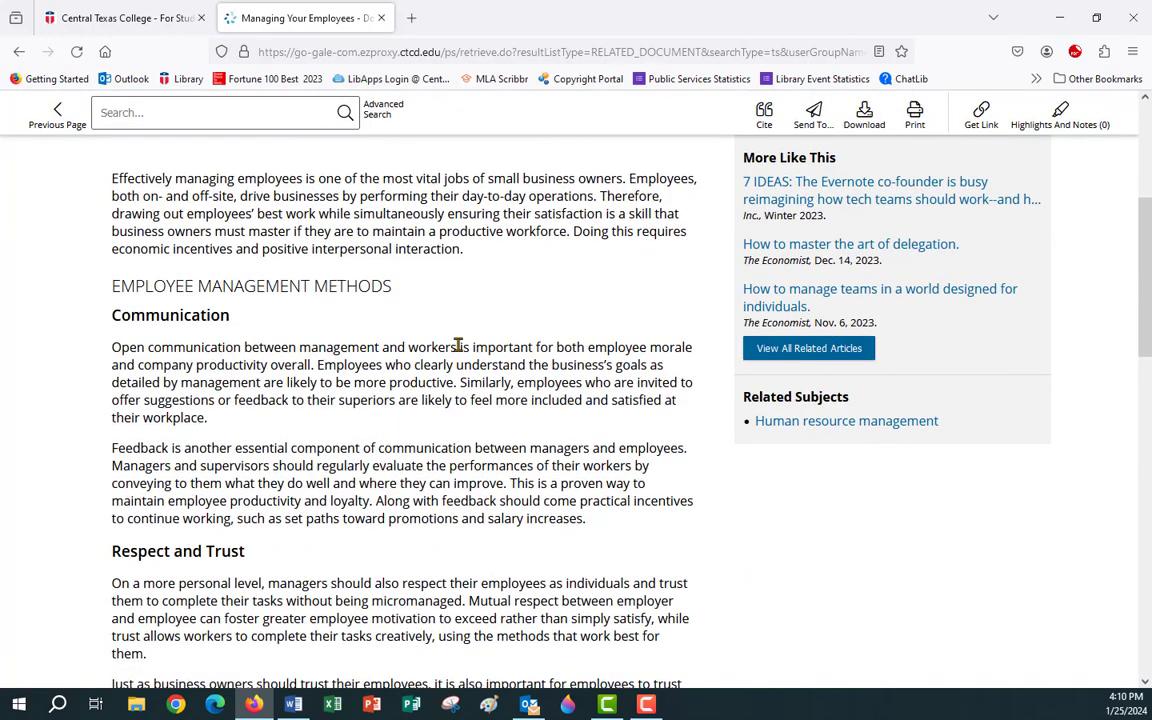
scroll(458, 345, down, 2)
scroll(458, 345, down, 5)
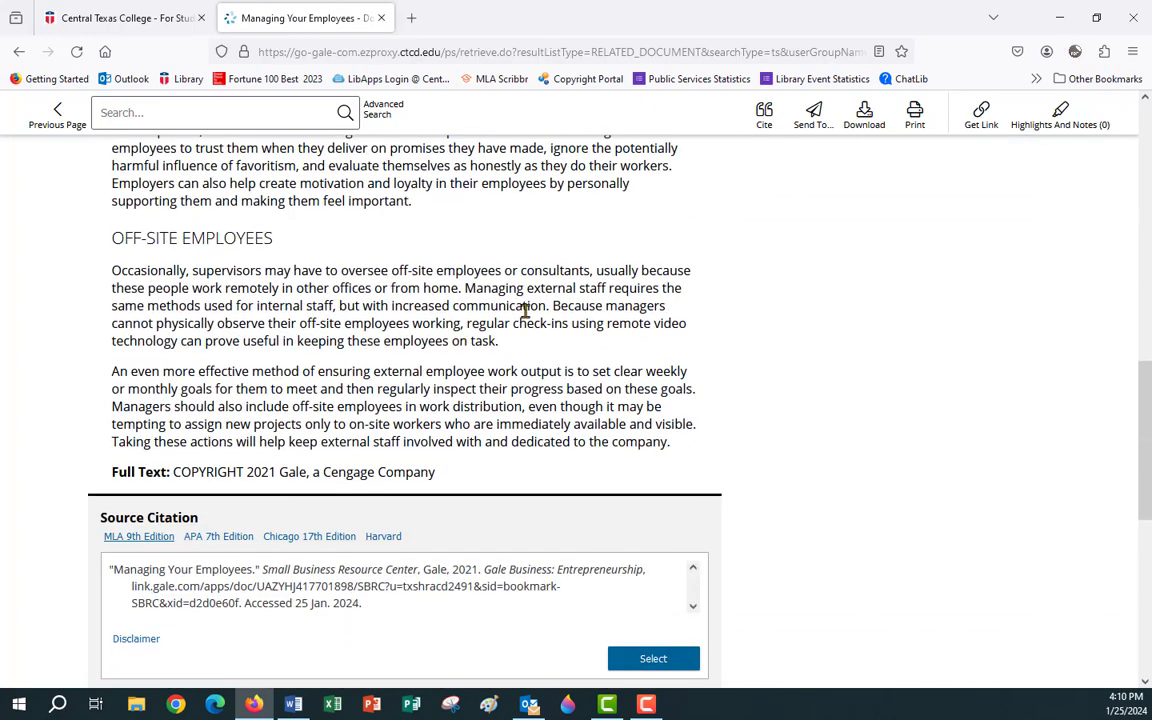
scroll(478, 312, down, 2)
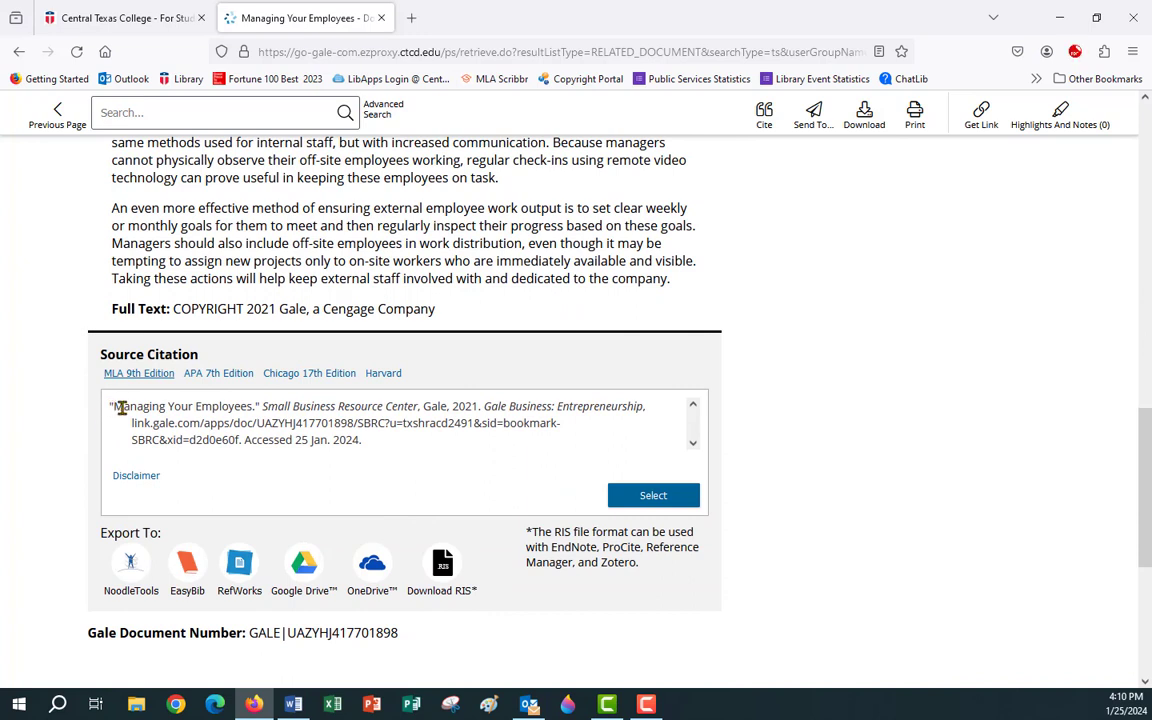
drag(113, 406, 353, 471)
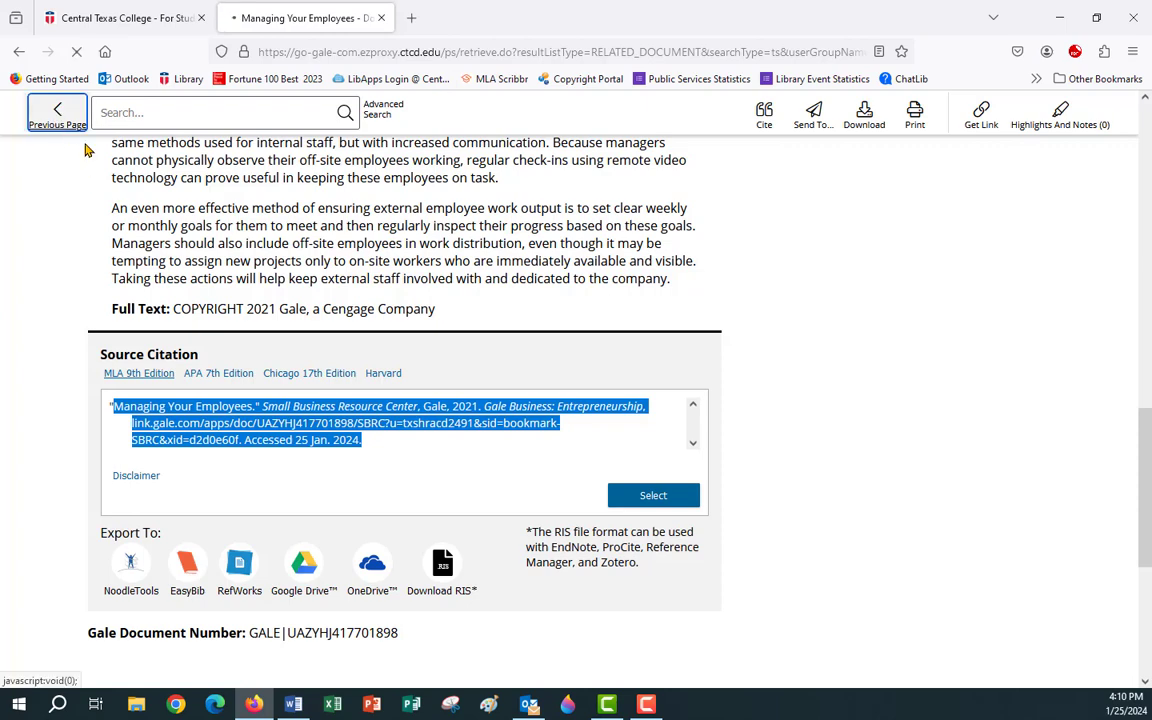
Return to the Managing Your Employees topic and show its Magazines and Journals (21,773) results.
click(55, 112)
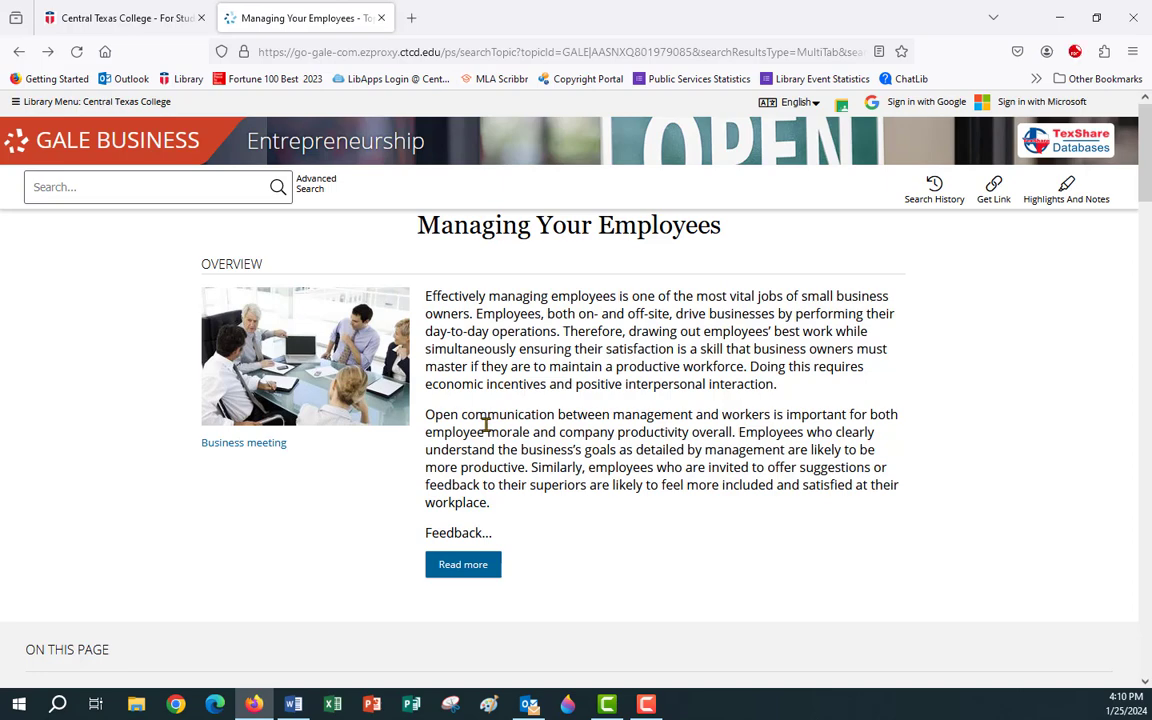
scroll(489, 430, down, 5)
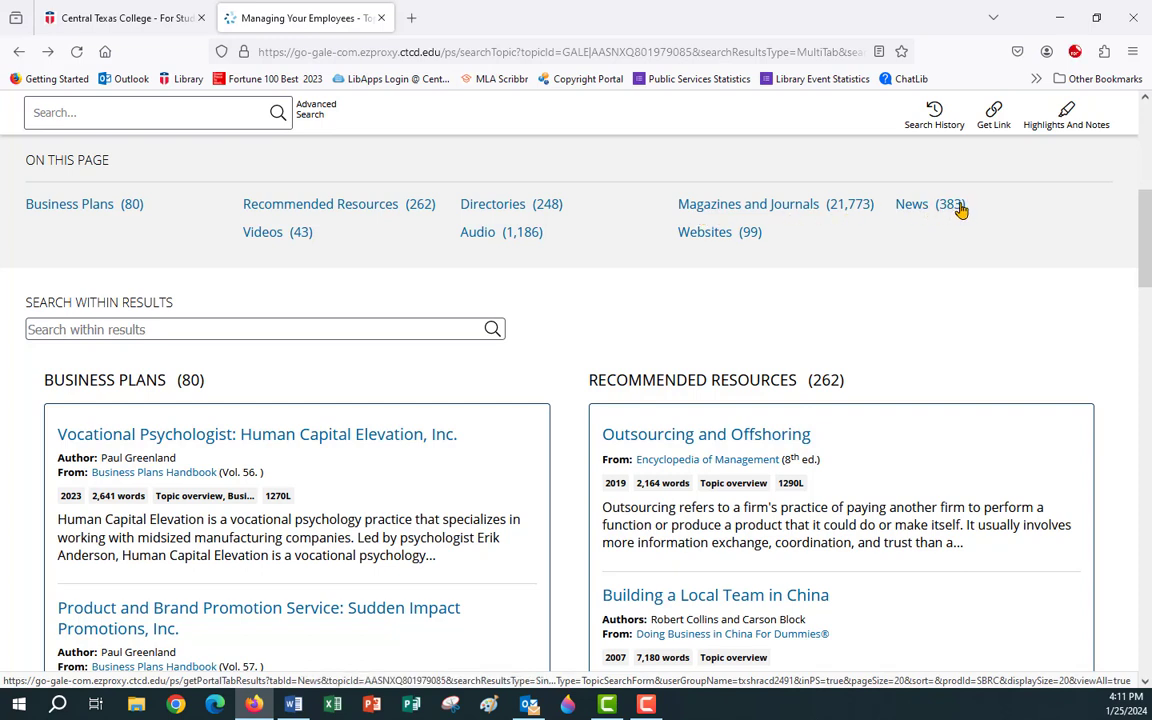
click(741, 211)
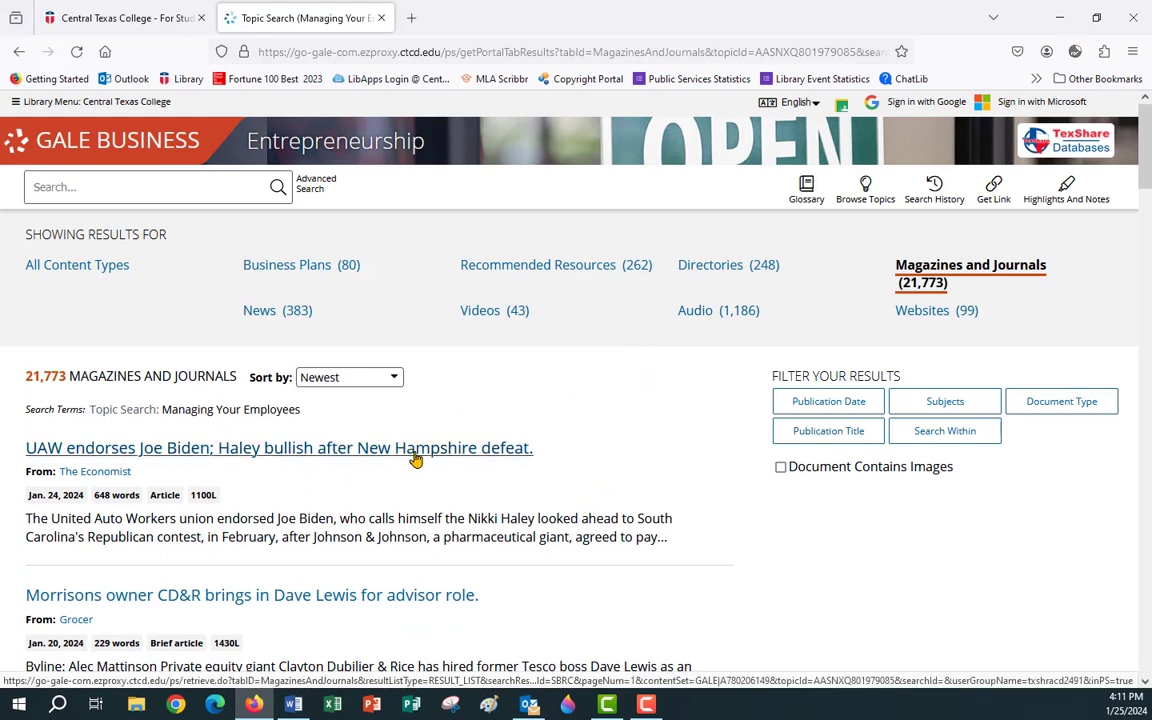
drag(22, 376, 66, 377)
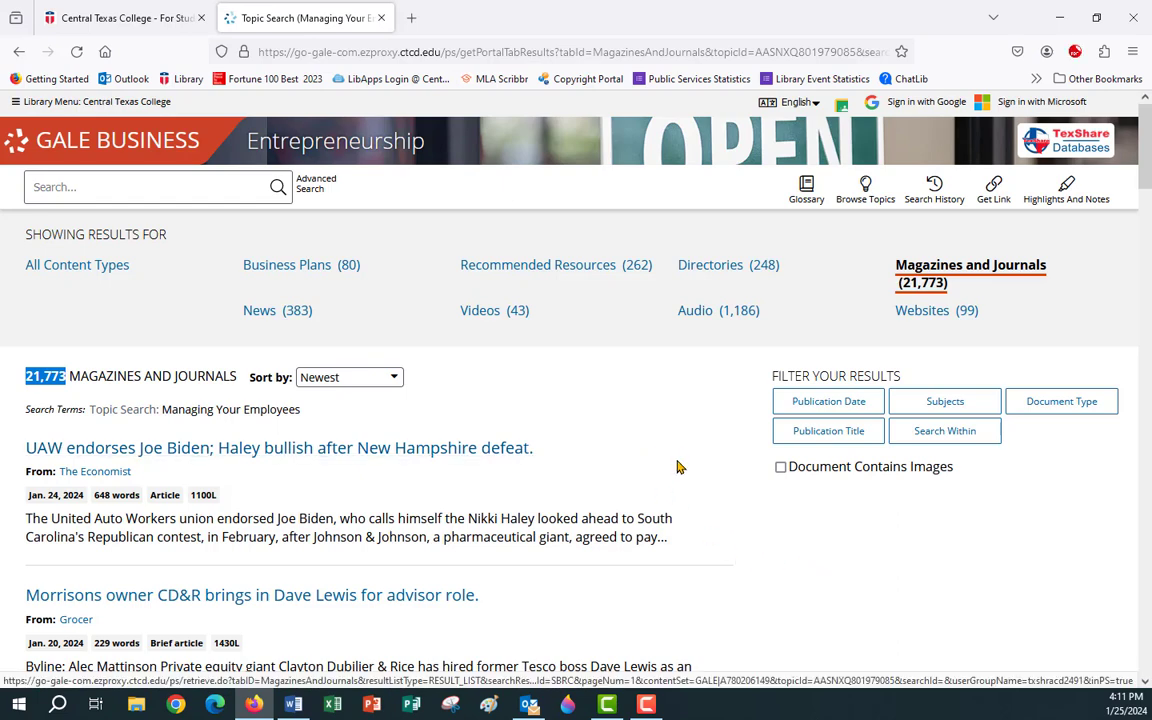
scroll(687, 464, down, 1)
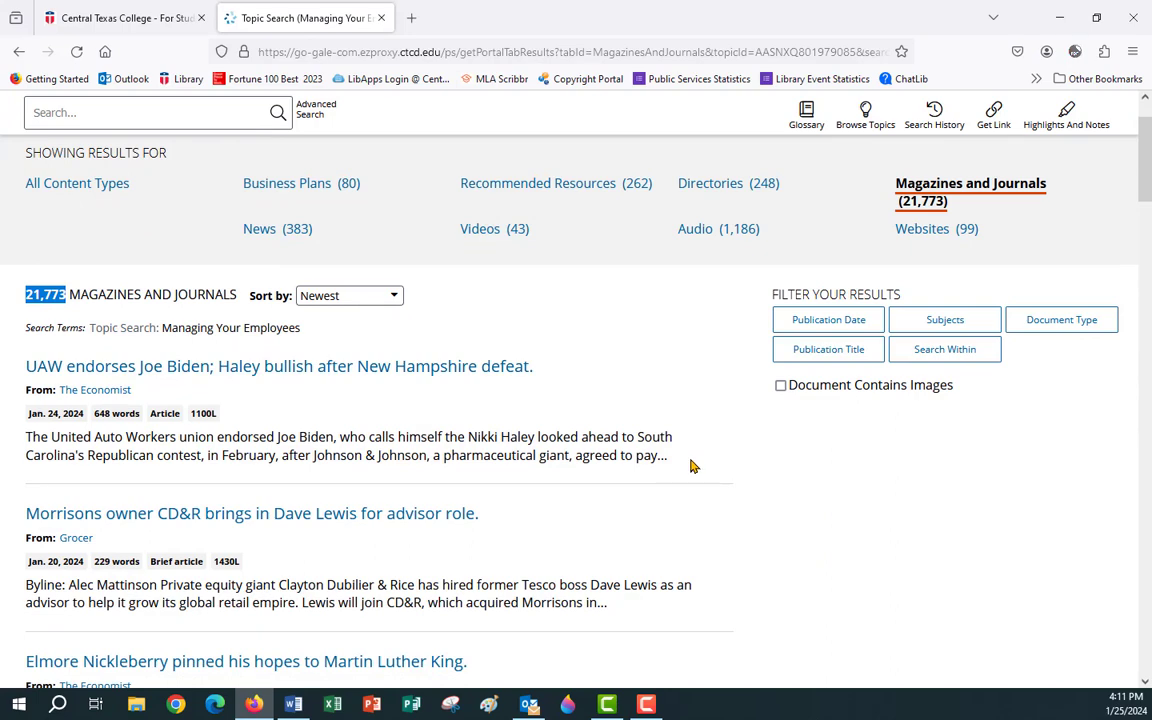
scroll(690, 465, down, 2)
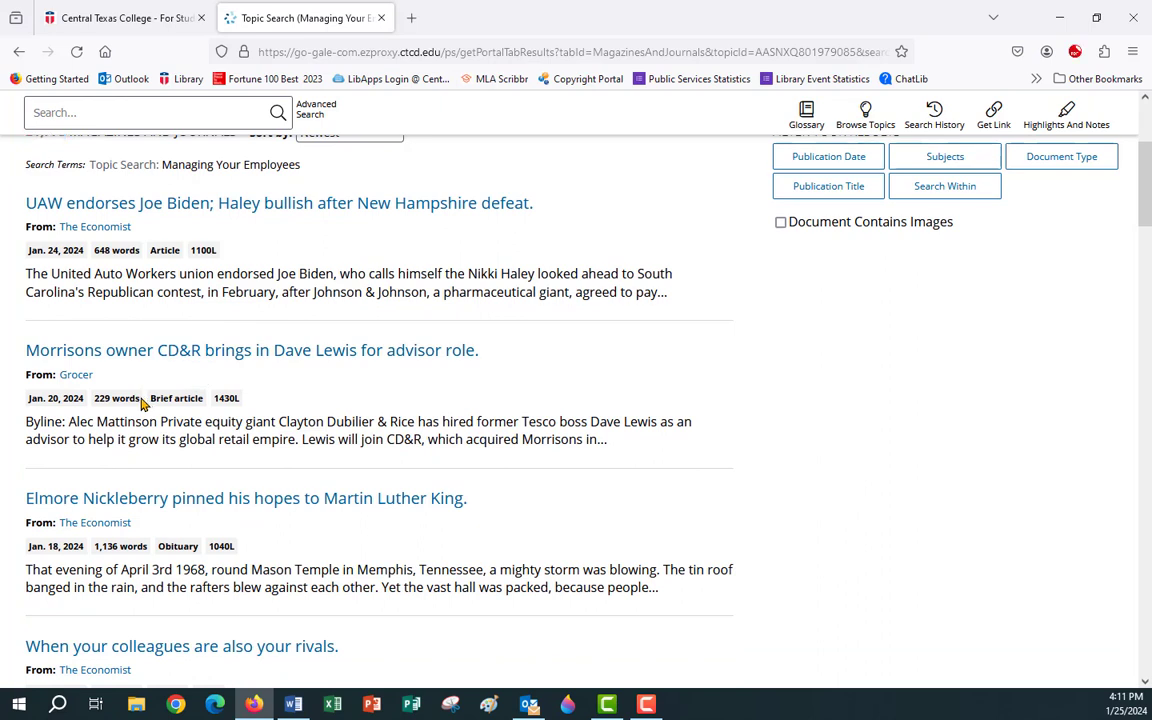
drag(141, 401, 92, 407)
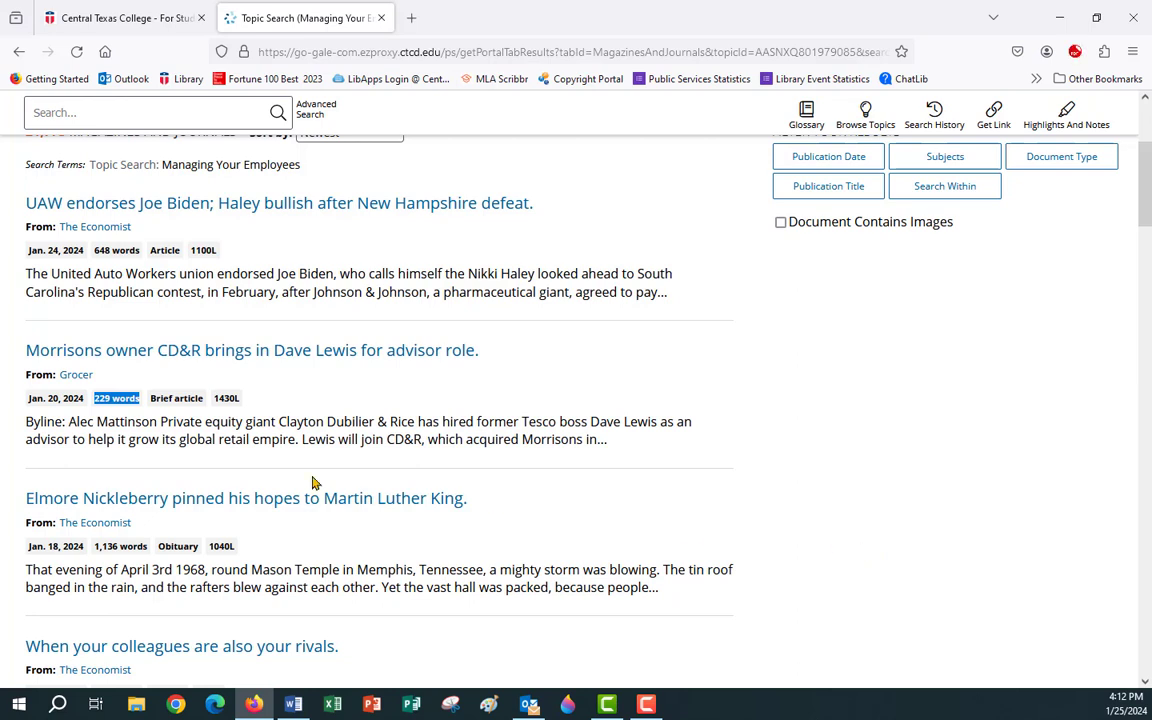
drag(105, 379, 66, 371)
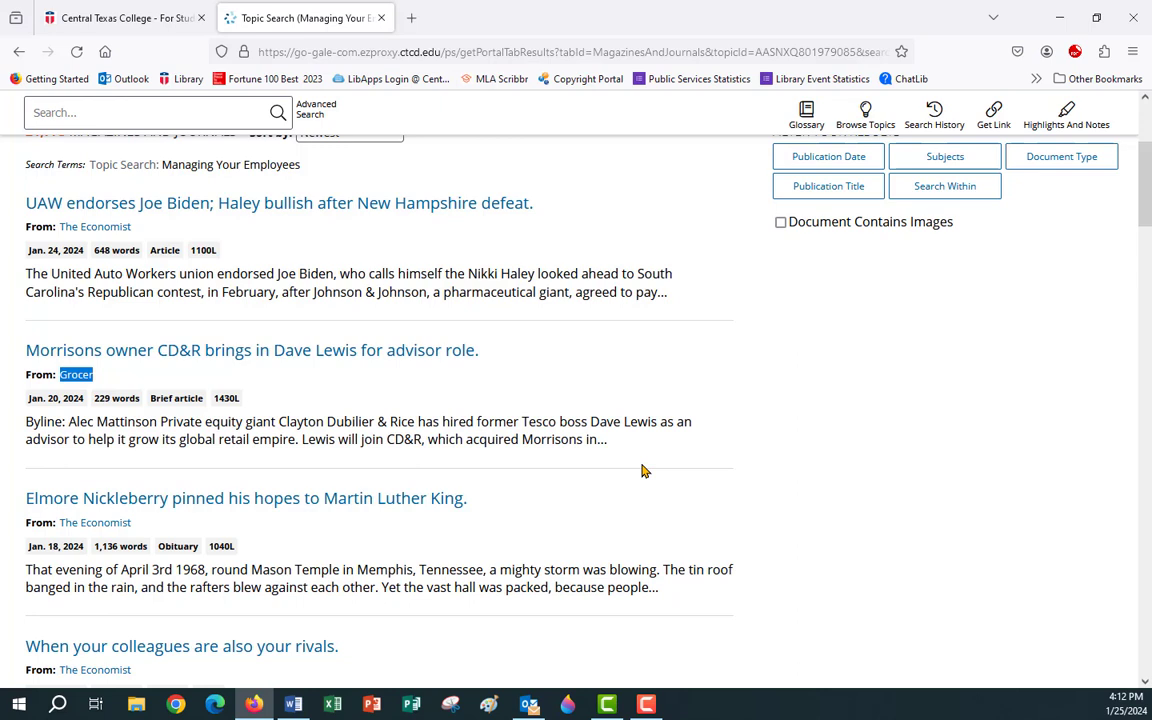
click(92, 390)
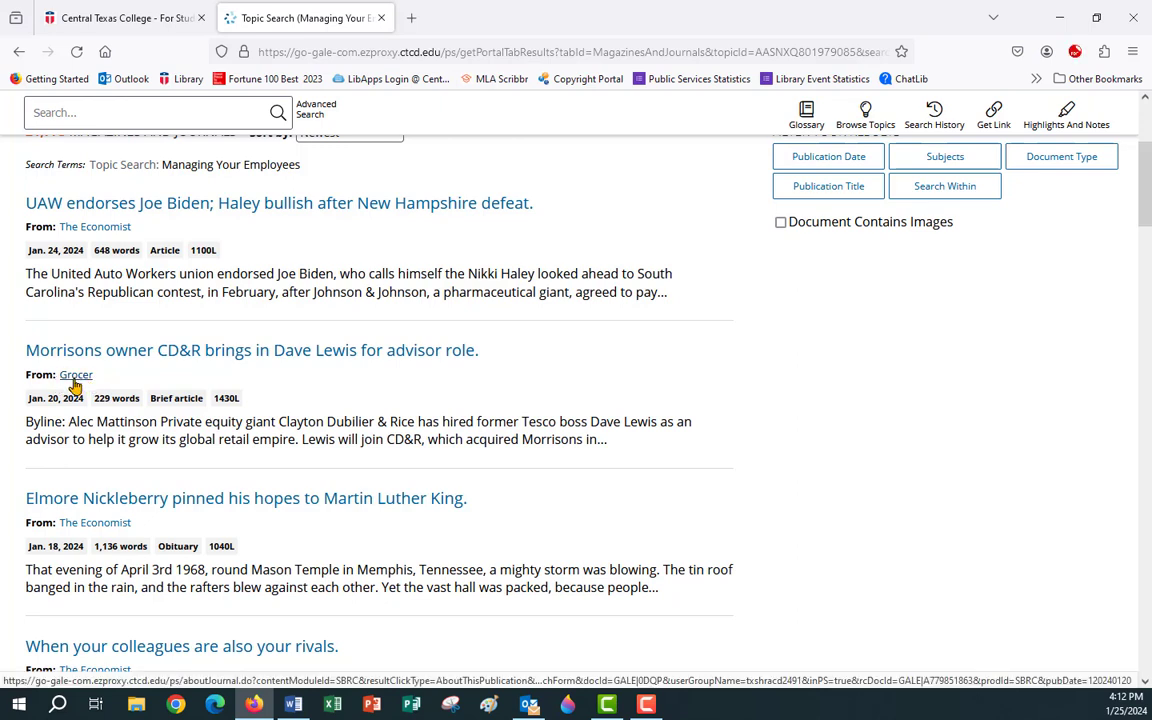
scroll(110, 398, down, 2)
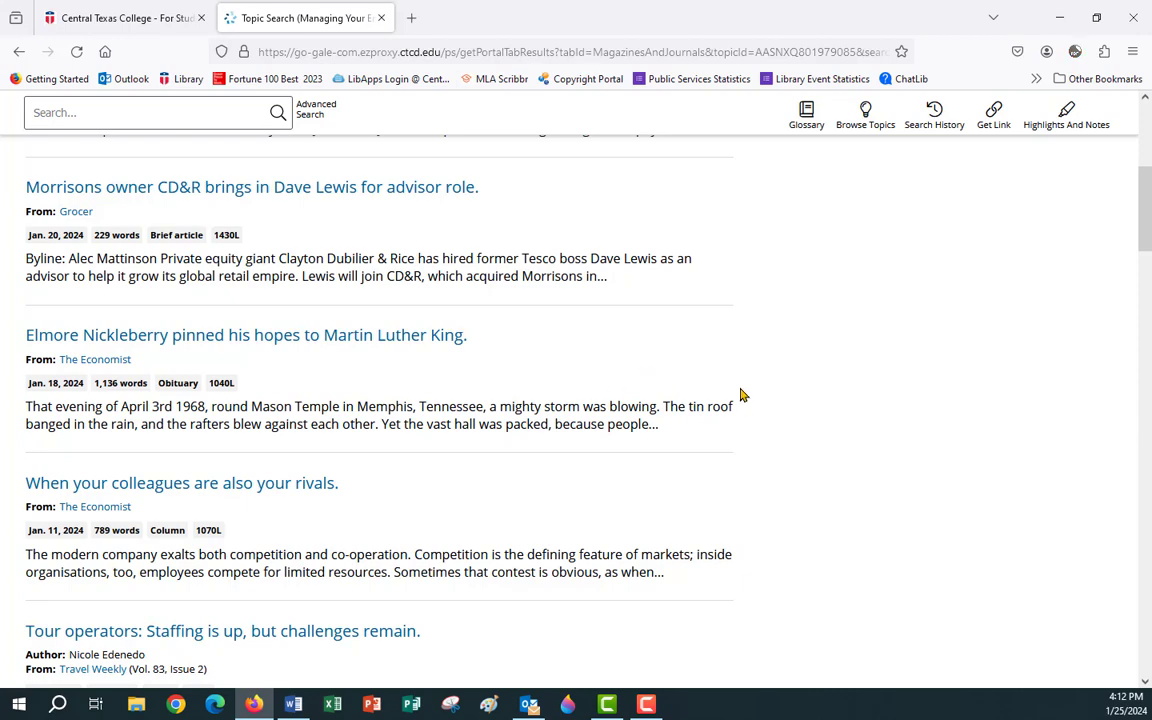
scroll(740, 393, up, 5)
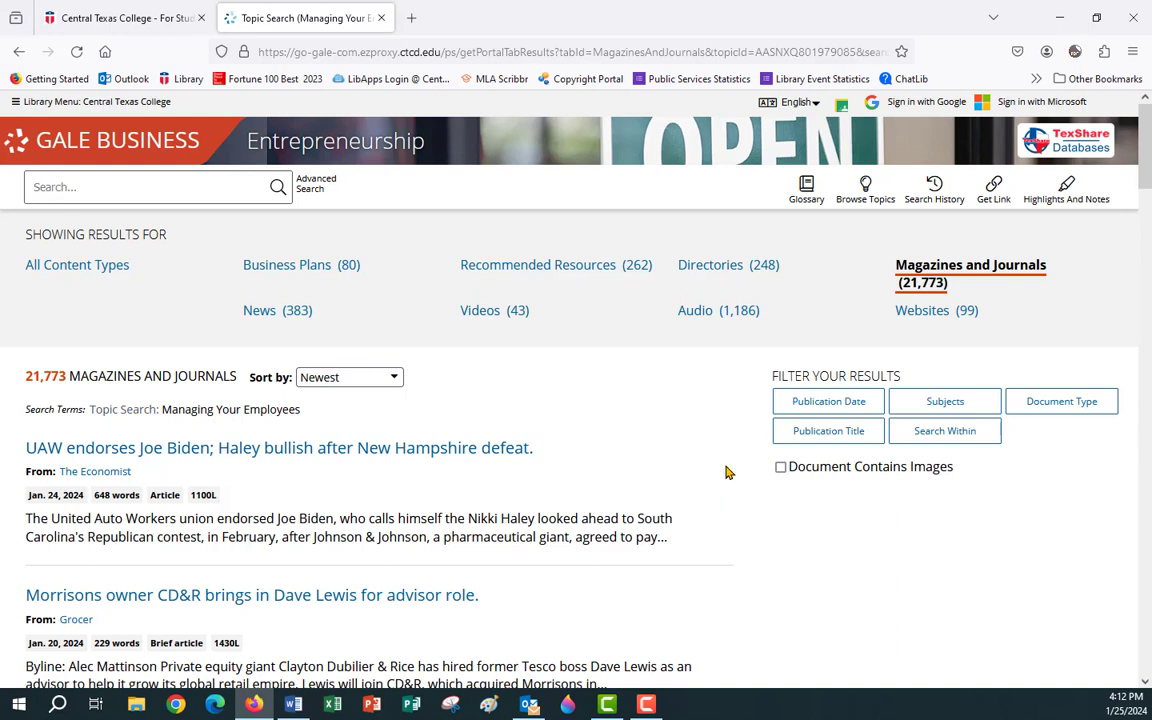
Set the publication date filter's start date to 01/01/2022.
click(823, 405)
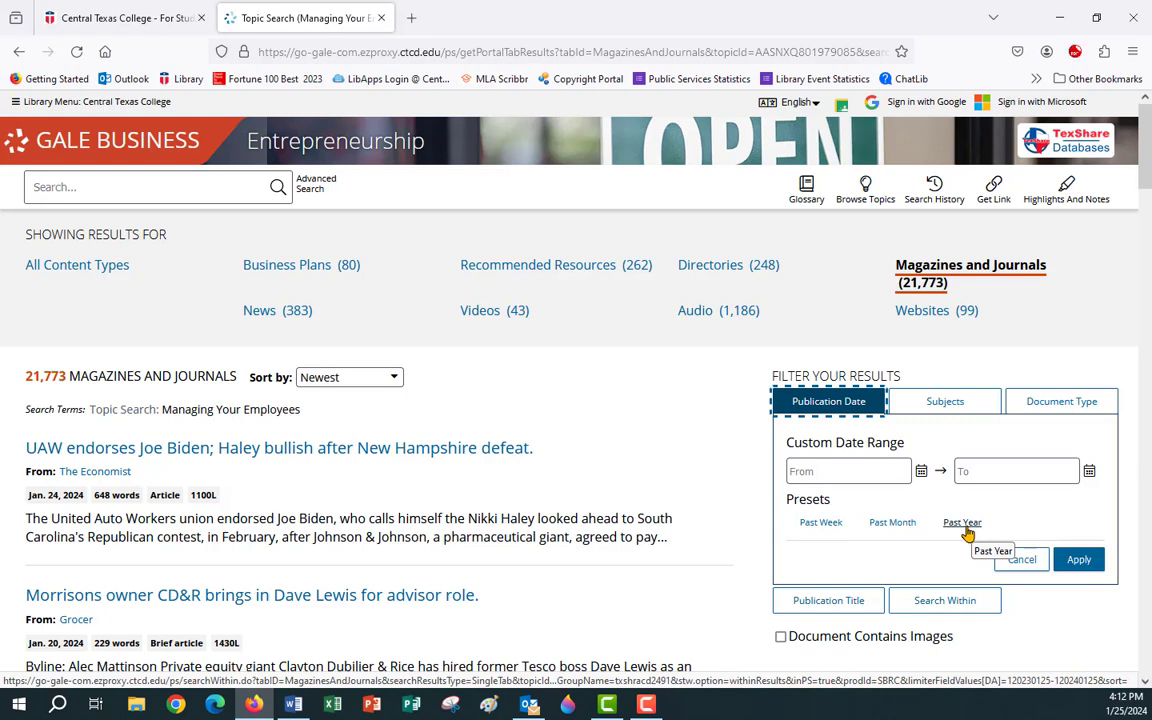
click(802, 470)
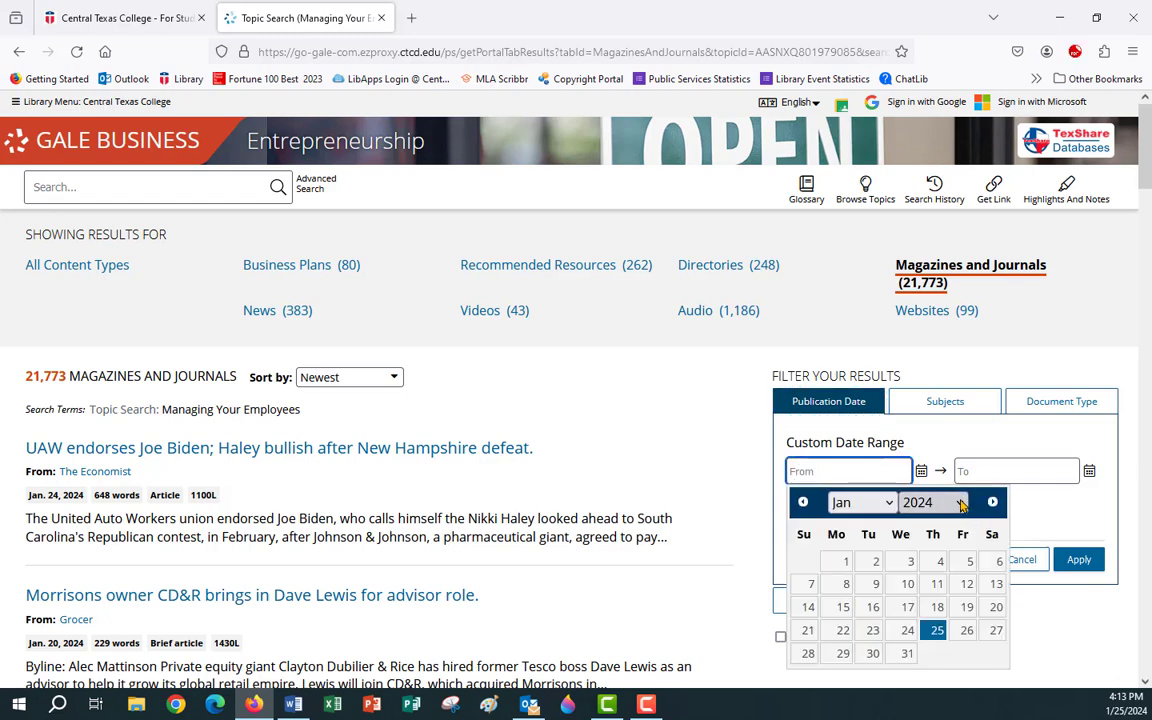
click(920, 503)
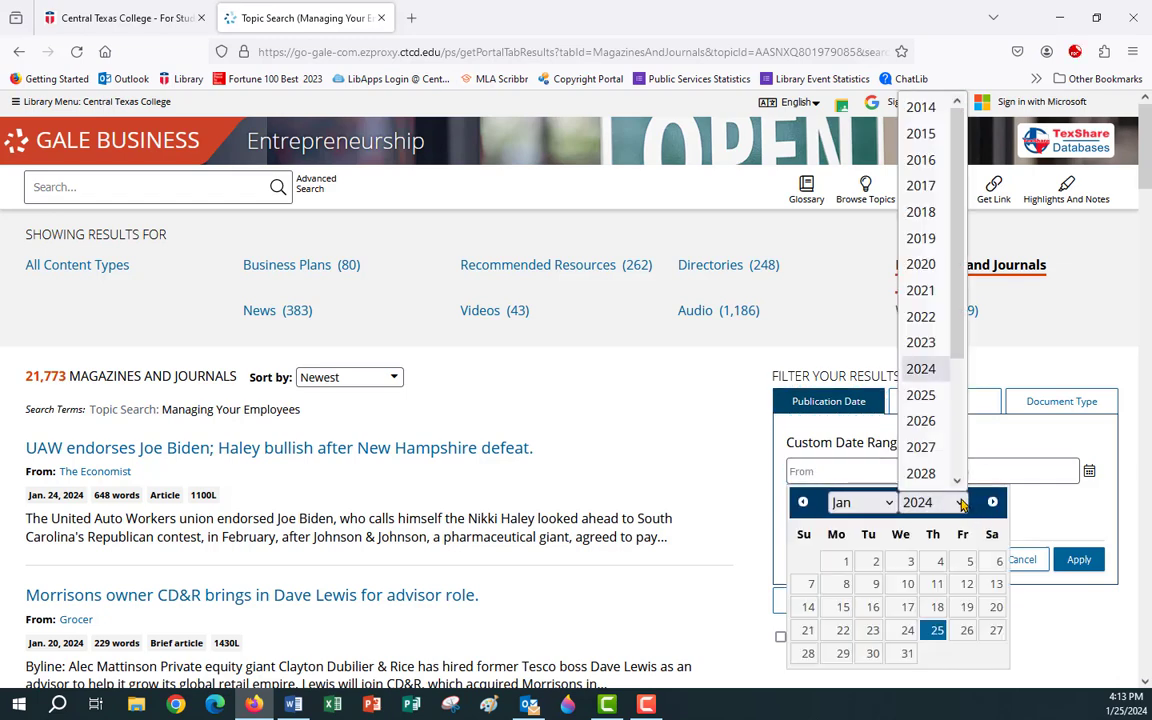
click(920, 316)
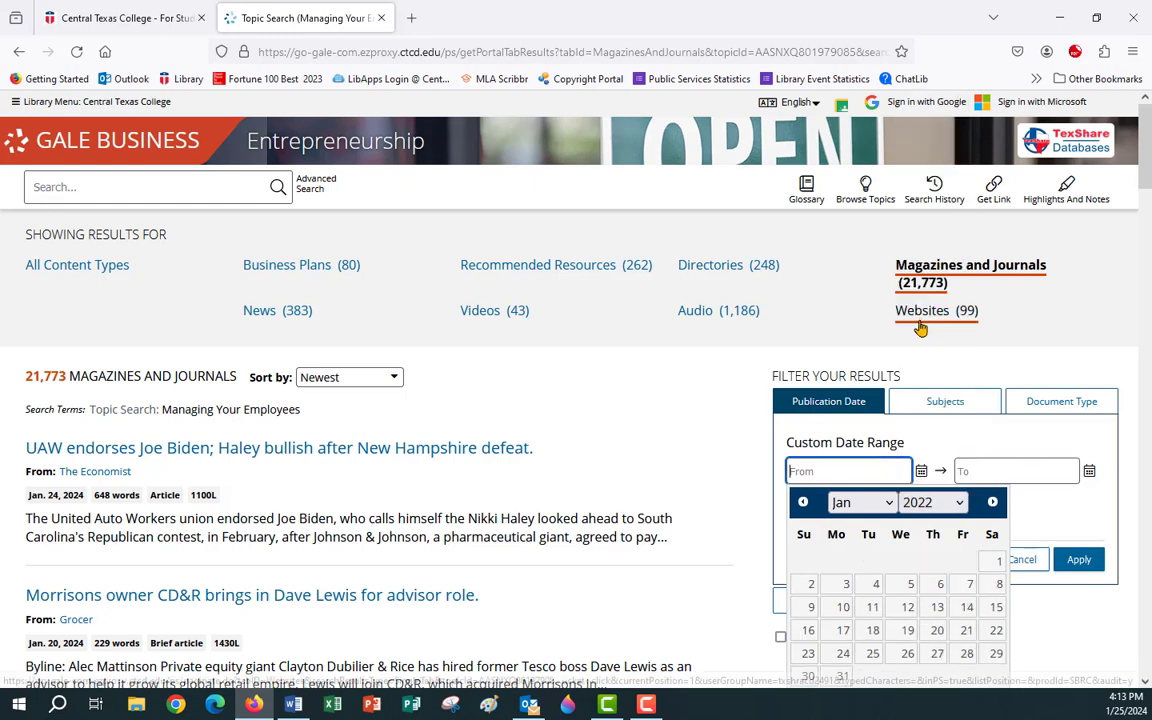
click(994, 568)
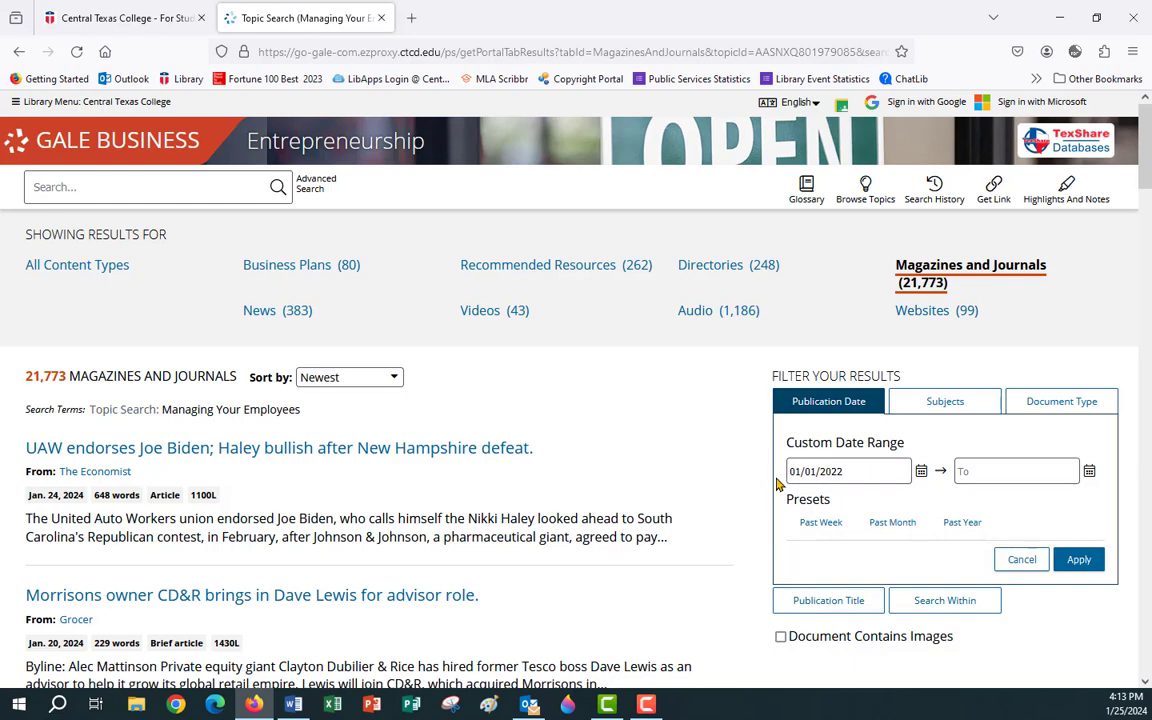
Set the end date to 02/29/2024 and apply the date range.
click(979, 467)
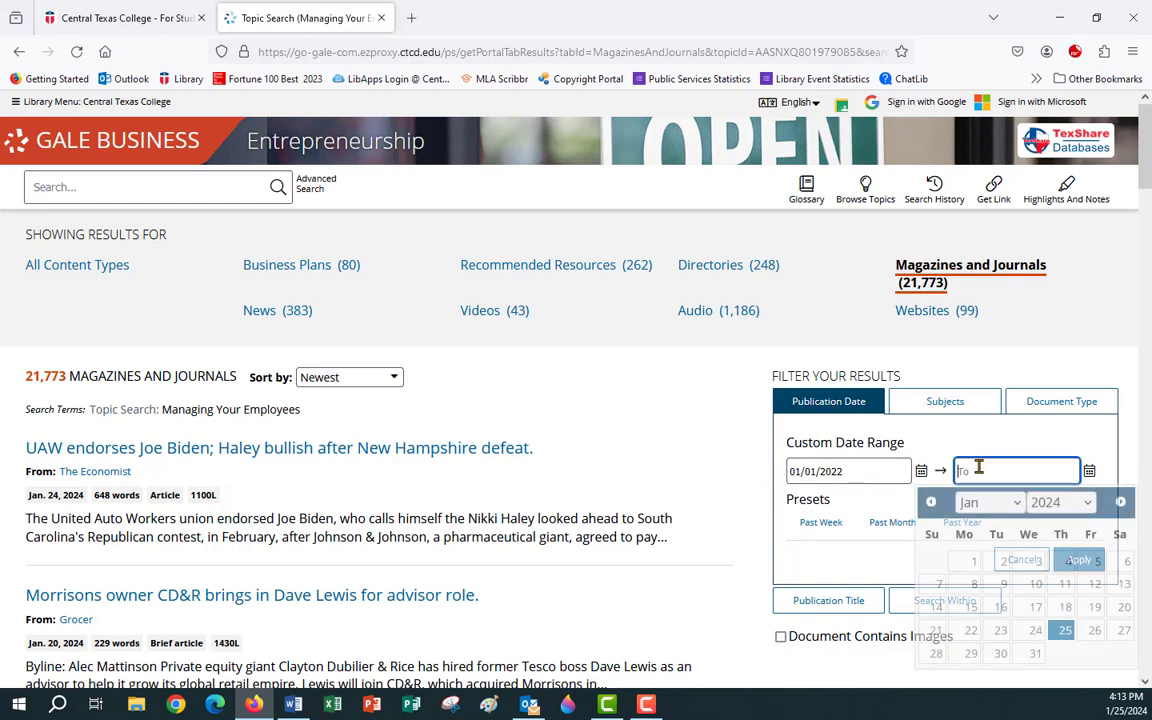
scroll(950, 450, down, 3)
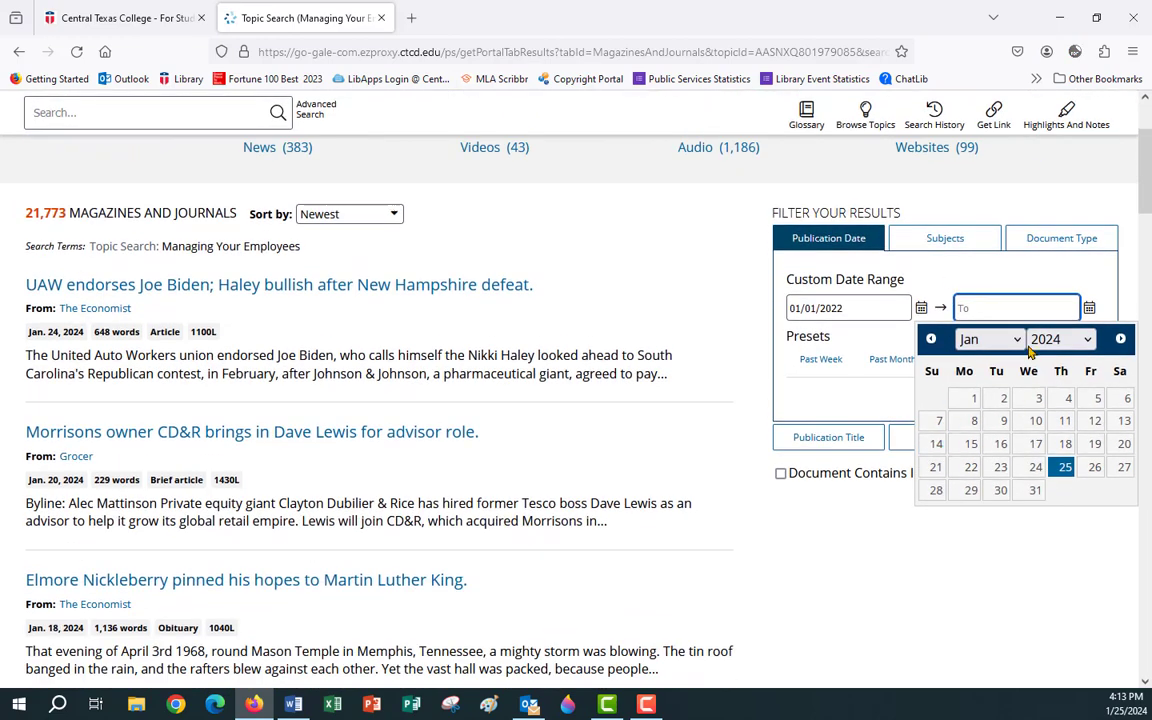
click(1012, 339)
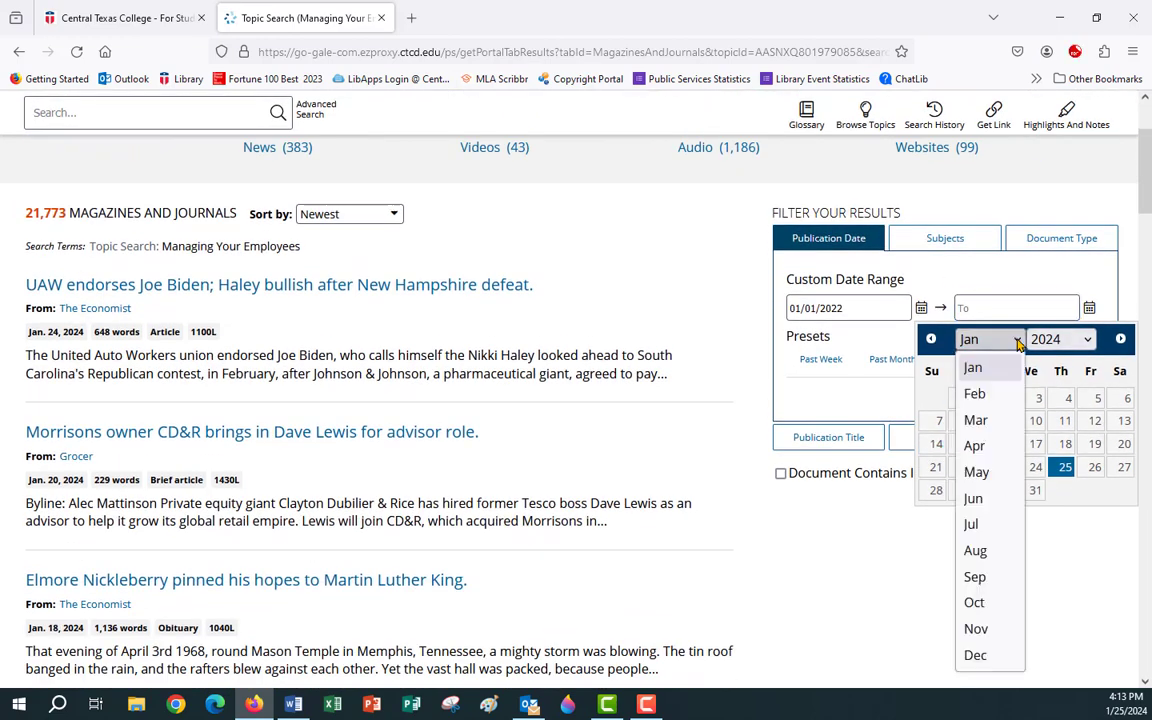
click(976, 396)
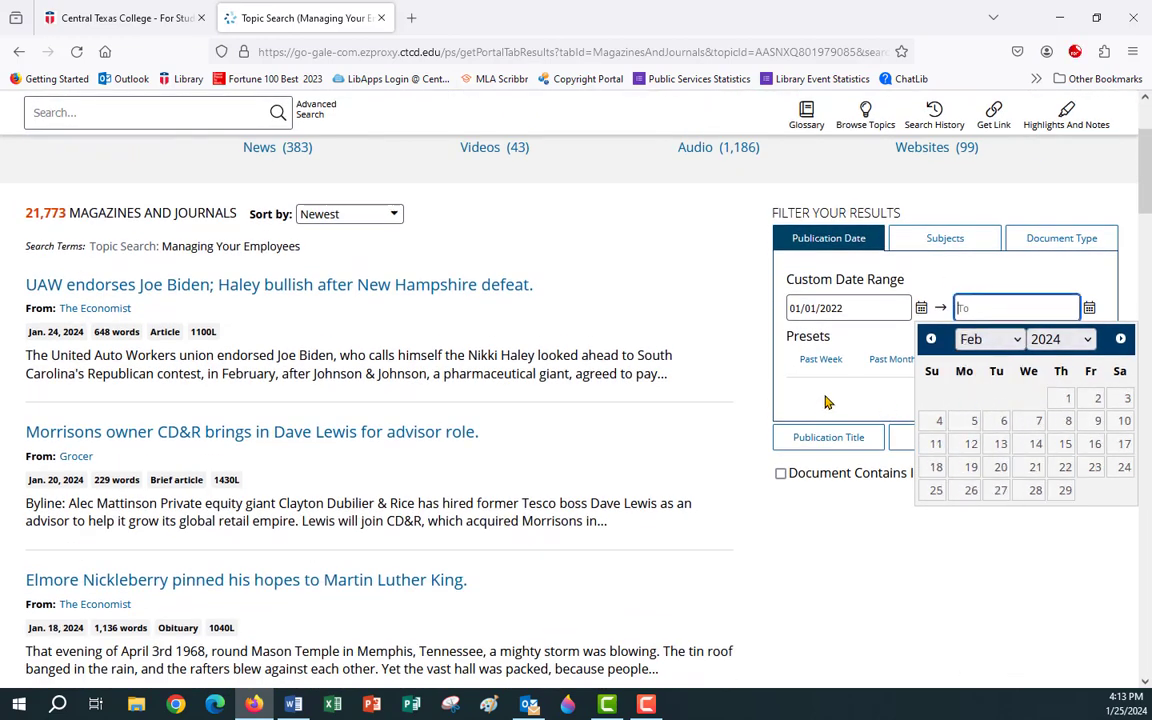
click(1065, 491)
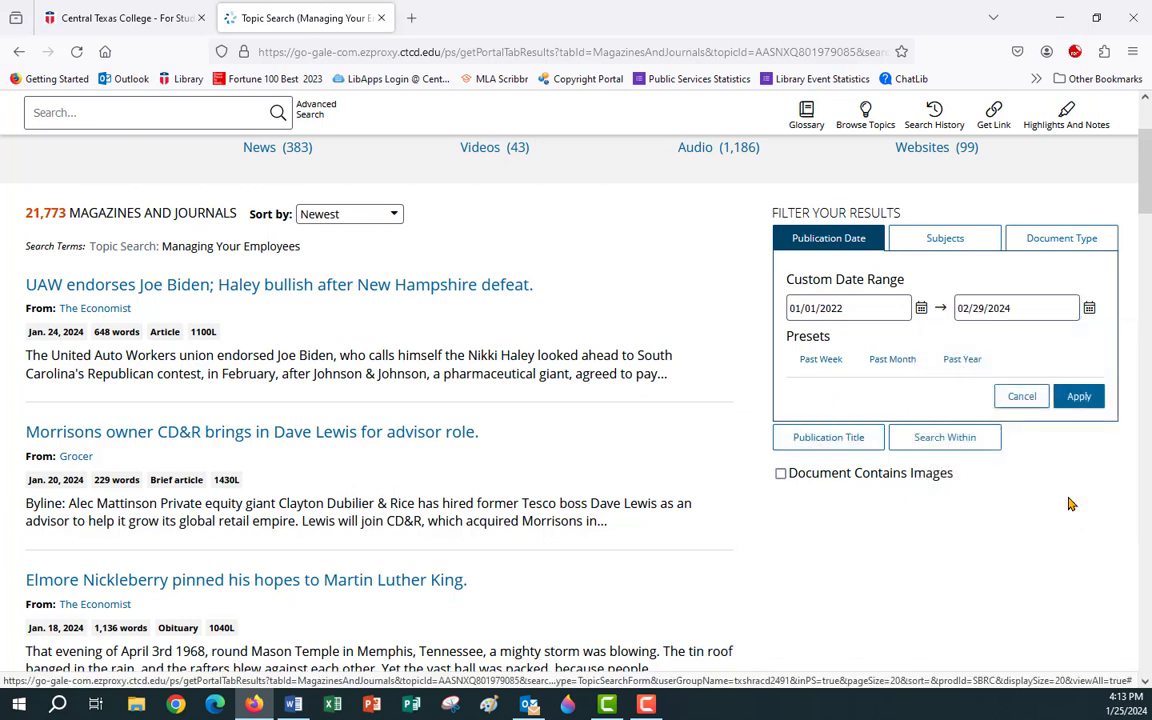
click(1078, 397)
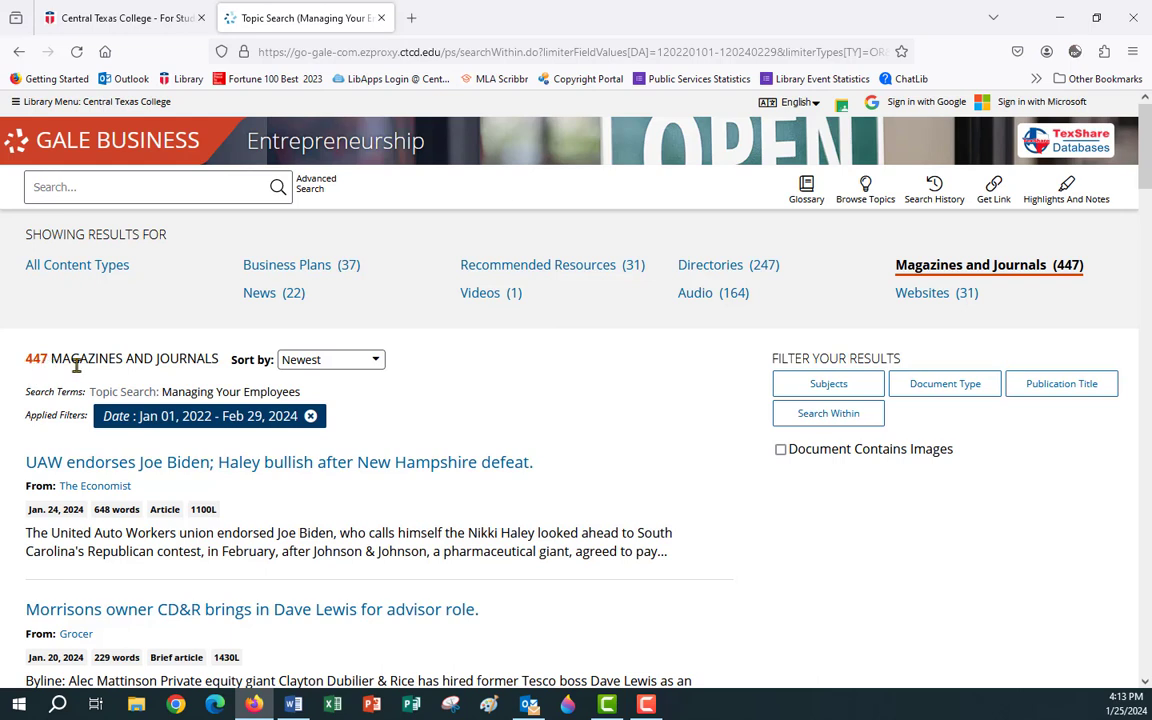
Filter the results to the Article document type, 286 results.
click(950, 390)
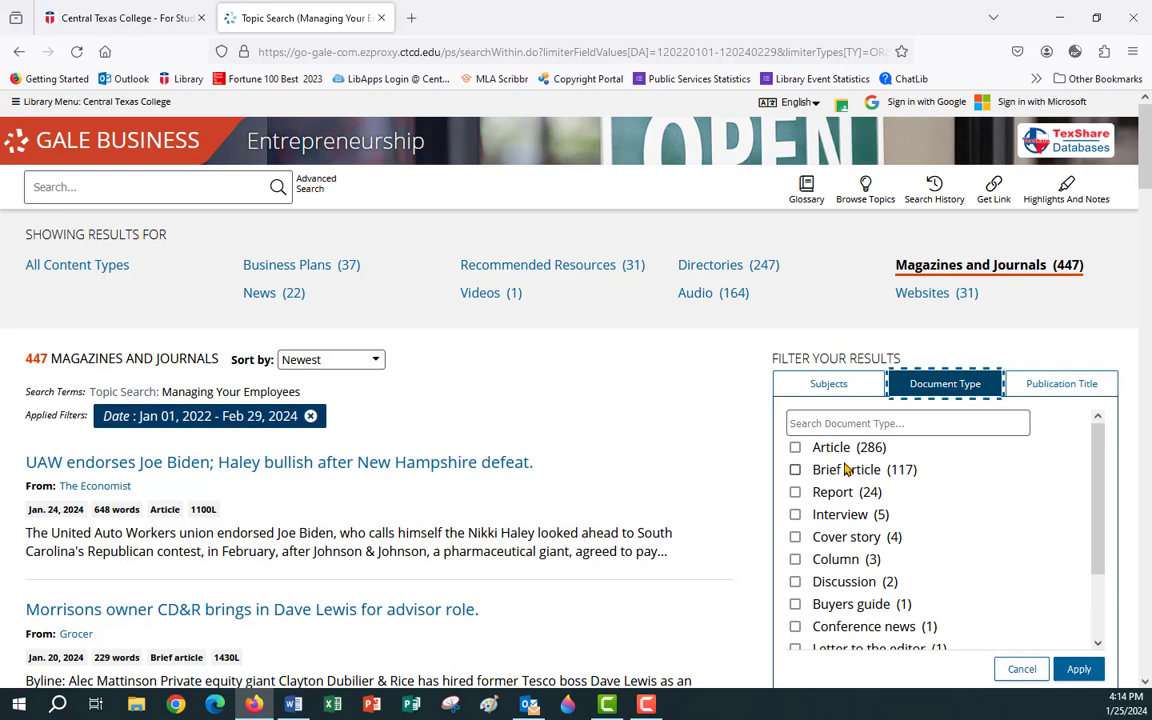
scroll(997, 503, down, 2)
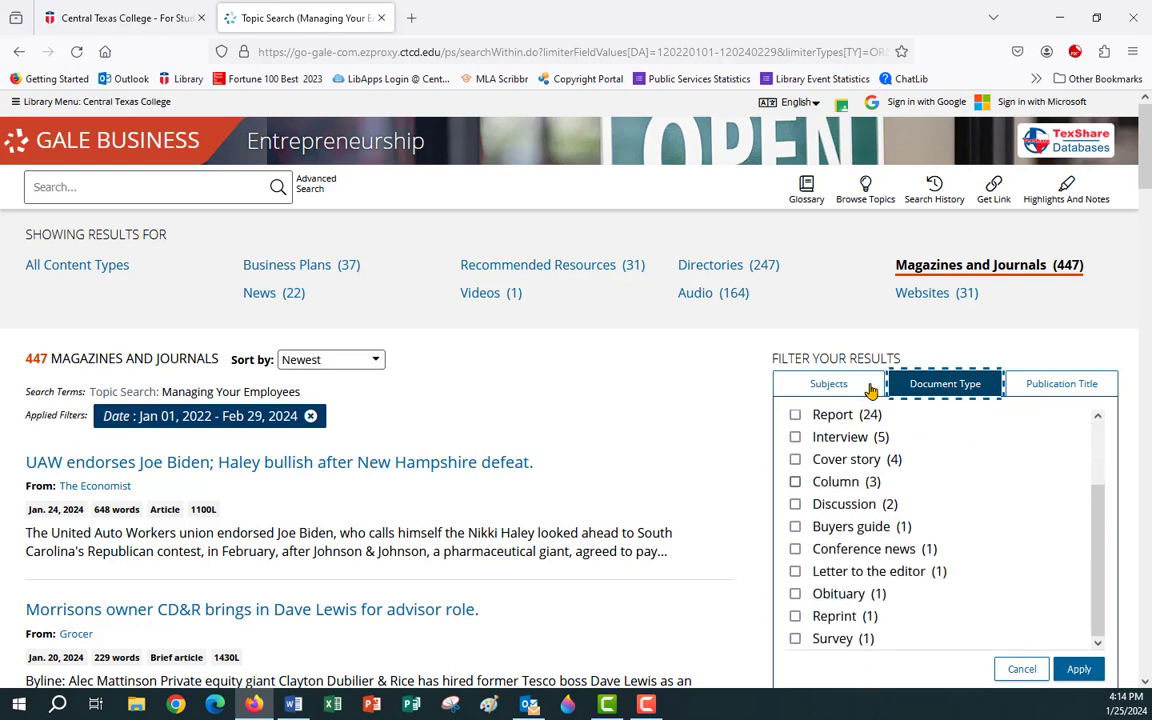
scroll(842, 580, up, 2)
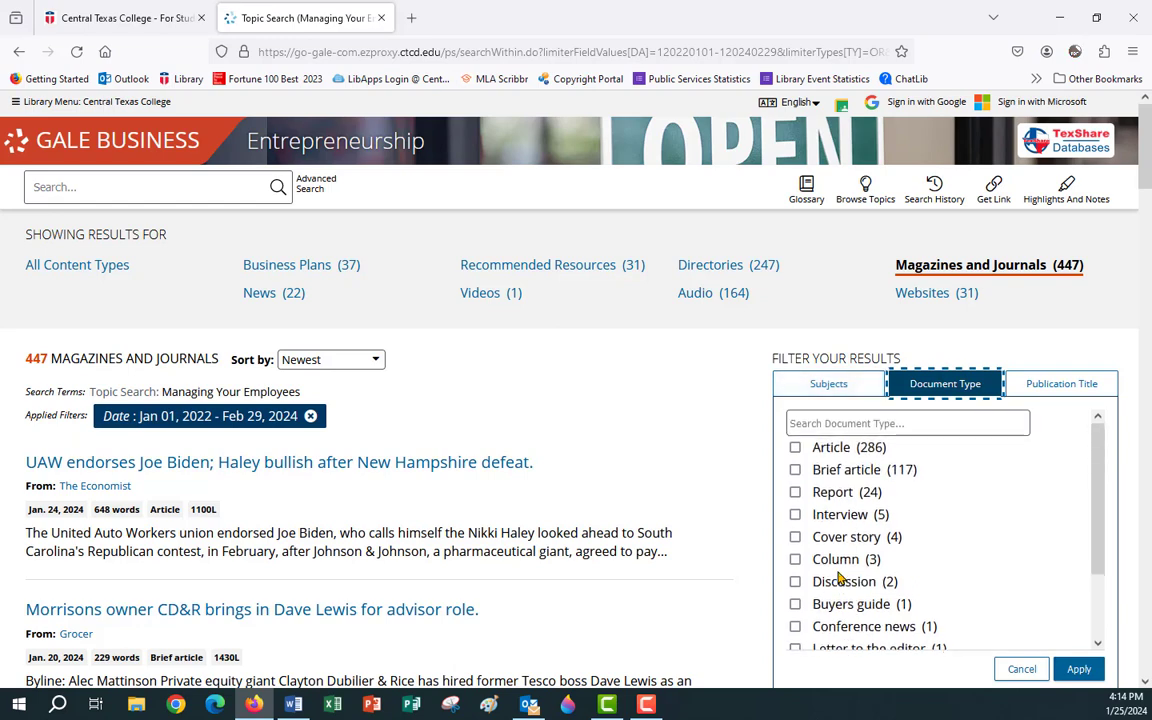
click(796, 448)
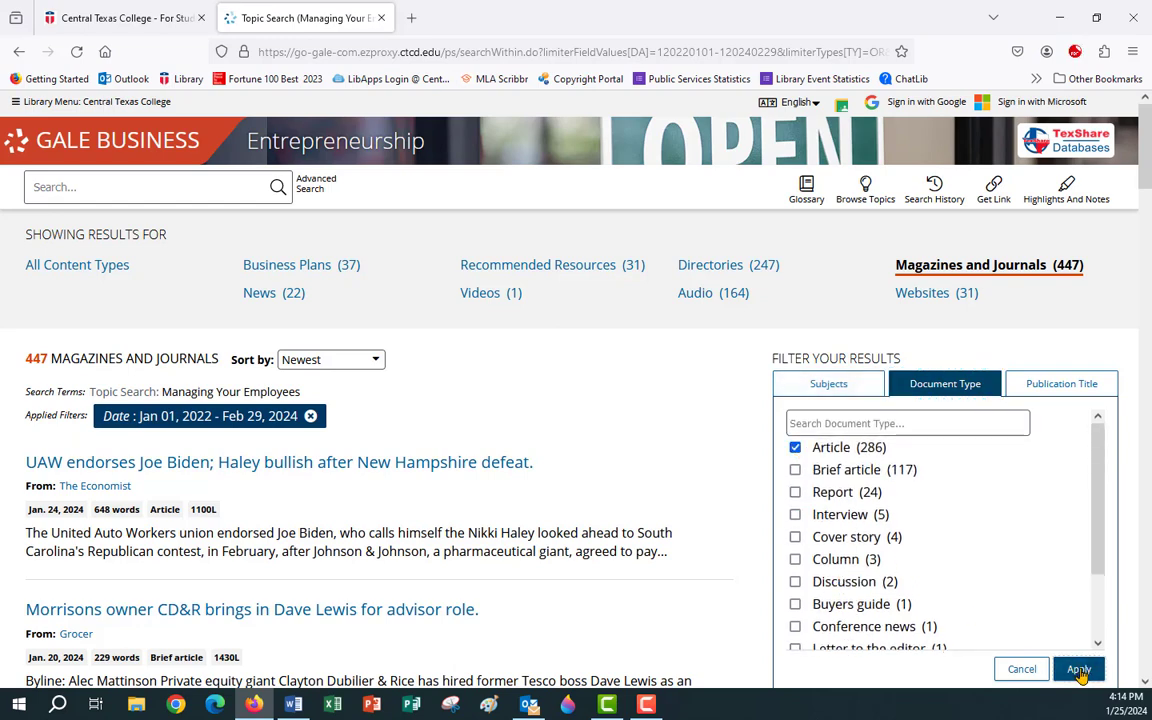
click(1079, 670)
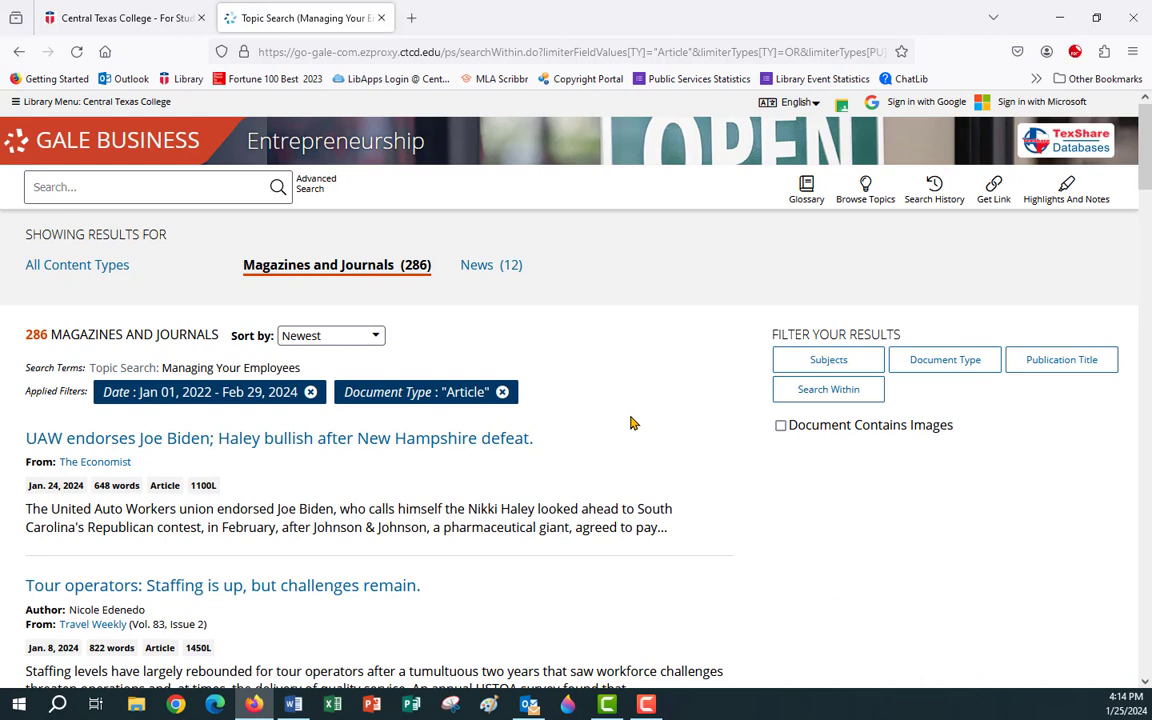
Filter by the Work environment subject, leaving 10 articles, and scroll through them.
click(817, 366)
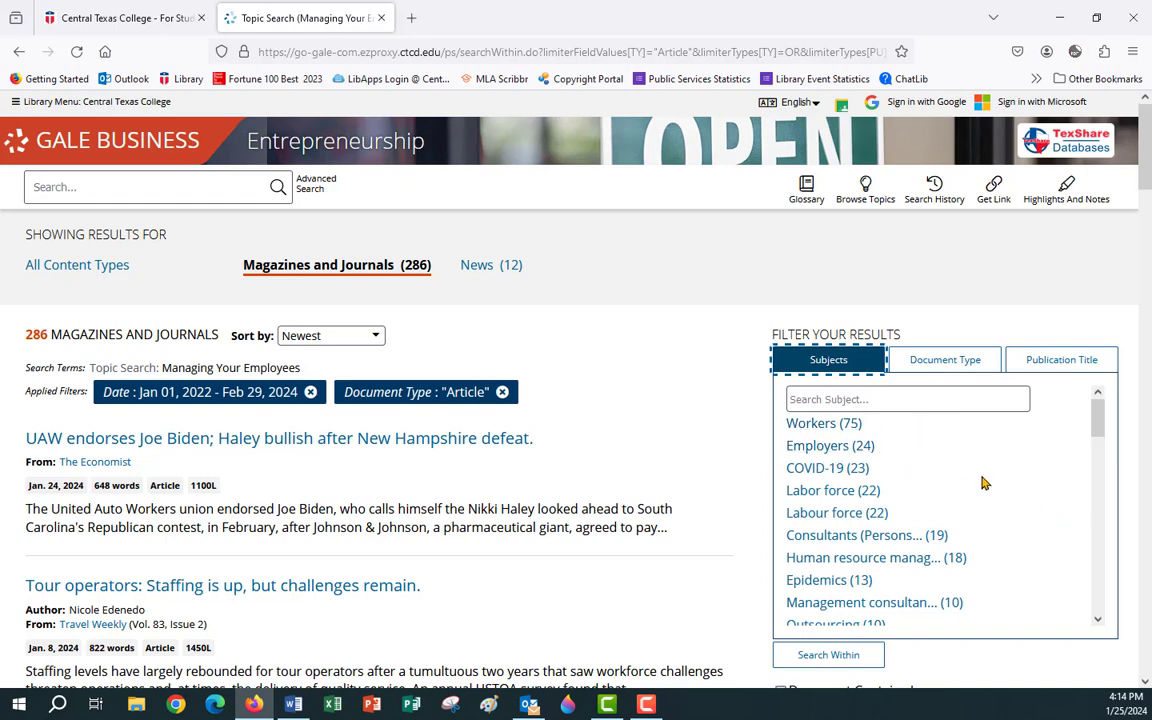
scroll(982, 483, down, 2)
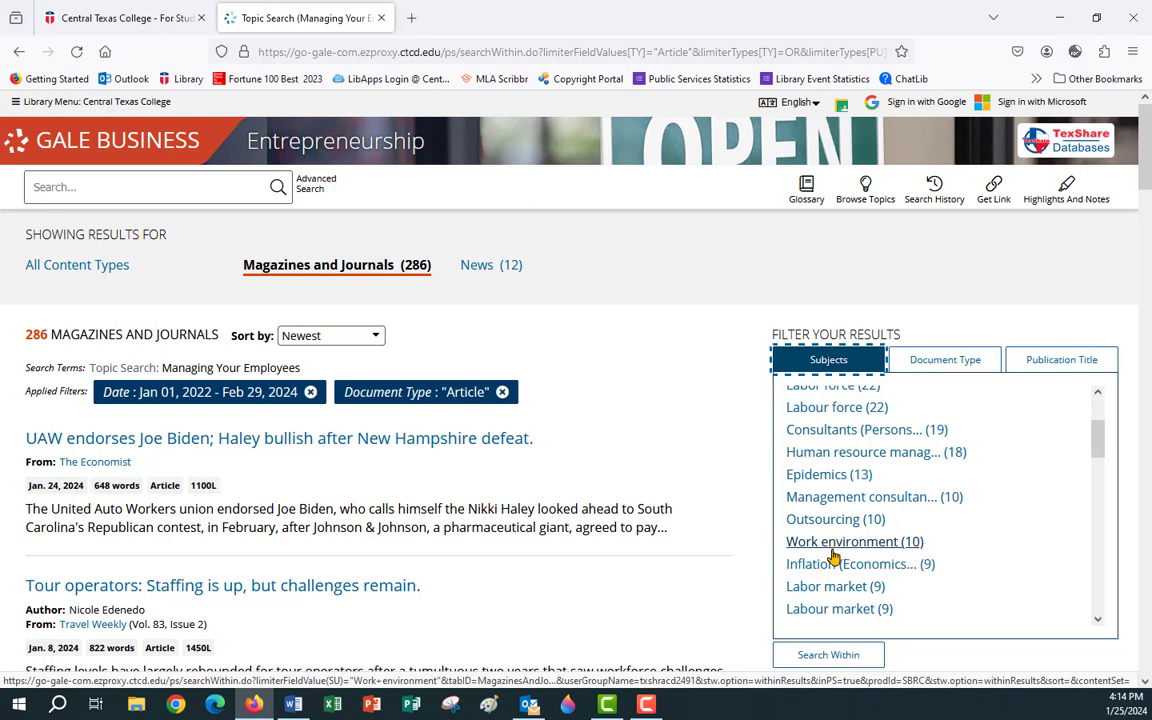
click(797, 543)
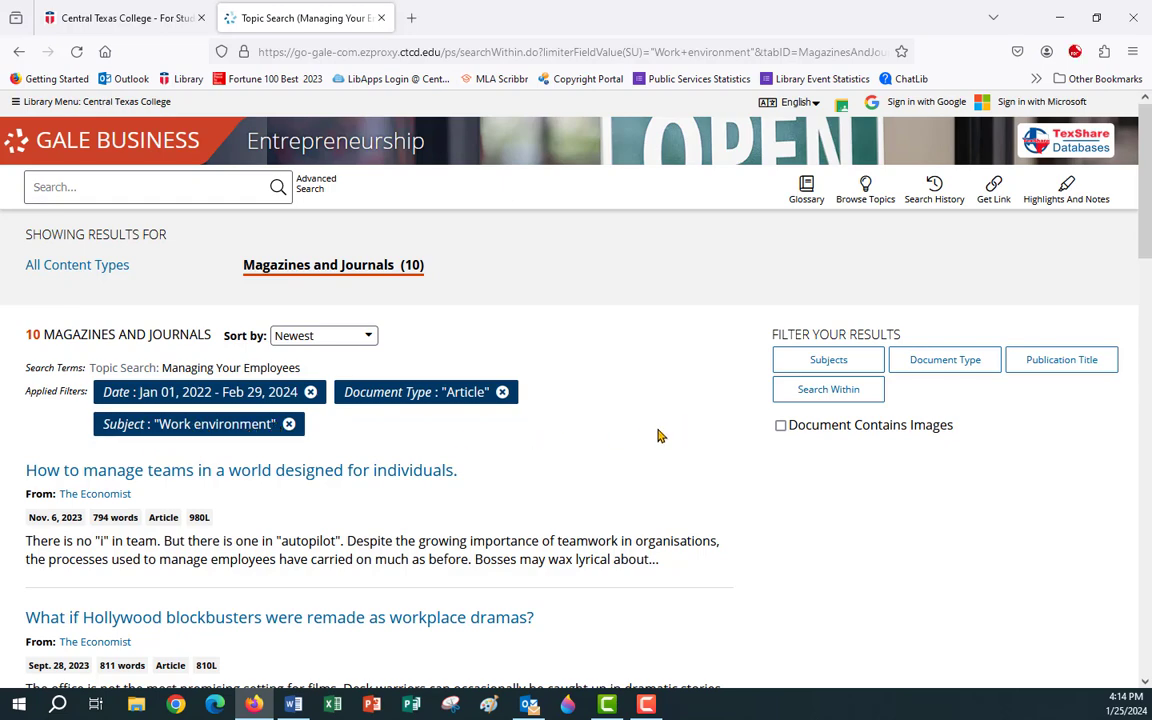
scroll(659, 436, down, 3)
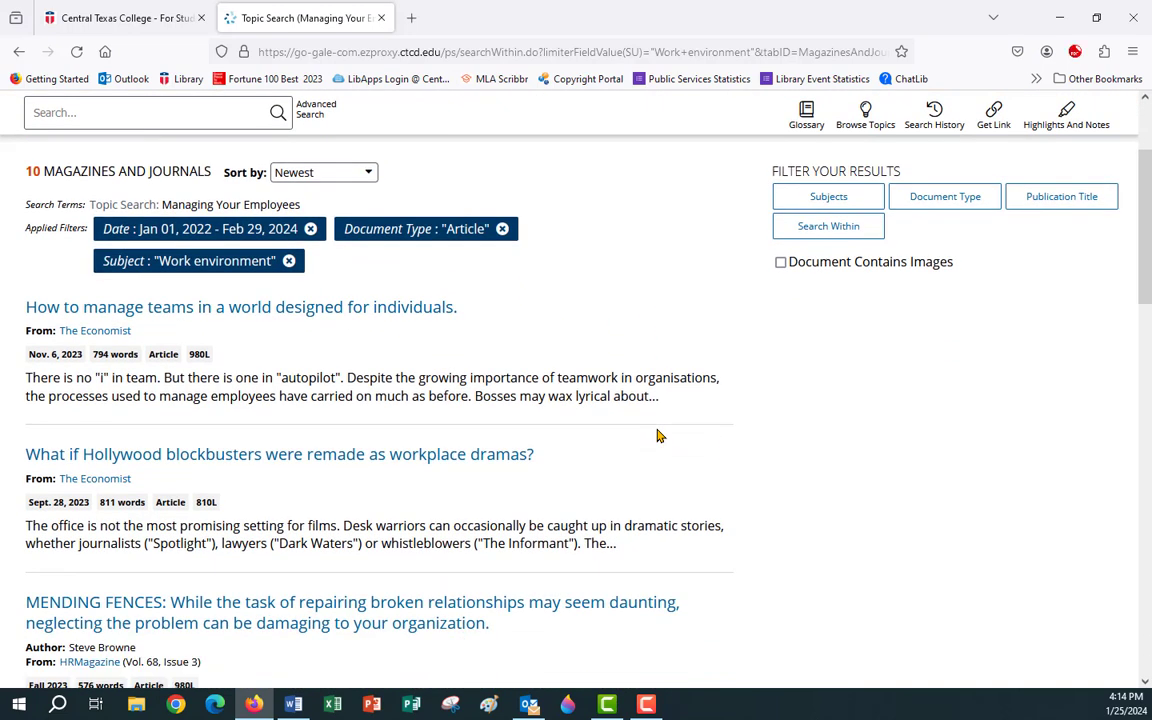
scroll(659, 436, down, 1)
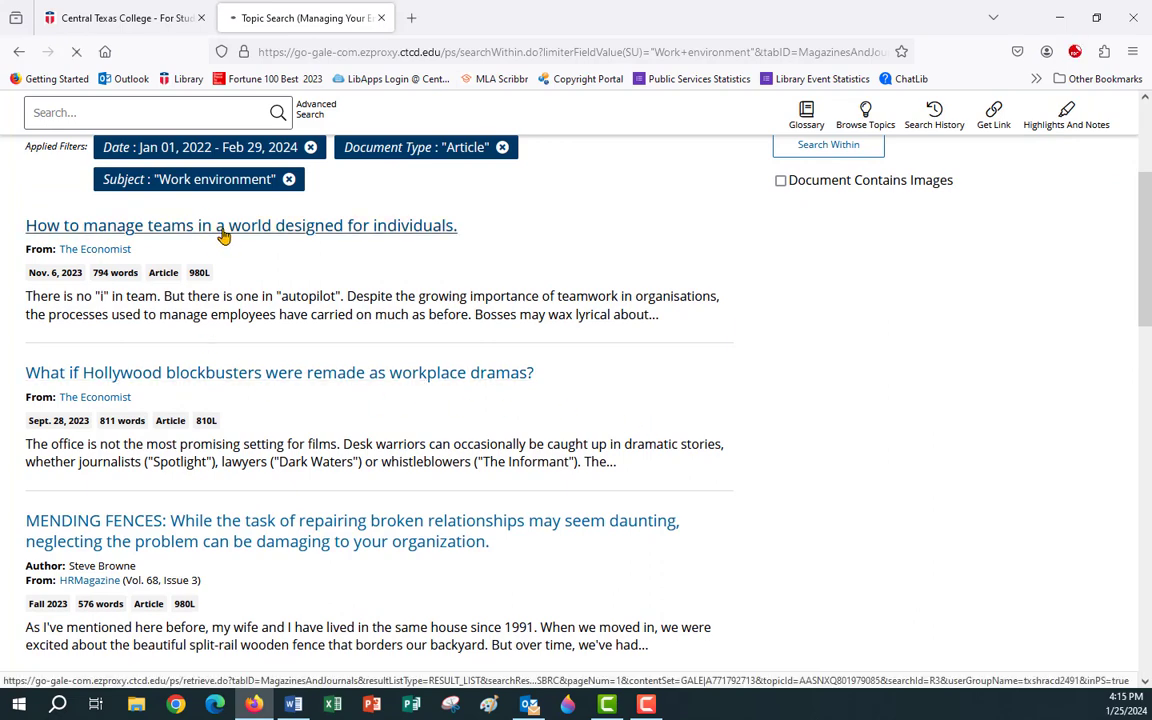
Copy the managing-teams article's MLA 9th Edition citation and return to the Word paper.
click(224, 232)
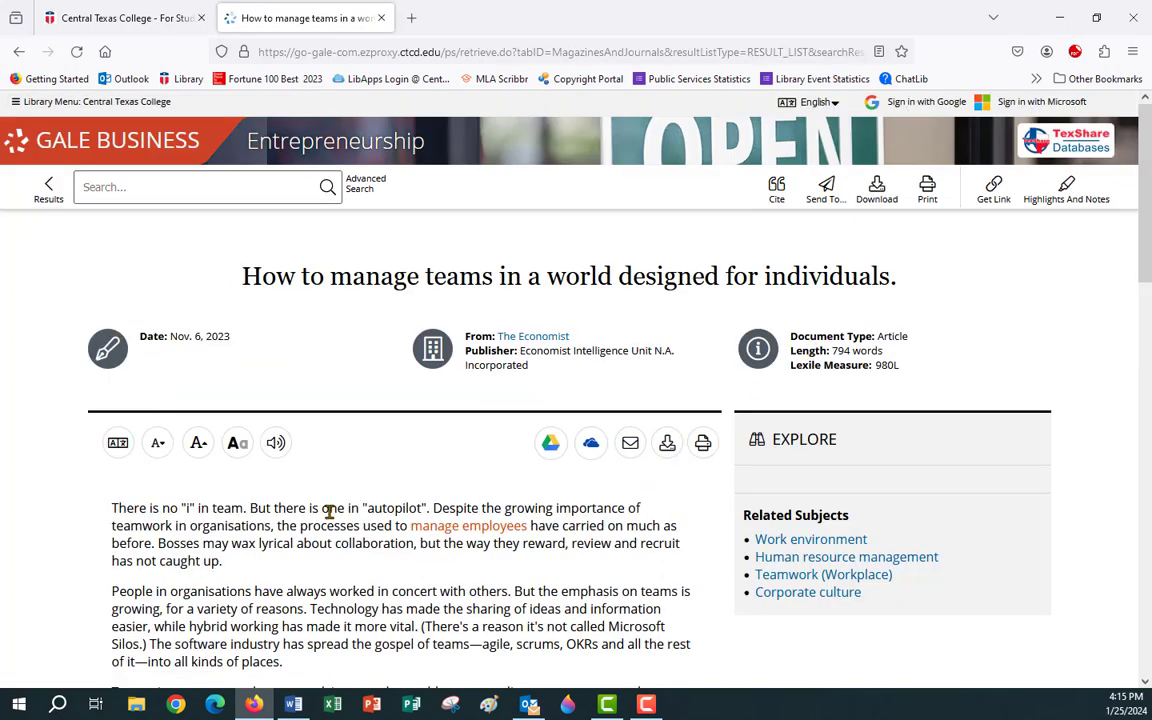
drag(168, 341, 281, 353)
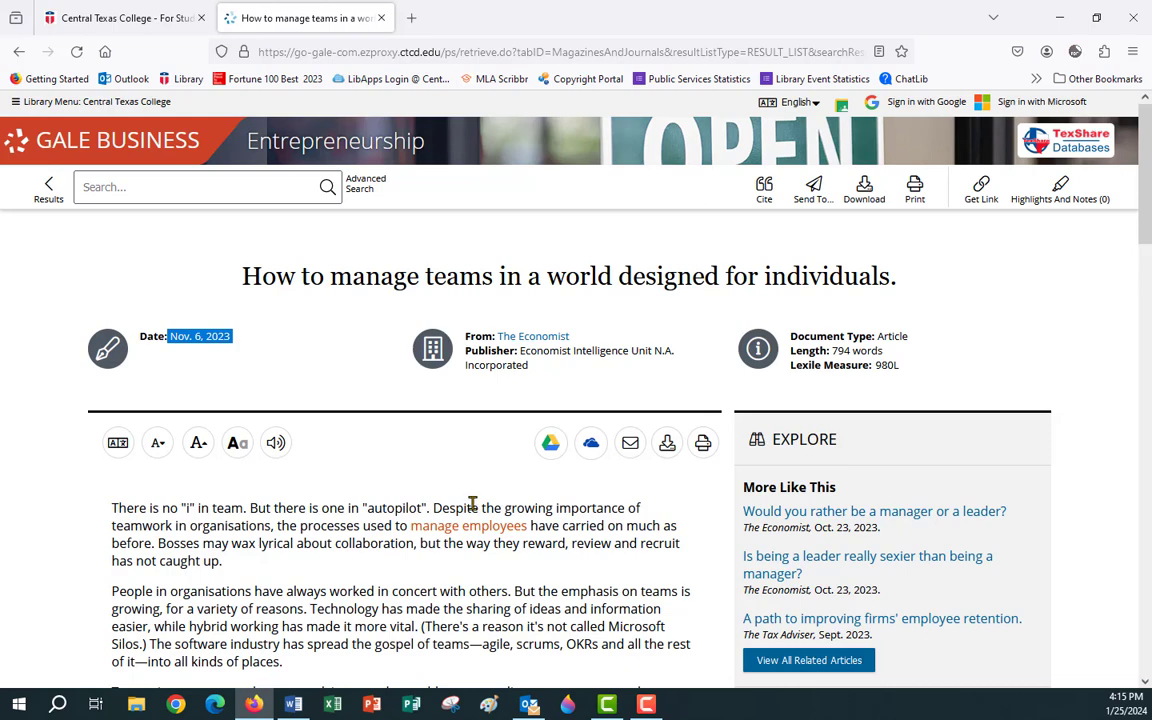
click(766, 193)
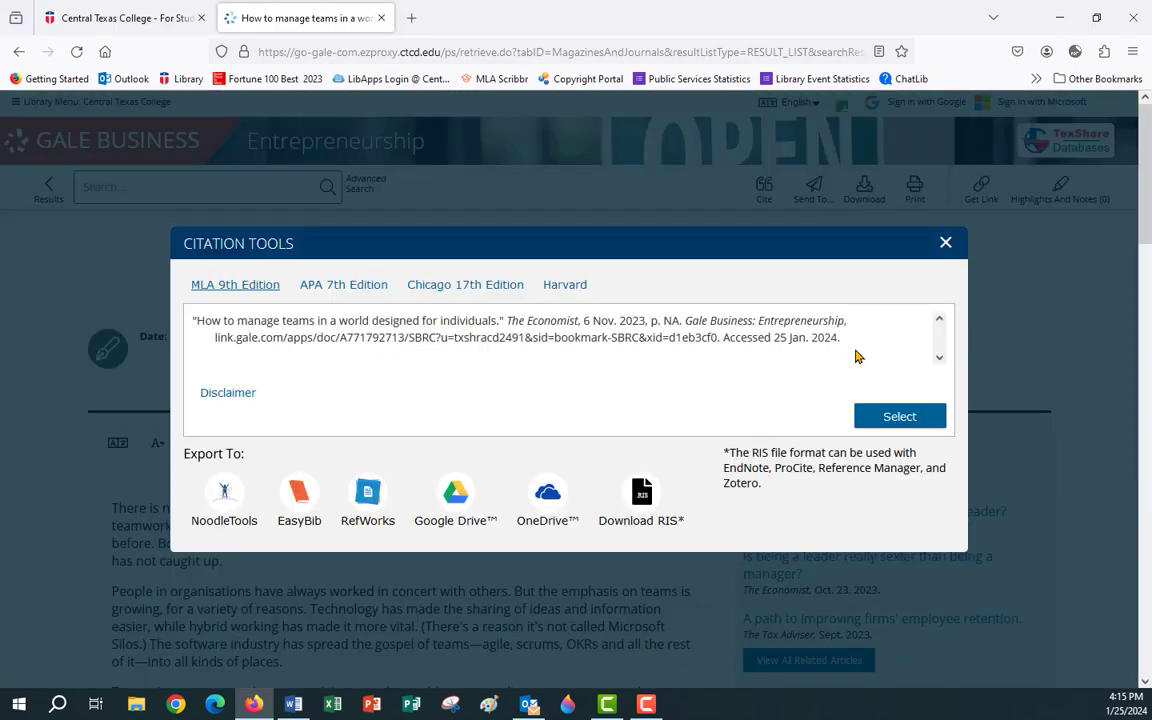
click(887, 414)
right_click(449, 330)
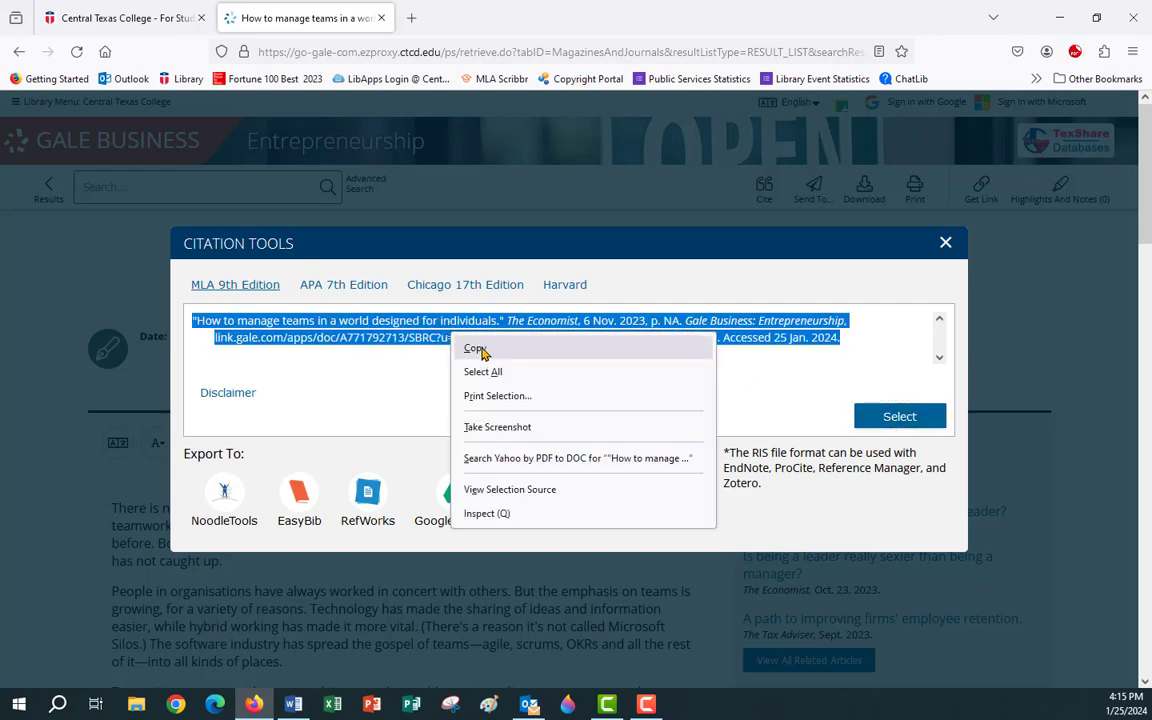
click(471, 345)
click(293, 704)
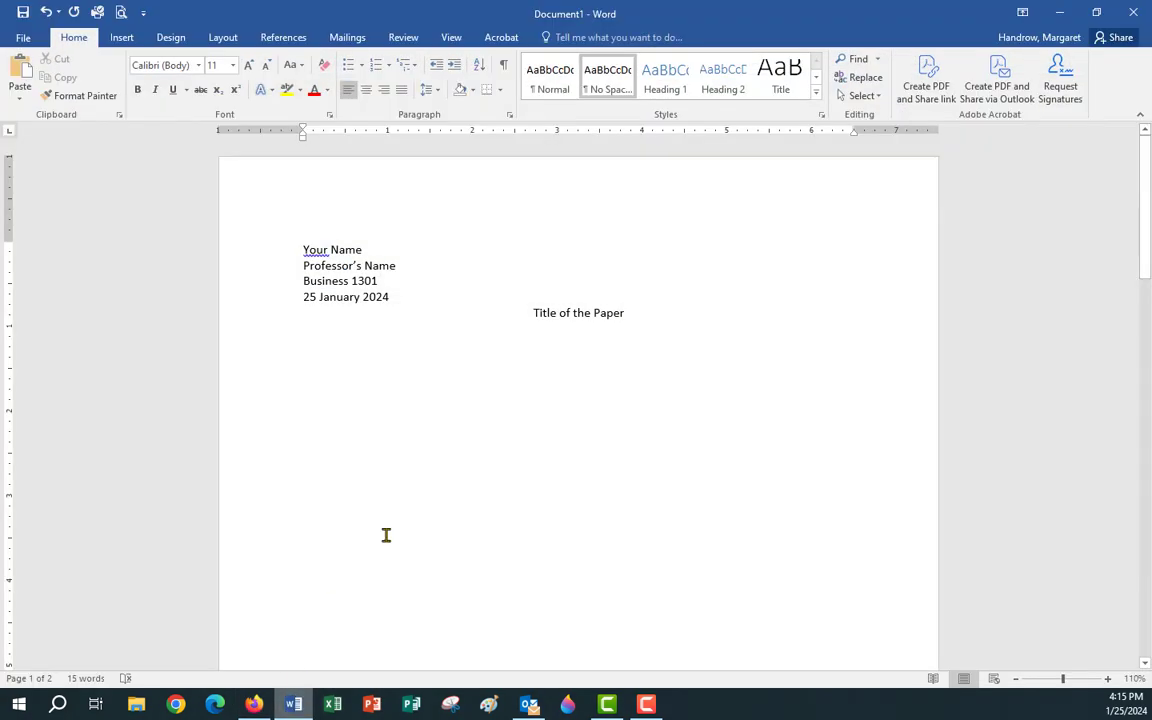
Paste the Economist article's MLA citation below Works Cited with Merge Formatting to match the document font.
scroll(390, 454, down, 15)
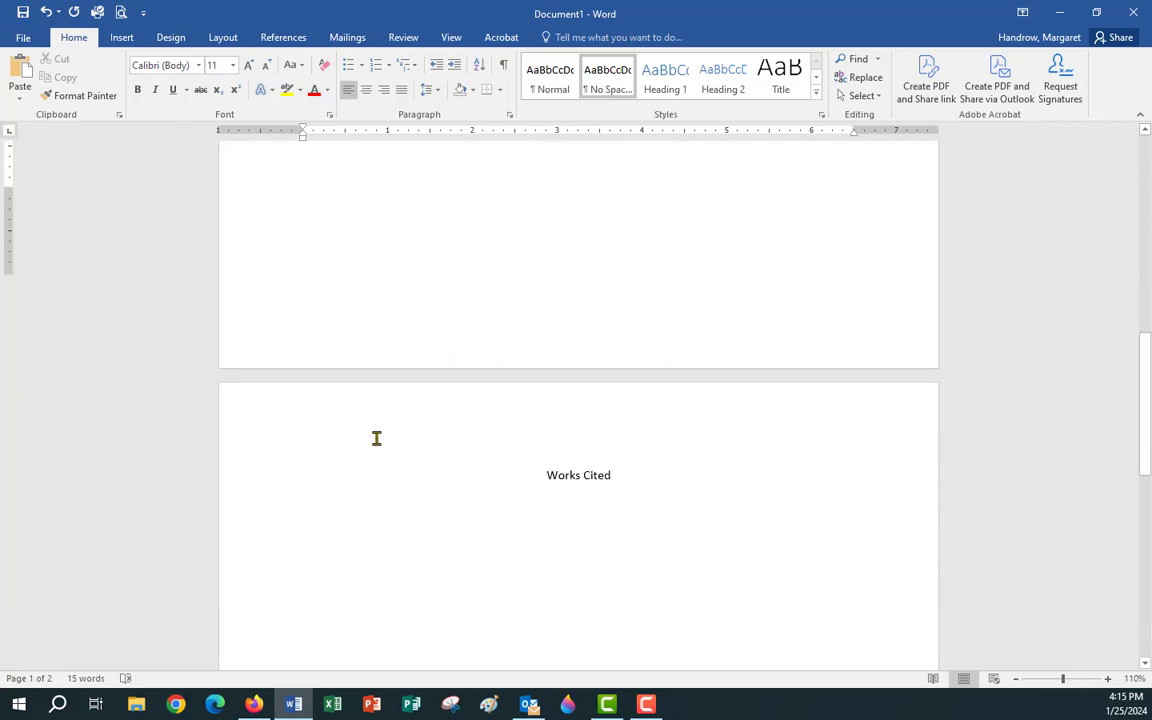
click(305, 406)
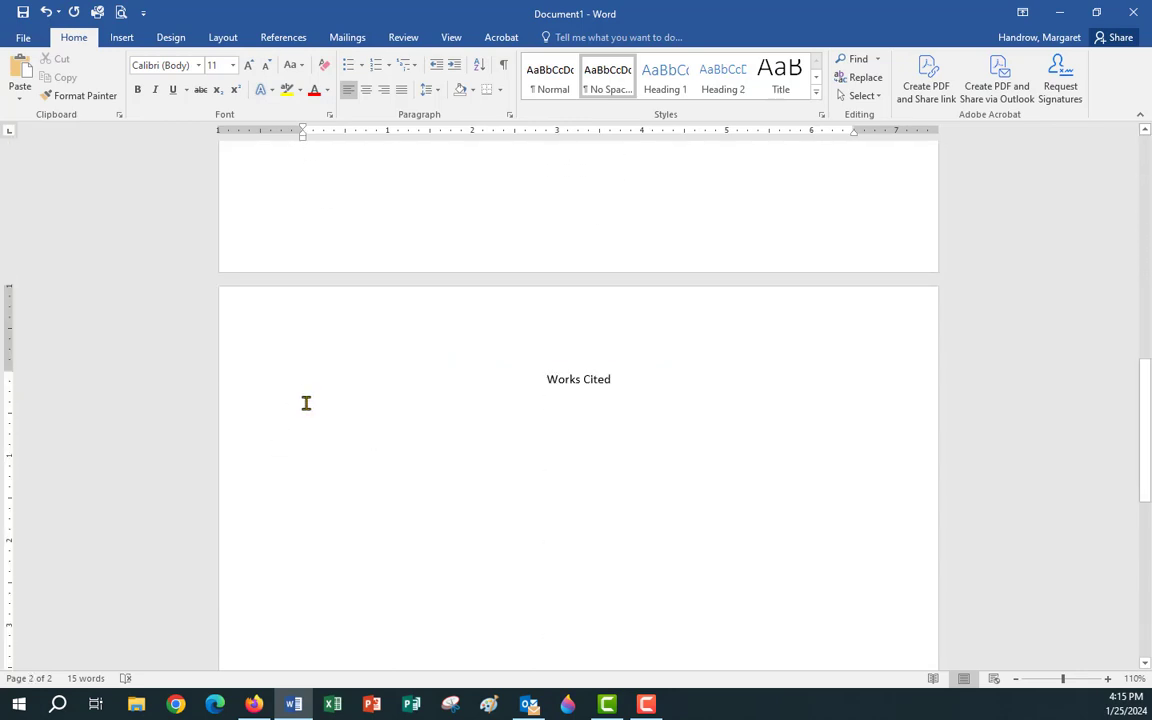
right_click(306, 403)
click(339, 473)
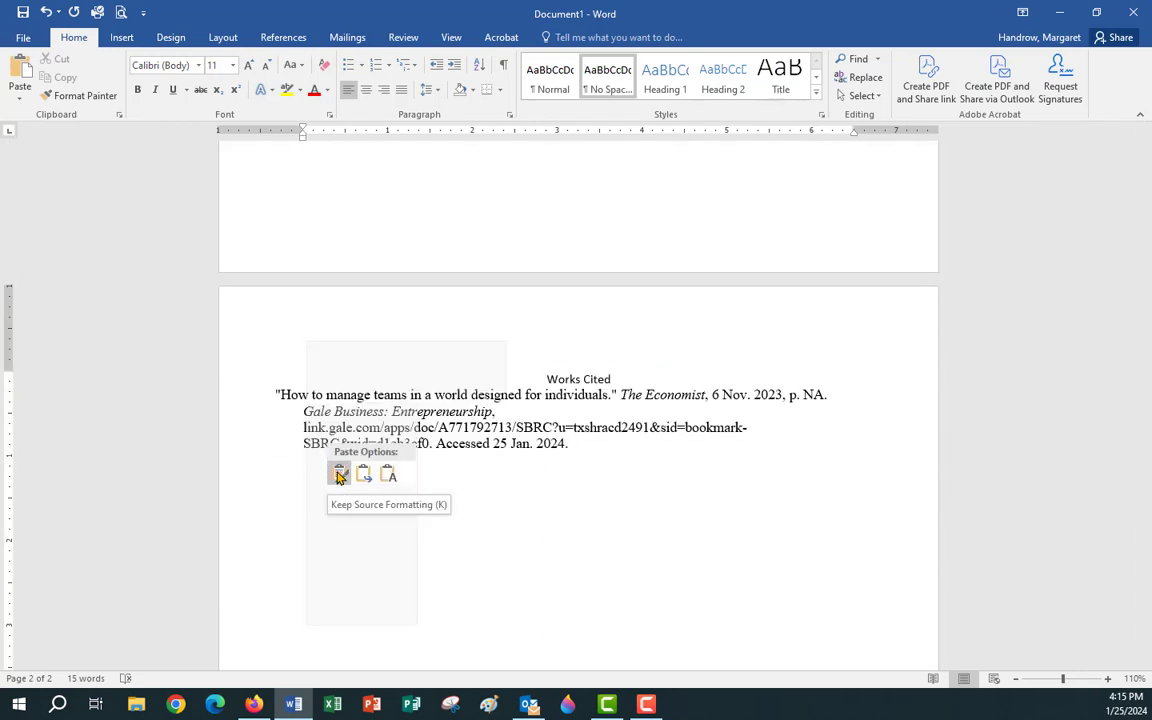
click(363, 476)
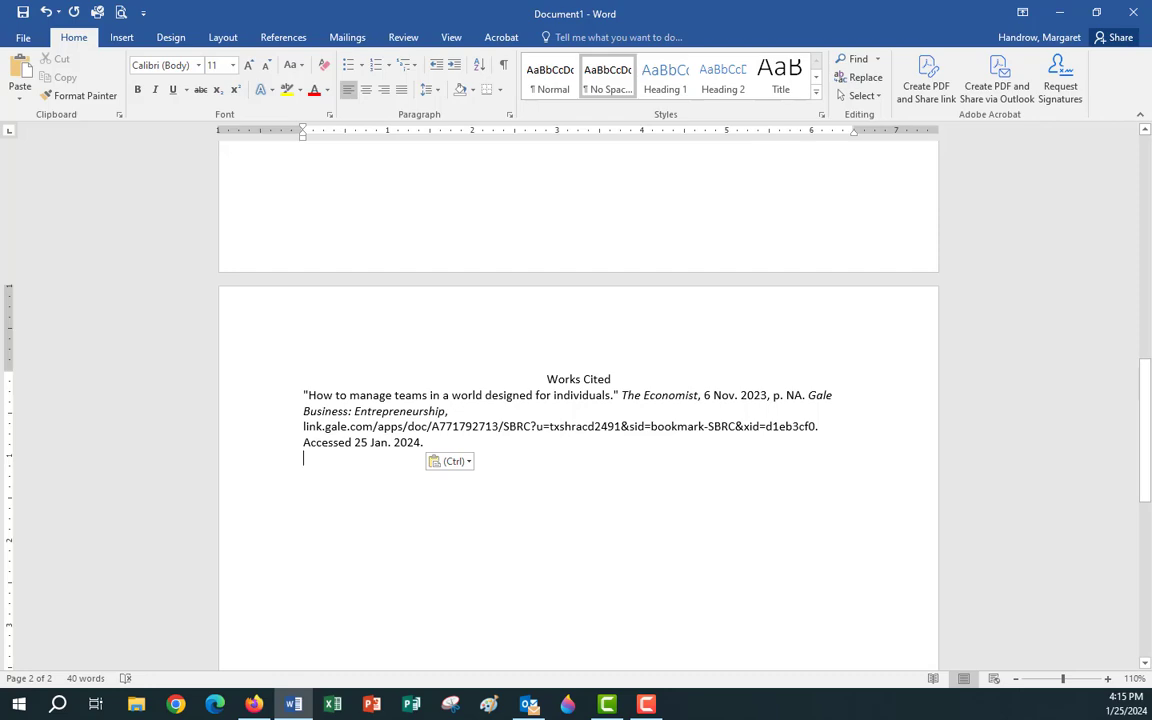
scroll(460, 450, up, 4)
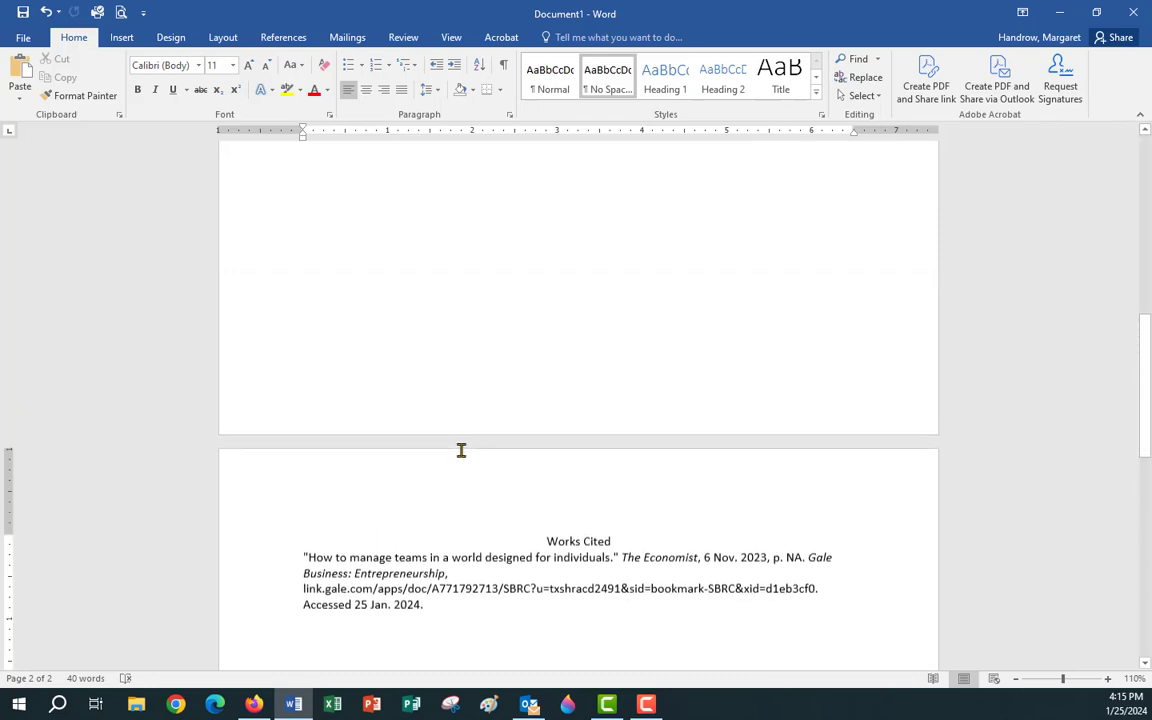
click(1062, 15)
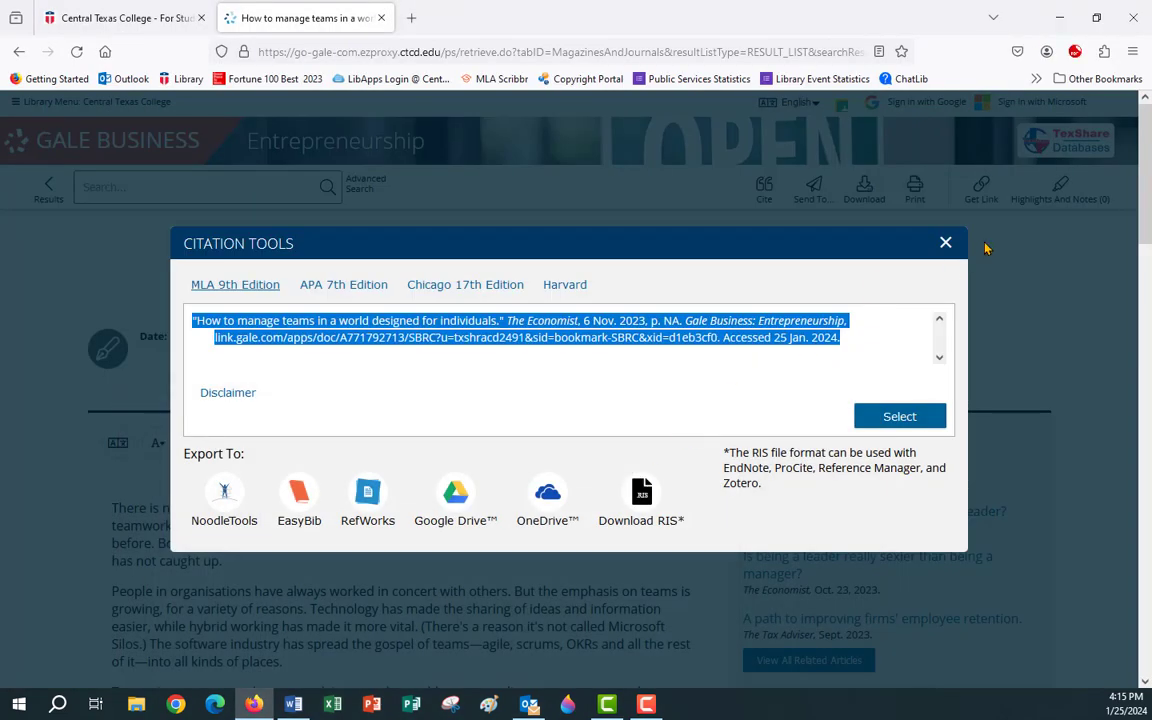
Copy the Economist article's full https permanent link from Get Link and return to the Word paper.
click(513, 348)
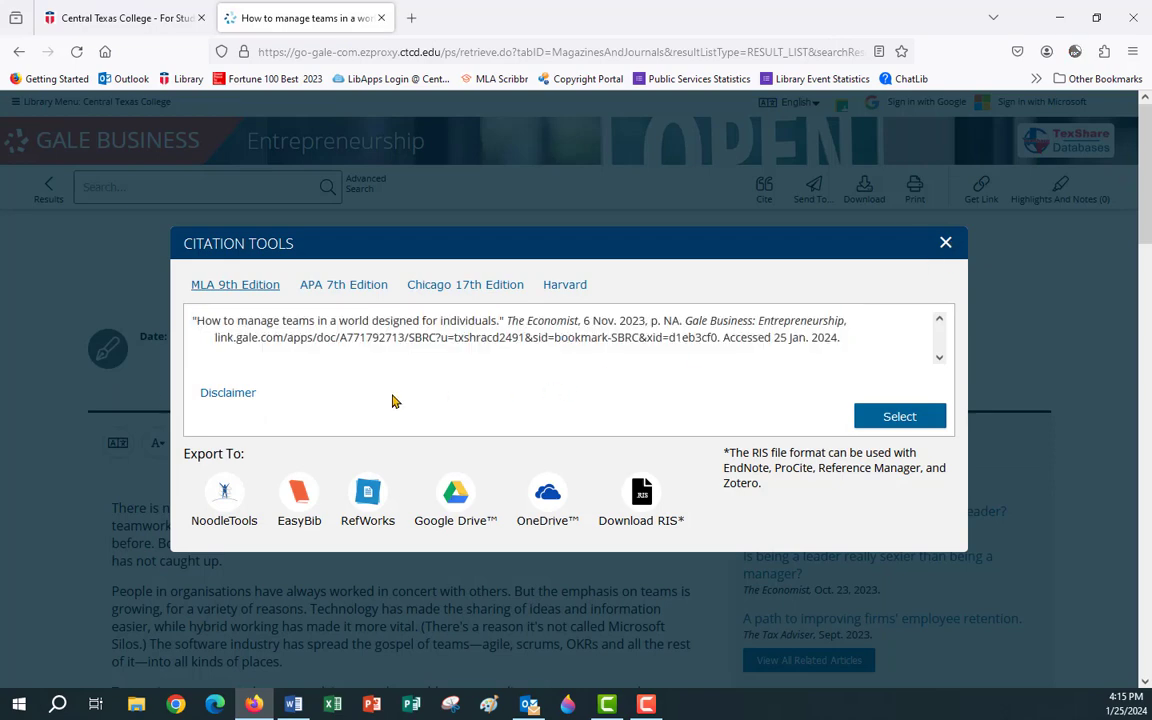
drag(216, 336, 716, 341)
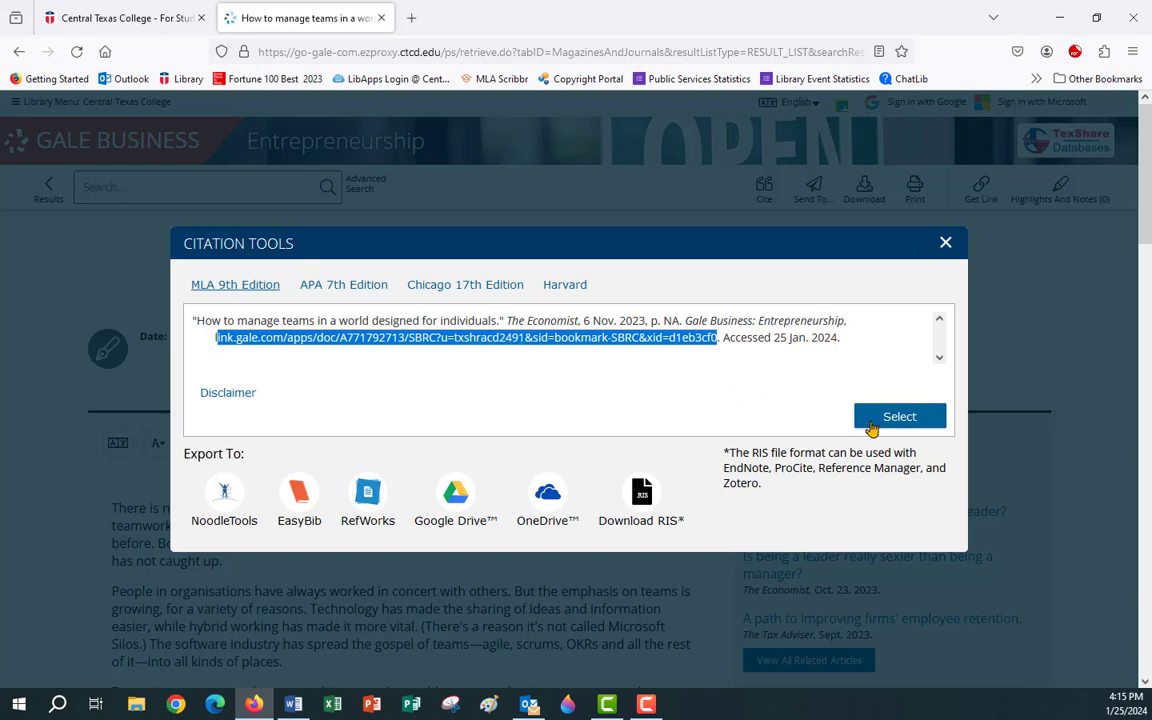
click(946, 242)
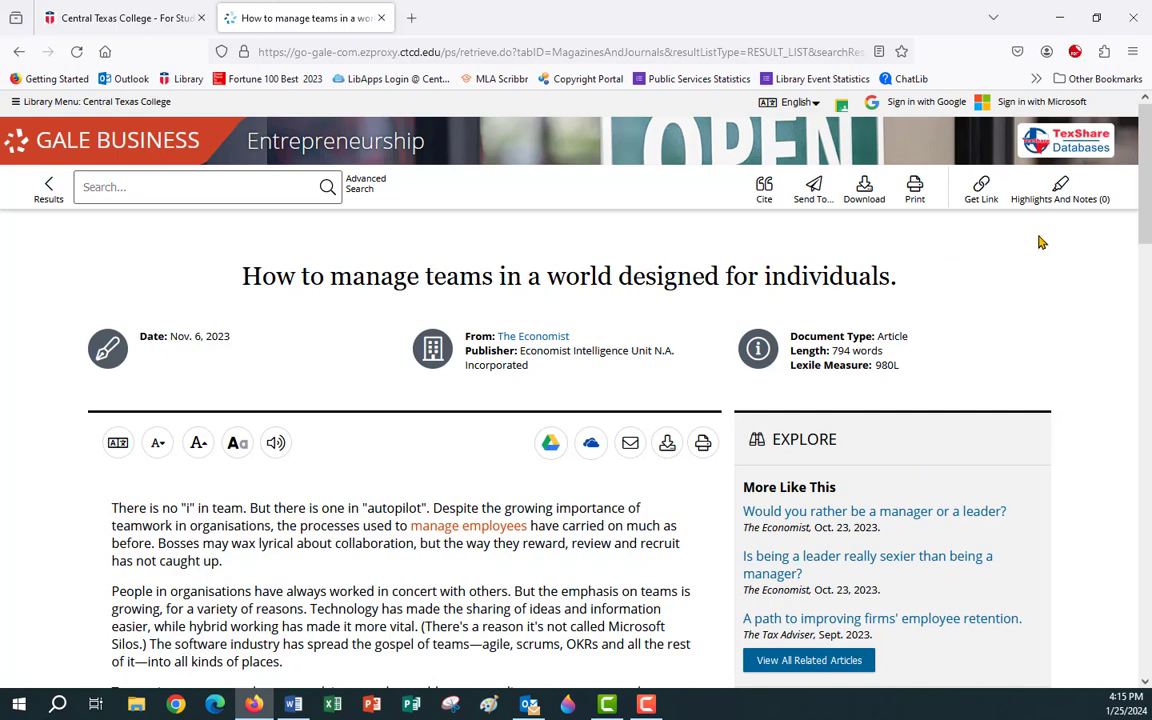
click(982, 186)
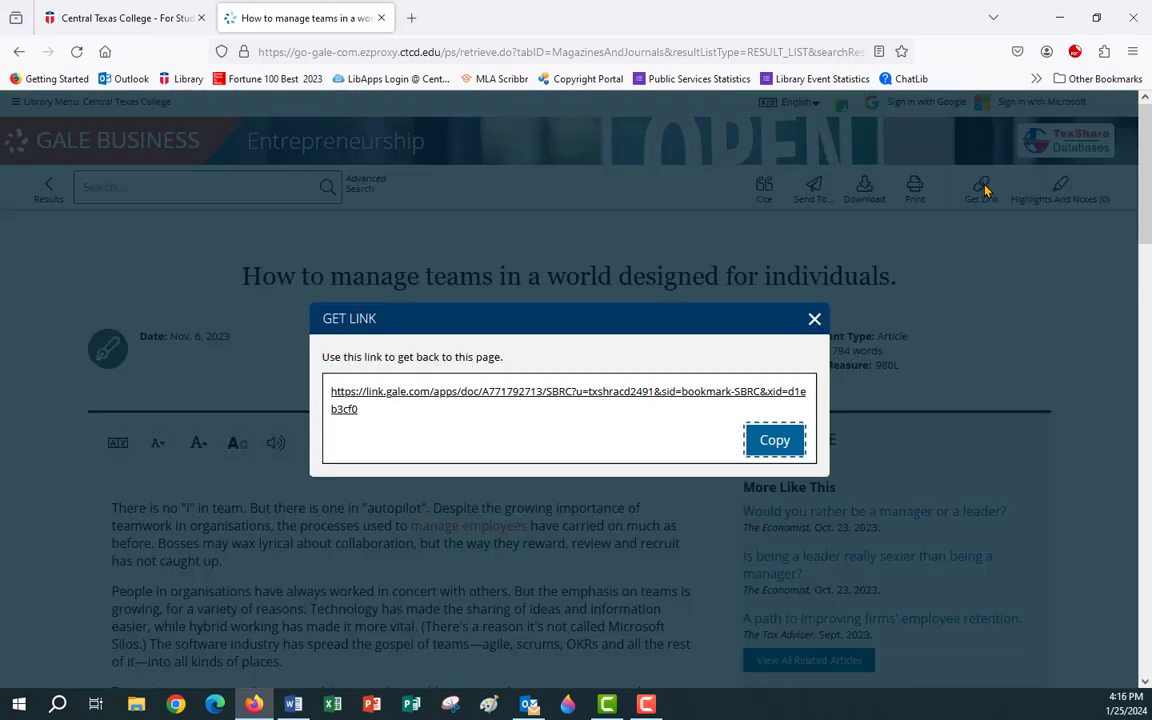
click(777, 441)
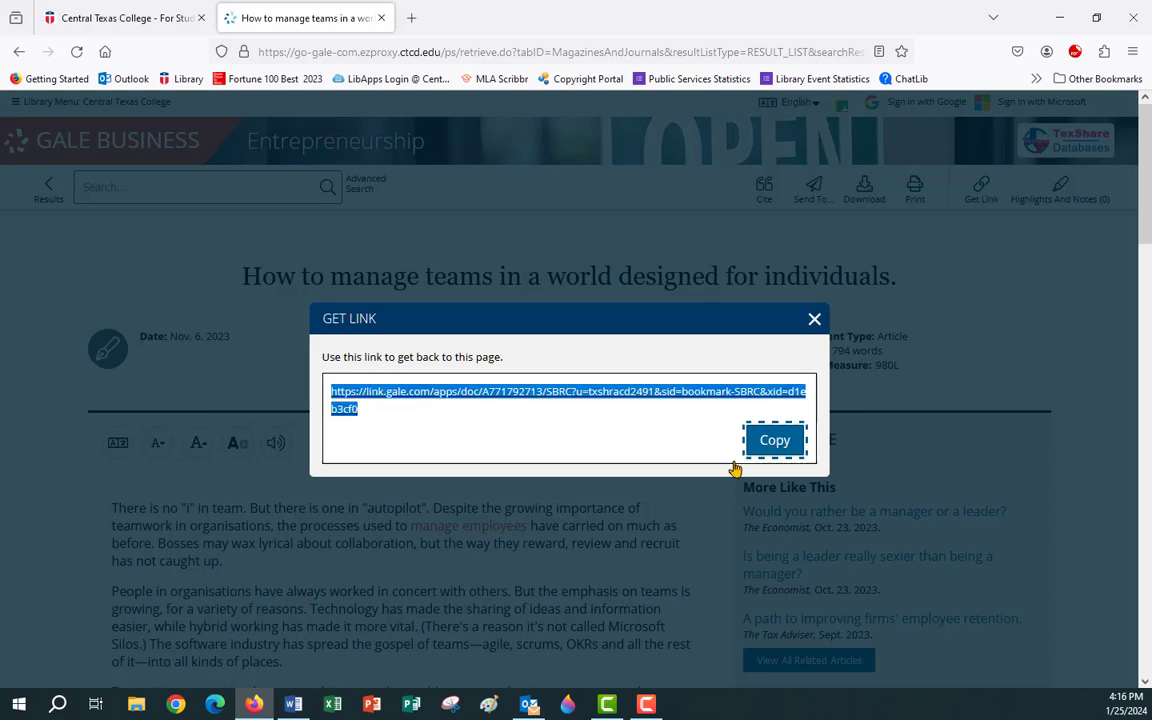
click(293, 704)
scroll(433, 636, down, 1)
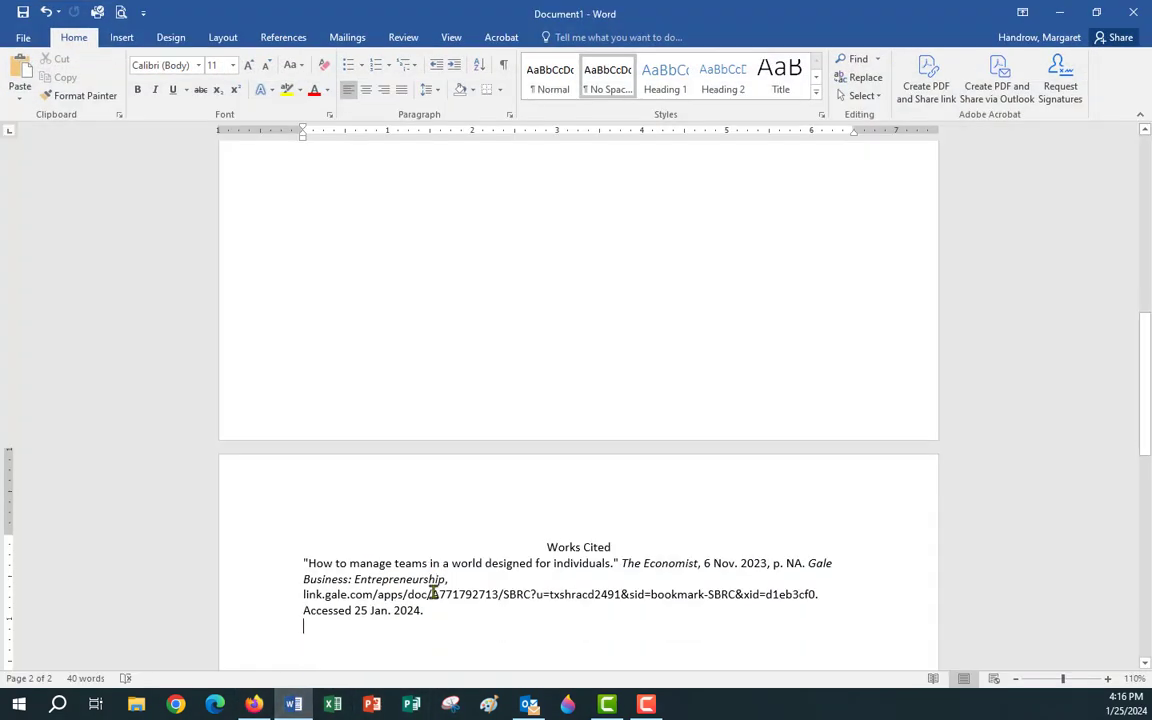
Paste the full https permanent link over the citation's short link line.
drag(302, 590, 820, 589)
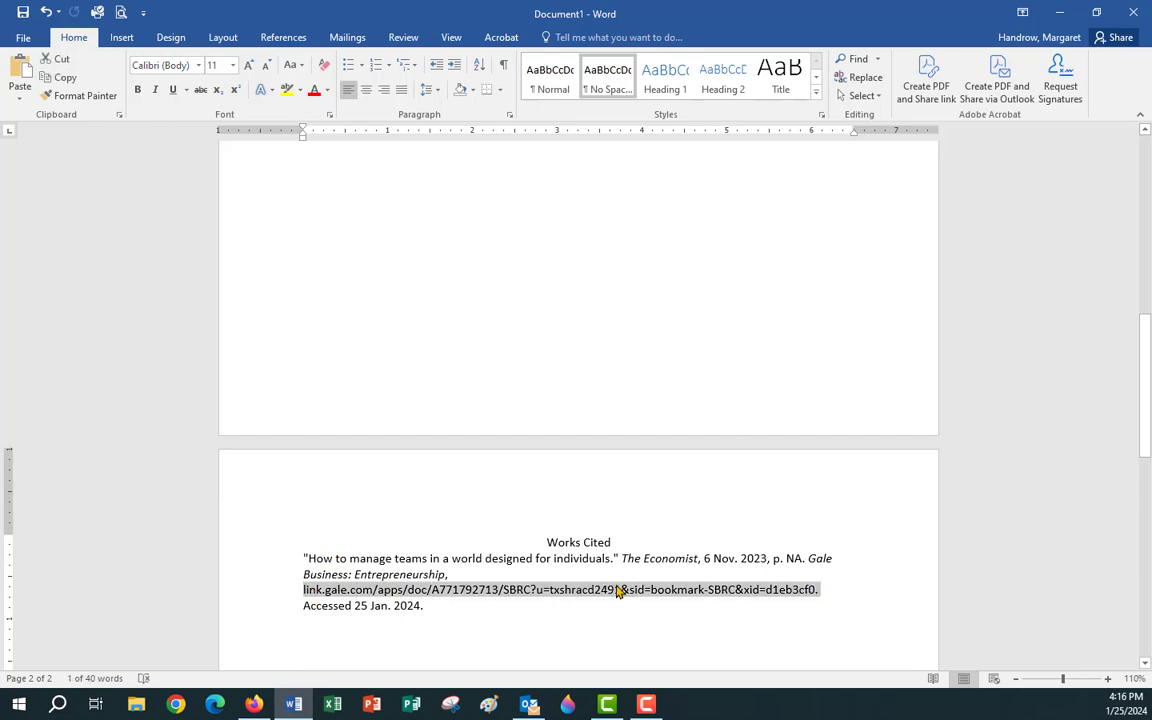
right_click(618, 590)
click(673, 434)
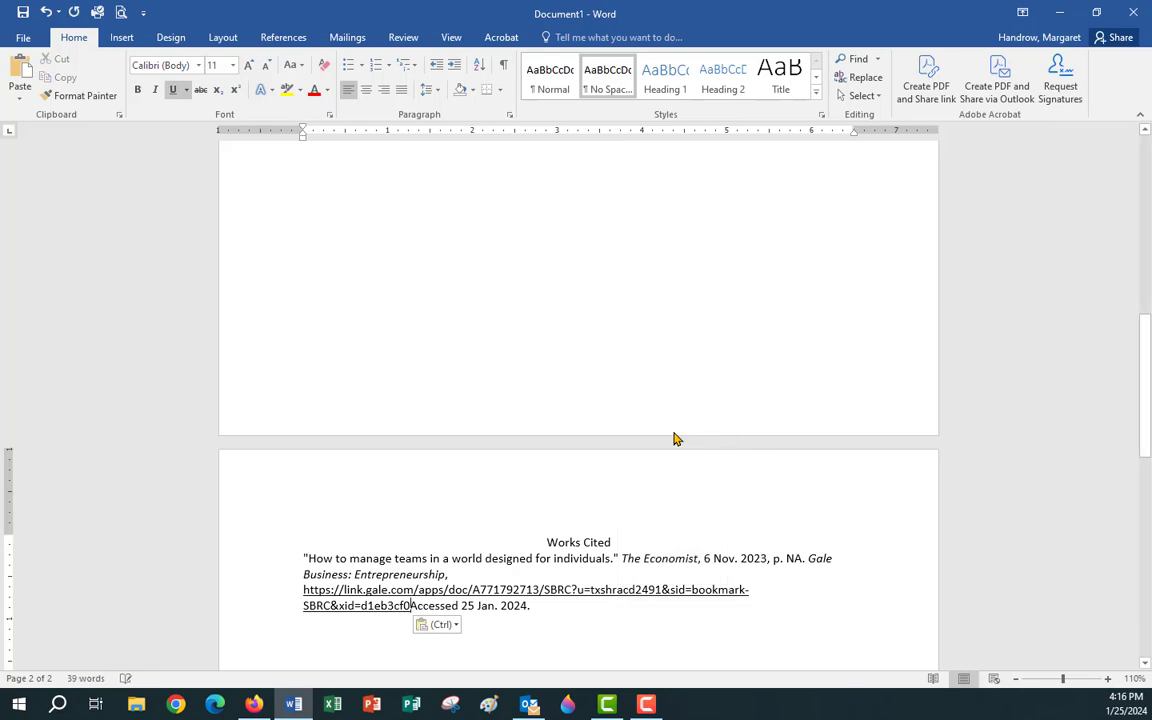
Delete 'Accessed 25 Jan. 2024' from the citation and close the Gale link window.
drag(411, 607, 533, 608)
click(553, 617)
click(408, 606)
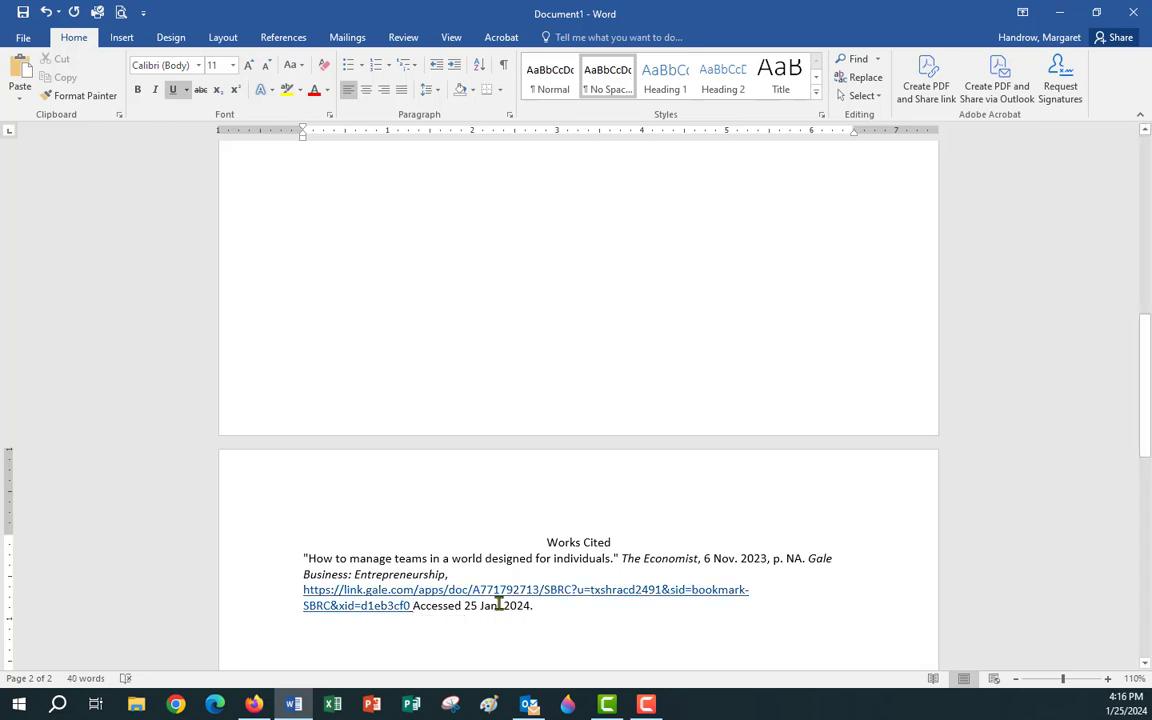
drag(419, 611, 532, 609)
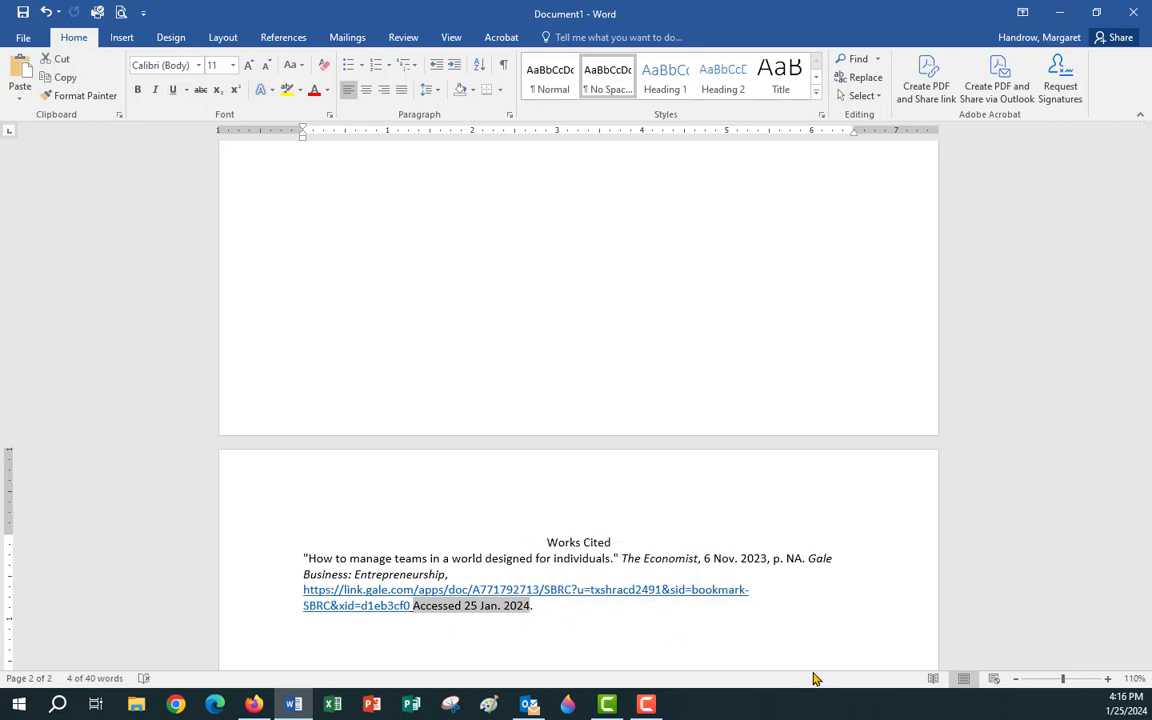
mouse_move(607, 704)
key(BackSpace)
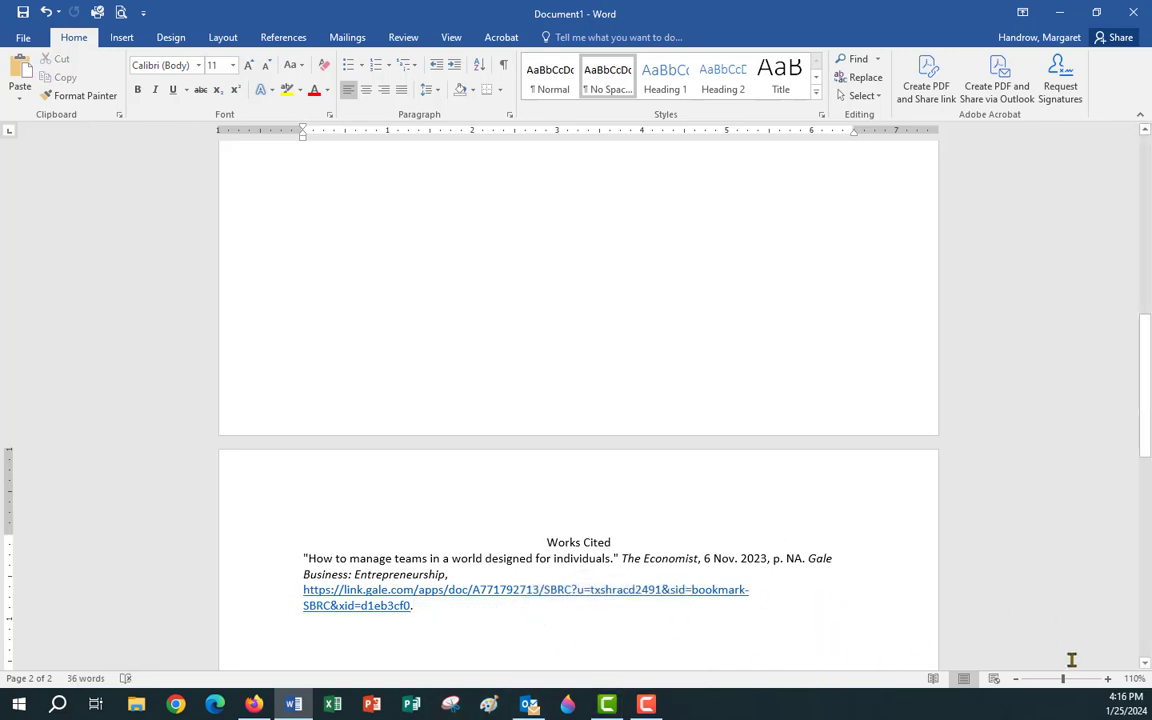
click(1060, 14)
click(814, 319)
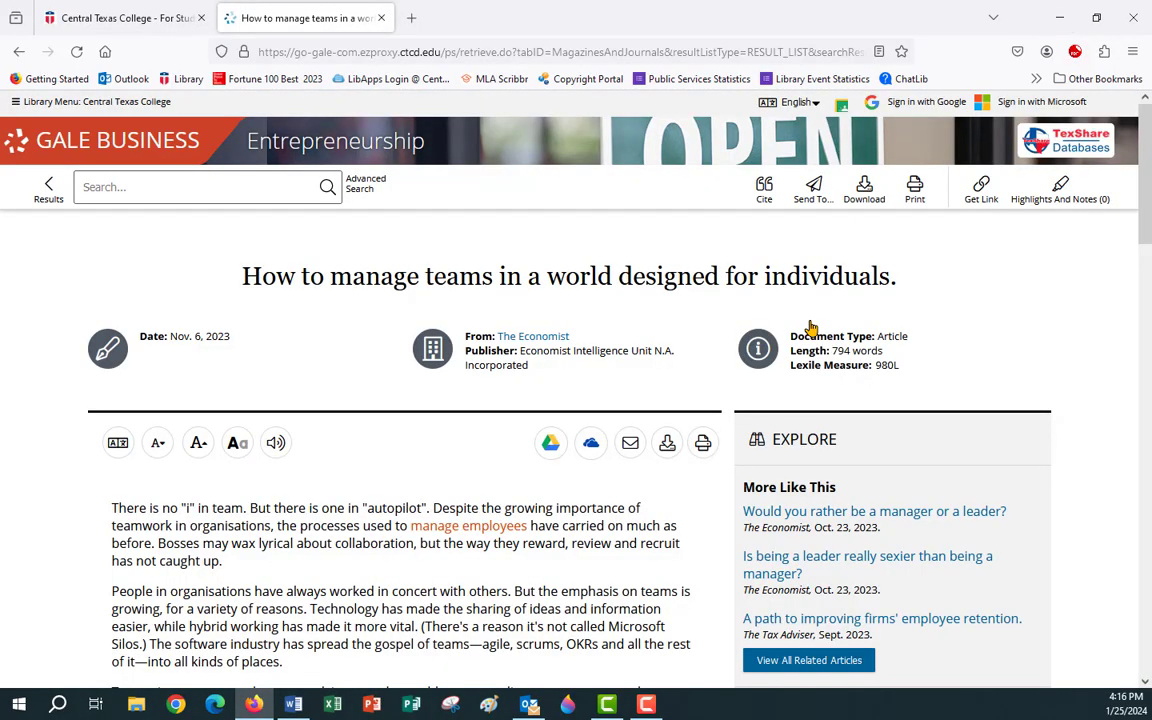
Preview the Economist article translated into Russian, then cancel back to the English original.
click(119, 447)
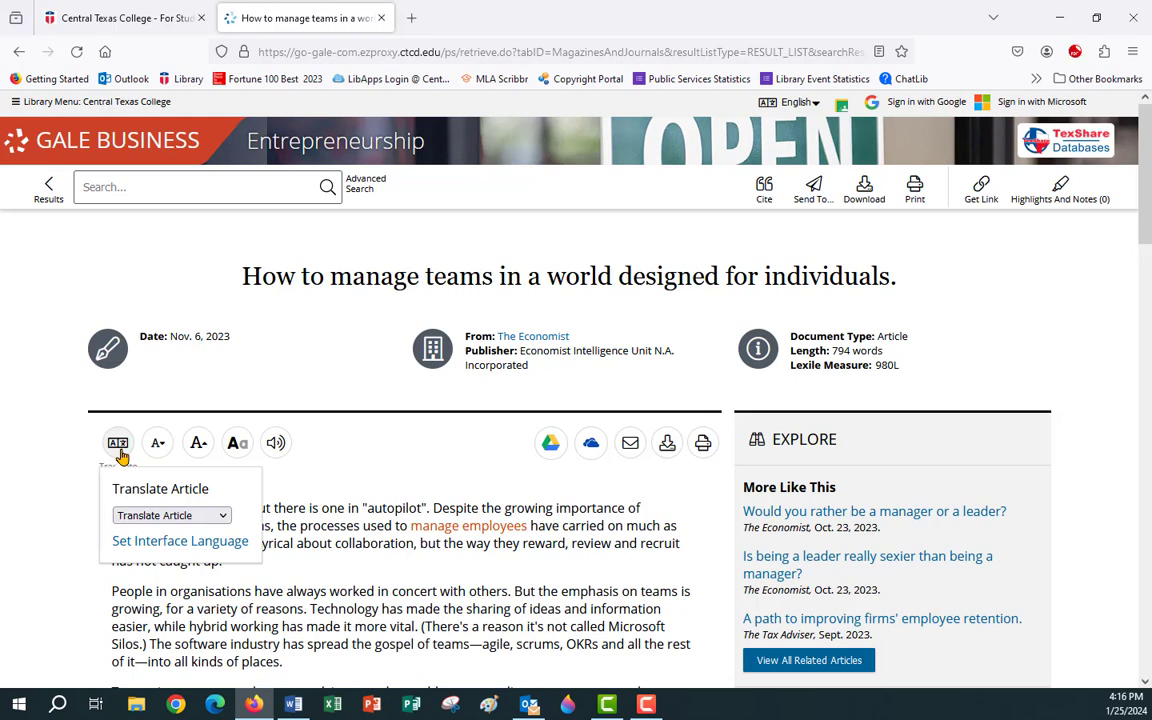
click(226, 520)
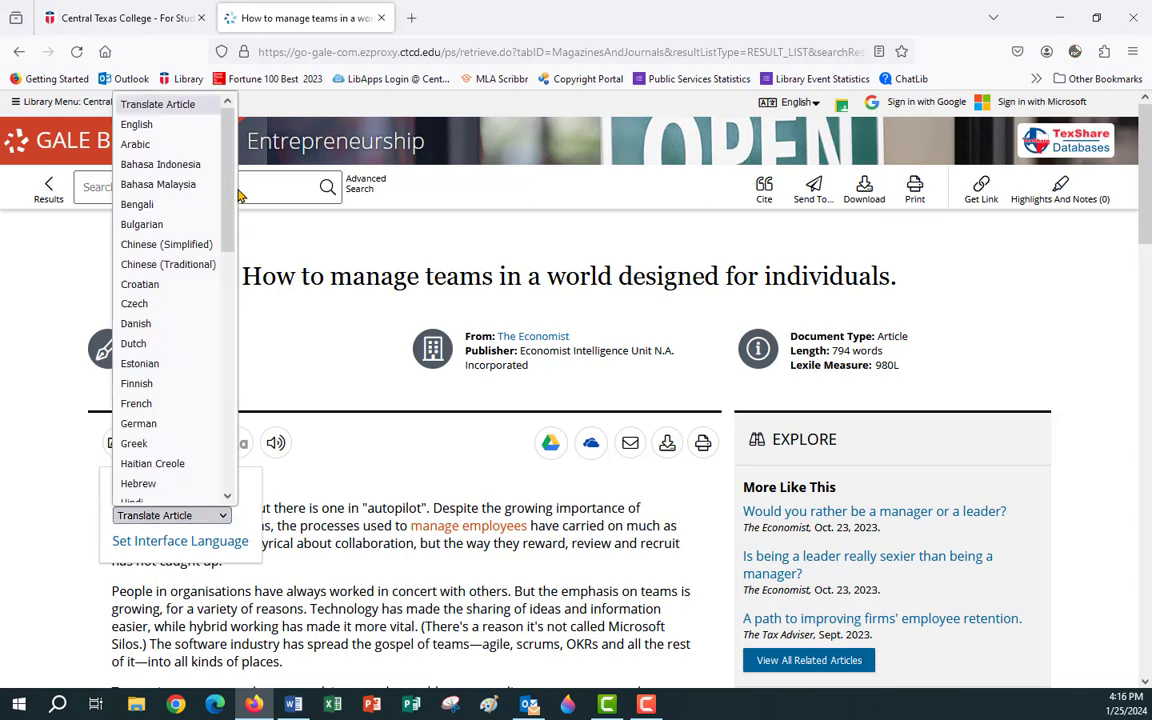
scroll(230, 220, down, 3)
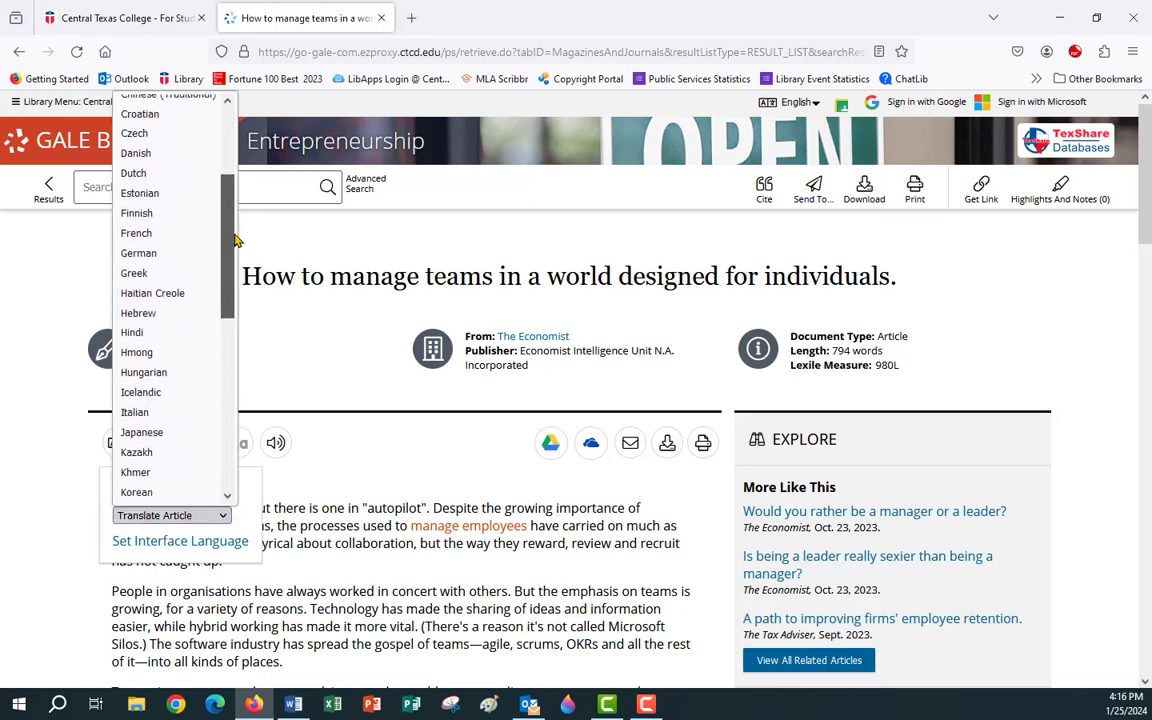
drag(236, 240, 232, 418)
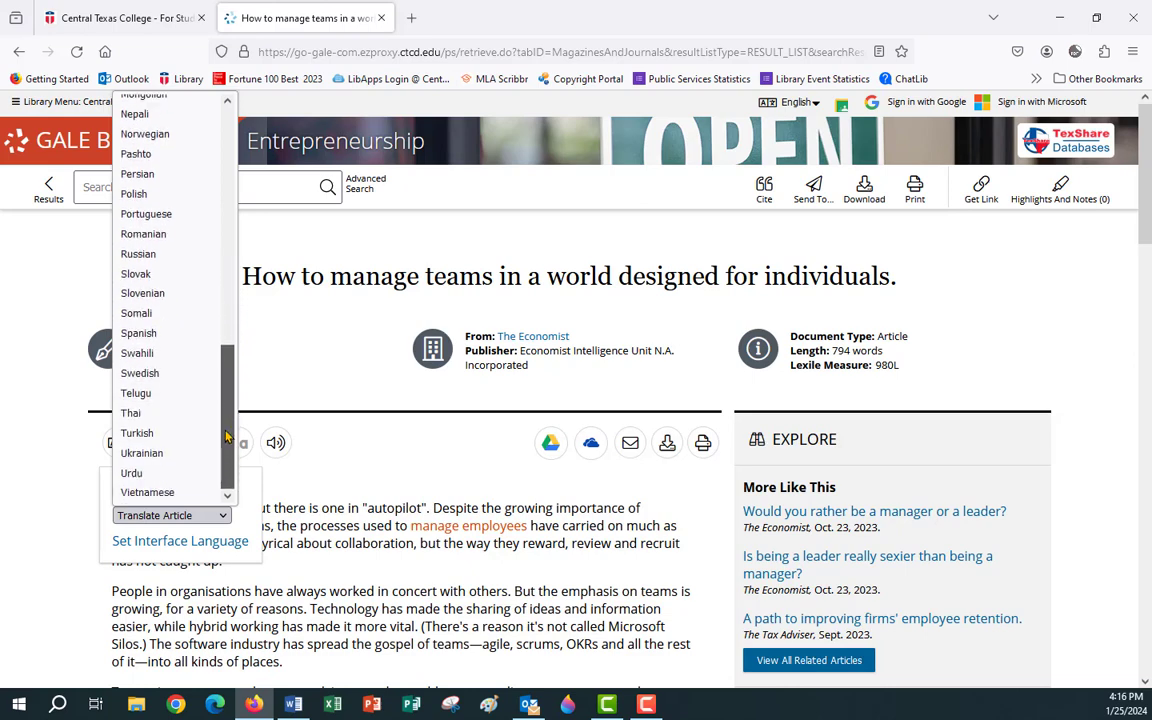
click(157, 254)
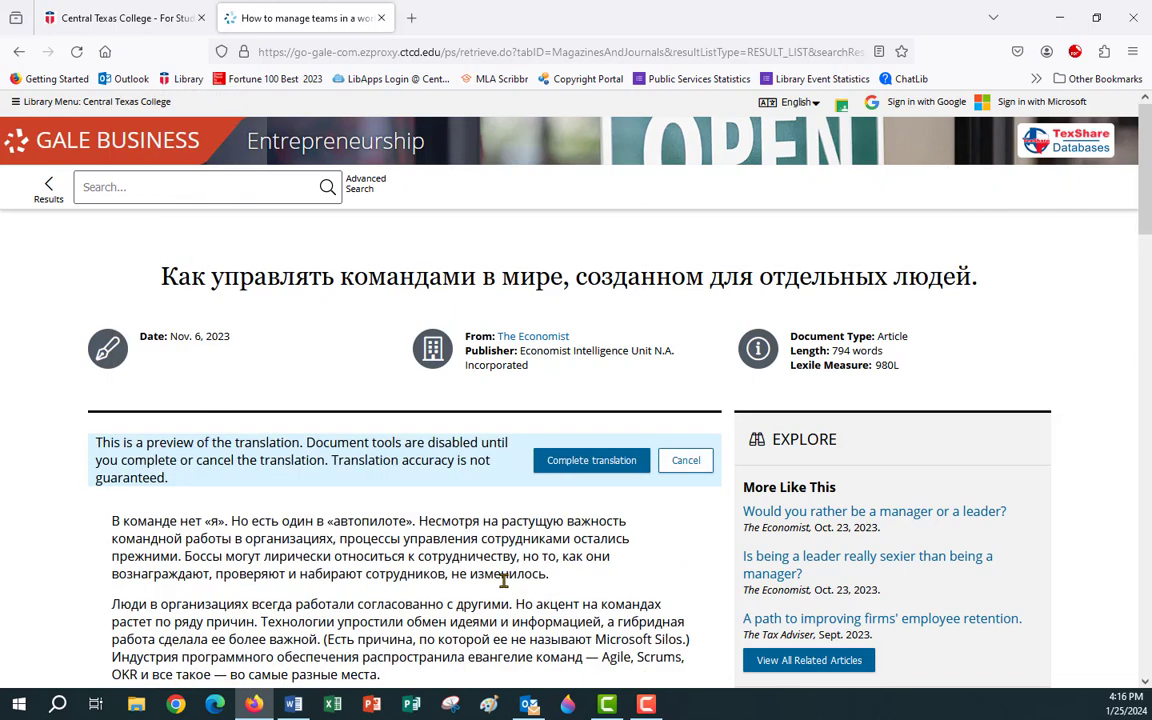
scroll(330, 480, down, 3)
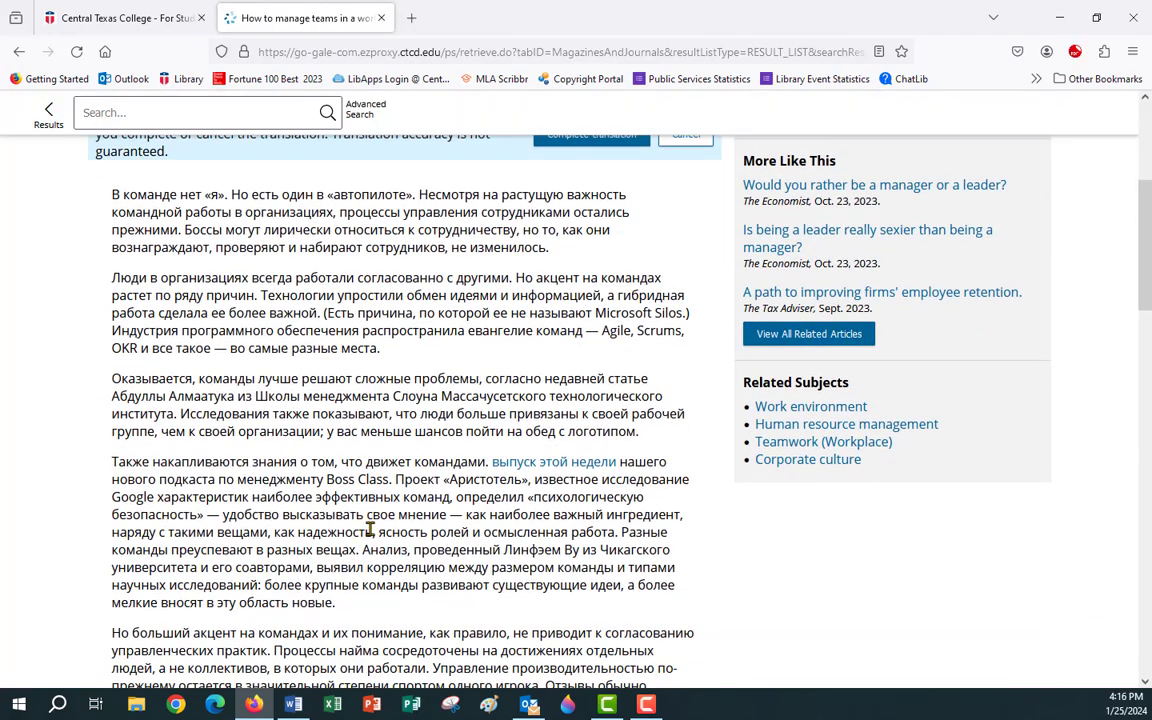
scroll(370, 530, down, 3)
scroll(372, 535, up, 3)
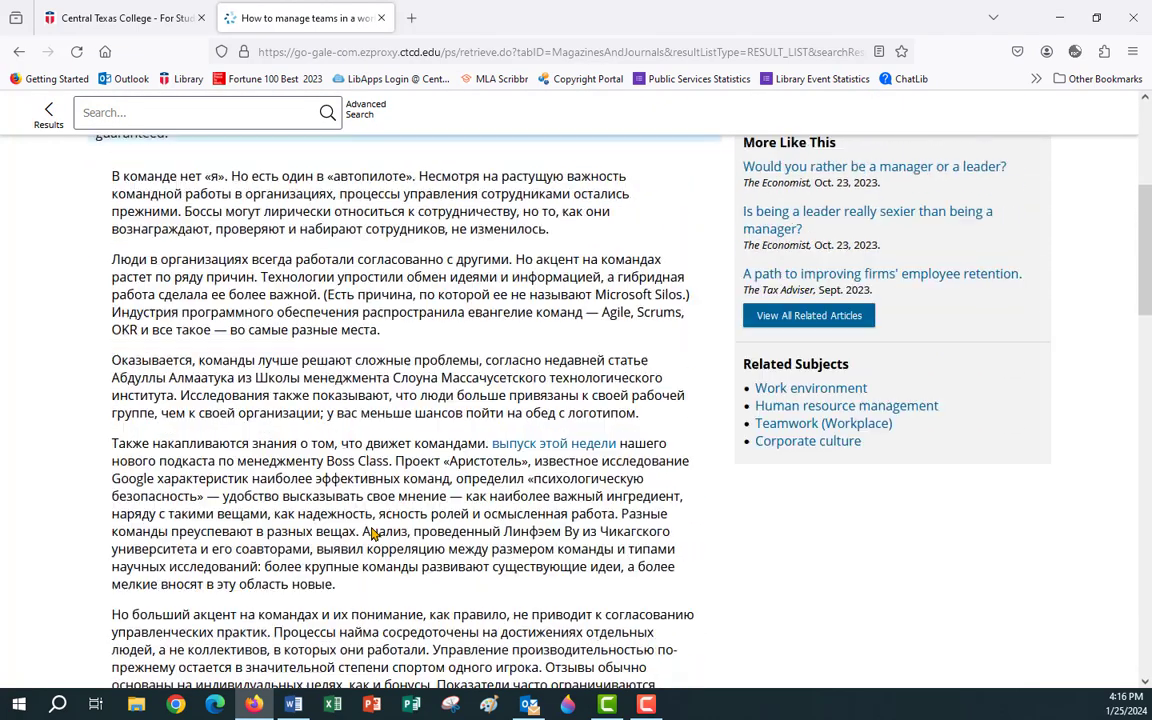
scroll(372, 535, up, 5)
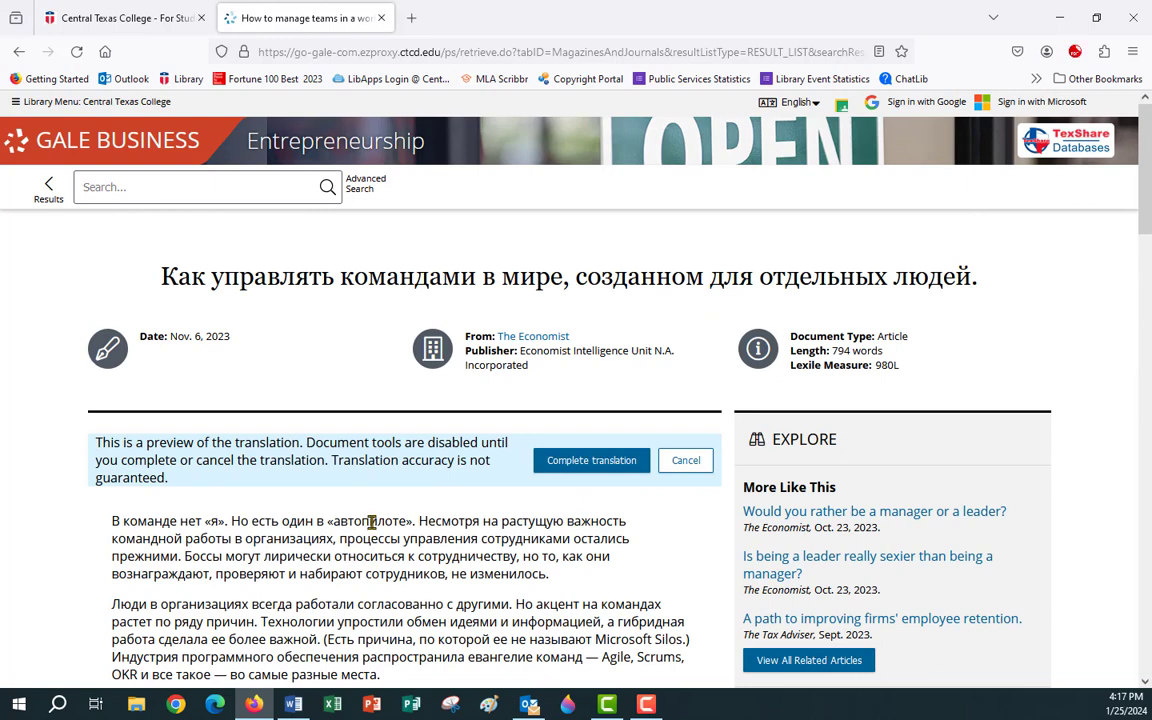
click(688, 466)
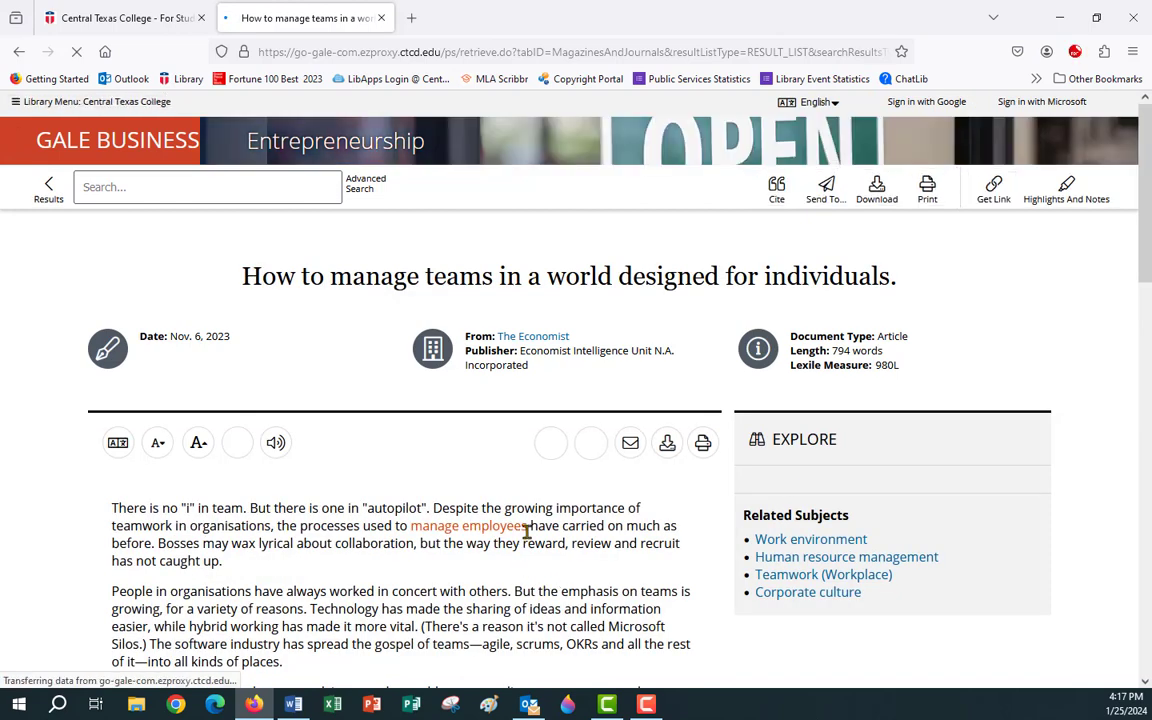
Save a yellow highlight on 'manage employees' in the article's opening paragraph.
drag(530, 527, 412, 528)
click(258, 505)
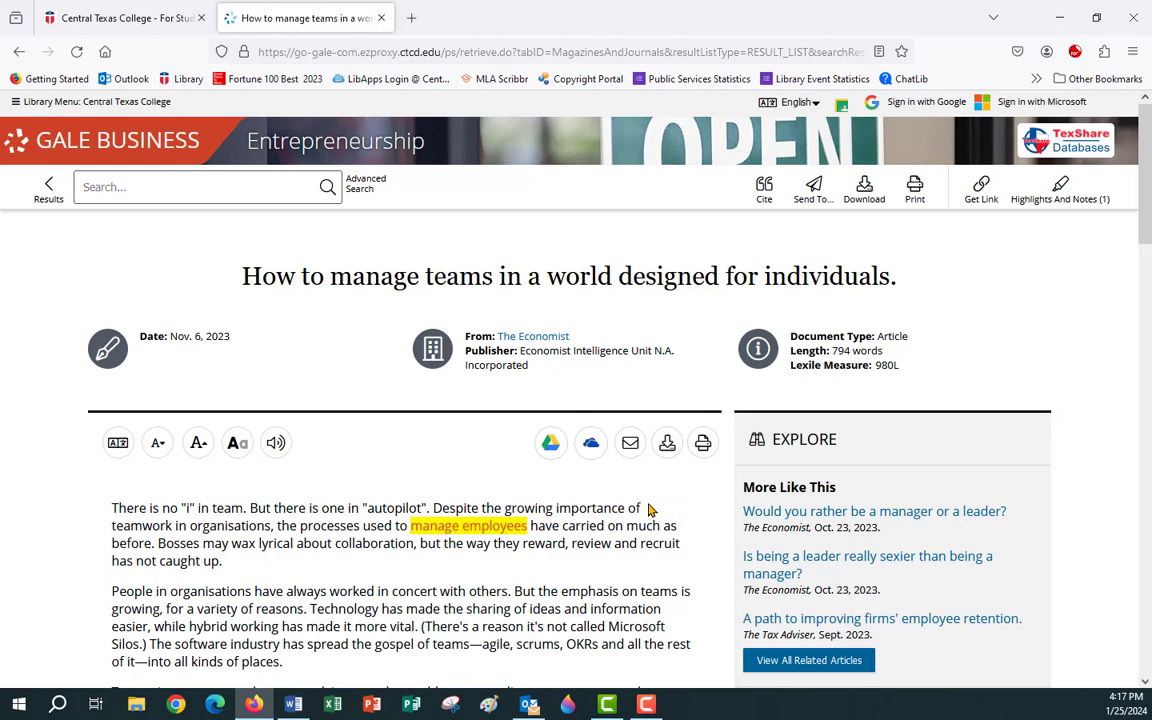
scroll(648, 510, down, 3)
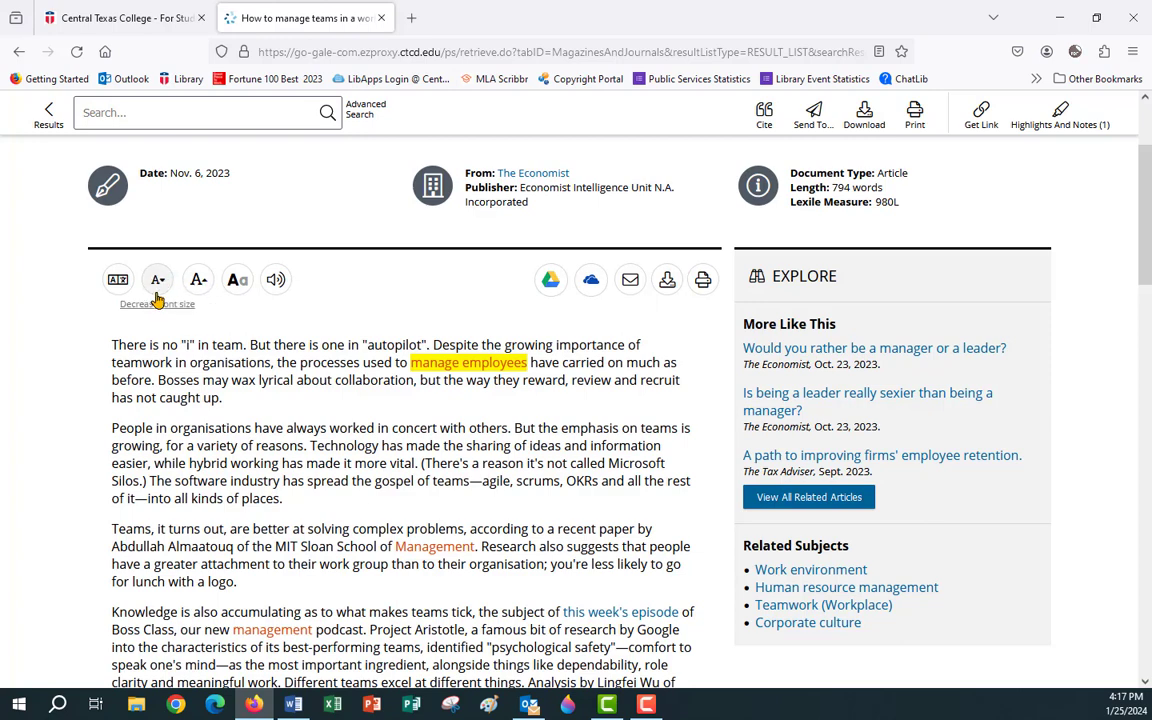
click(237, 283)
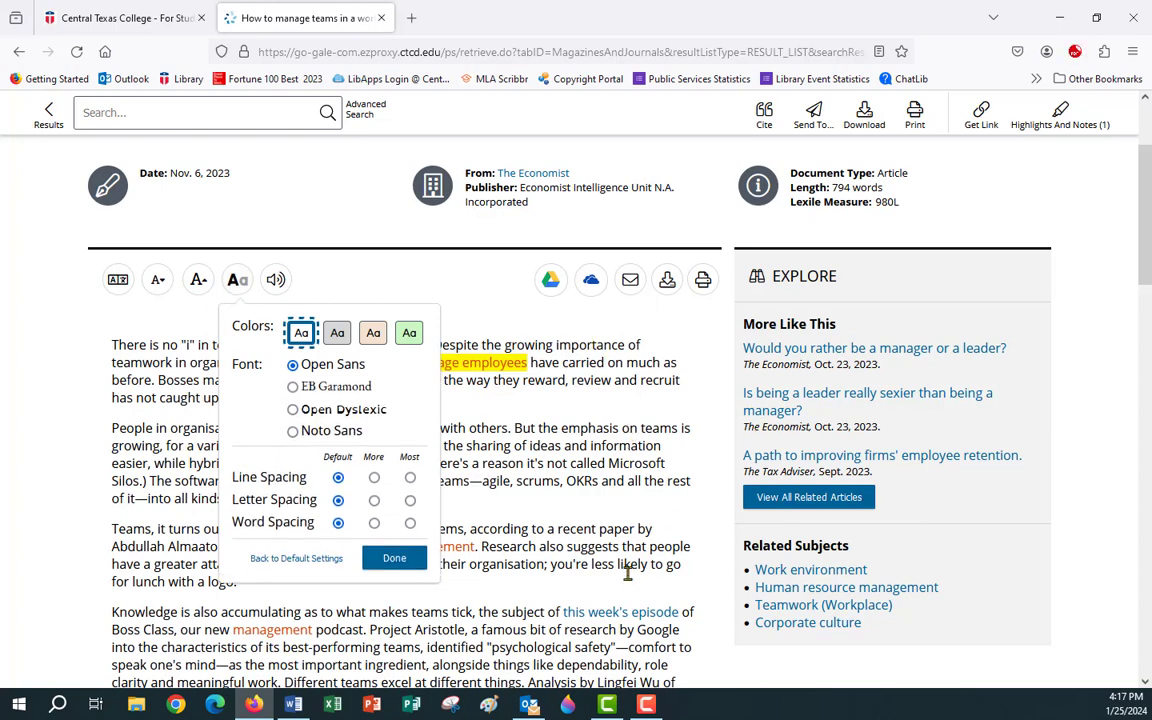
click(337, 337)
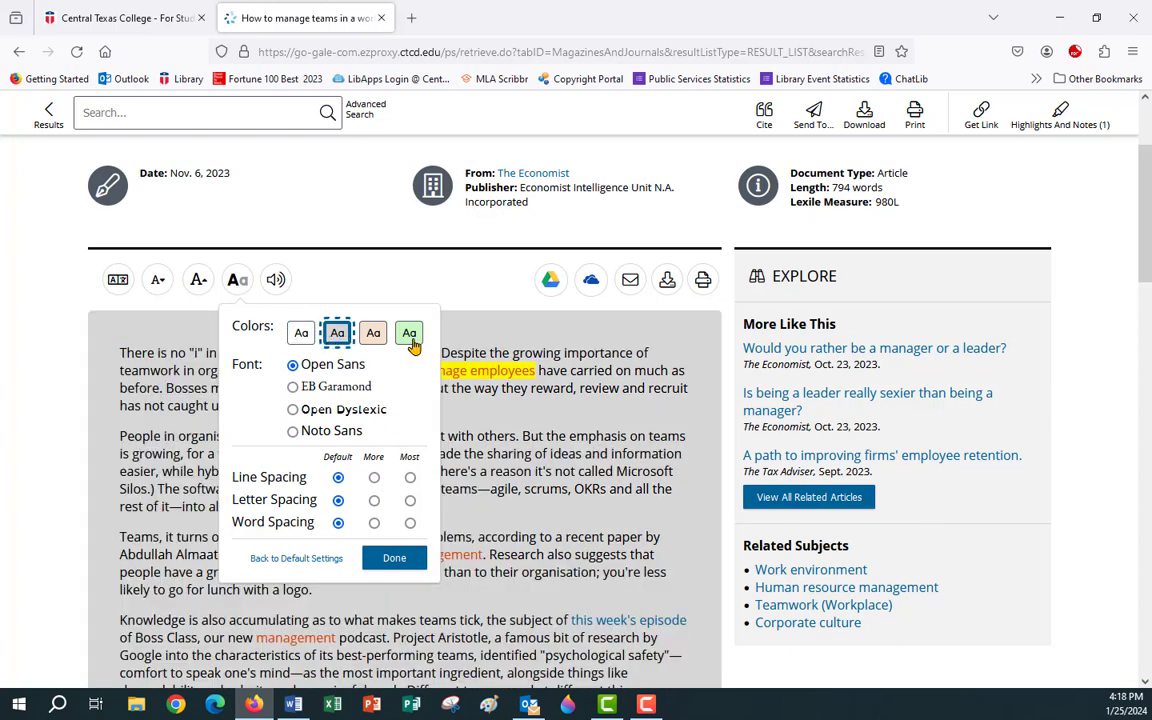
click(370, 338)
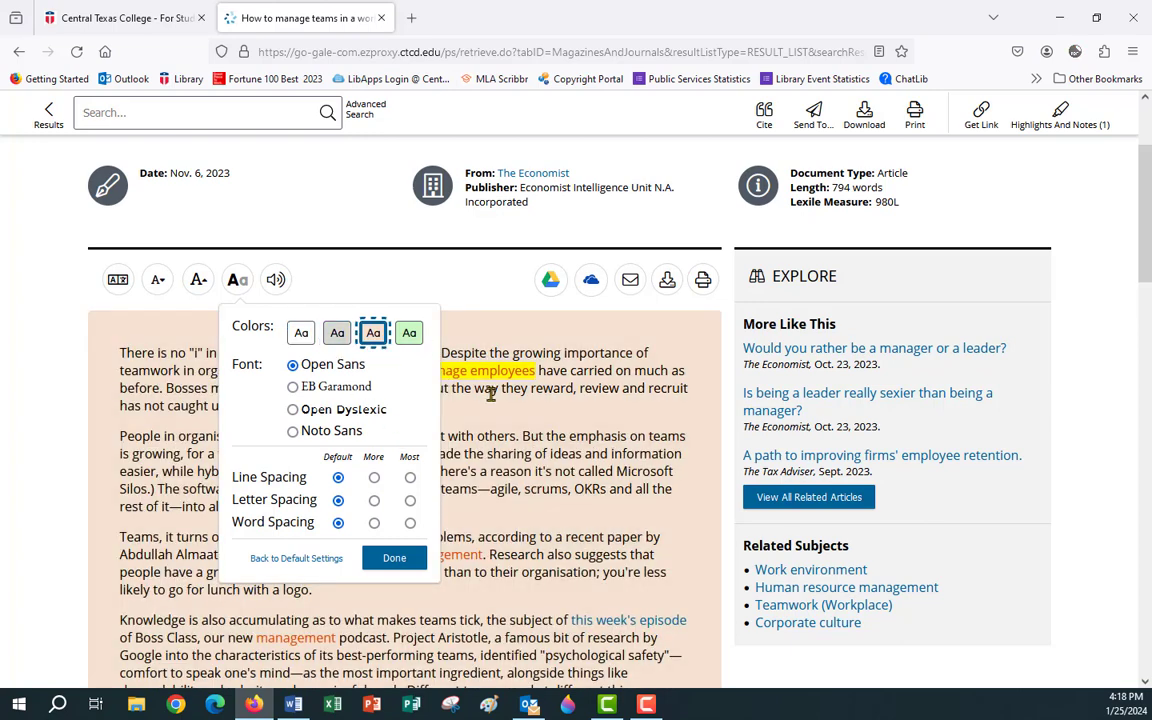
click(409, 336)
click(292, 386)
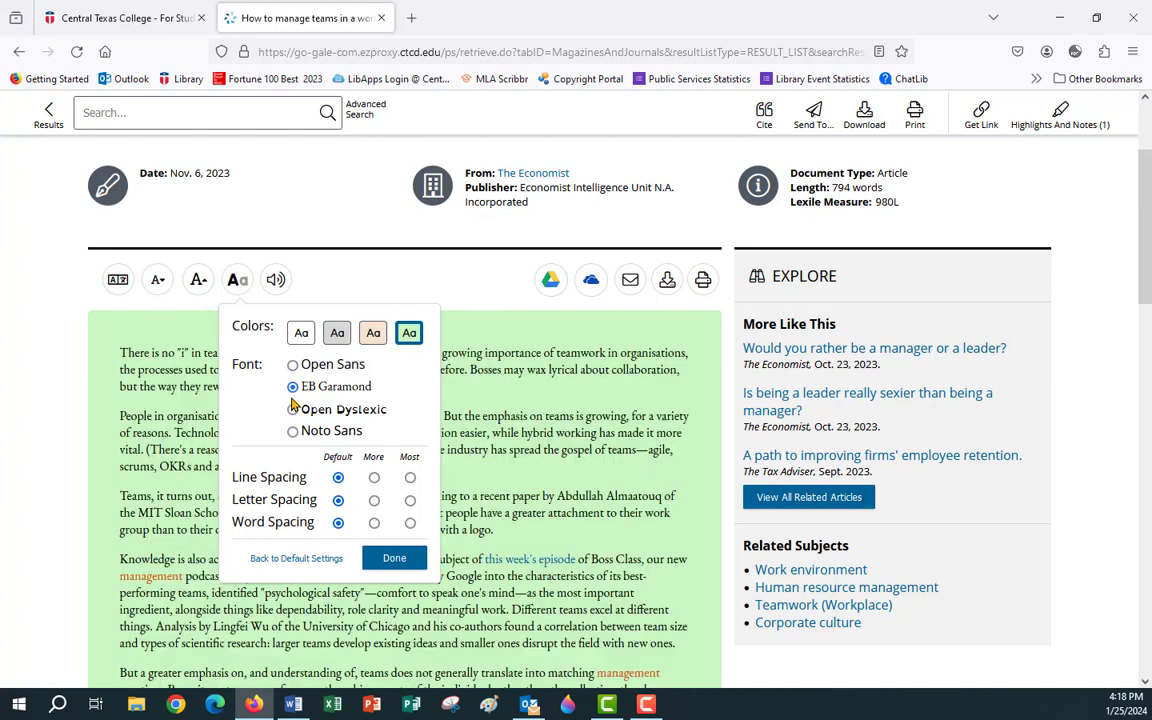
click(292, 410)
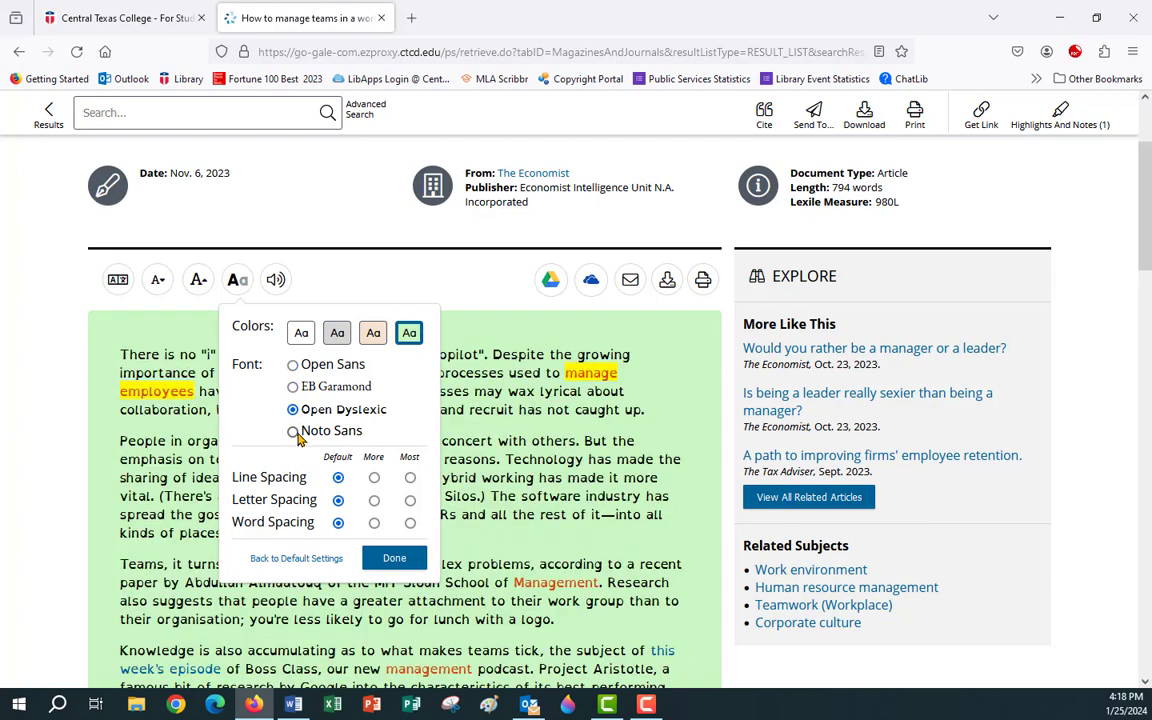
click(293, 432)
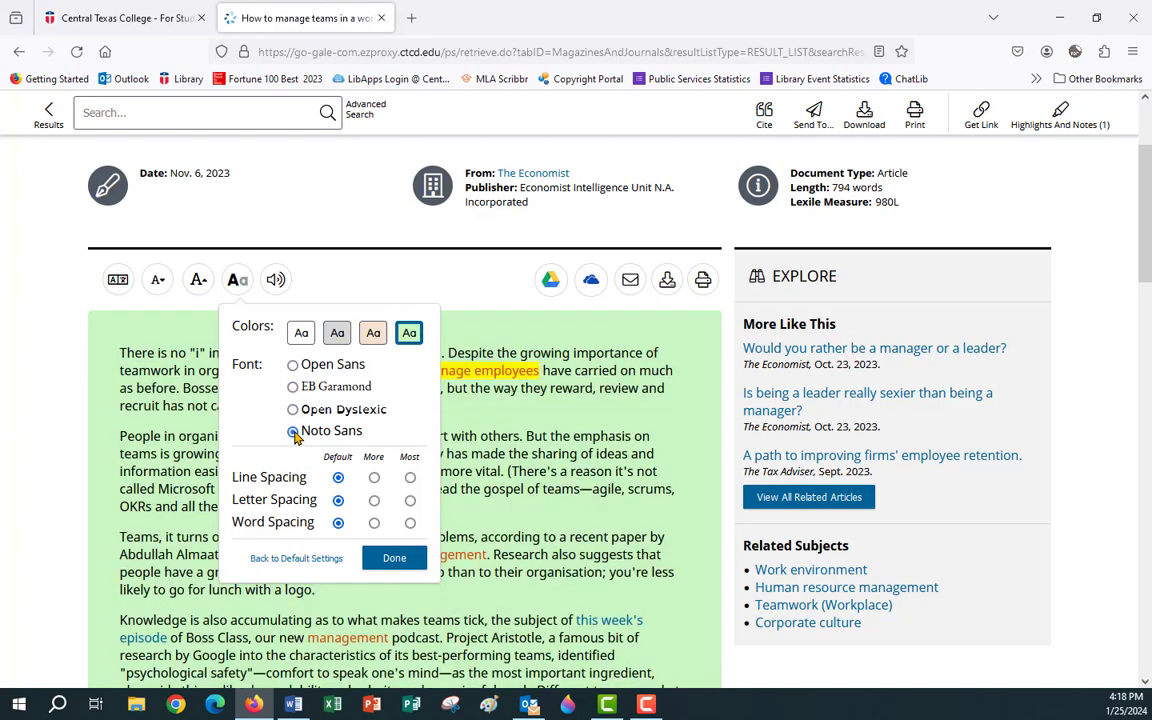
click(374, 477)
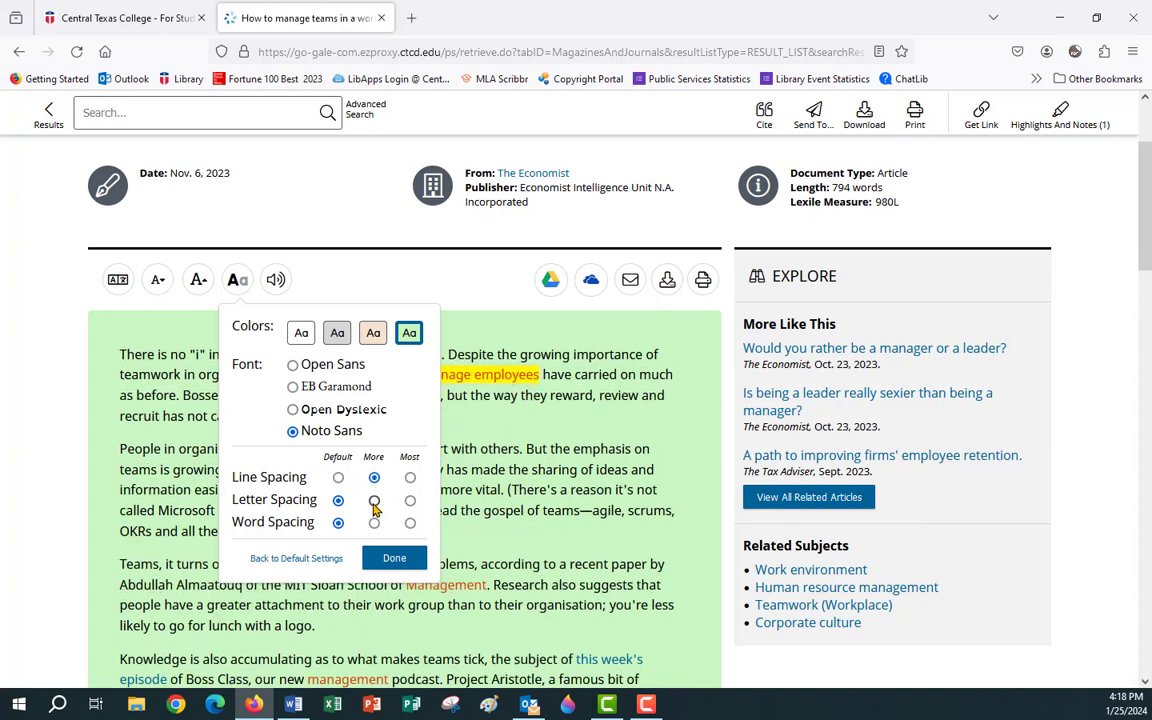
click(374, 500)
click(374, 522)
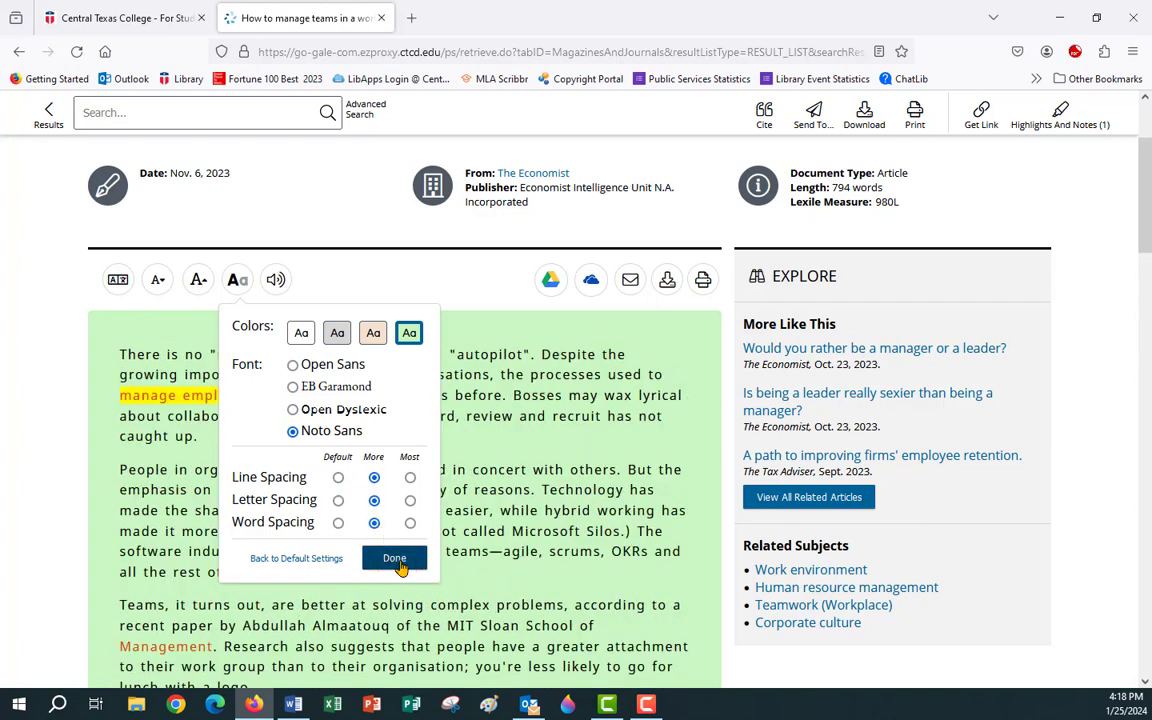
click(300, 559)
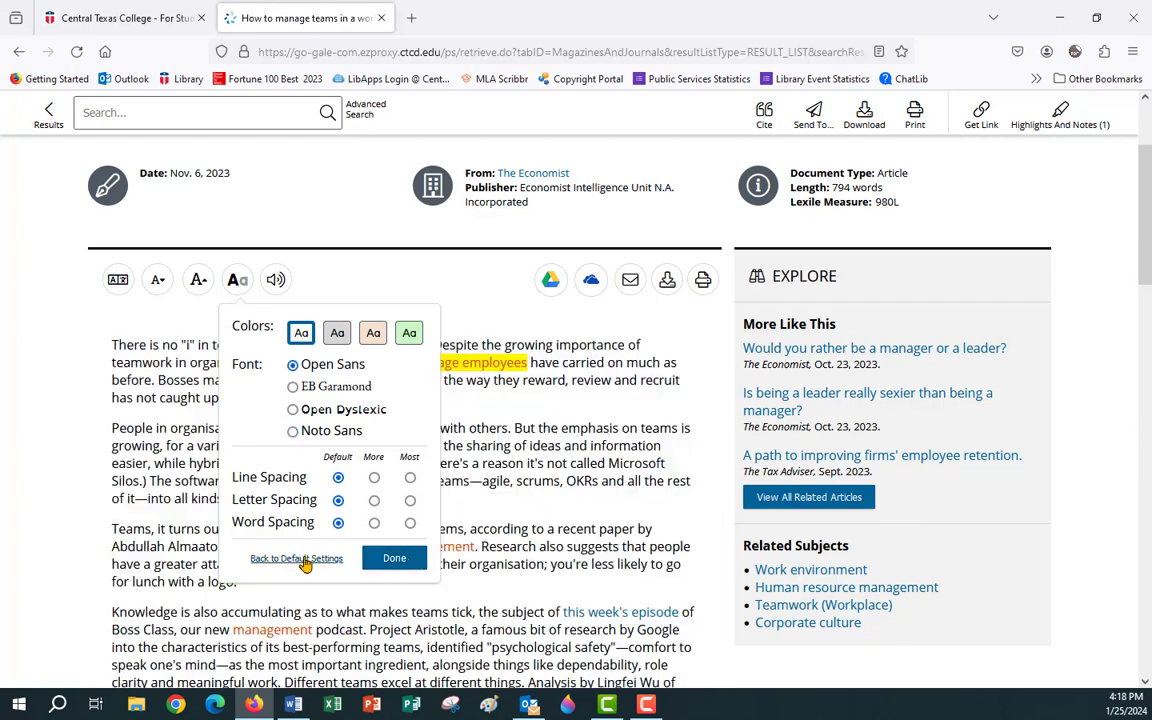
click(405, 560)
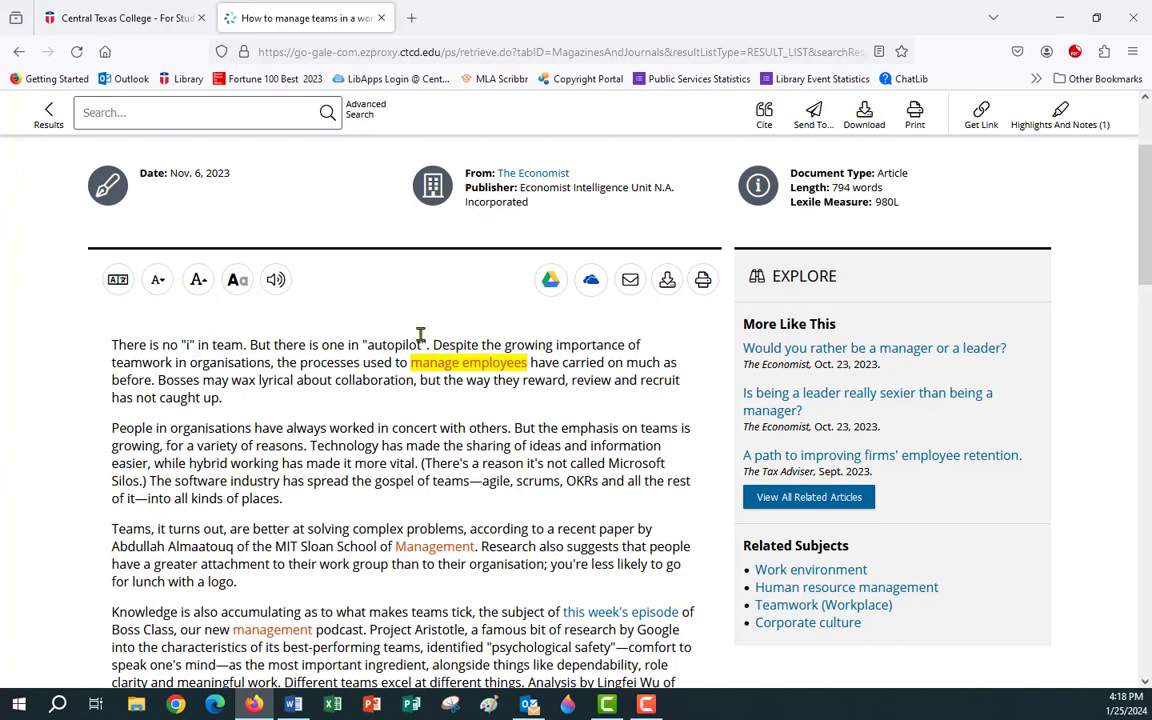
scroll(406, 329, up, 3)
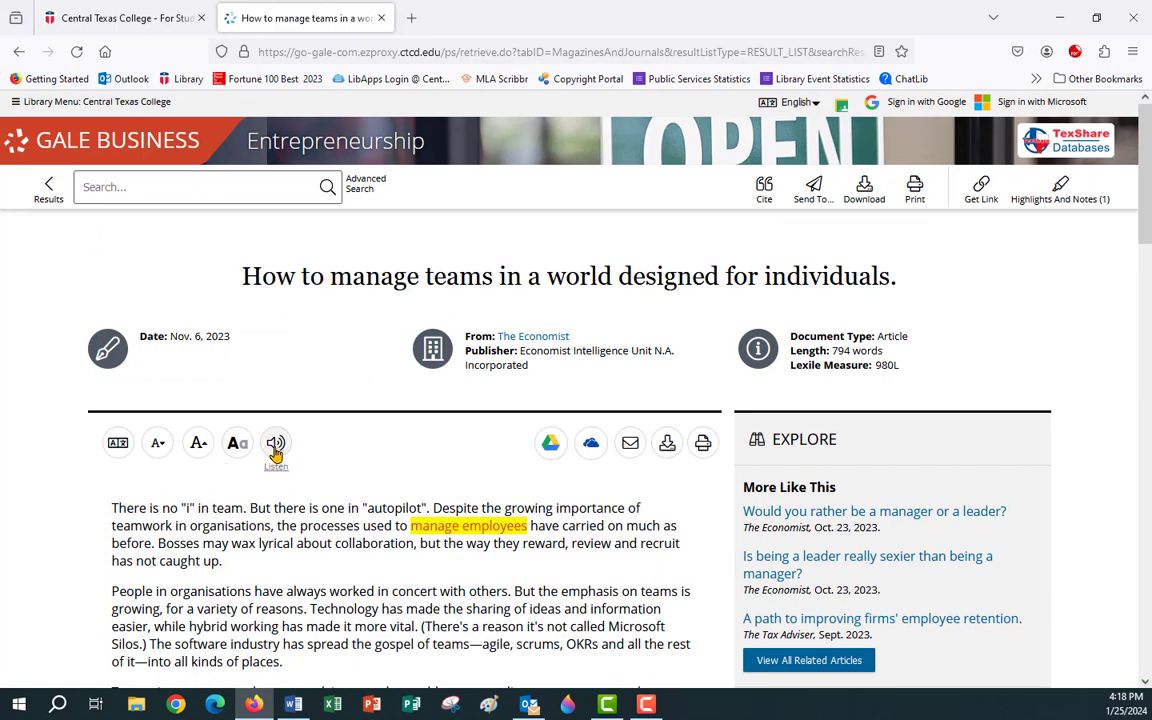
click(276, 446)
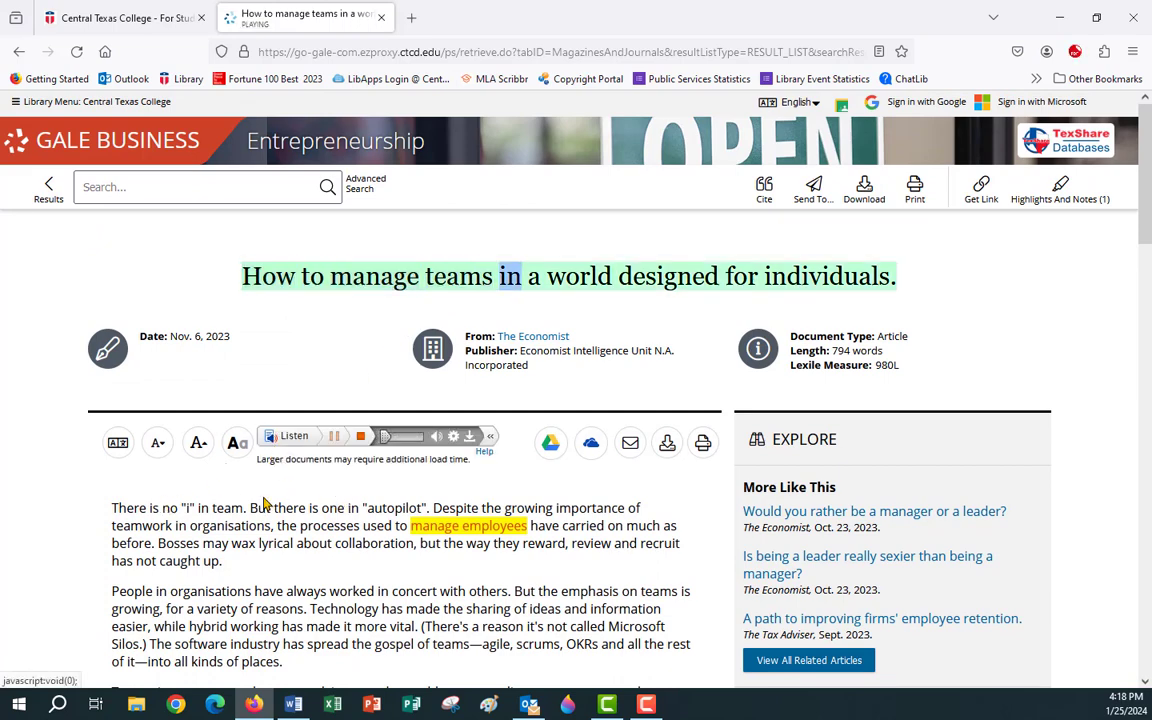
click(333, 437)
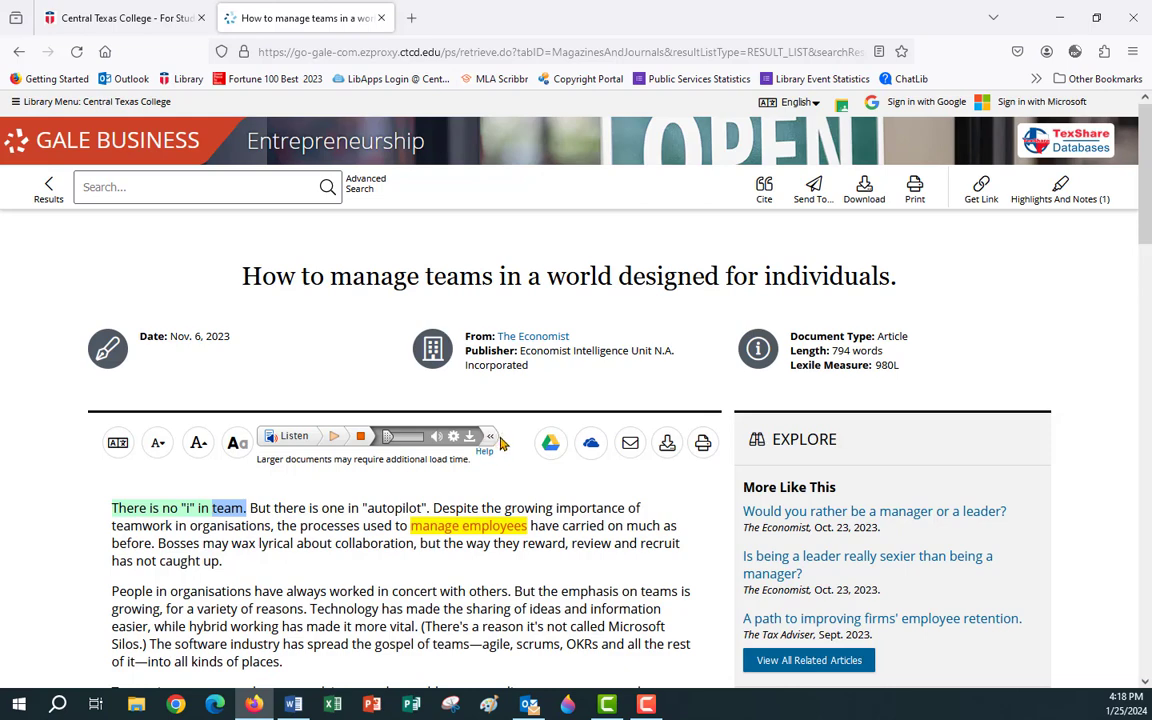
click(491, 438)
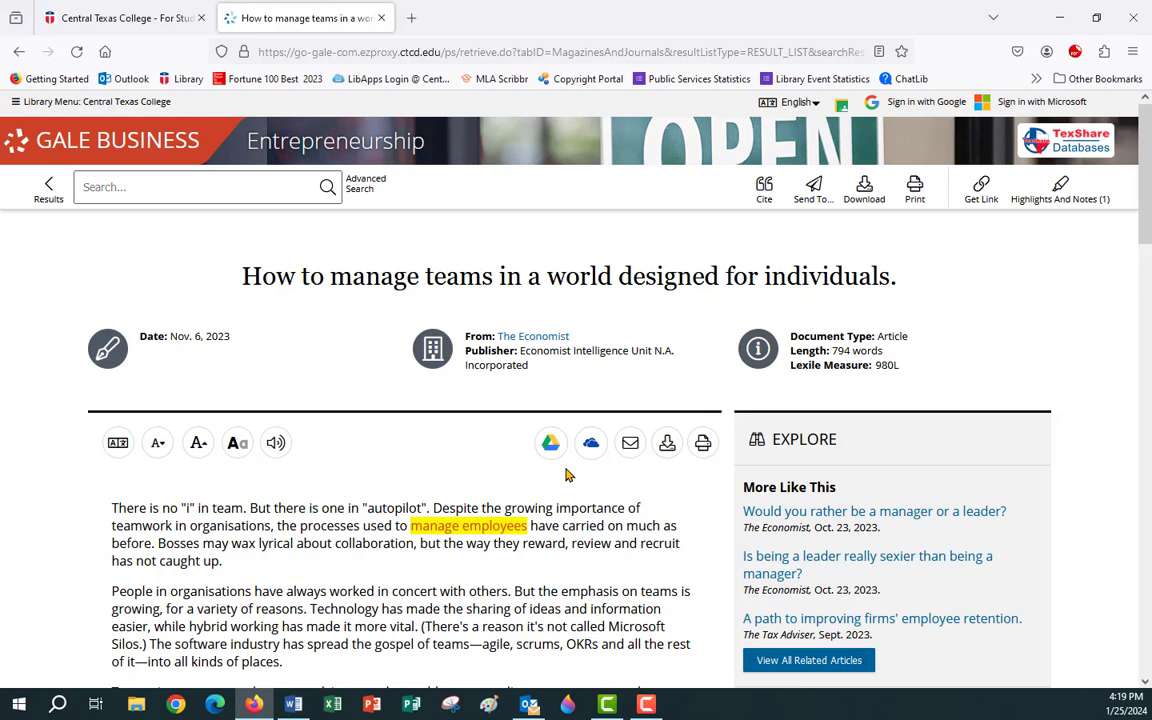
click(630, 444)
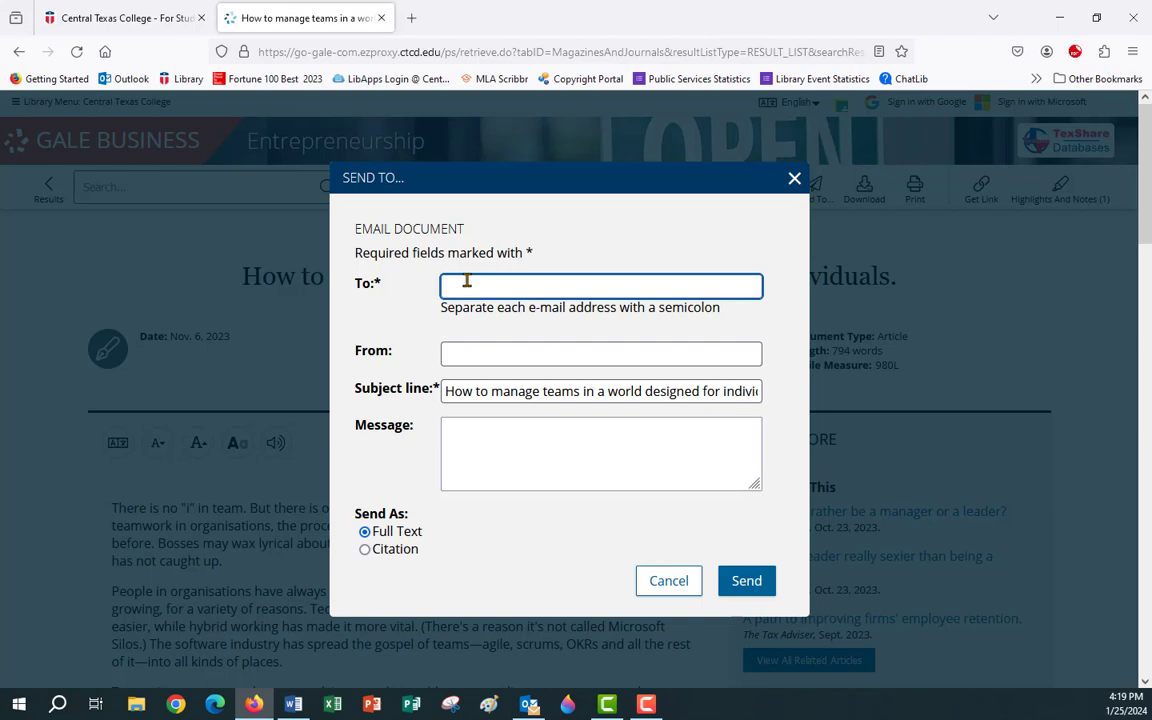
click(455, 355)
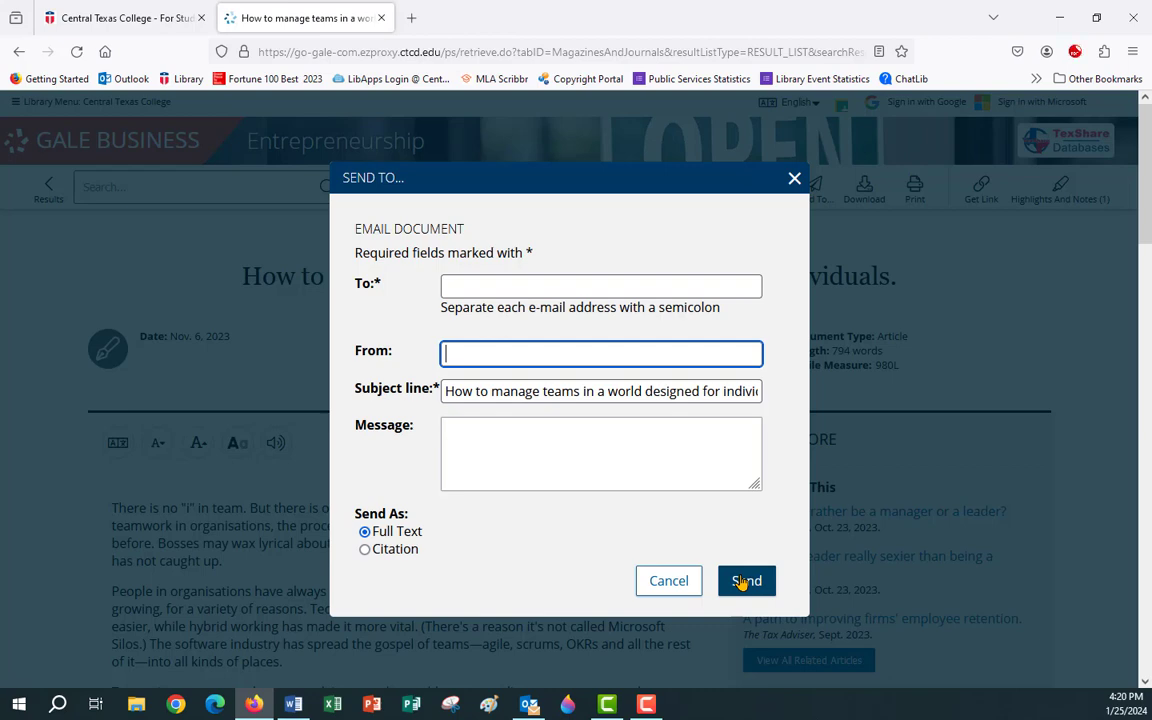
click(795, 181)
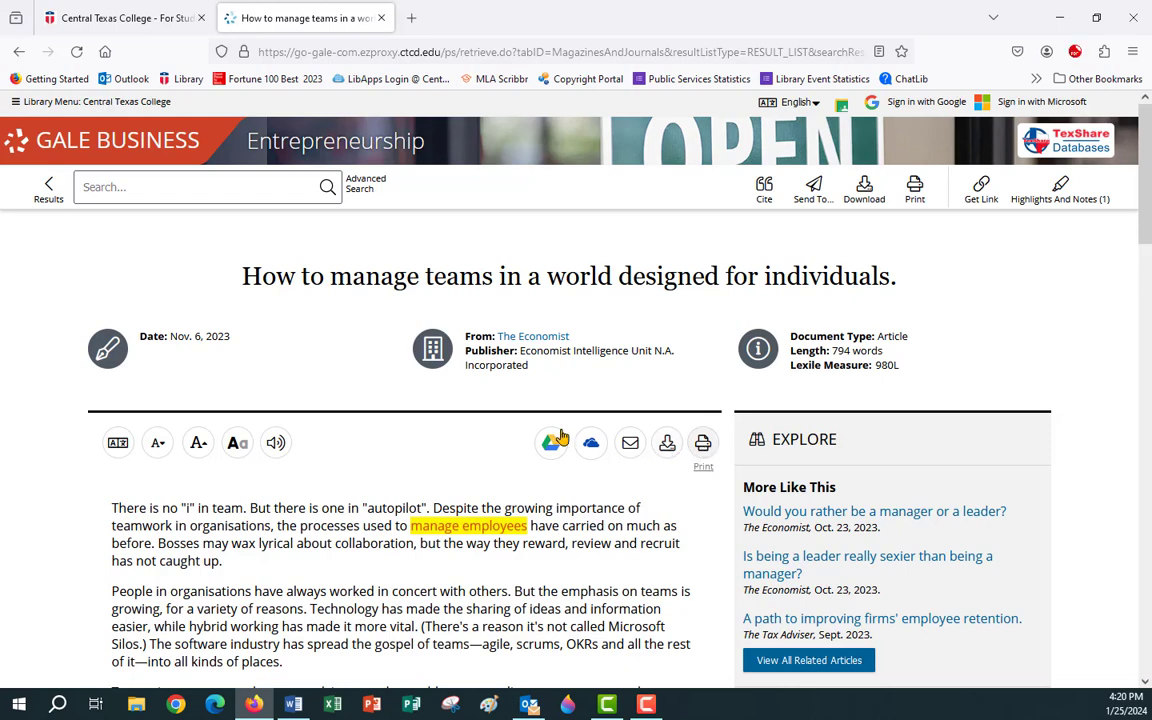
Open the MENDING FENCES article from the results and start an e-mail of it.
click(49, 189)
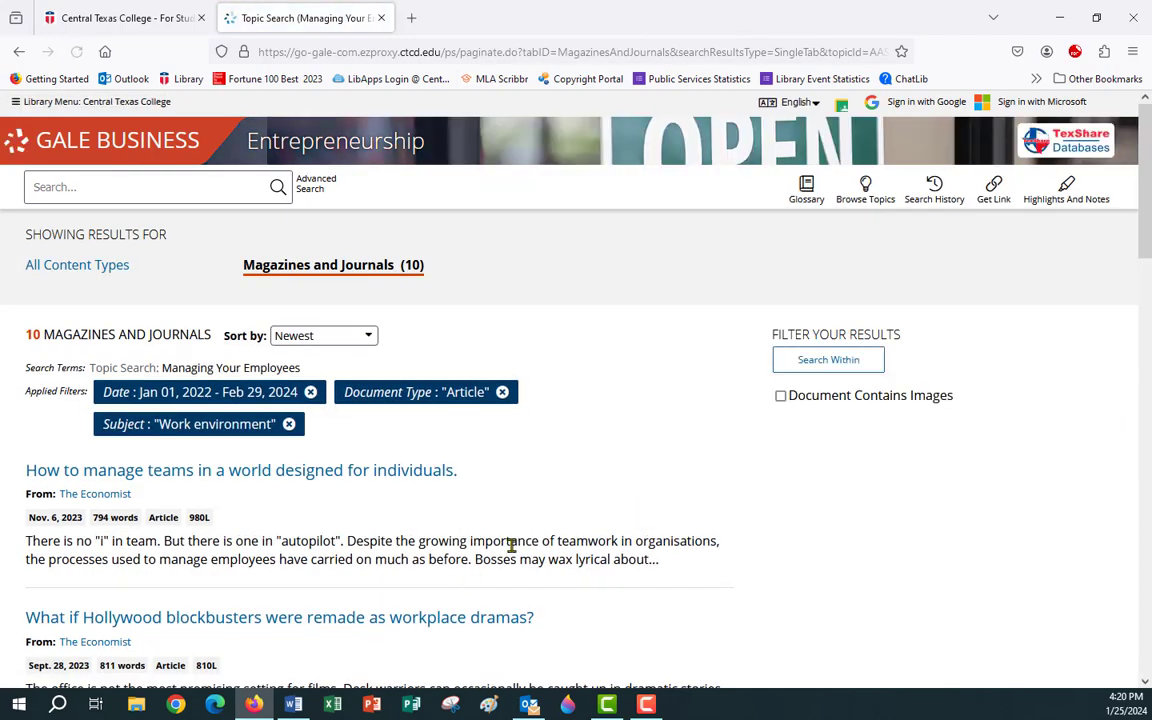
scroll(513, 490, down, 3)
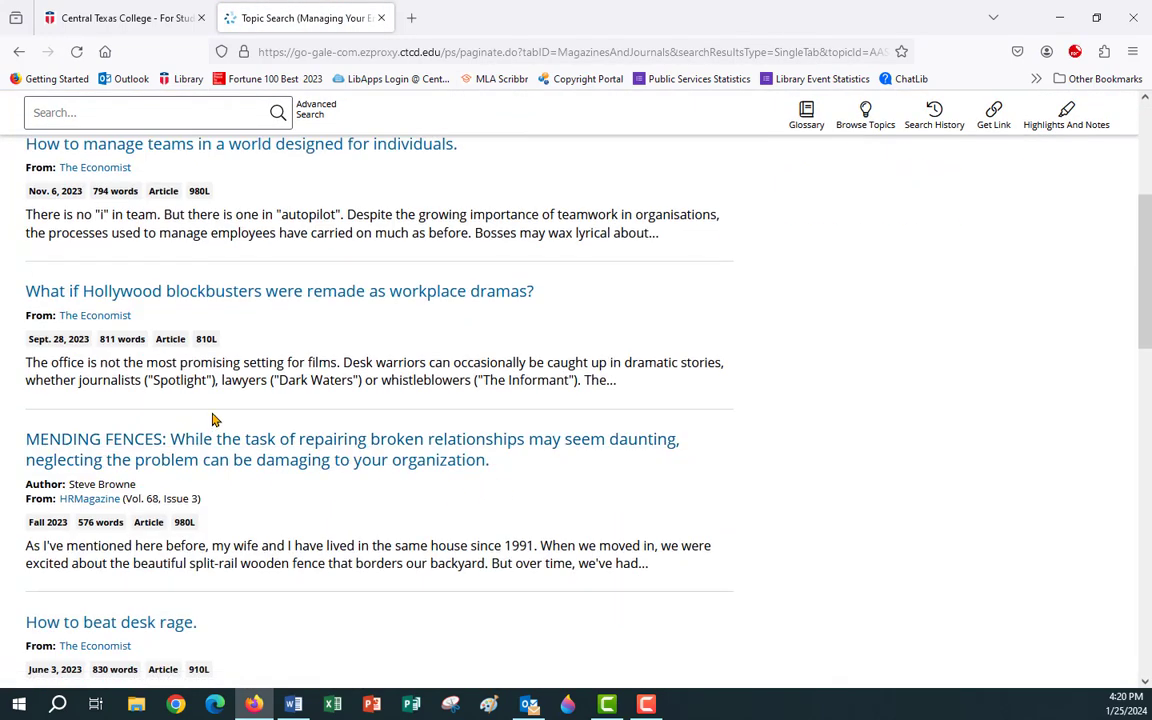
click(188, 463)
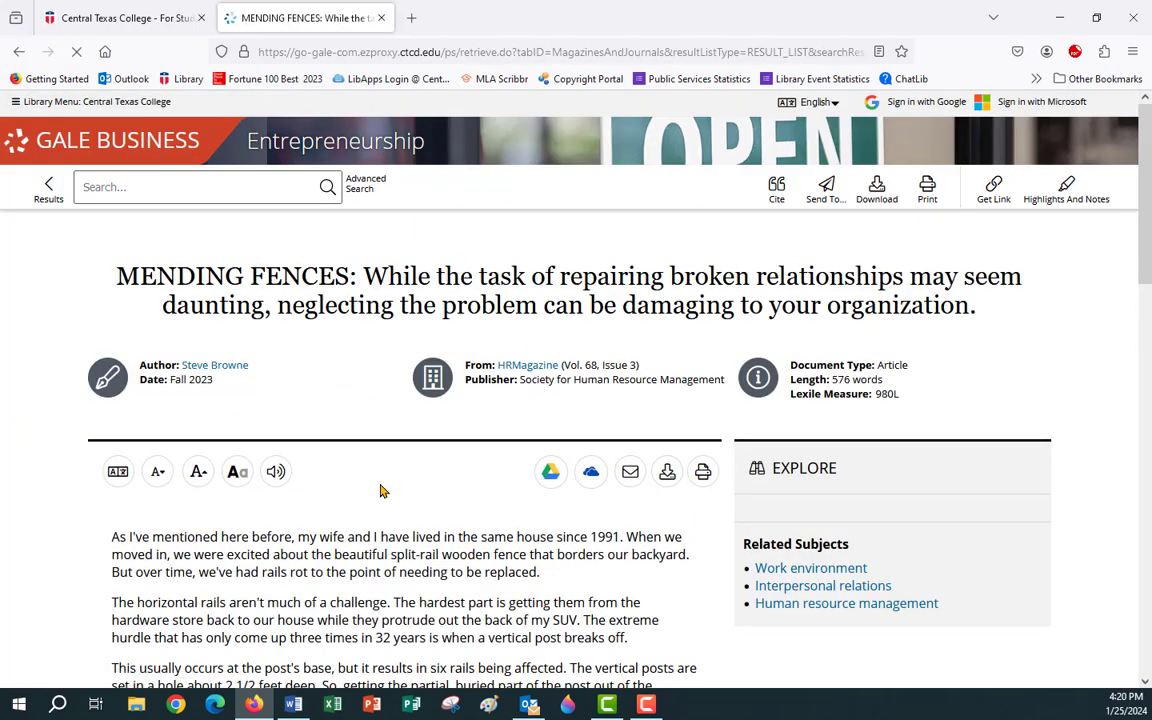
click(631, 474)
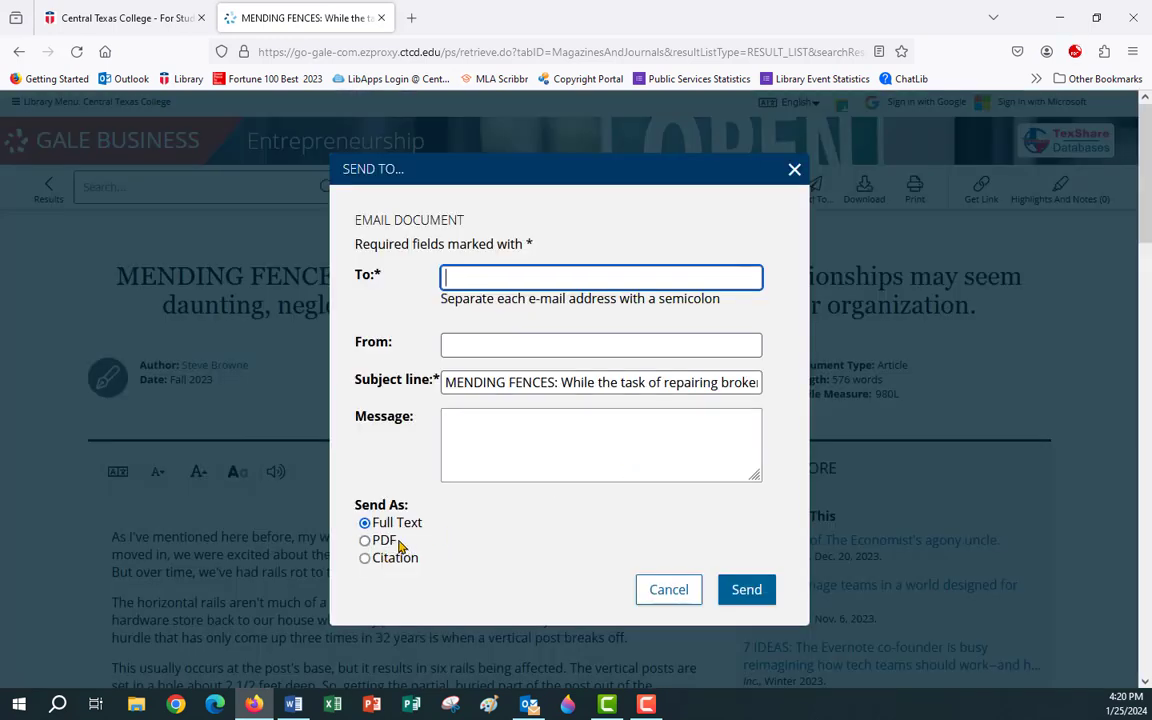
Enter the library's e-mail address as recipient, send the article as a PDF, and close the confirmation.
click(474, 276)
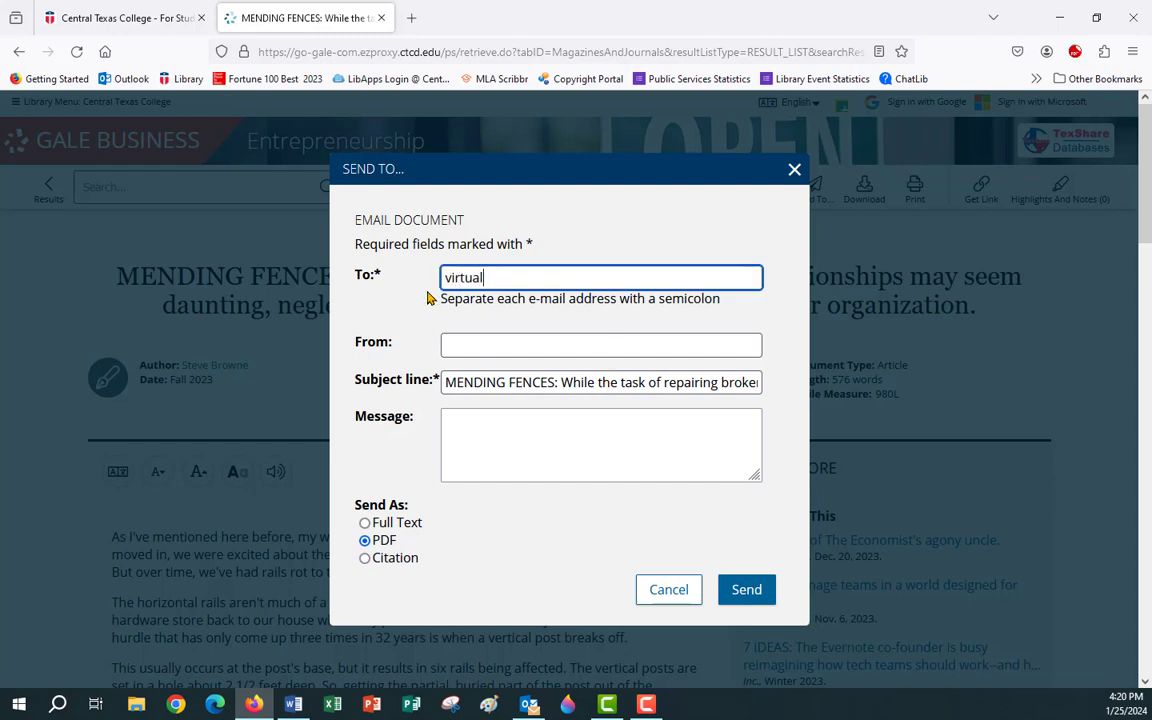
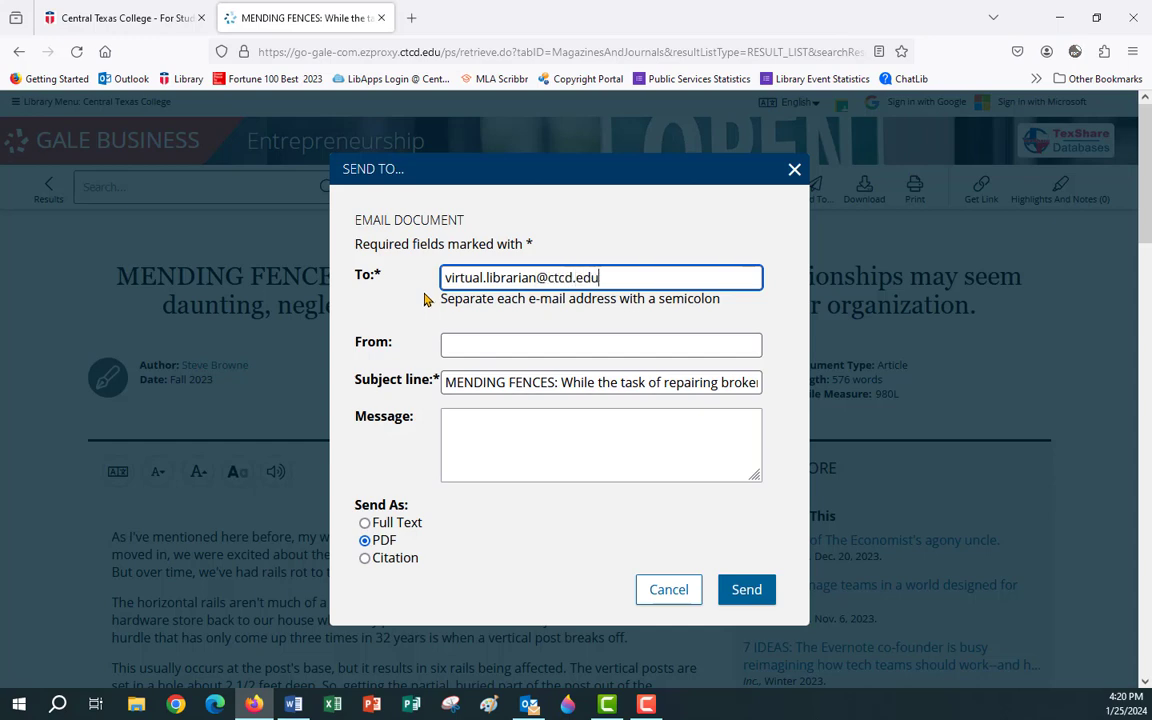
key(F10)
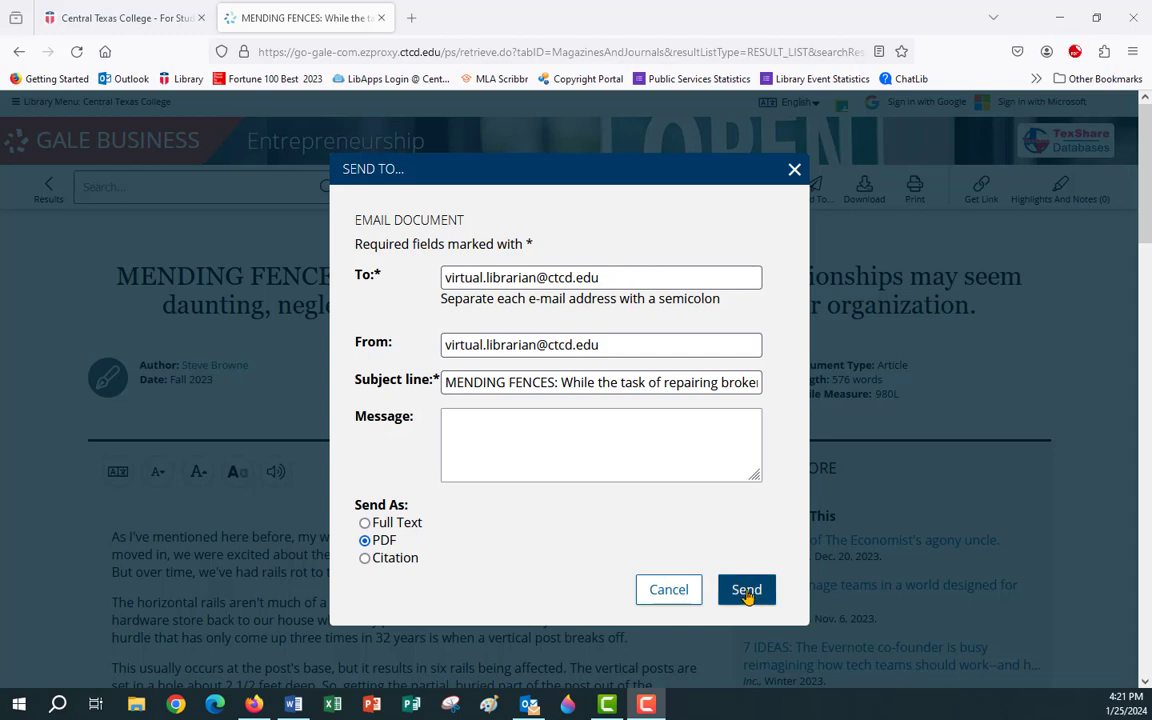
click(746, 590)
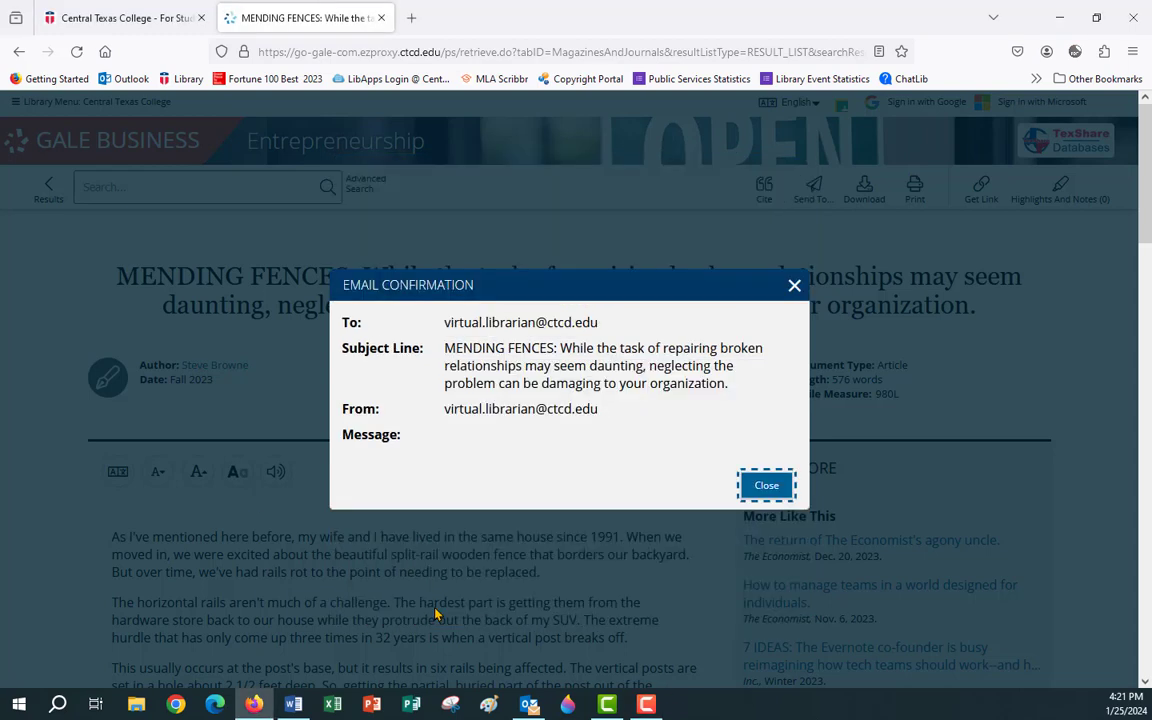
click(767, 487)
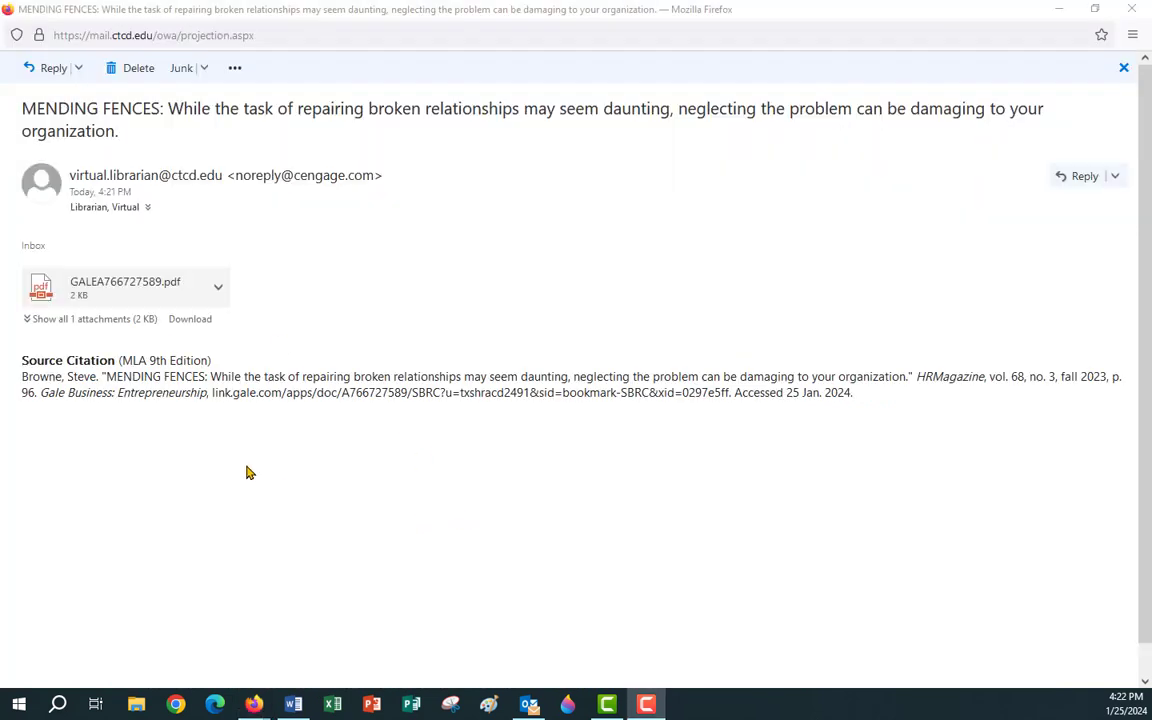
click(139, 298)
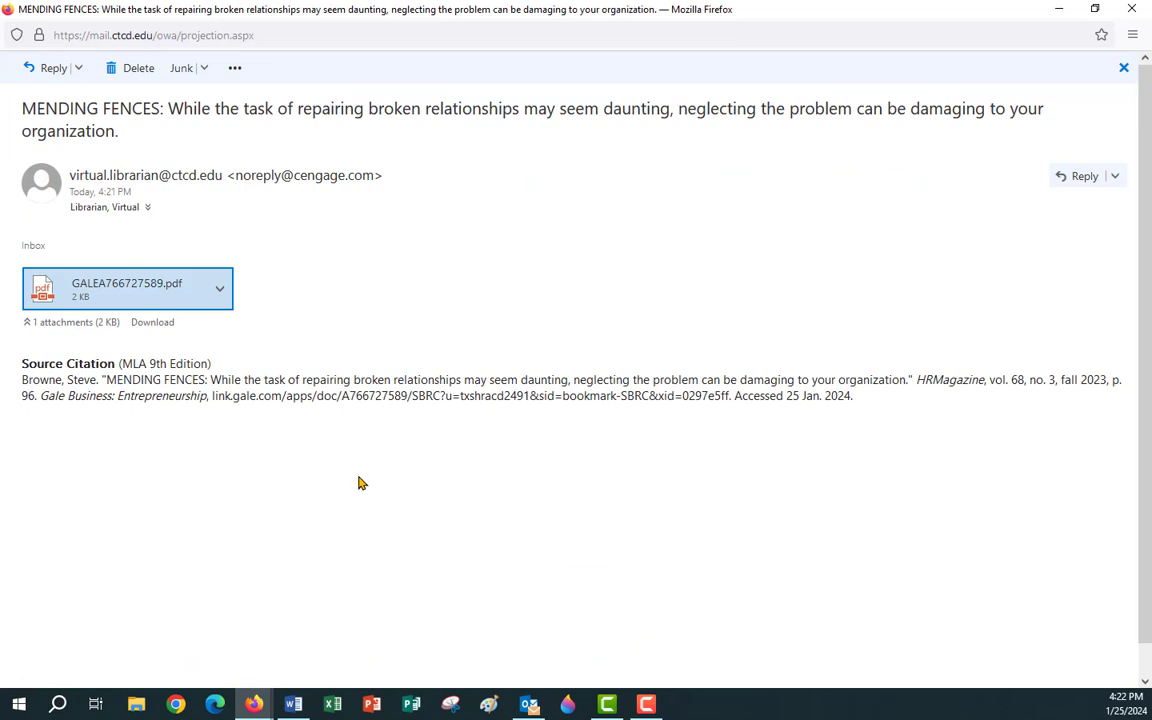
click(222, 293)
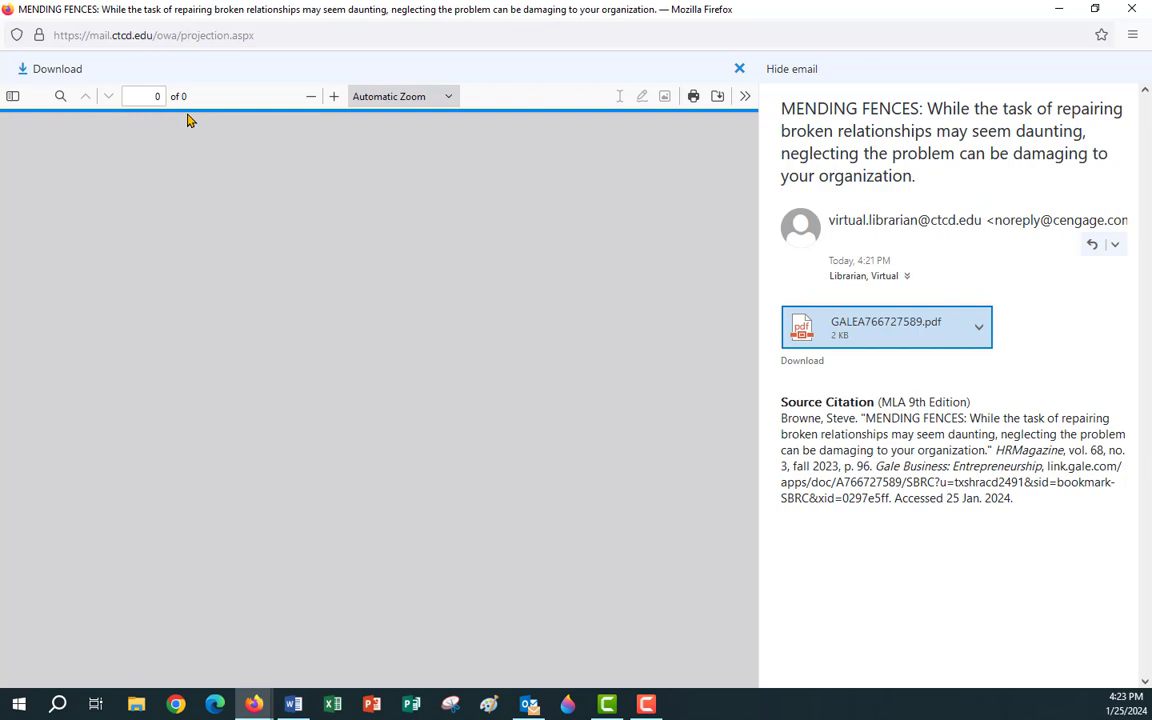
click(20, 74)
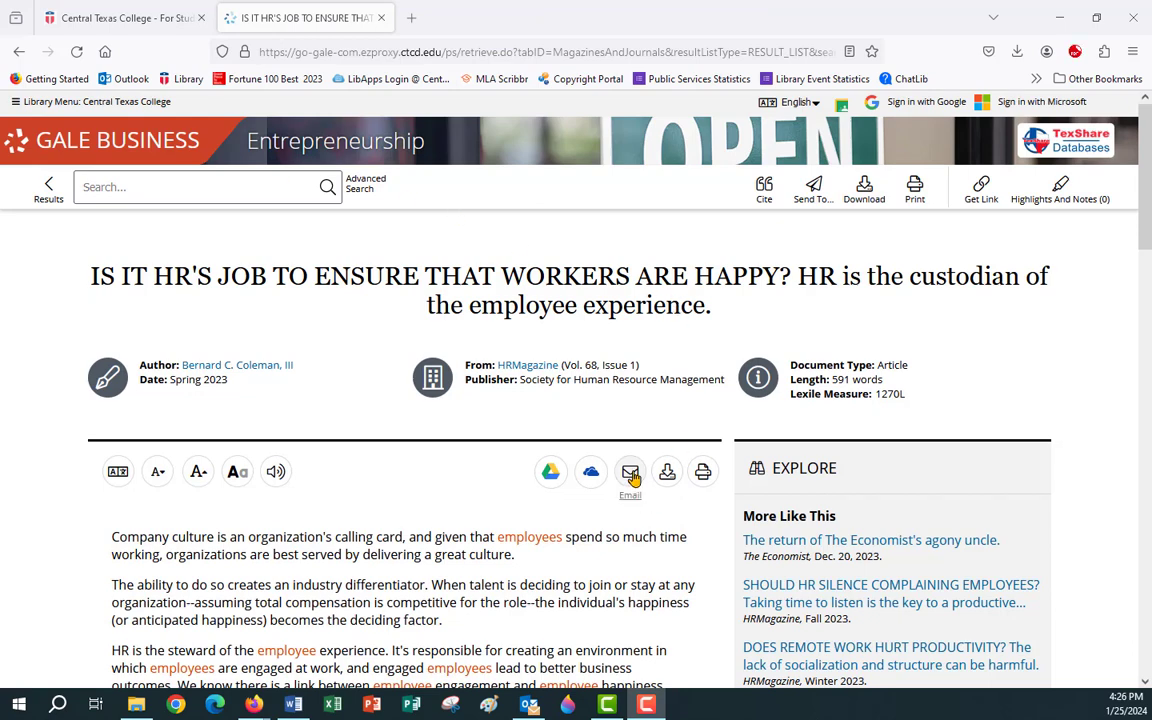
Cancel the Send To e-mail form for the HRMagazine worker-happiness article without sending it.
click(631, 474)
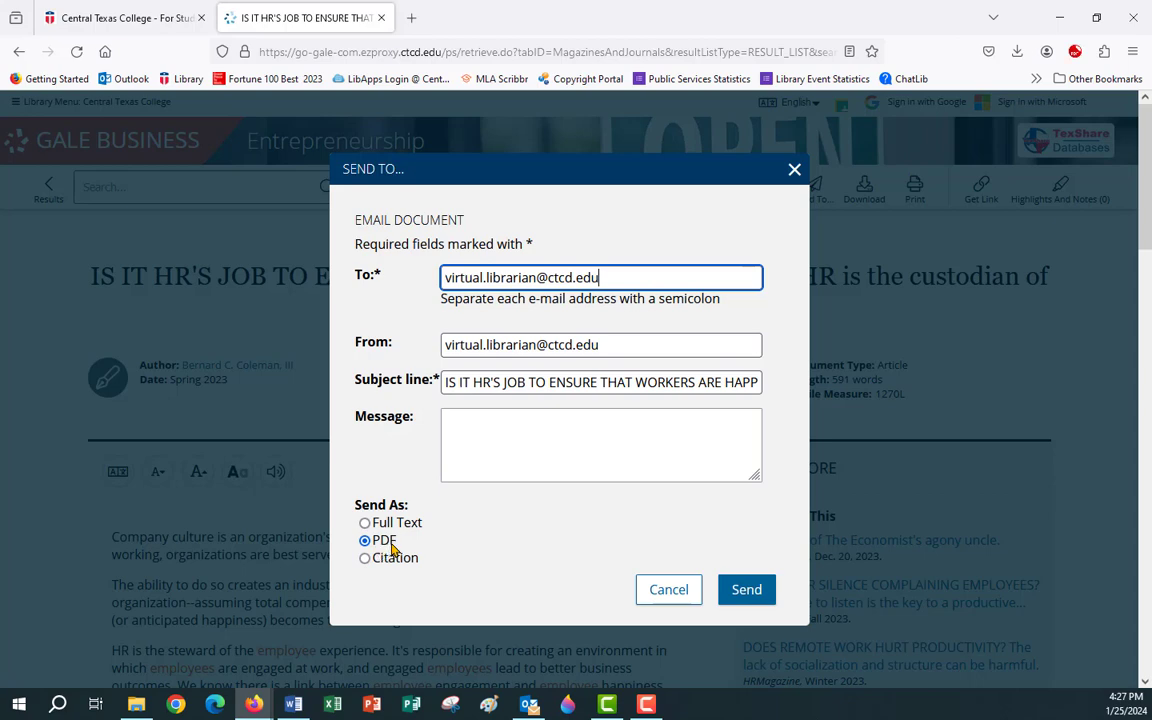
click(668, 592)
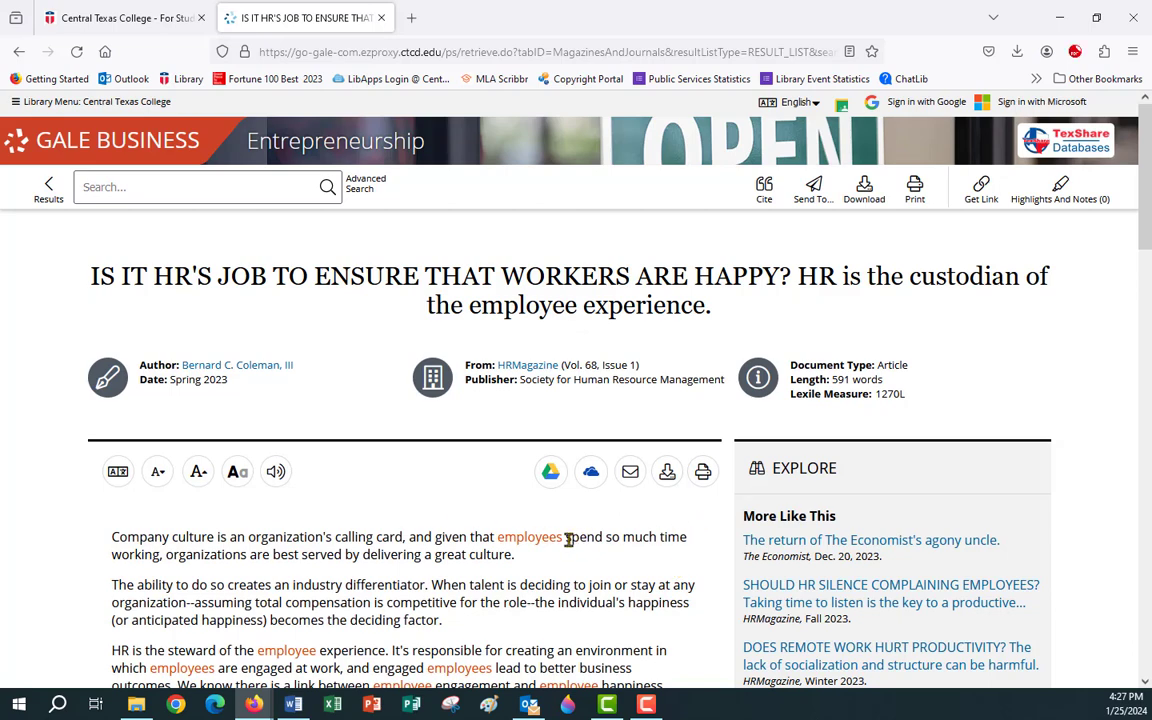
scroll(540, 540, down, 3)
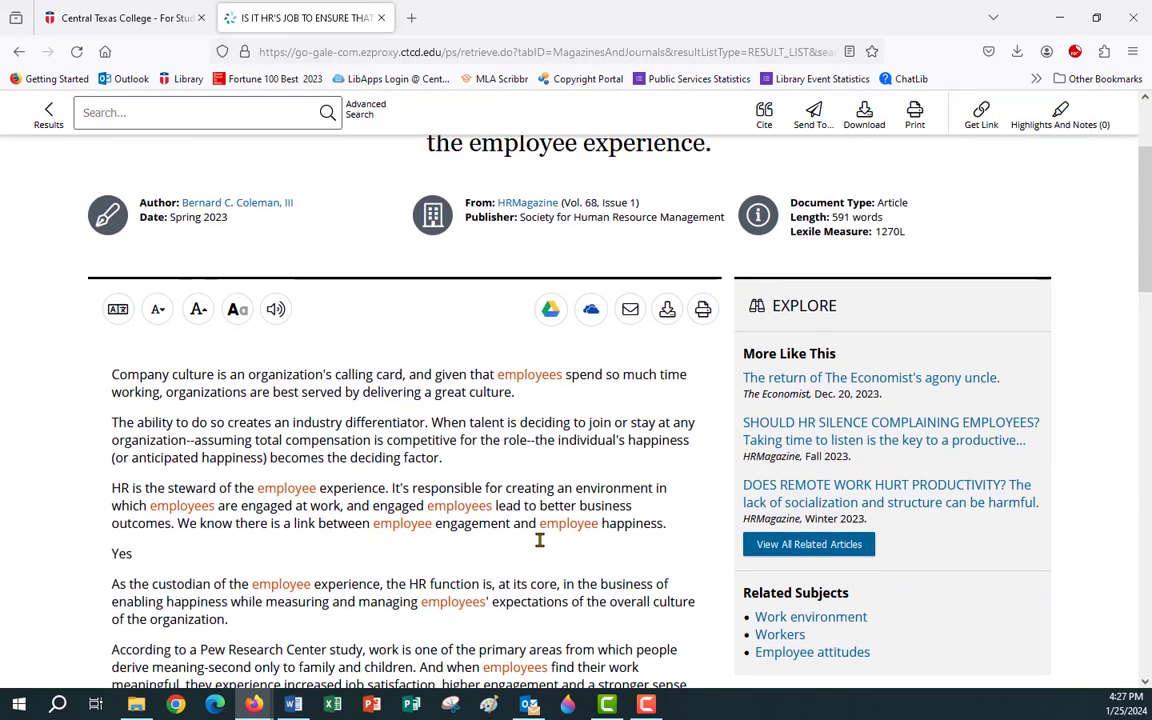
scroll(540, 545, up, 3)
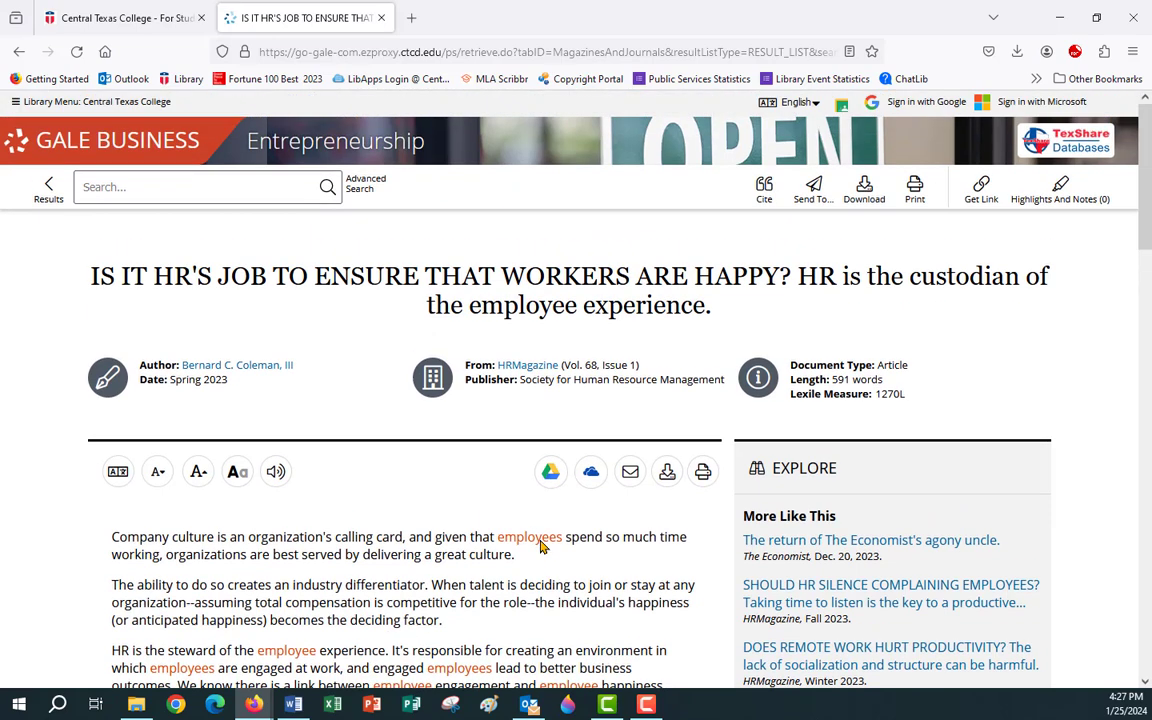
Search within the Managing Your Employees results for 'teams', leaving 3 articles.
click(49, 186)
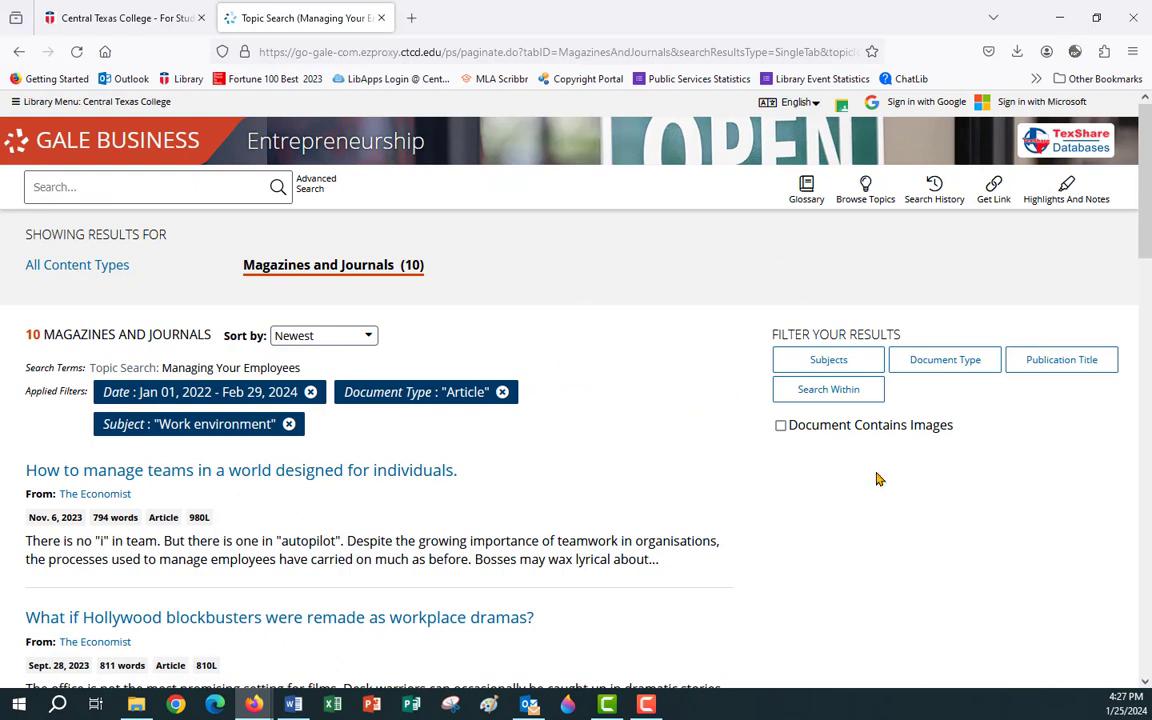
click(827, 396)
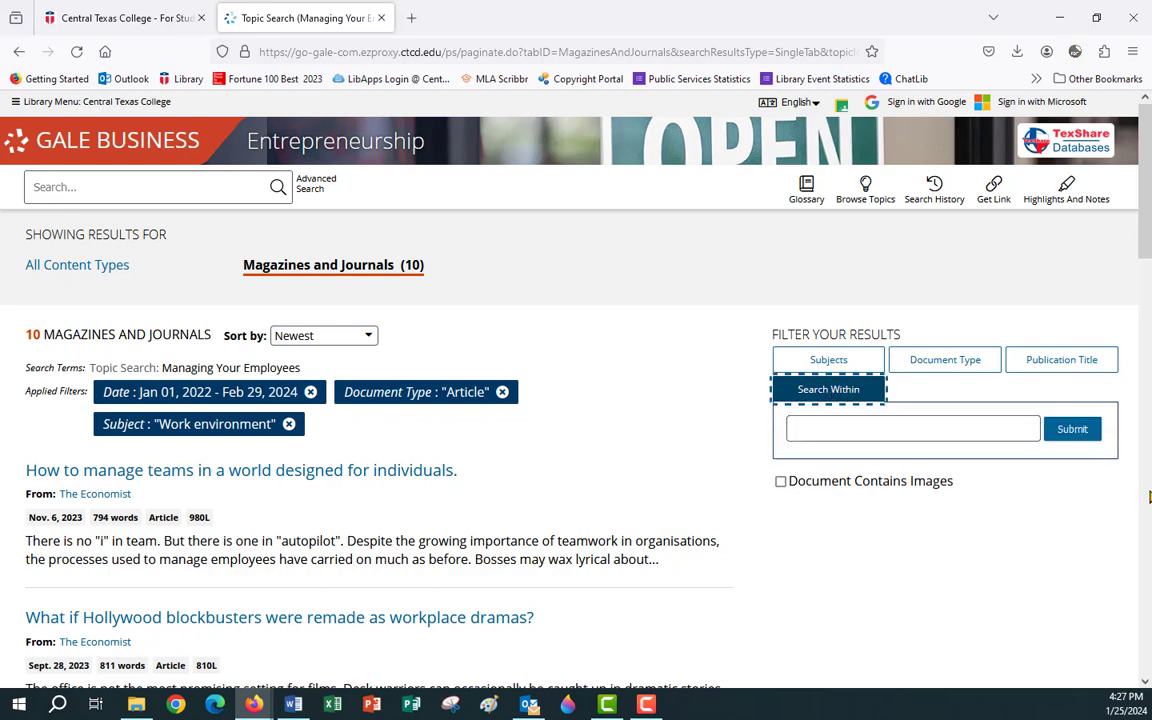
click(815, 428)
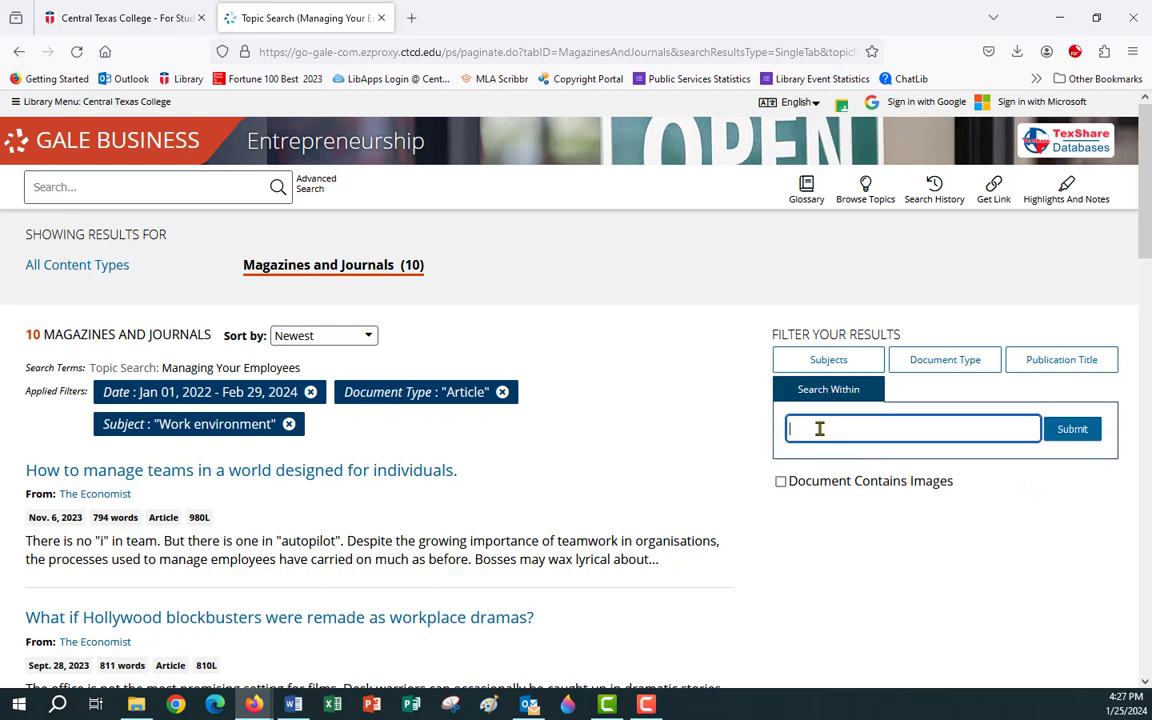
text(teams)
key(Return)
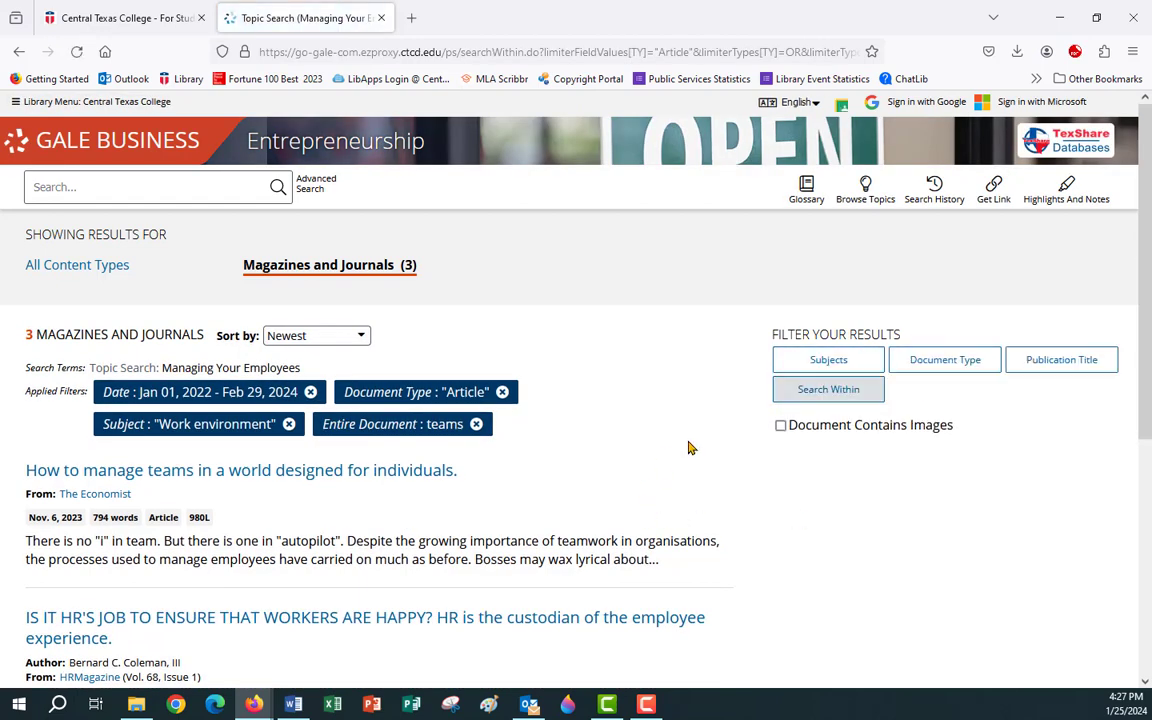
scroll(640, 376, down, 3)
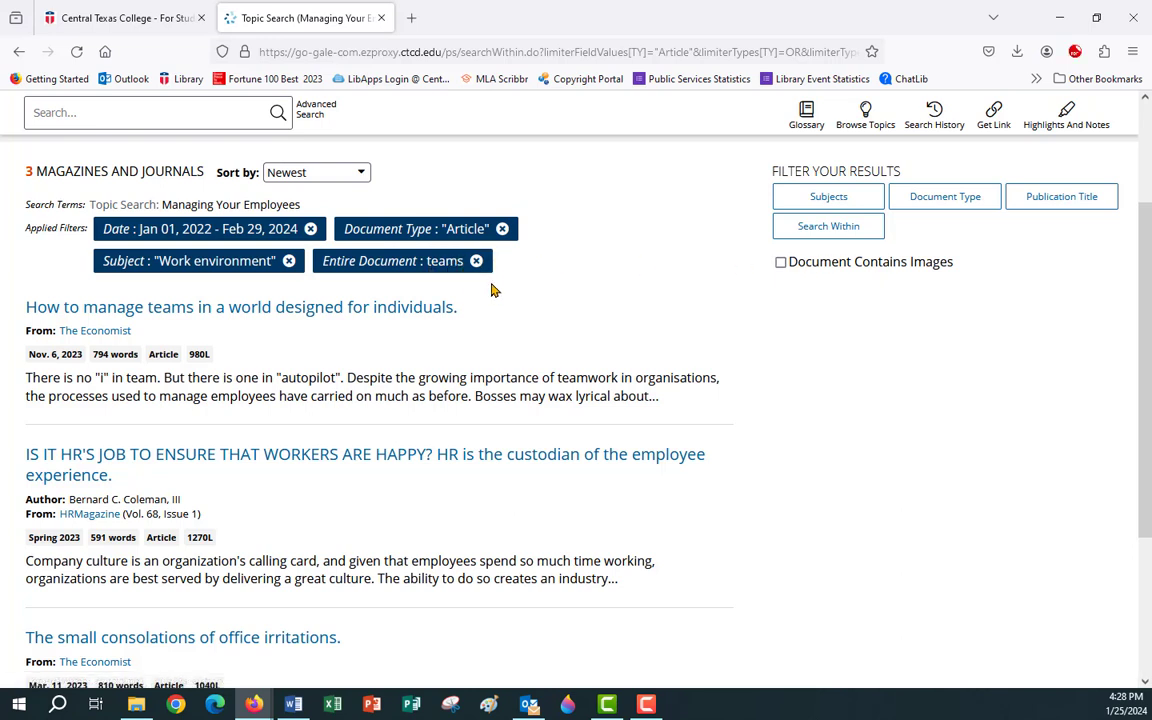
Remove the Entire Document: teams filter and apply Contains Images, leaving only MENDING FENCES.
click(781, 263)
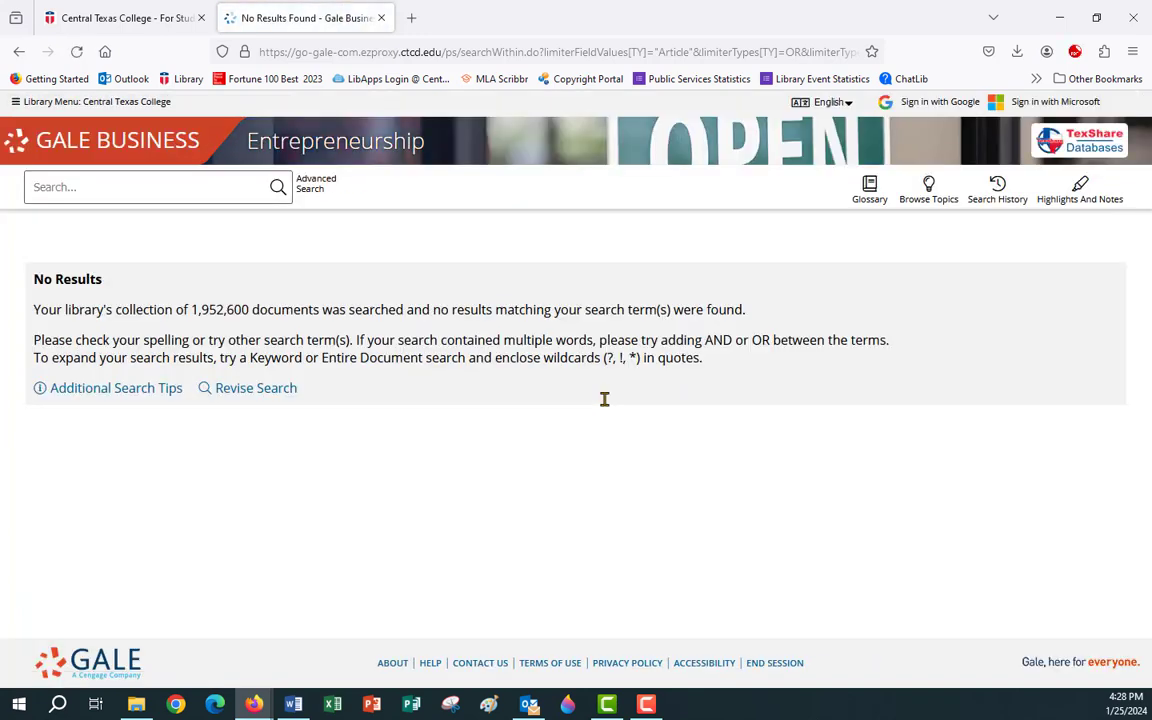
click(20, 53)
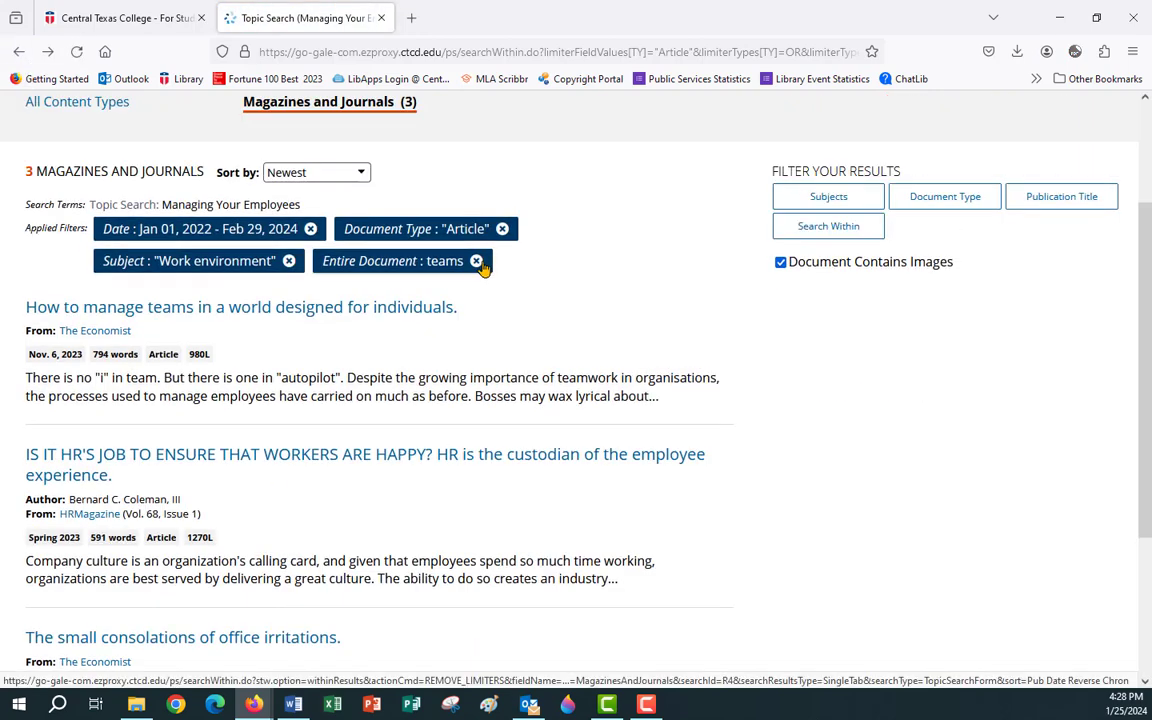
click(477, 262)
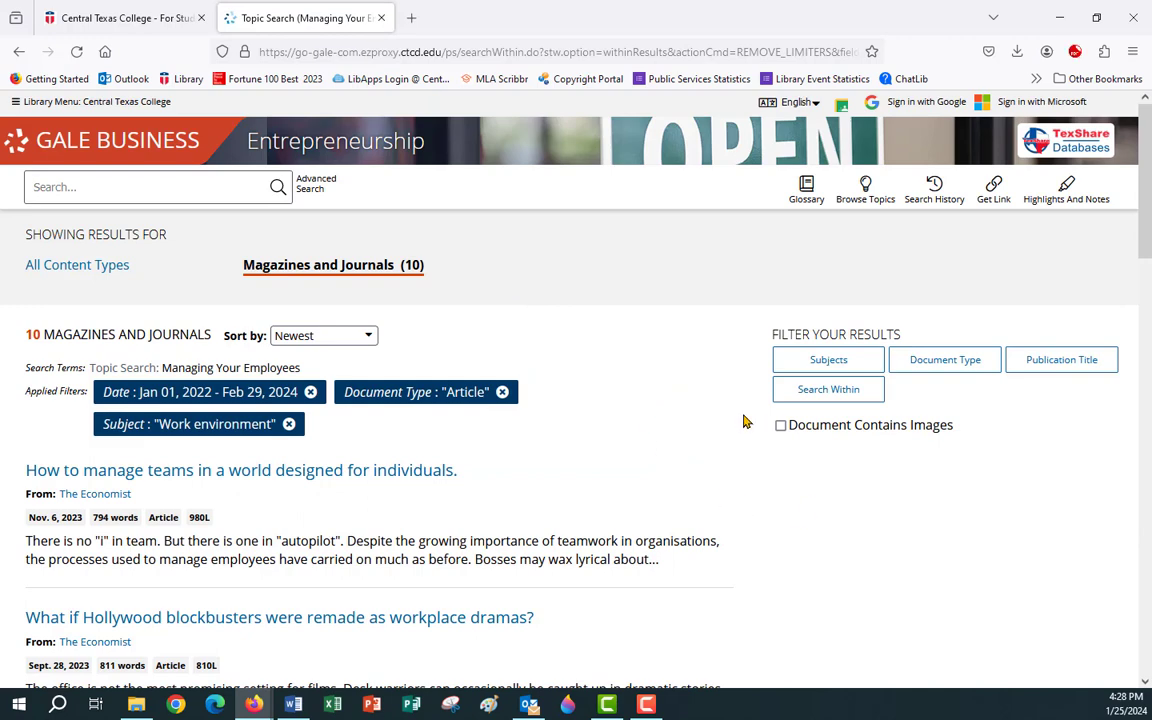
click(781, 425)
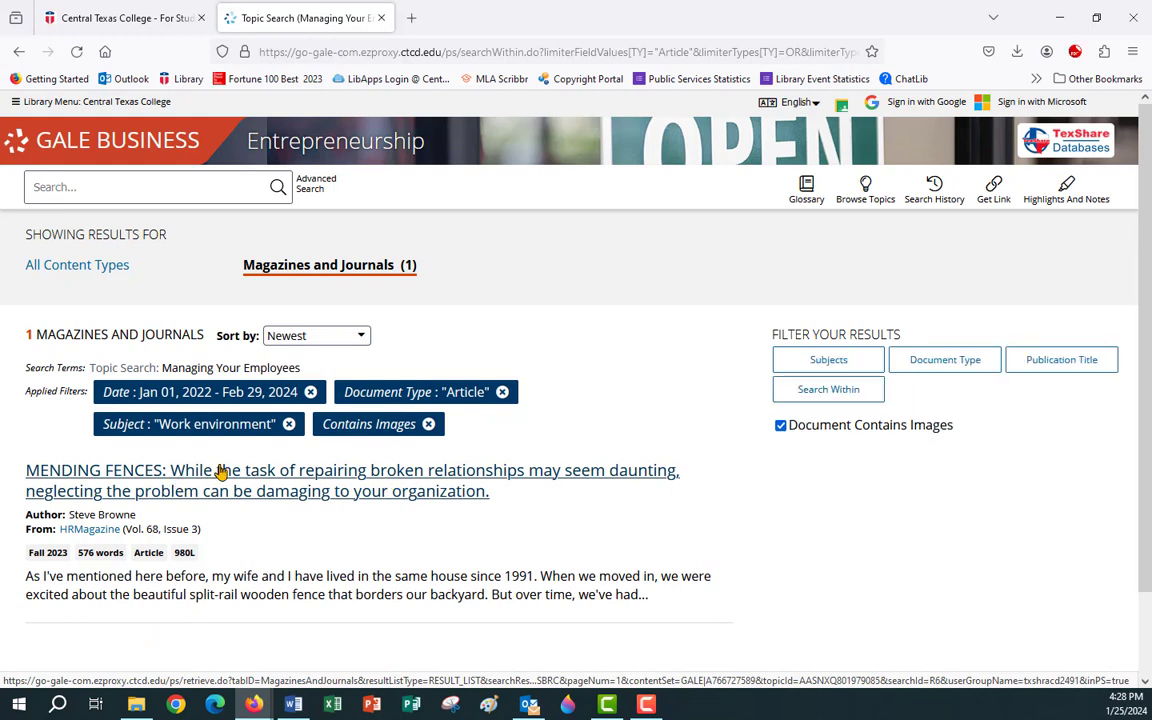
Open the MENDING FENCES HRMagazine article and copy its MLA 9th Edition source citation.
click(295, 487)
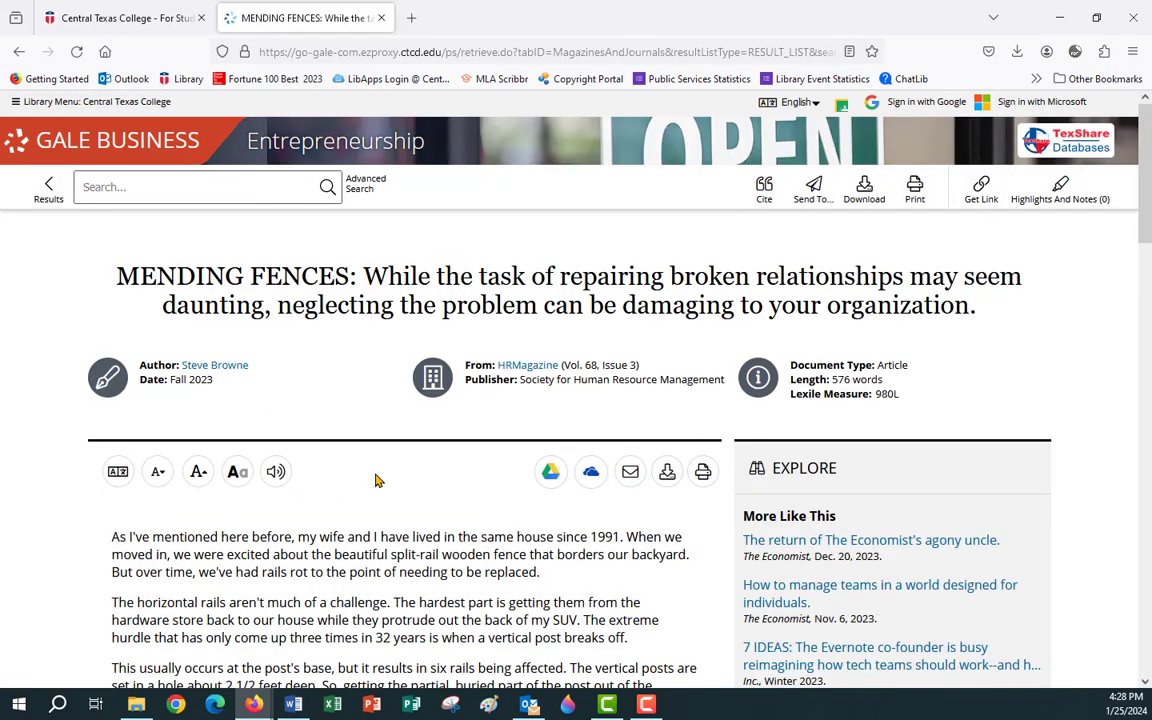
scroll(376, 481, down, 5)
scroll(377, 470, down, 3)
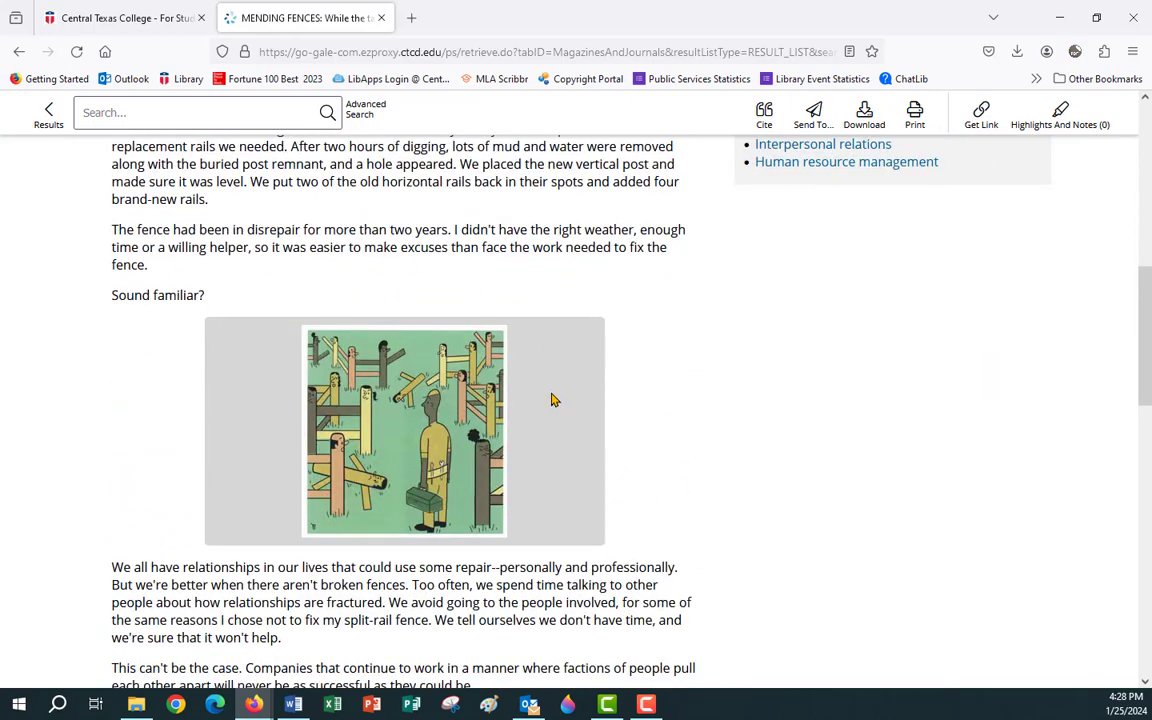
scroll(551, 400, down, 8)
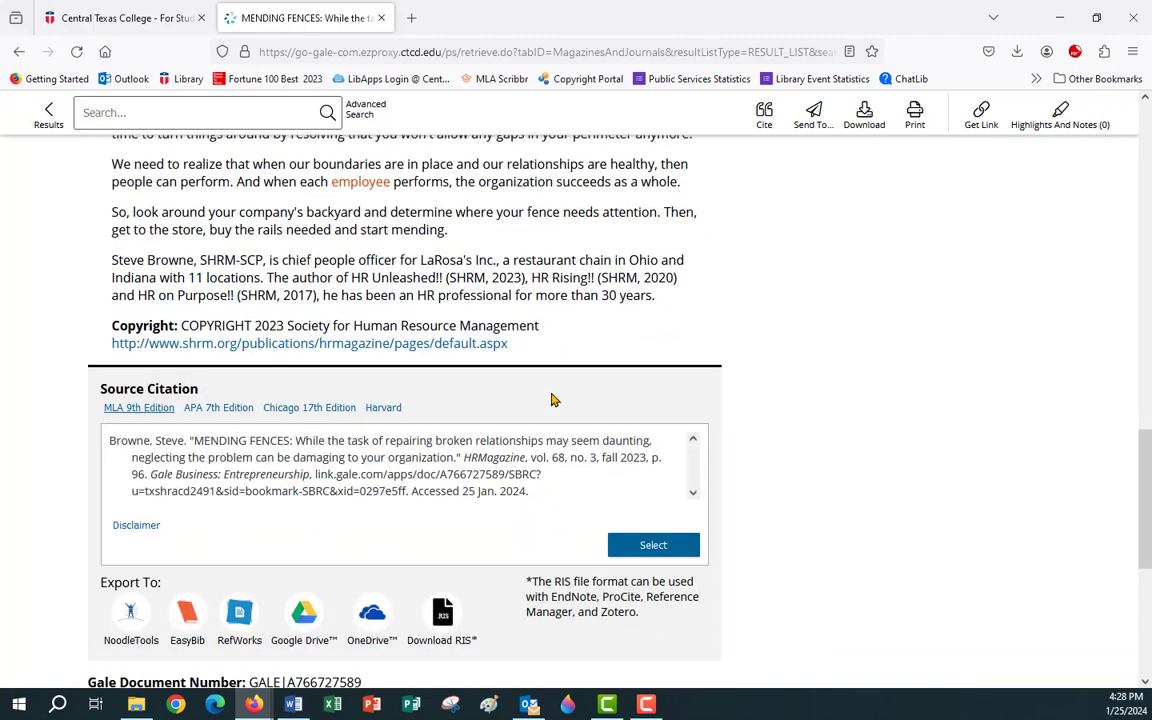
scroll(551, 400, down, 1)
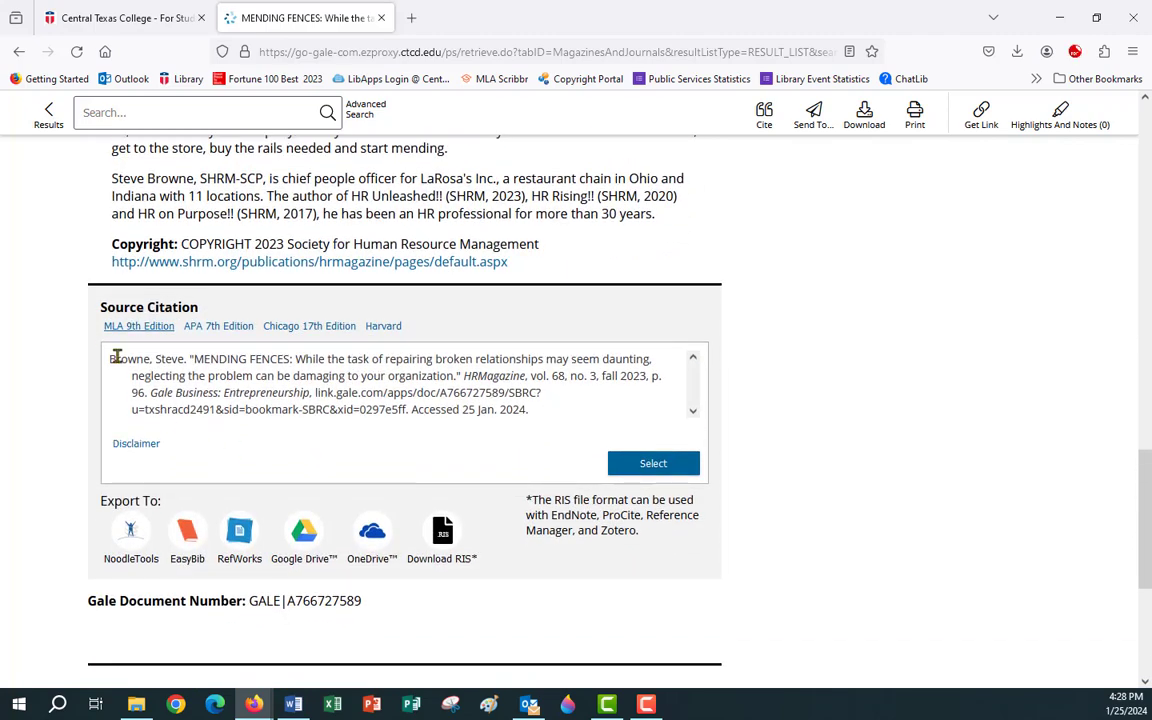
click(650, 463)
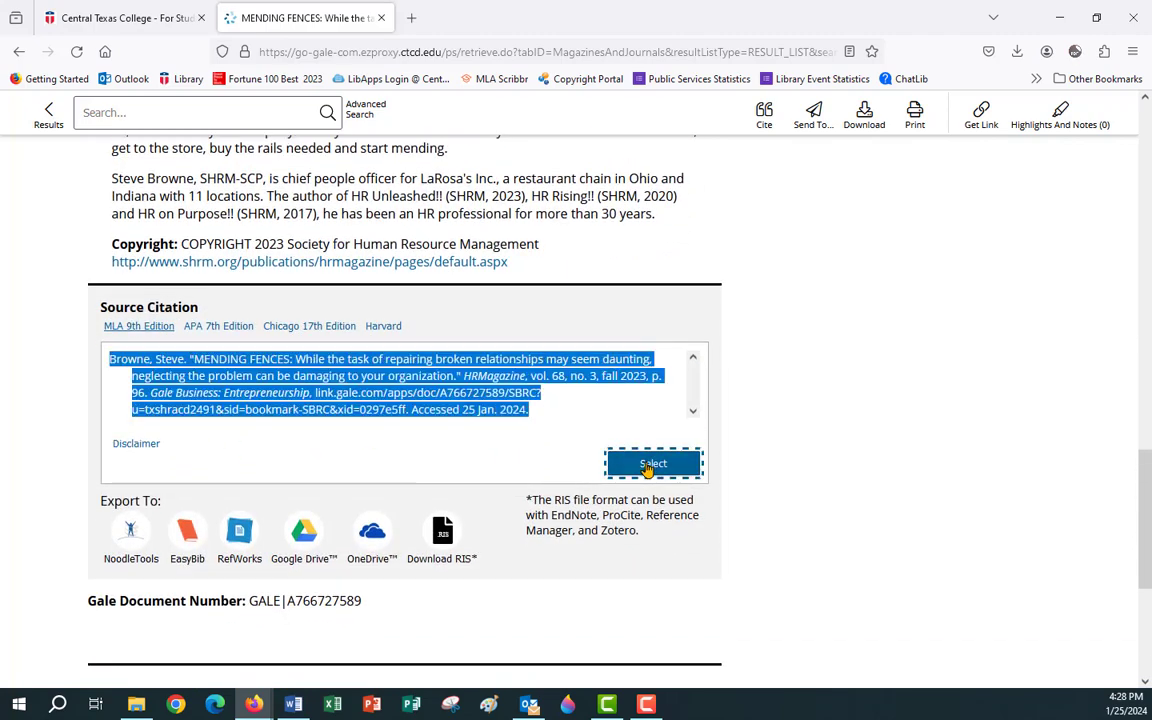
right_click(232, 367)
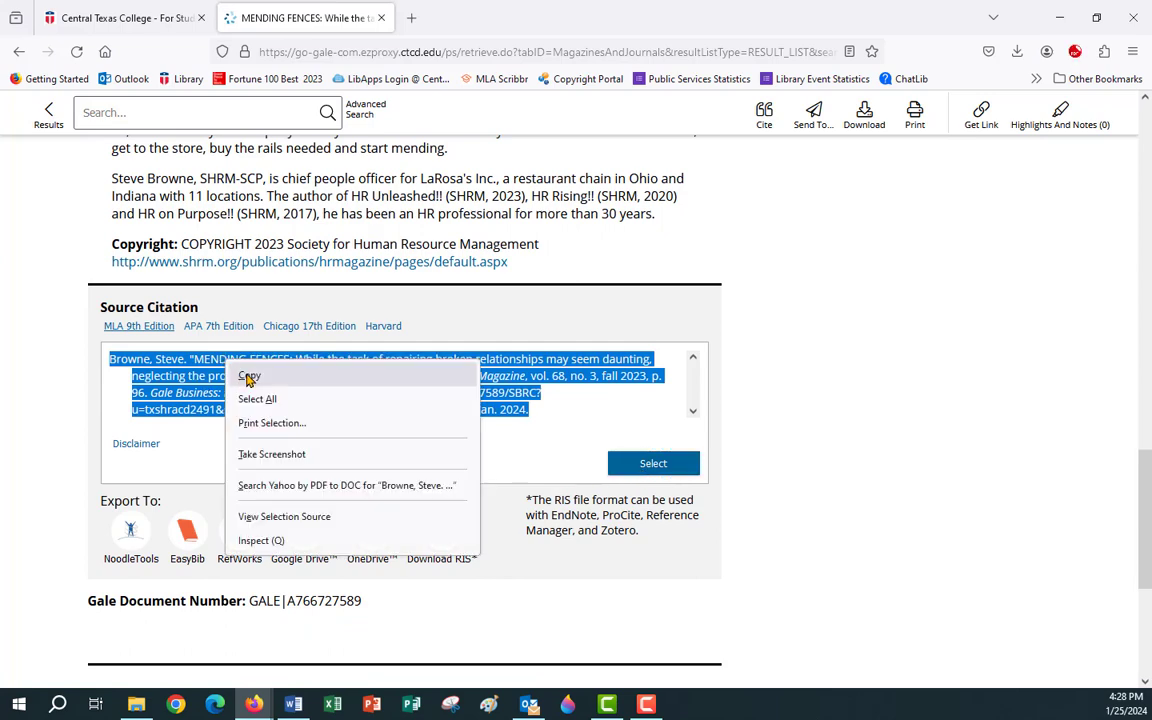
click(246, 377)
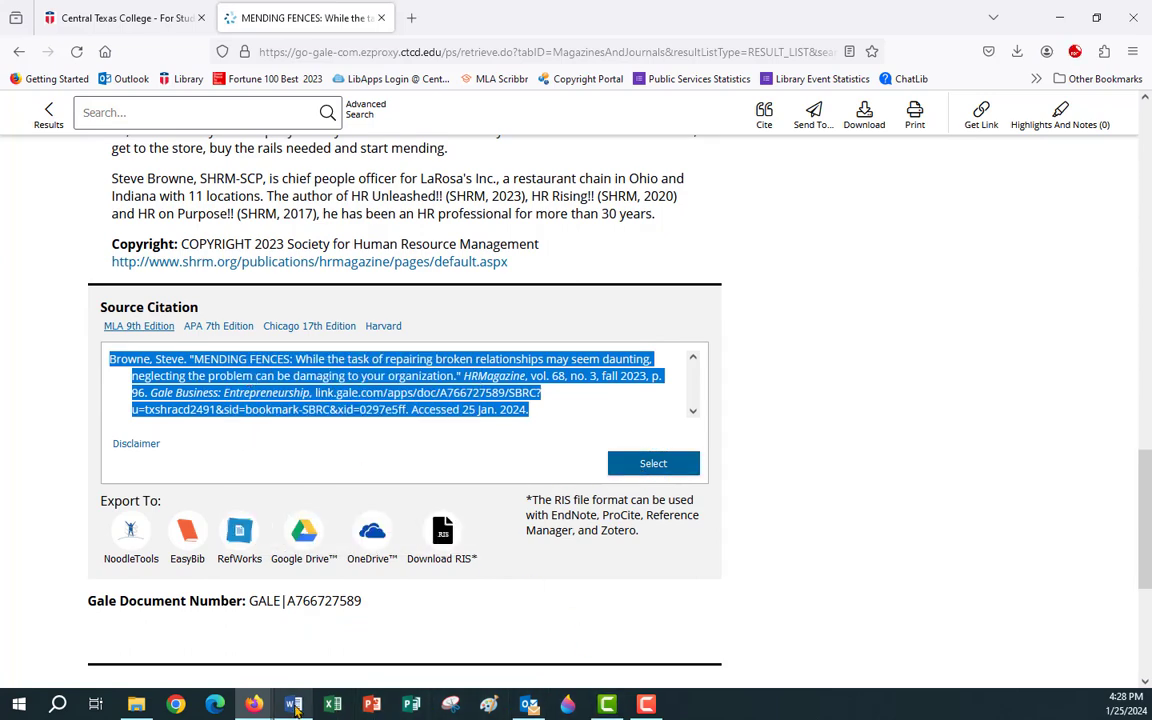
Paste the MENDING FENCES citation on a new line below the first Works Cited entry.
click(310, 665)
scroll(505, 560, down, 2)
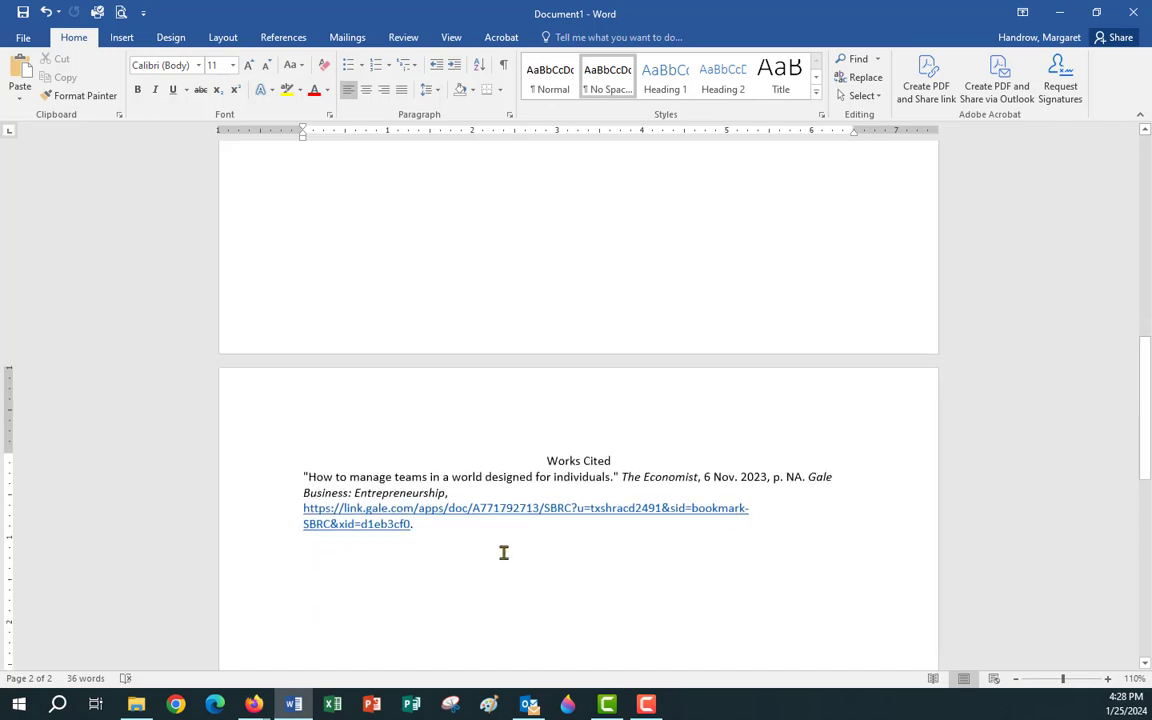
key(Return)
right_click(305, 543)
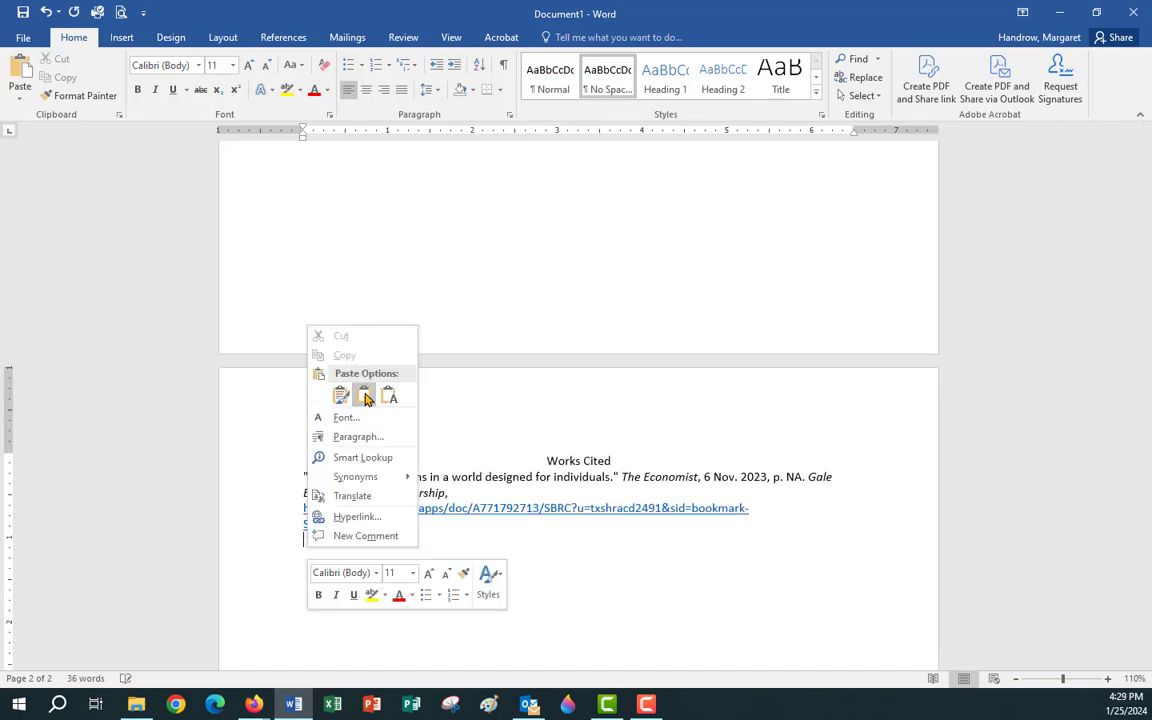
click(365, 398)
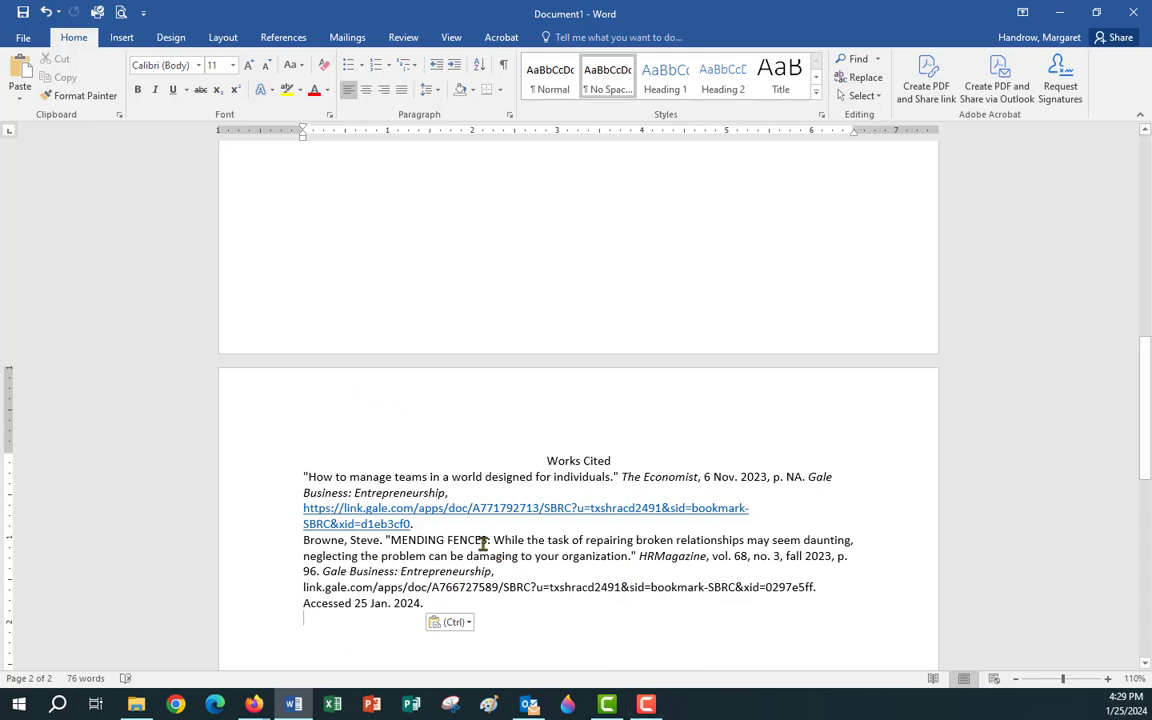
click(264, 707)
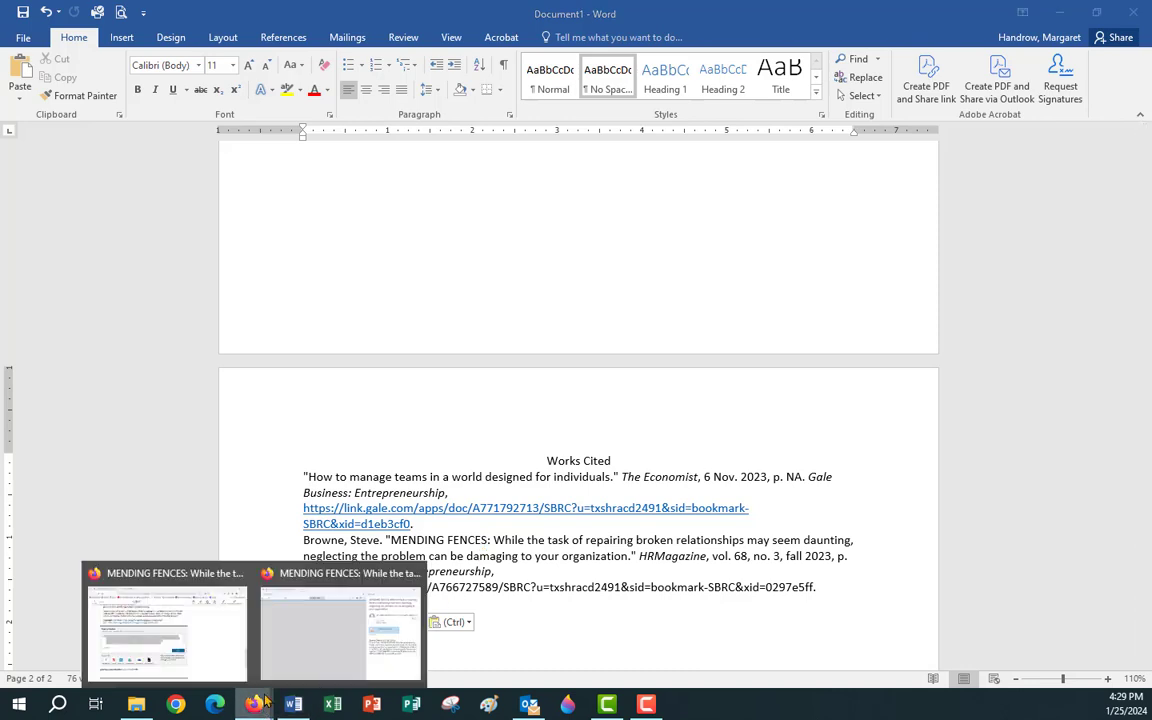
Bring the Outlook e-mail window forward and close it, returning to Word.
click(293, 638)
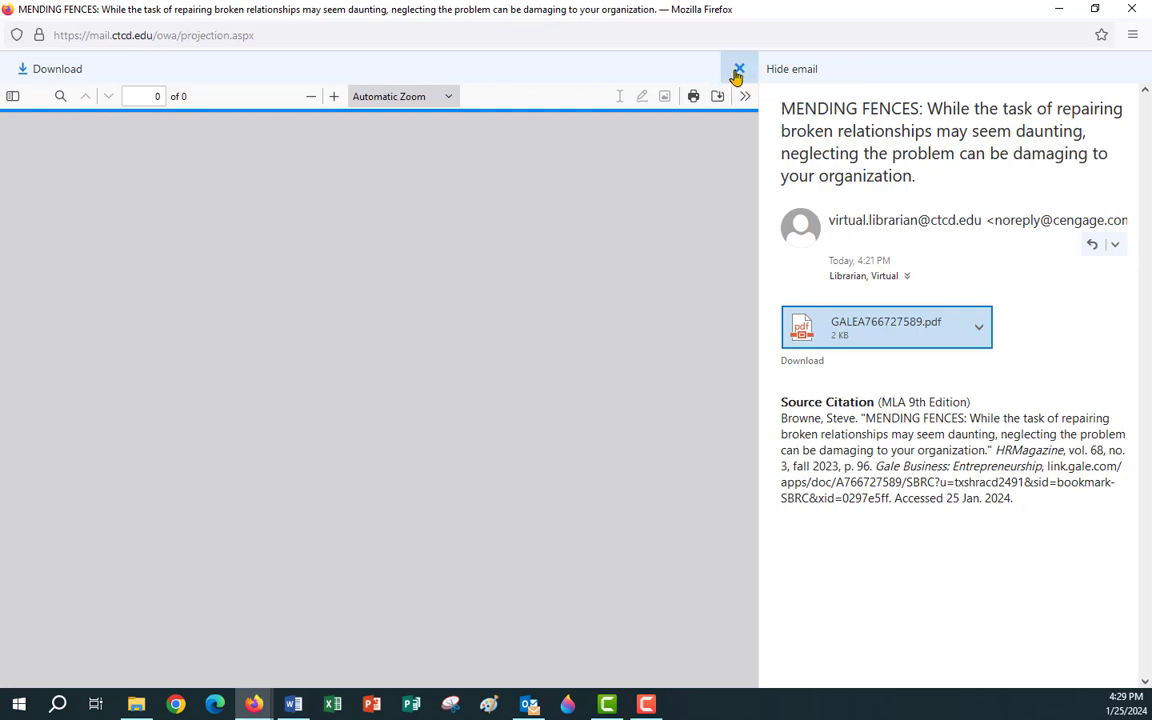
click(1132, 10)
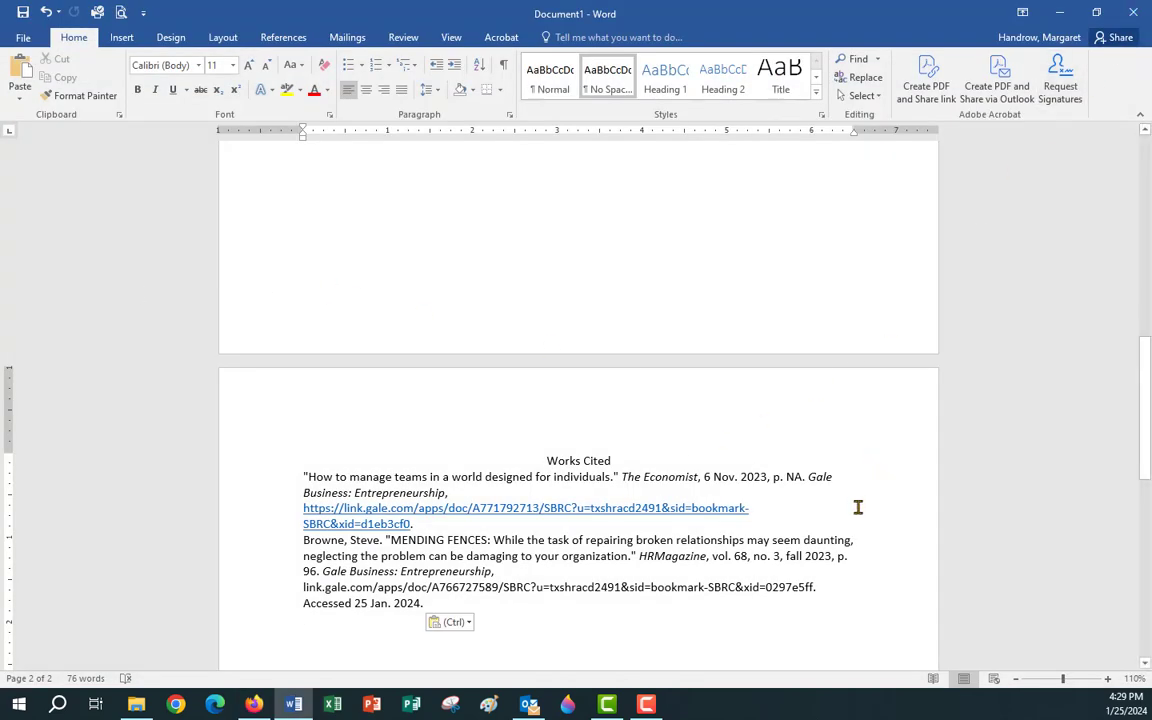
Select the whole document and set Times New Roman, Regular, 12 pt as this document's default font.
scroll(522, 472, up, 10)
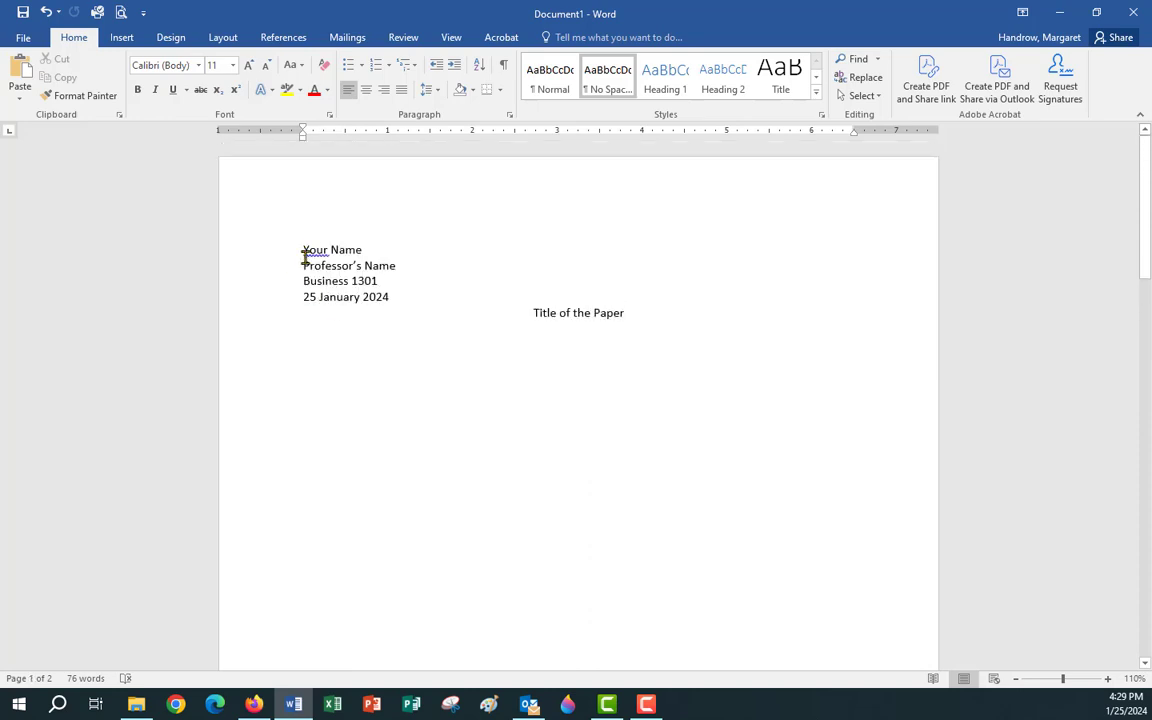
key(ctrl+a)
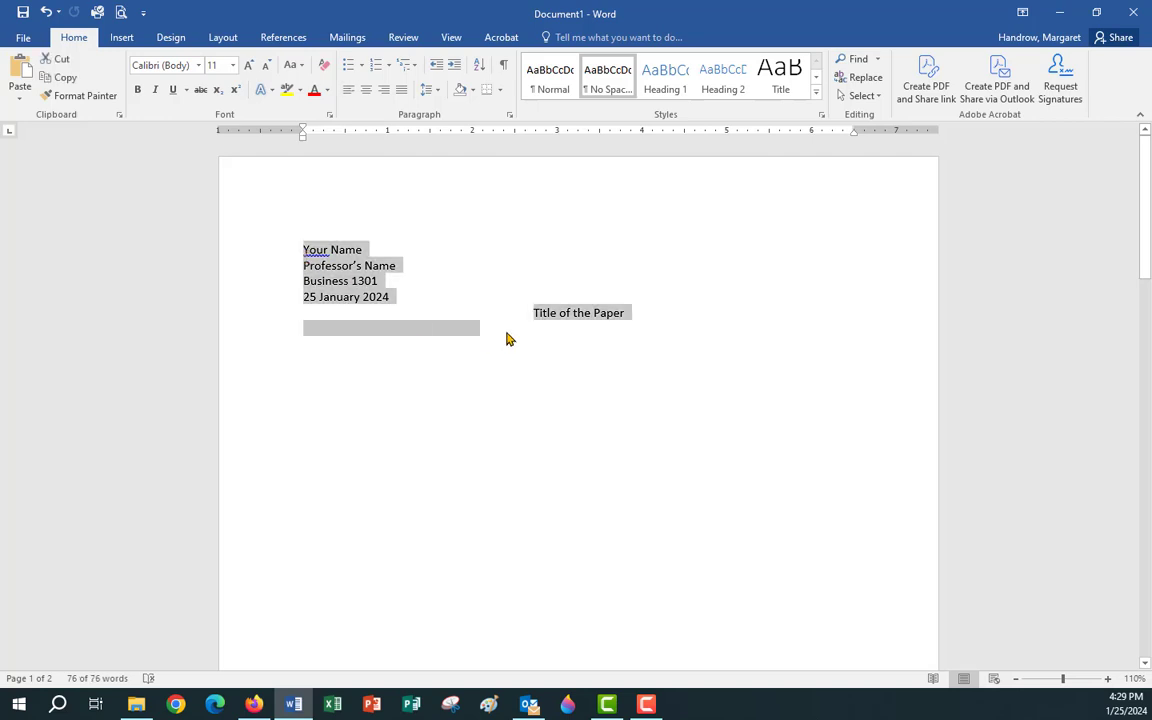
scroll(590, 413, down, 10)
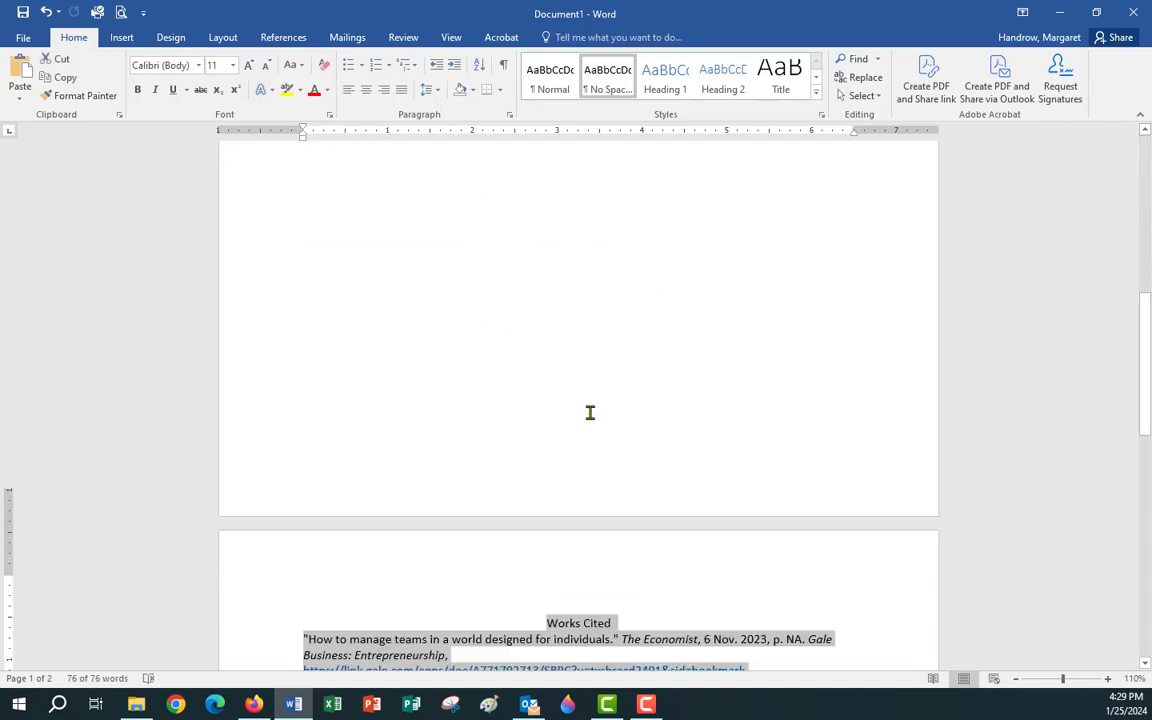
scroll(590, 413, down, 4)
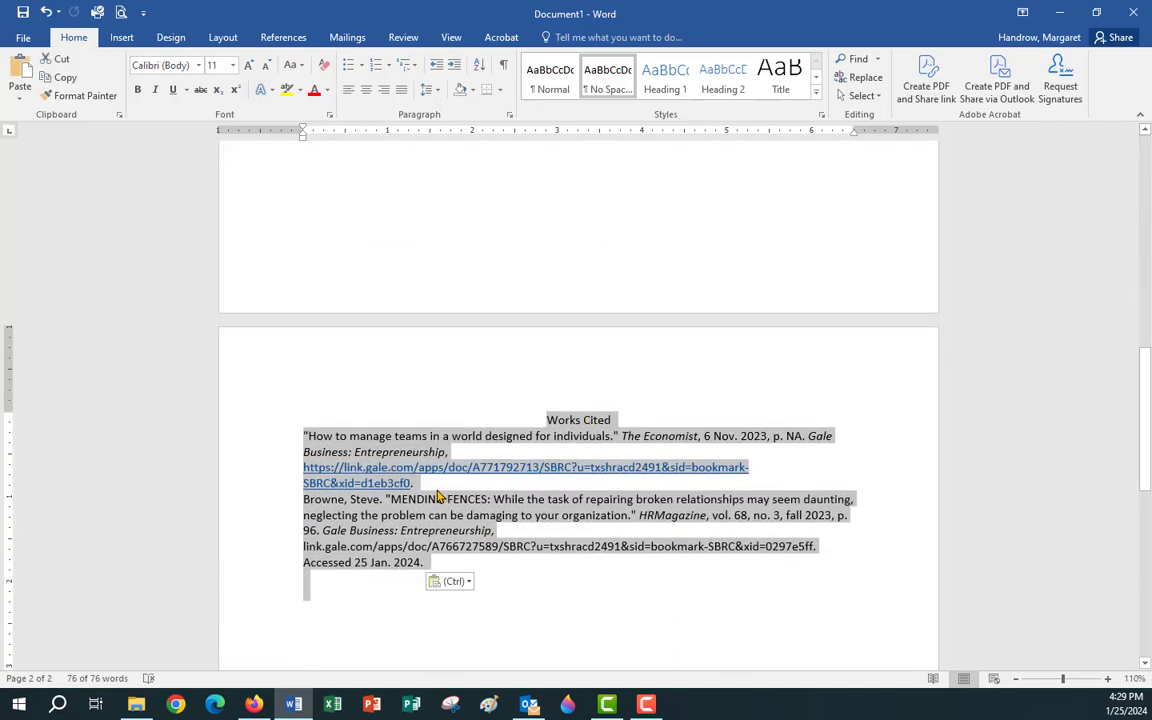
right_click(316, 440)
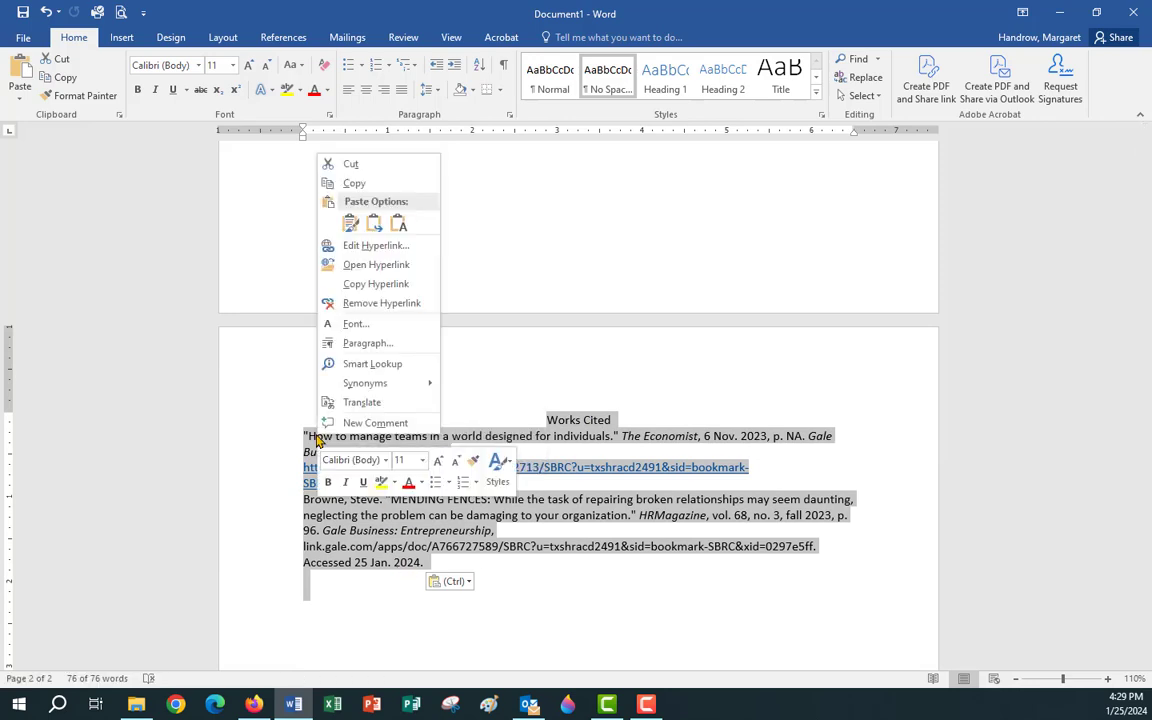
click(358, 325)
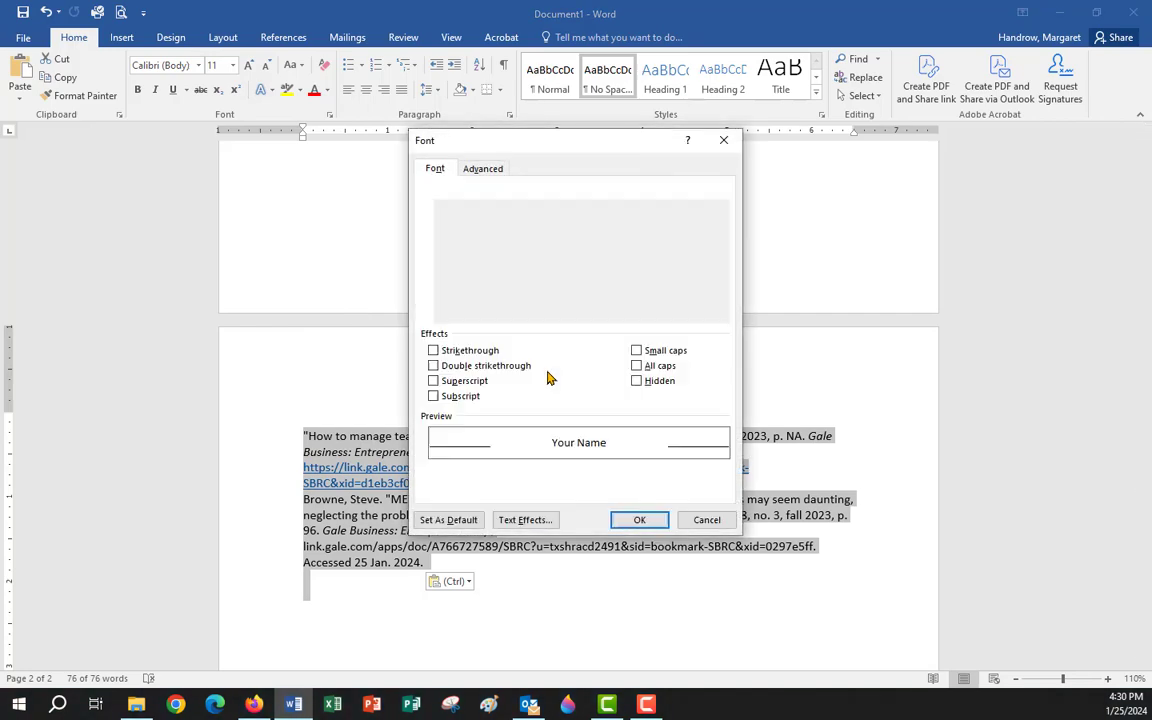
text(tim)
click(489, 236)
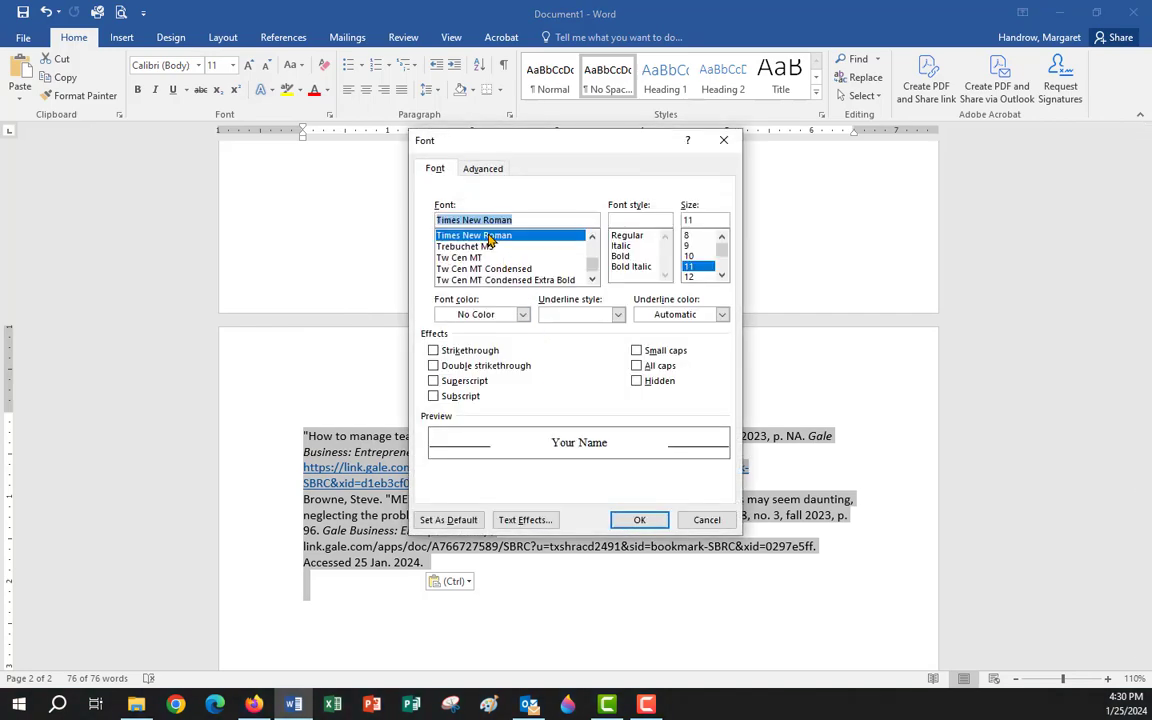
click(627, 236)
click(698, 276)
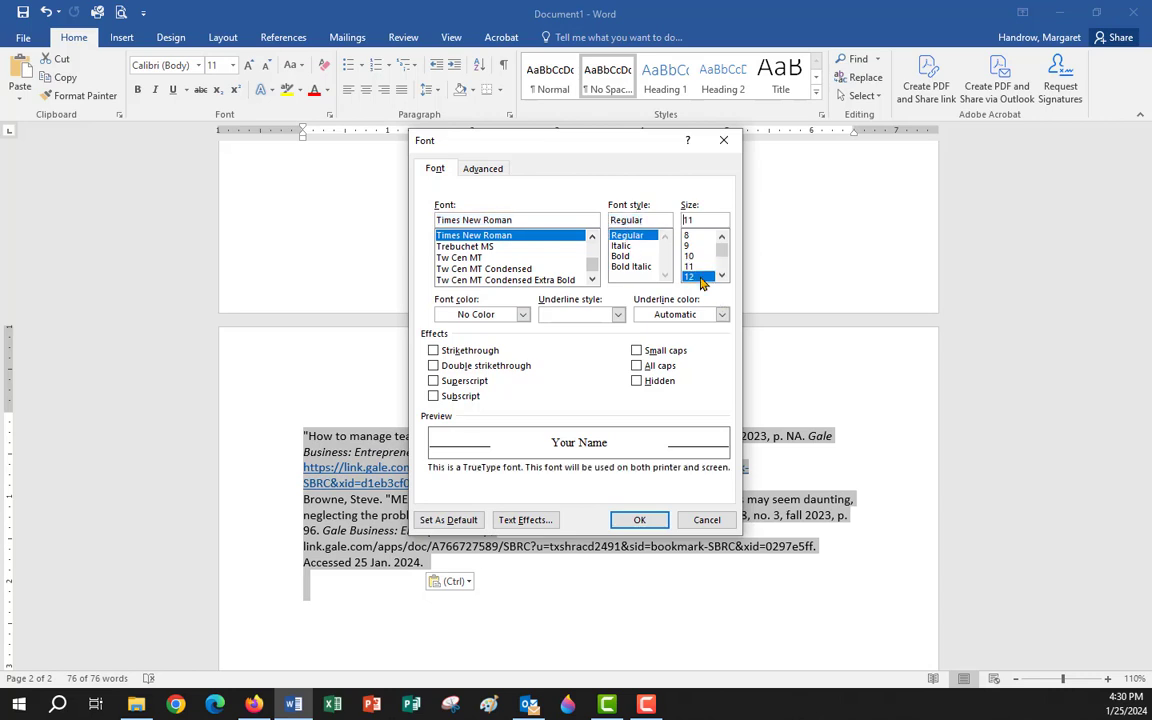
click(445, 522)
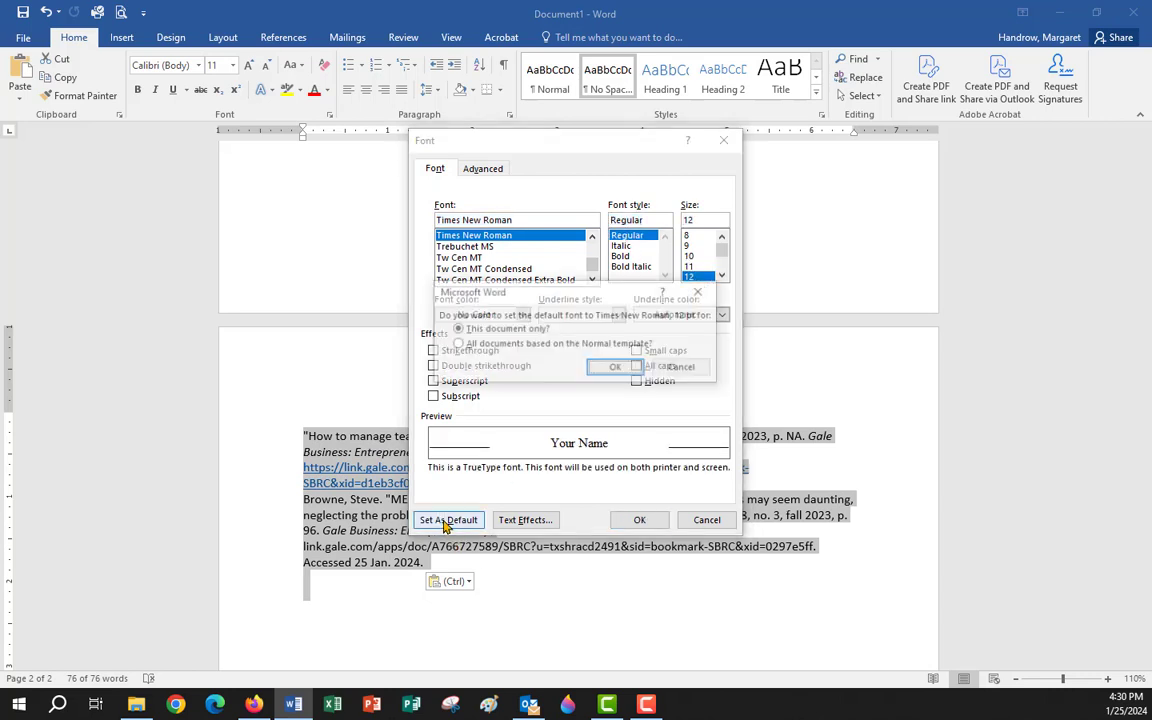
click(627, 369)
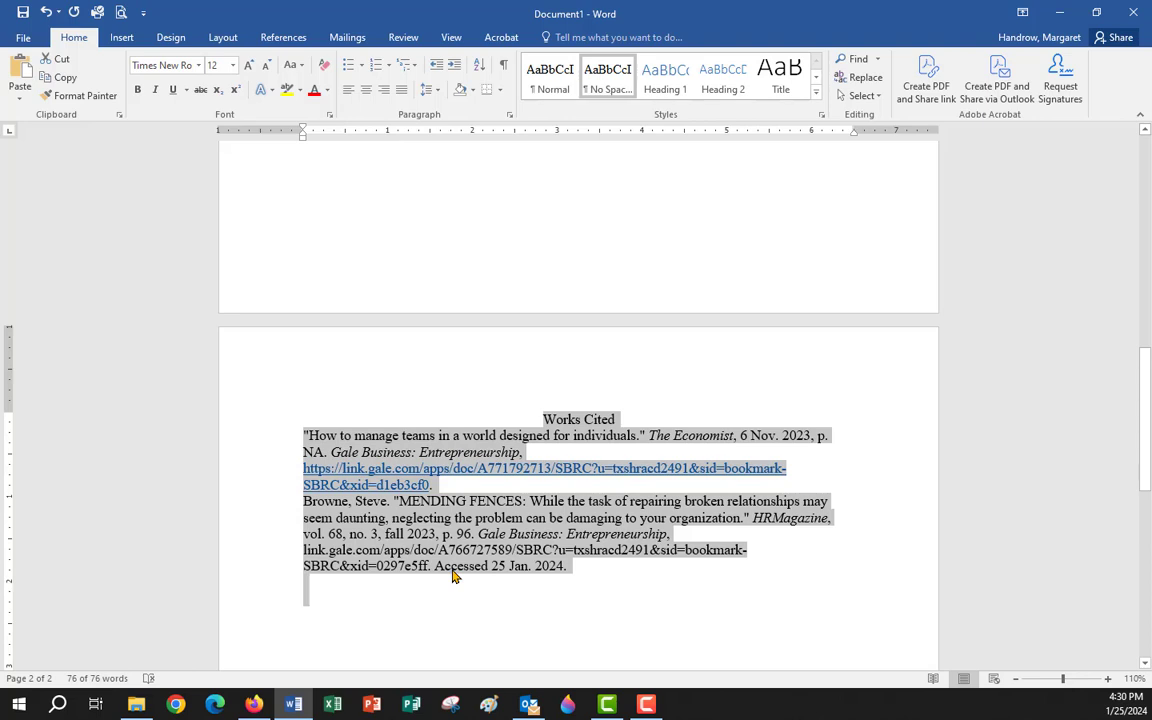
Set Double line spacing as the paragraph default for this document.
right_click(365, 447)
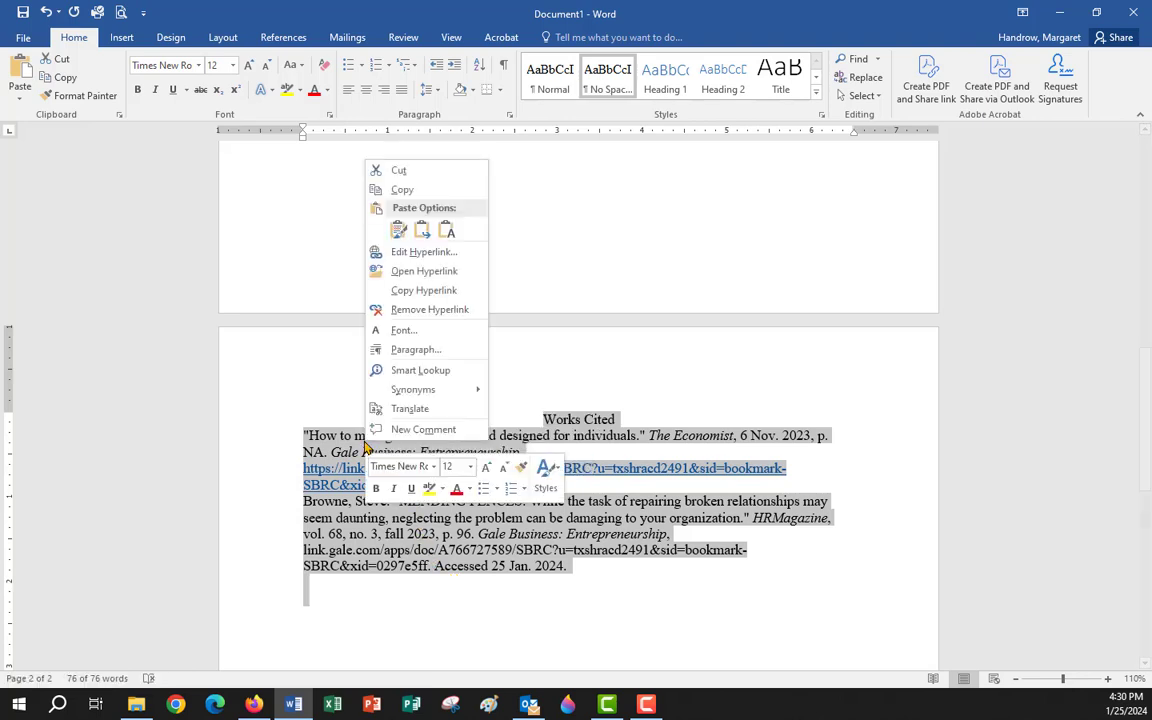
click(412, 350)
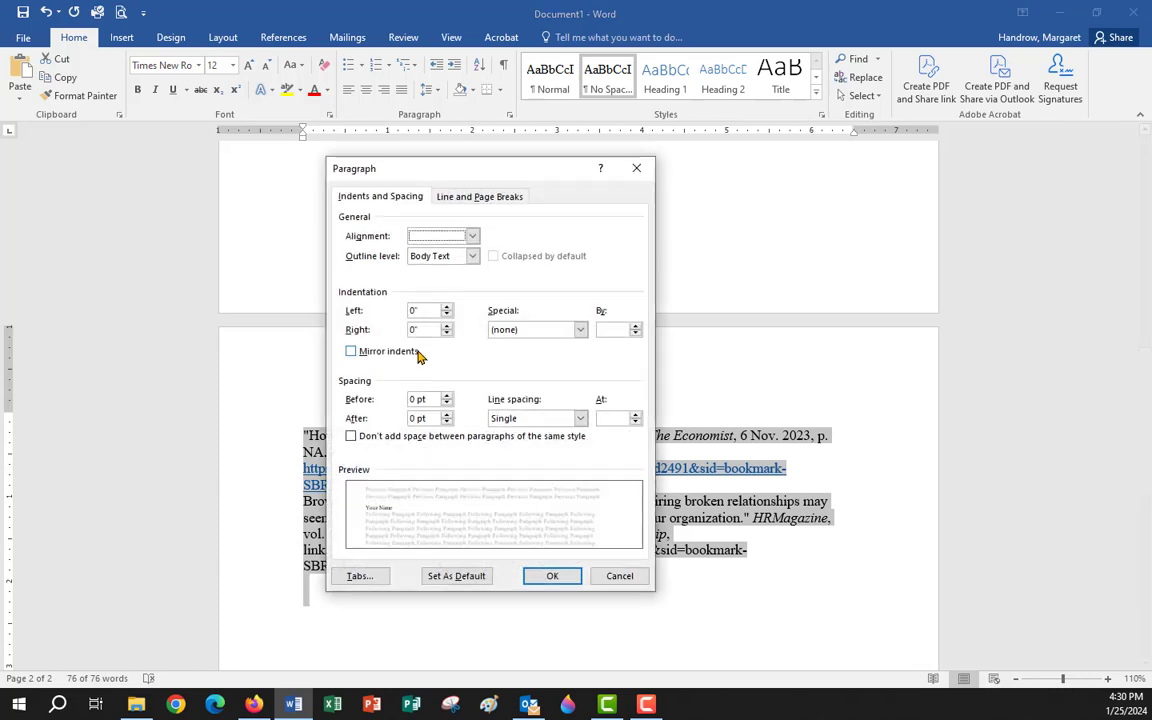
click(581, 418)
click(506, 458)
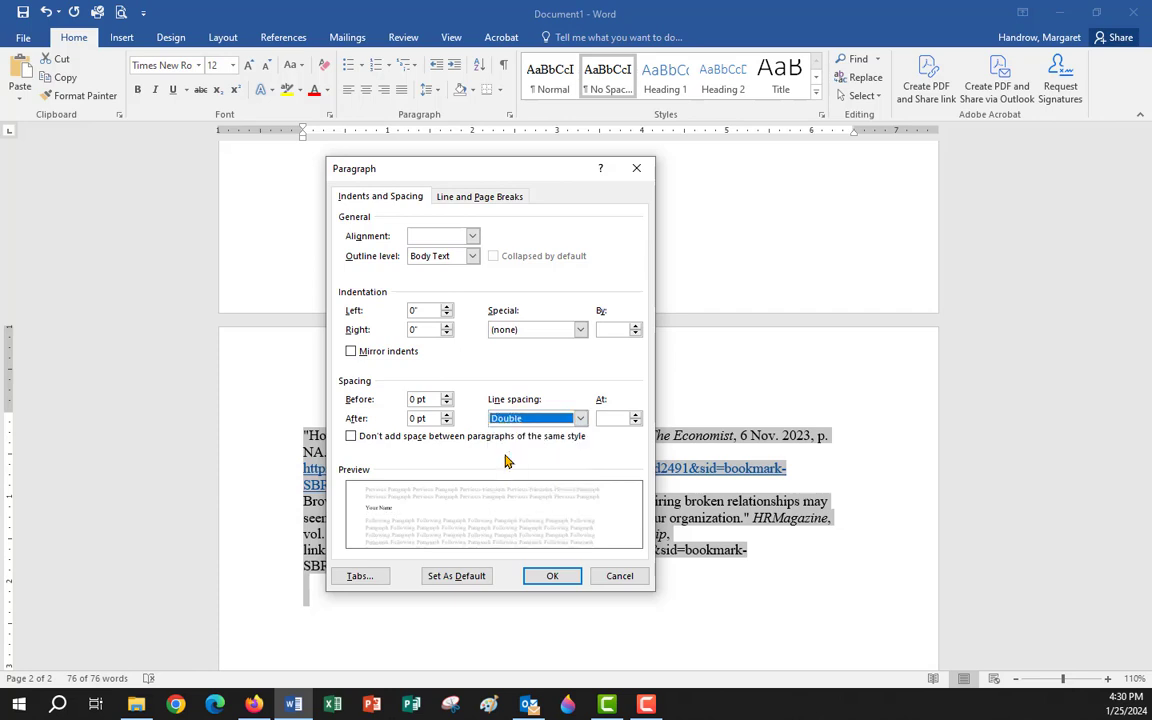
click(458, 577)
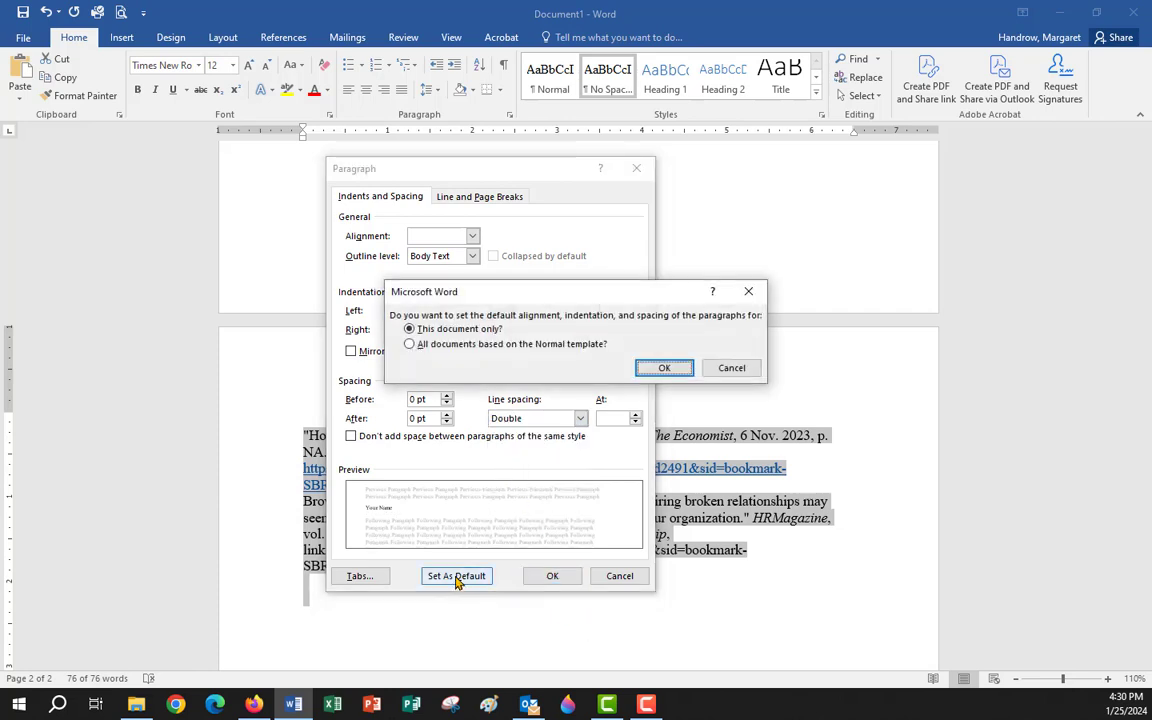
click(661, 368)
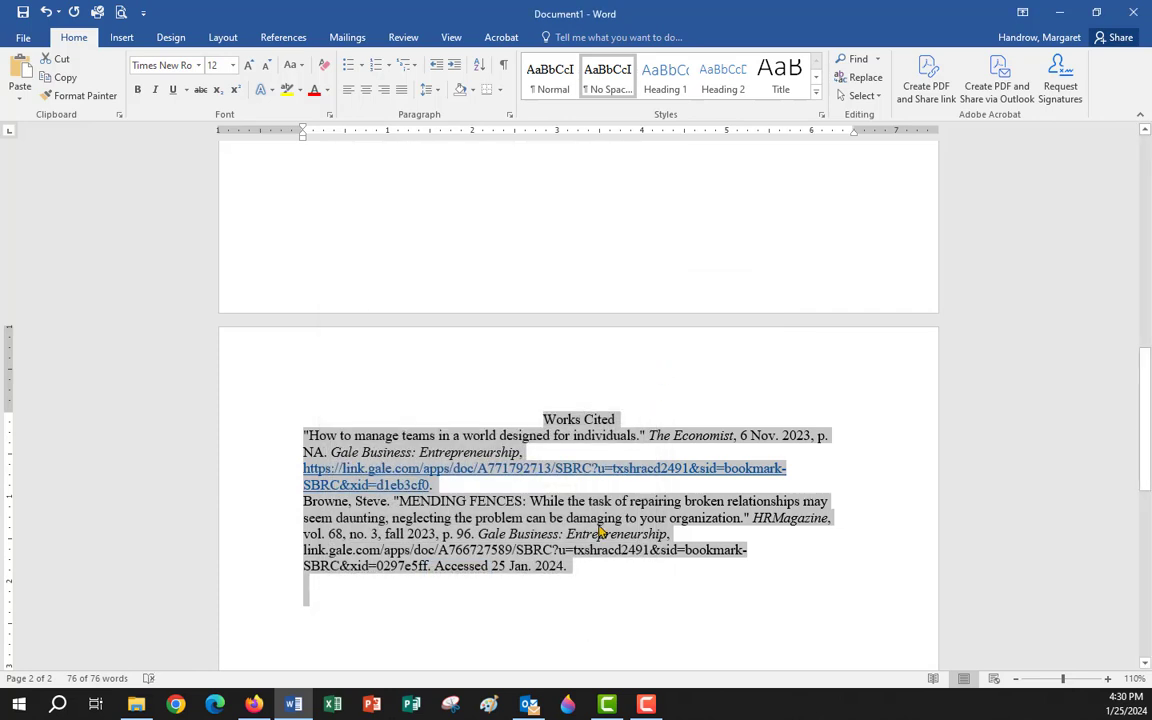
Apply 2.0 line spacing to all the selected text, then deselect below the title.
scroll(557, 517, up, 15)
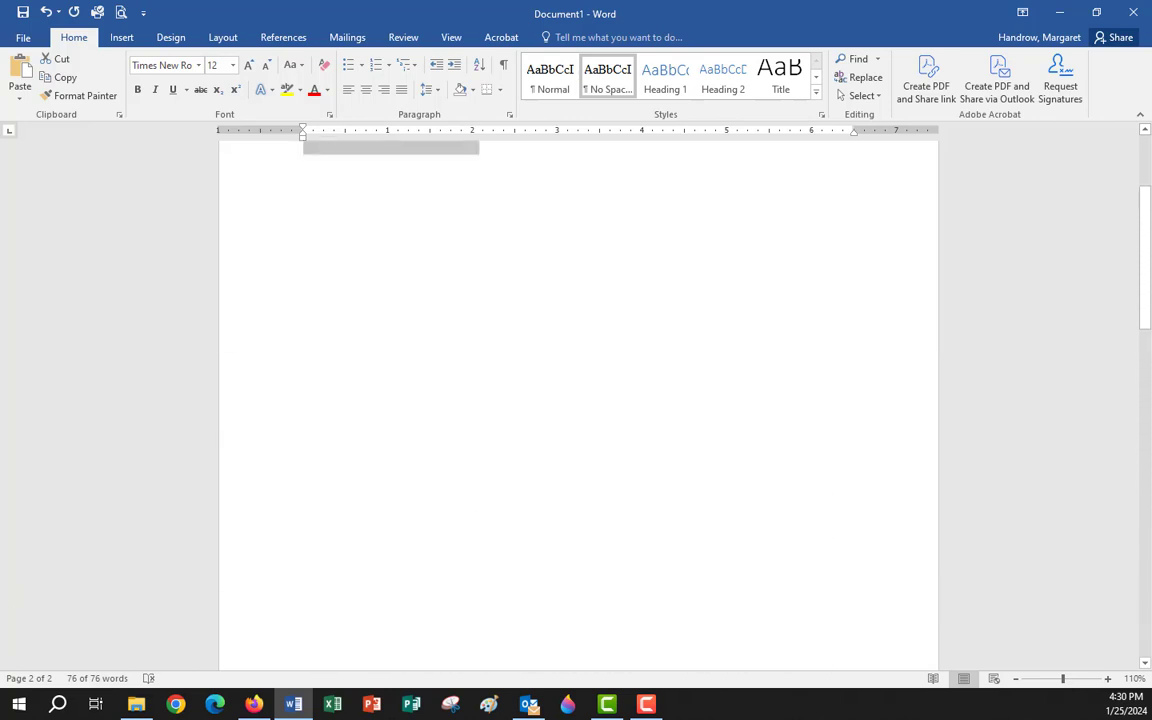
scroll(578, 405, up, 1)
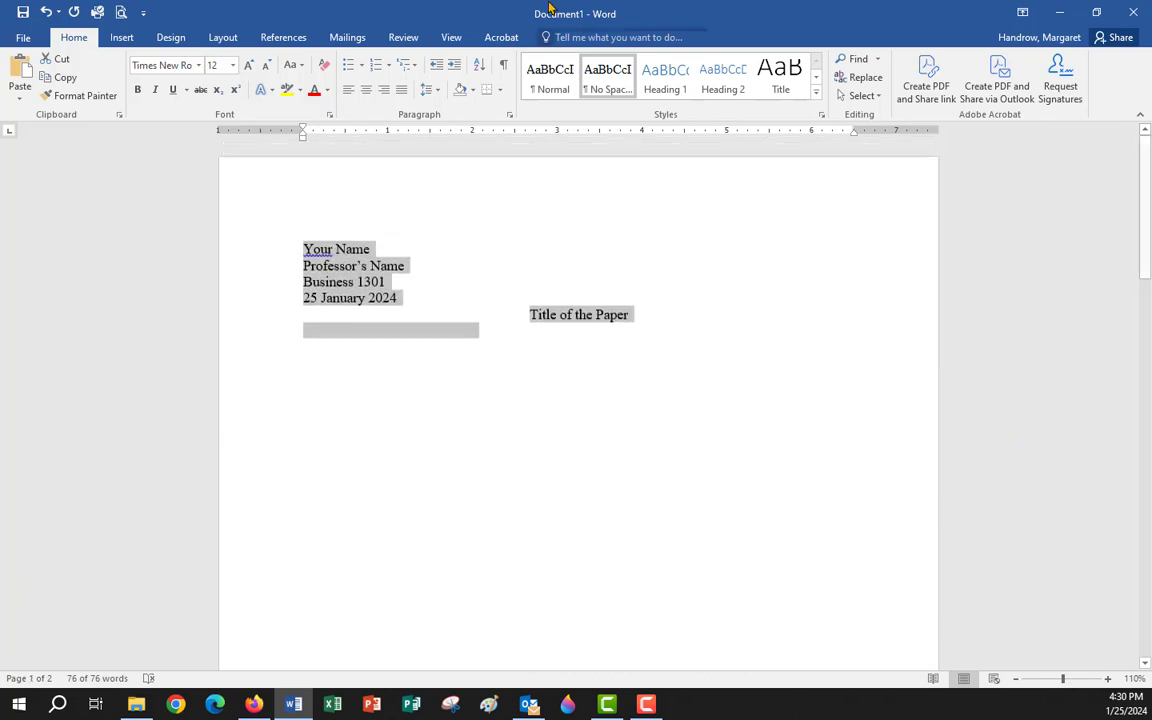
click(438, 92)
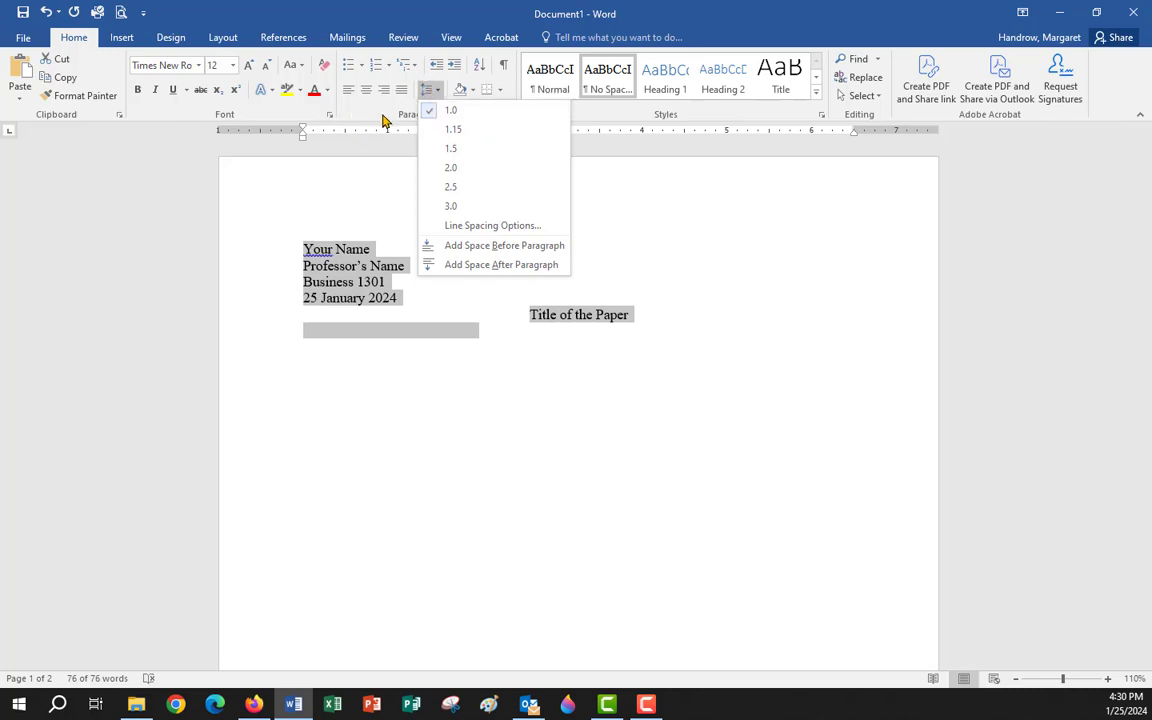
key(Escape)
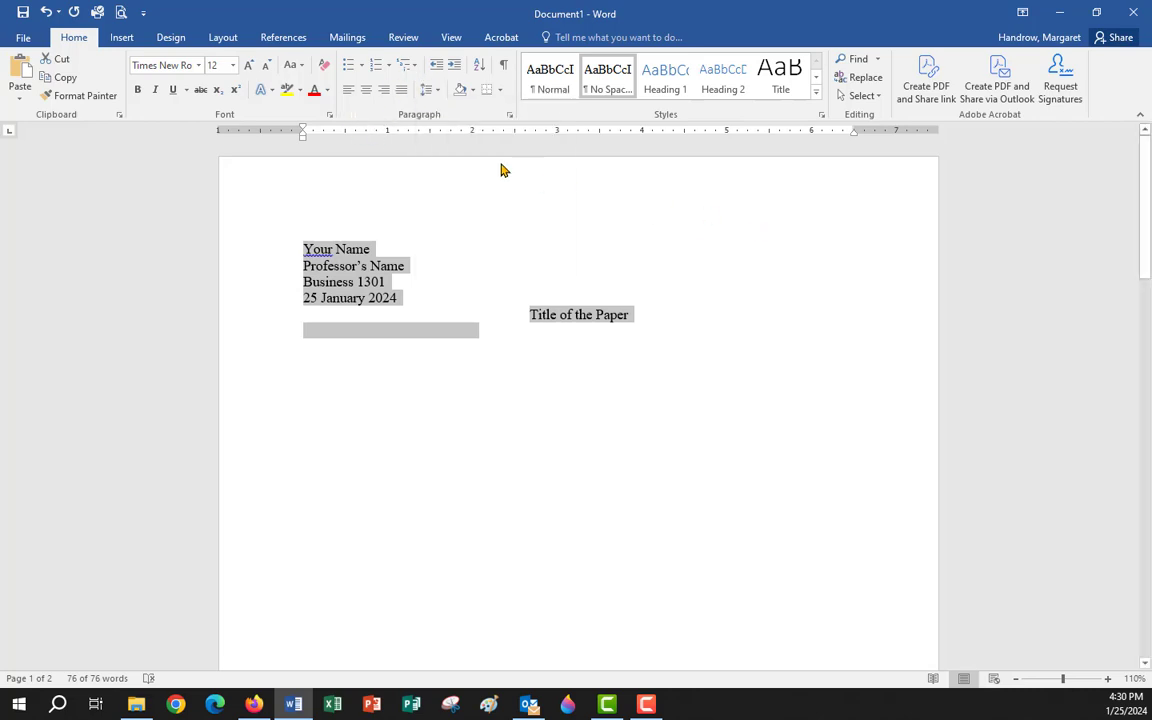
click(428, 89)
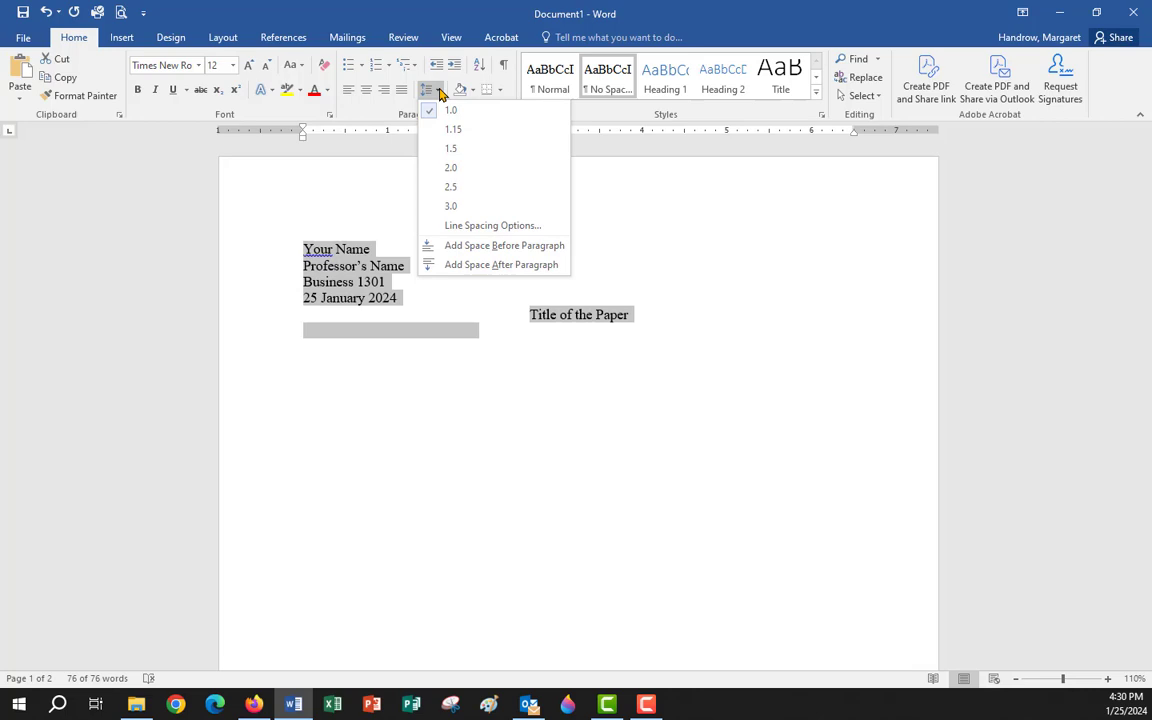
click(445, 172)
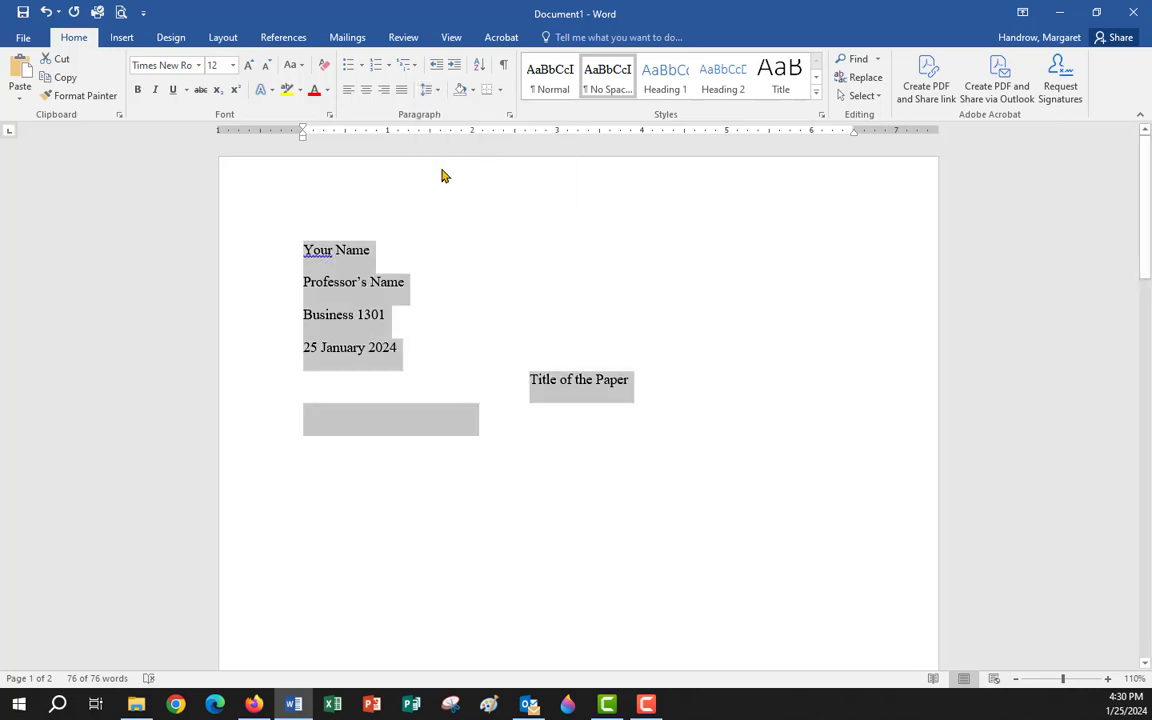
click(563, 410)
click(311, 418)
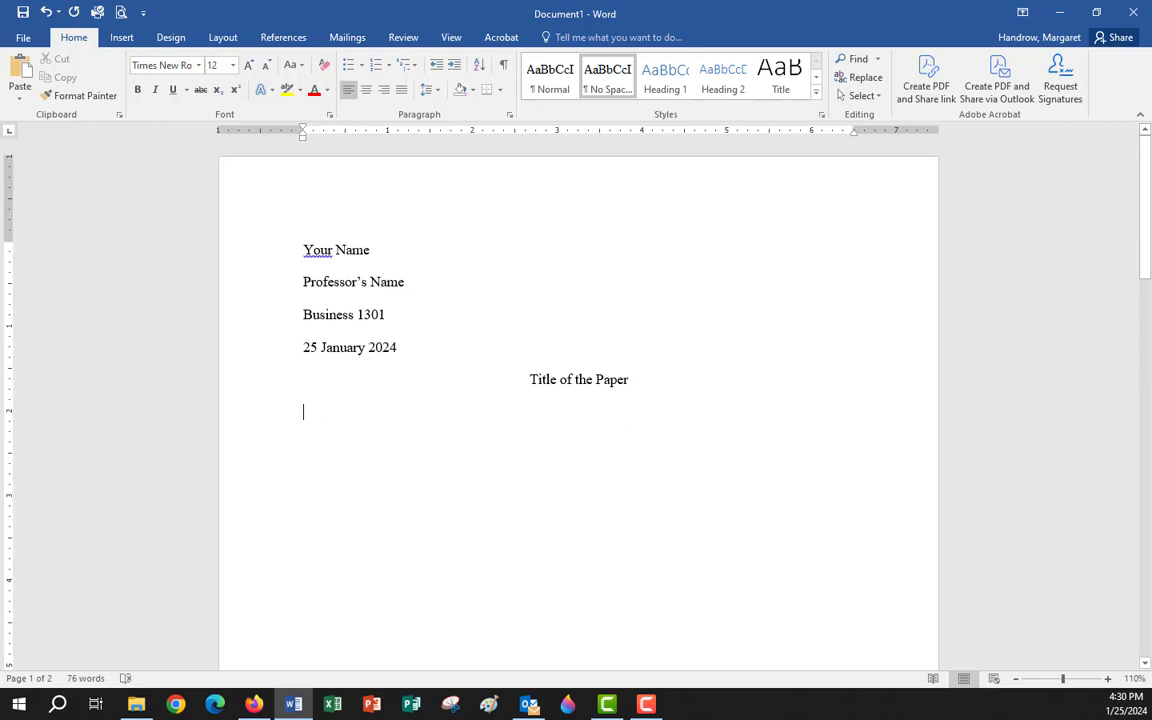
scroll(602, 348, down, 10)
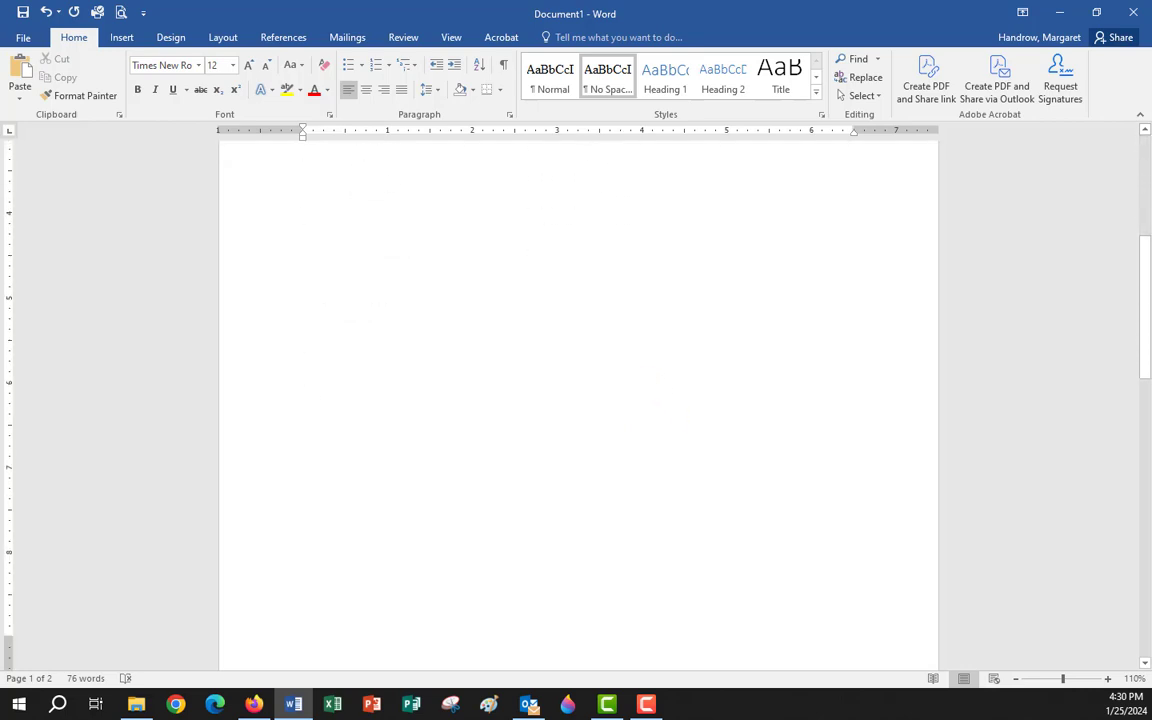
scroll(602, 348, down, 4)
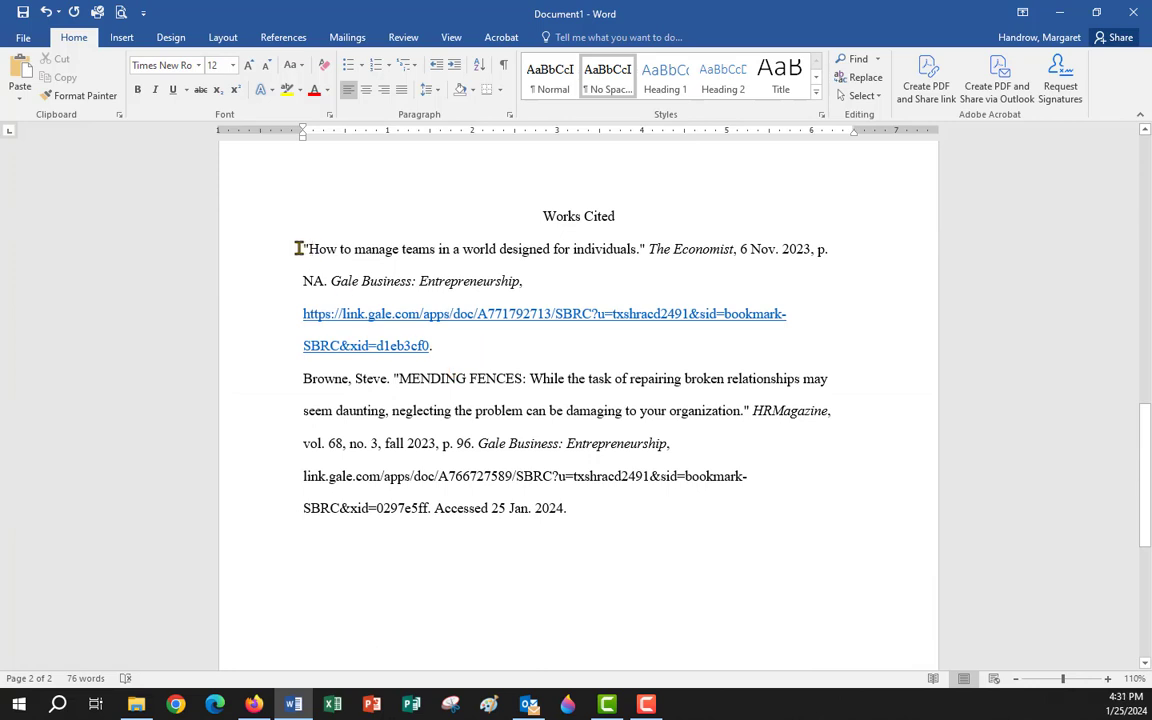
Drag the Browne MENDING FENCES citation above the 'How to manage teams' entry.
drag(298, 248, 615, 515)
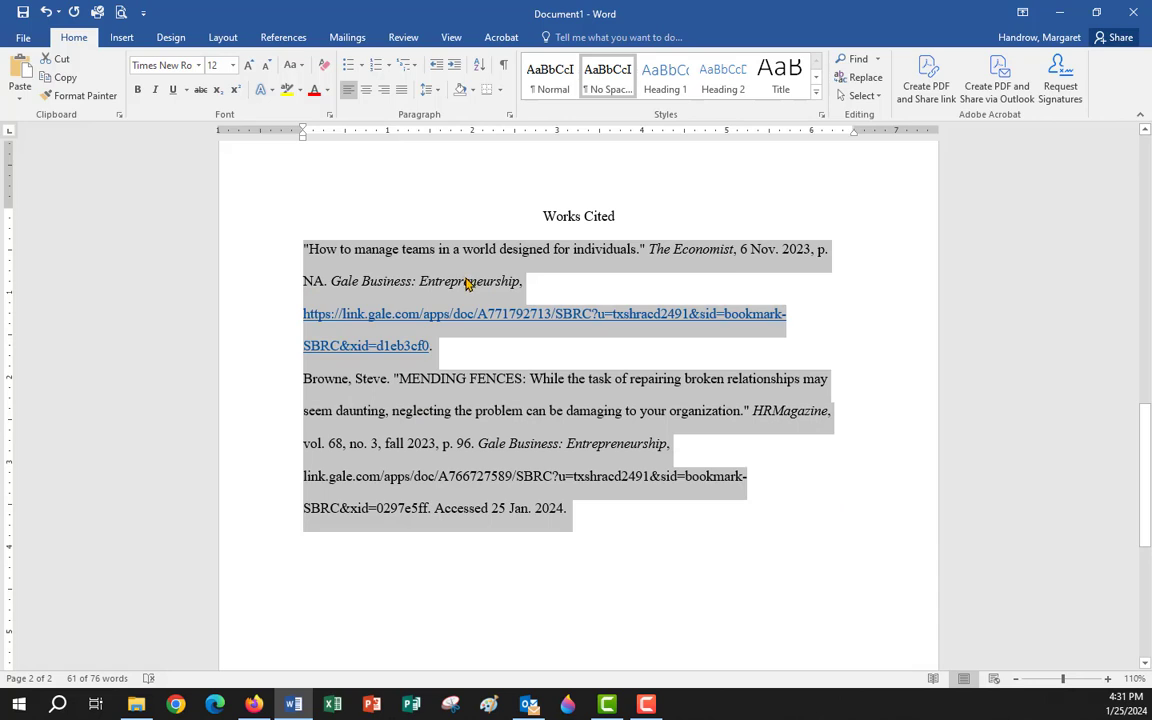
click(699, 525)
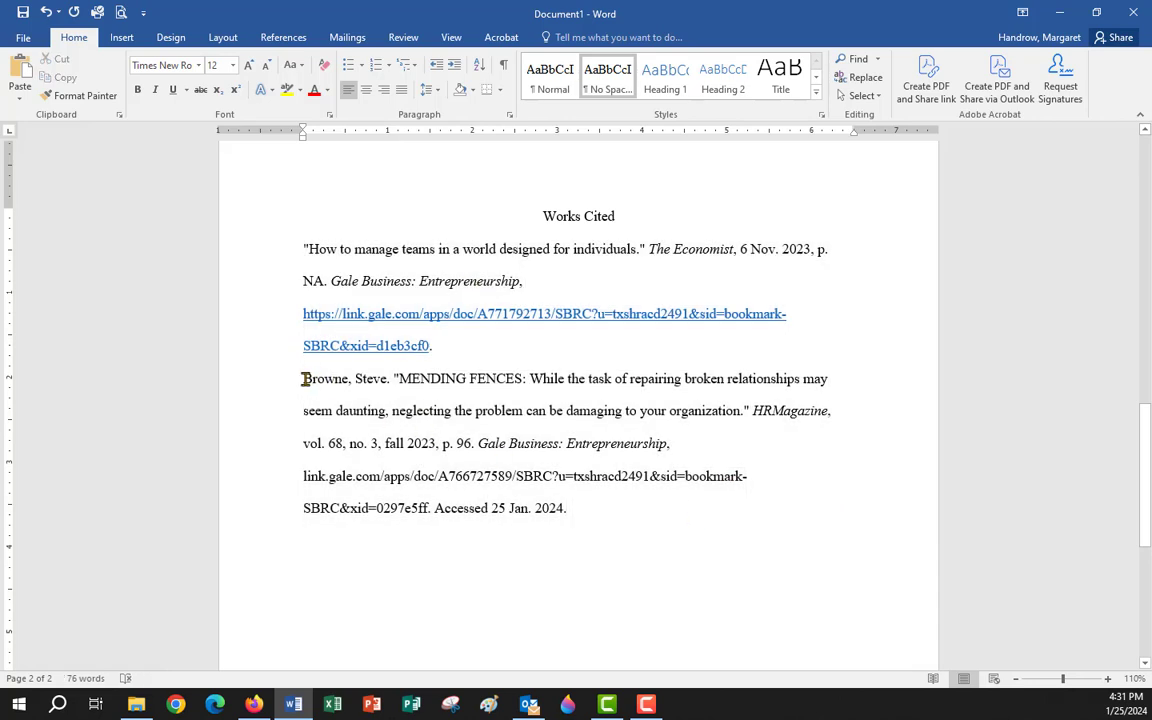
drag(303, 378, 645, 508)
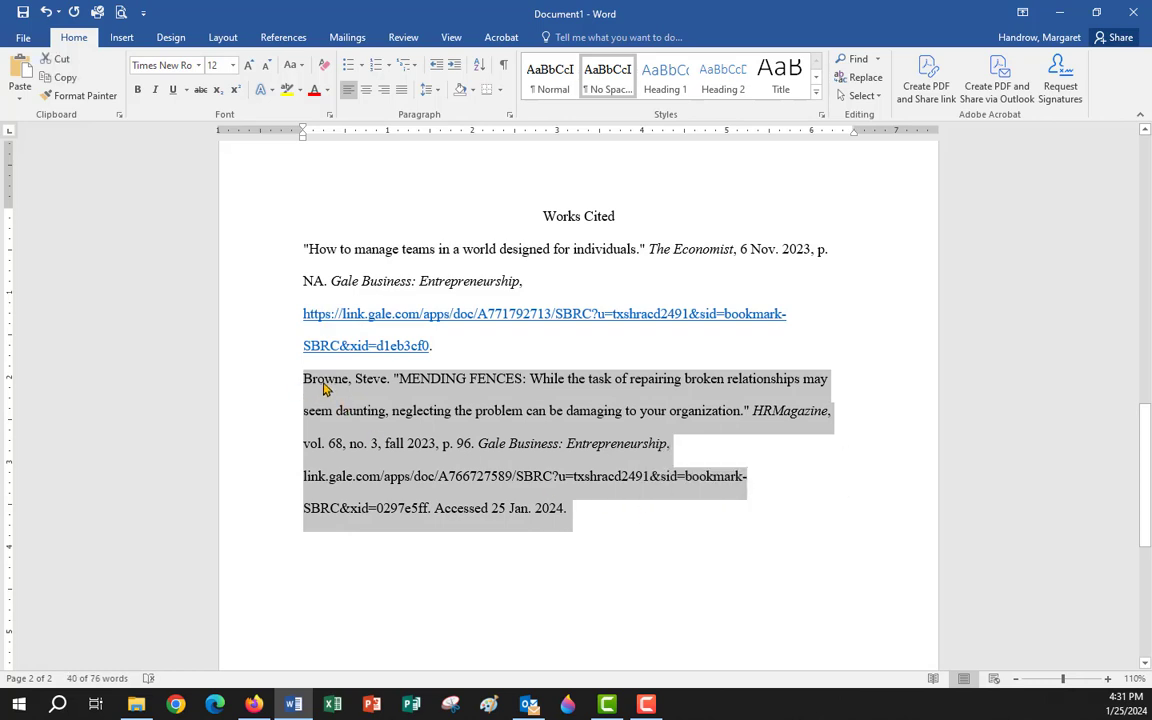
drag(315, 385, 260, 253)
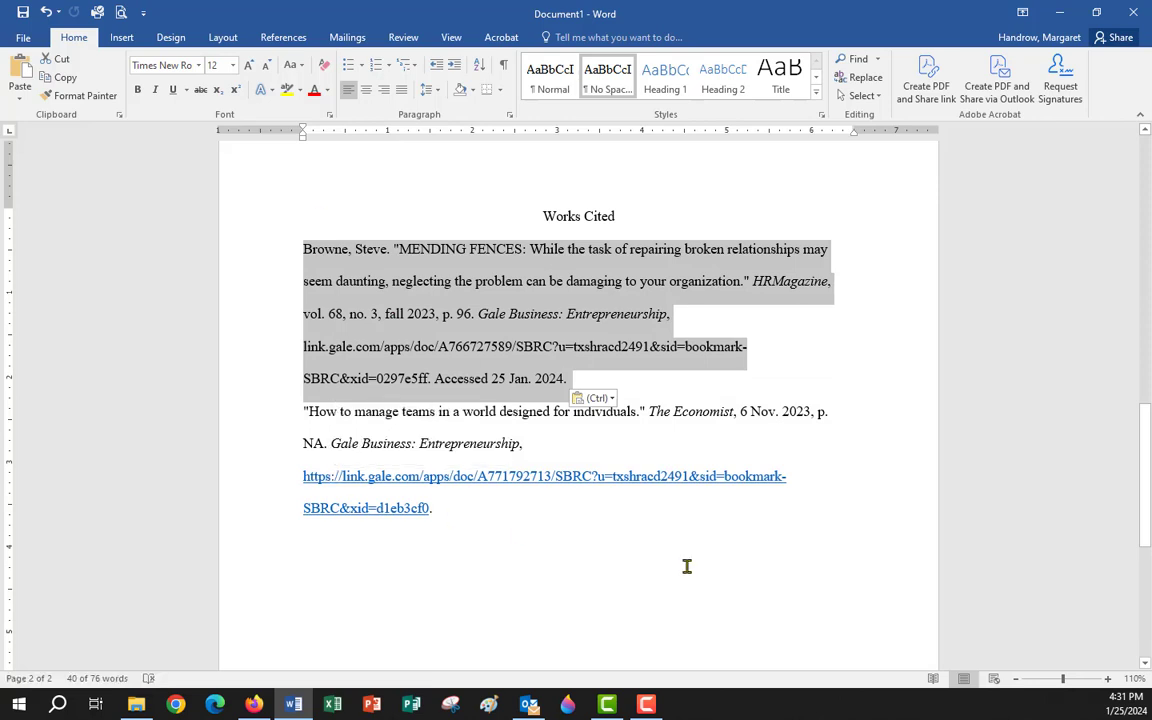
click(433, 313)
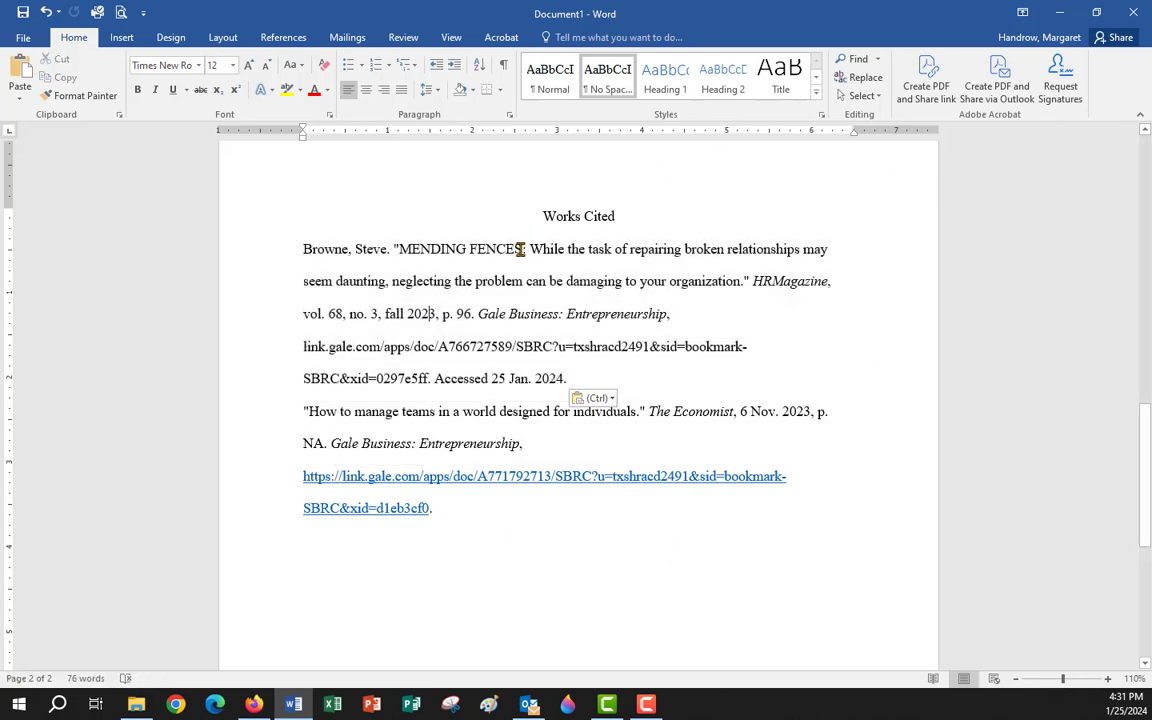
Change MENDING FENCES to Mending Fences and capitalize each word of the remaining title.
drag(520, 250, 428, 253)
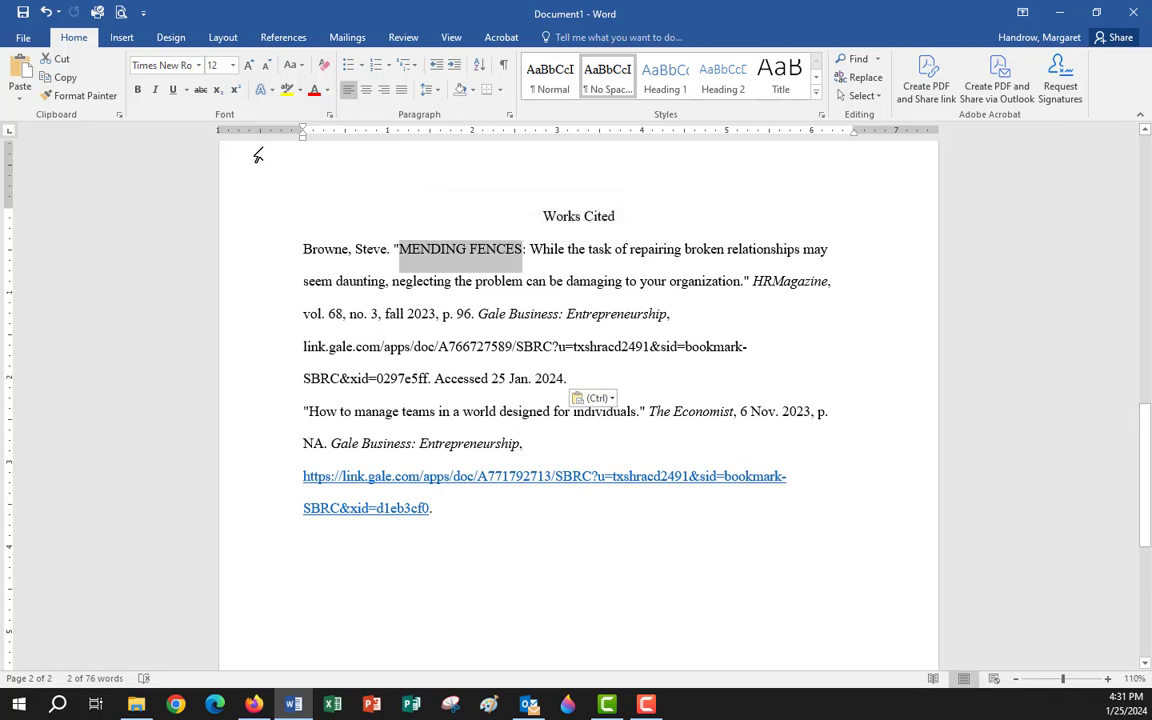
click(302, 70)
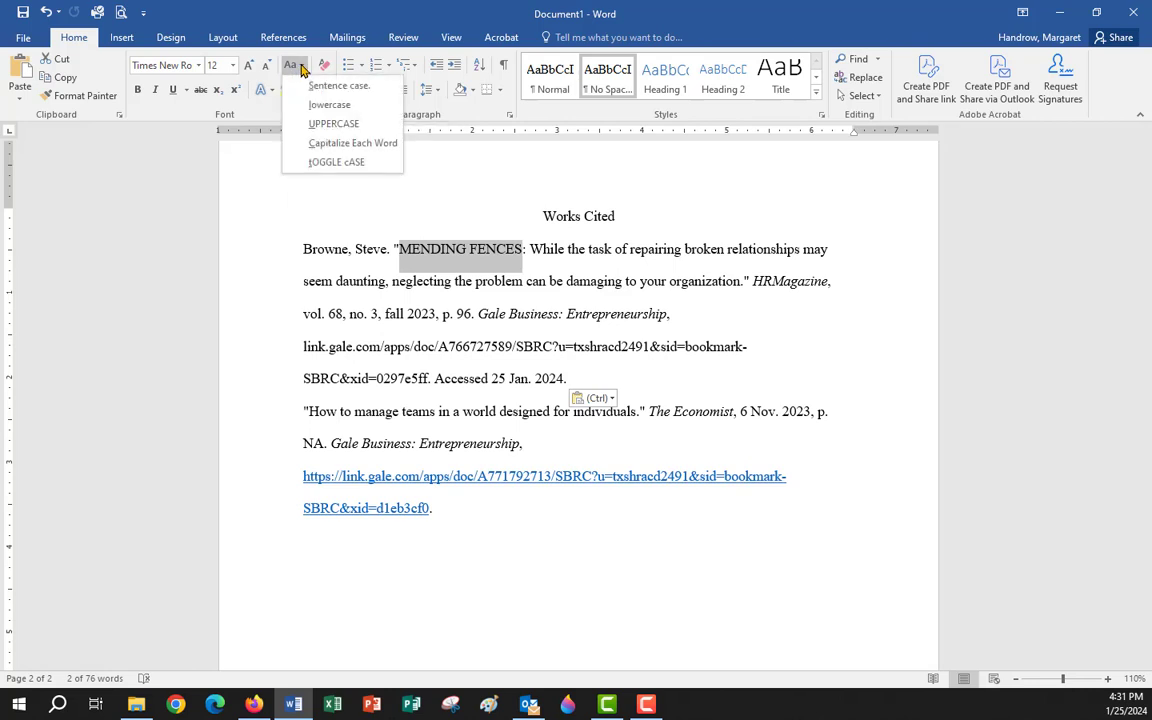
click(331, 146)
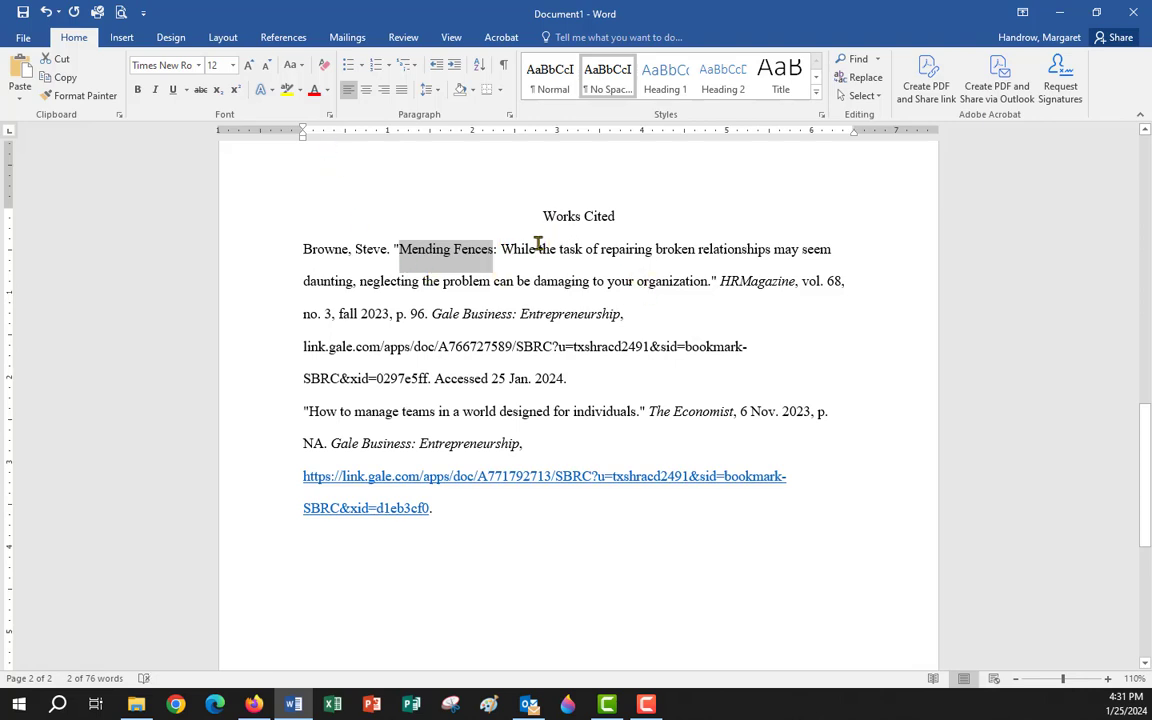
drag(541, 246, 703, 291)
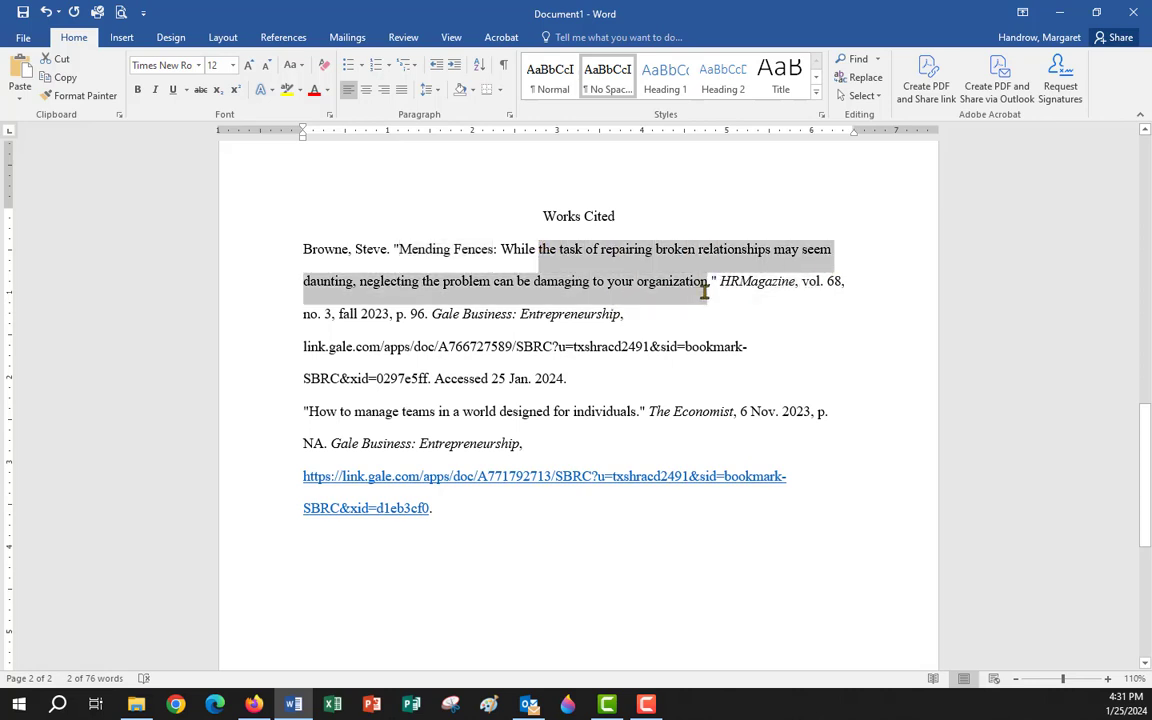
click(295, 66)
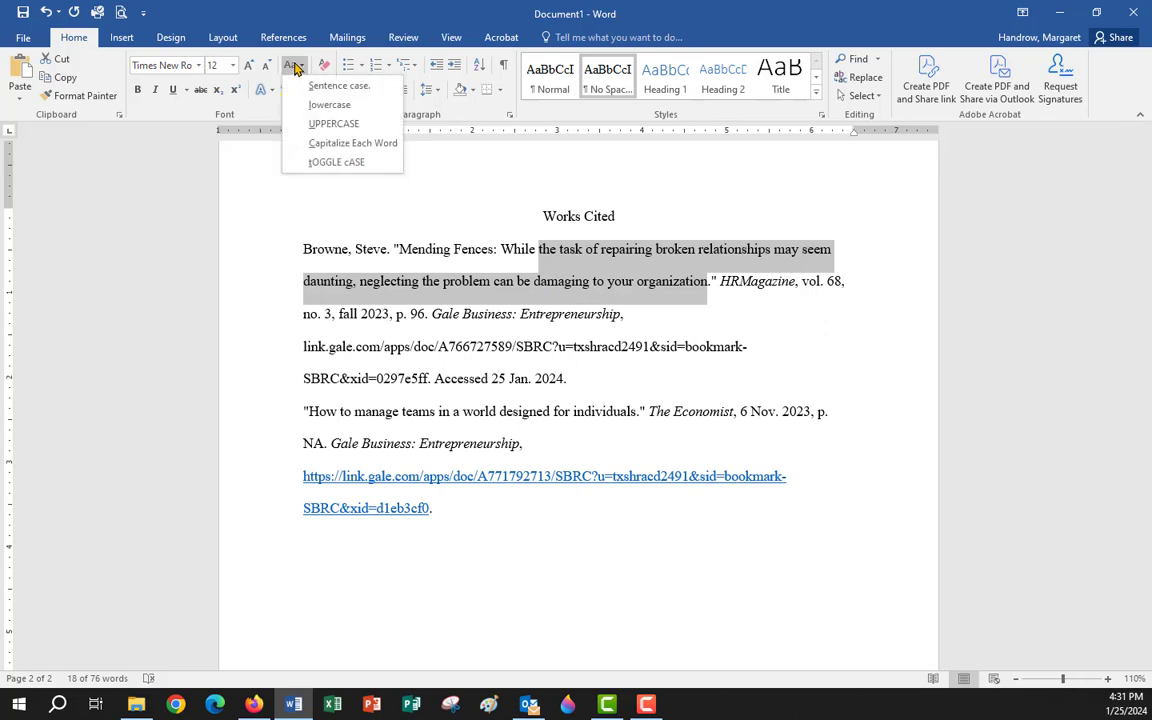
click(337, 146)
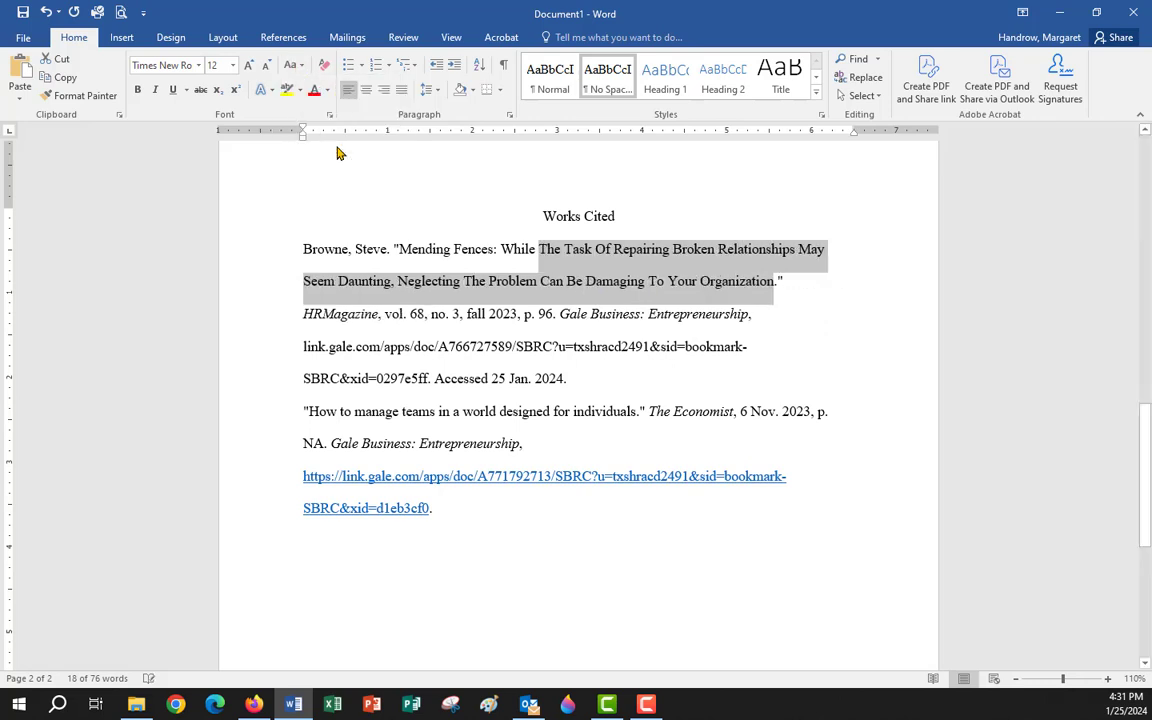
Lowercase 'The' and 'Of' in the Browne article title.
click(545, 254)
key(BackSpace)
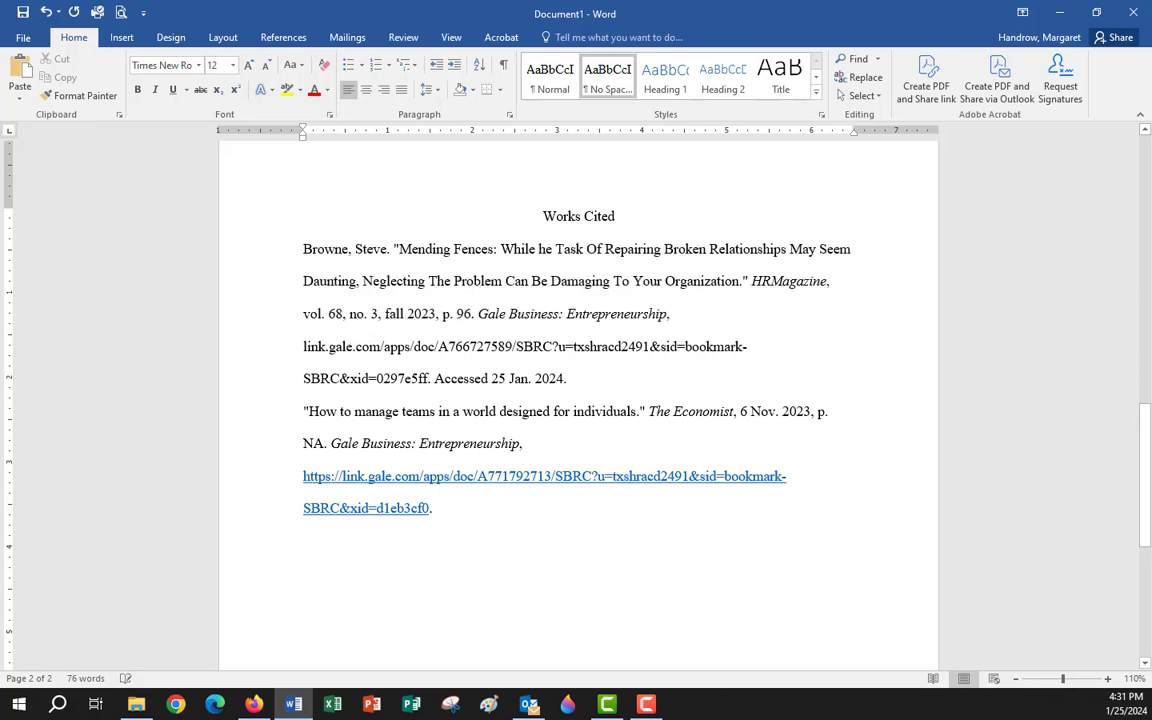
text(t)
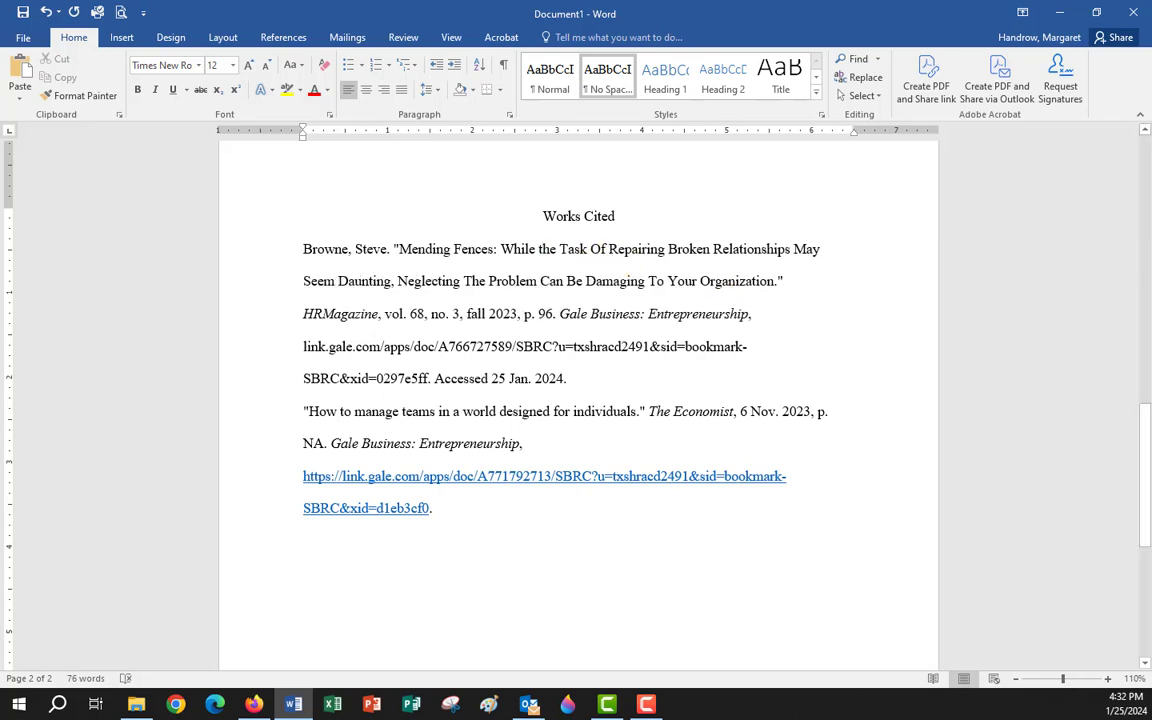
key(BackSpace)
text(o)
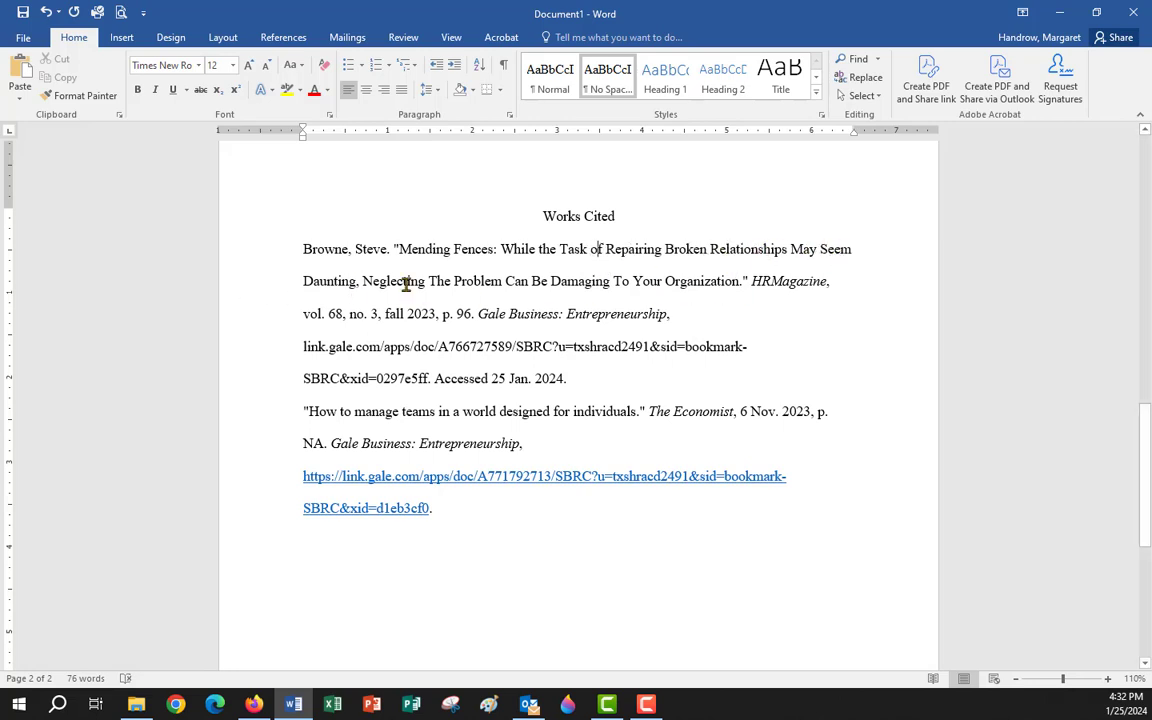
Retype 'Be' and 'To' in the Browne title as lowercase 'be' and 'to'.
double_click(535, 281)
key(BackSpace)
text(be)
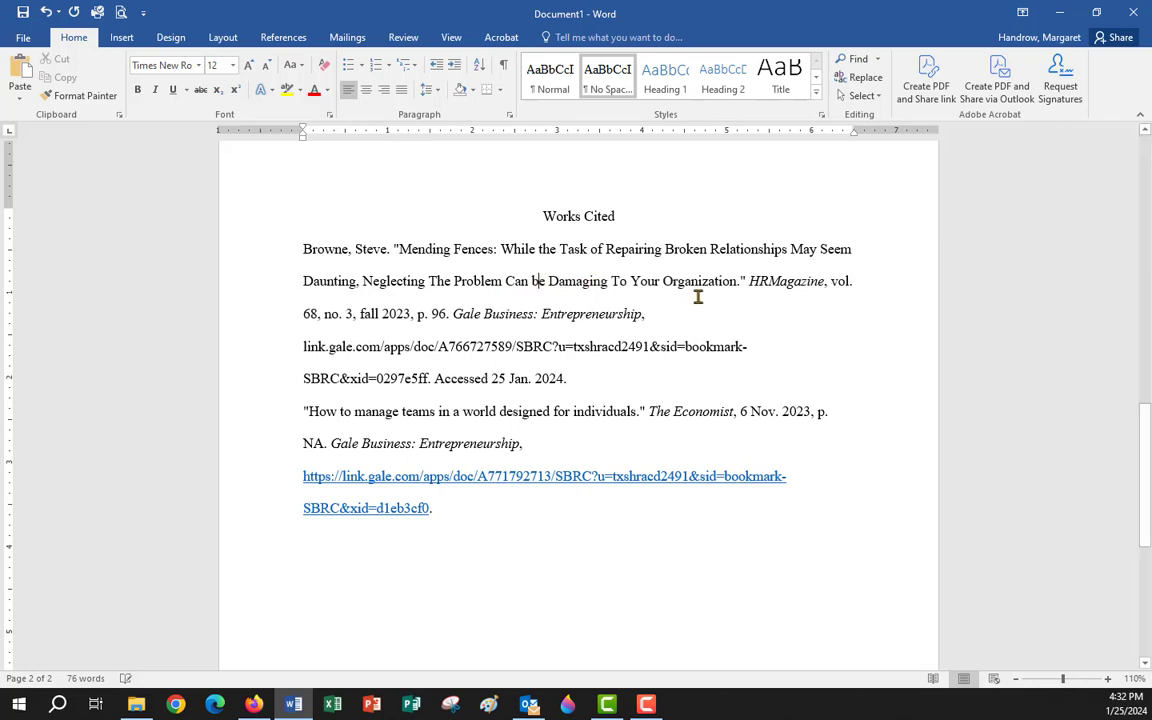
click(616, 283)
key(BackSpace)
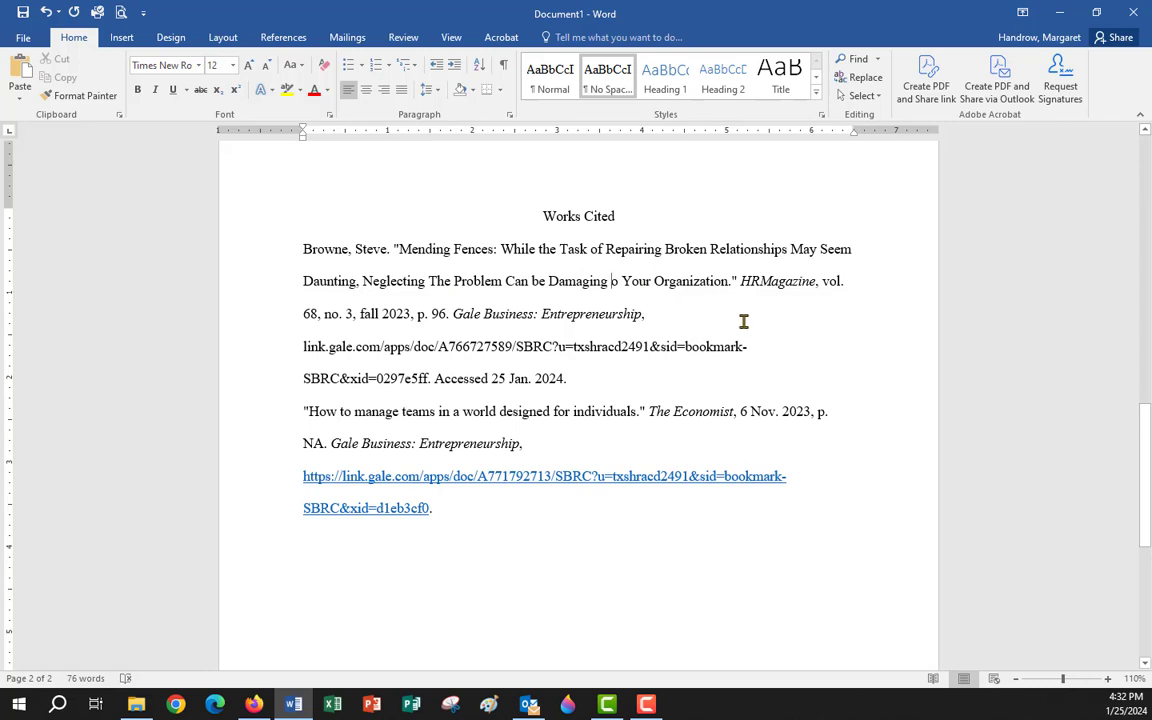
text(t)
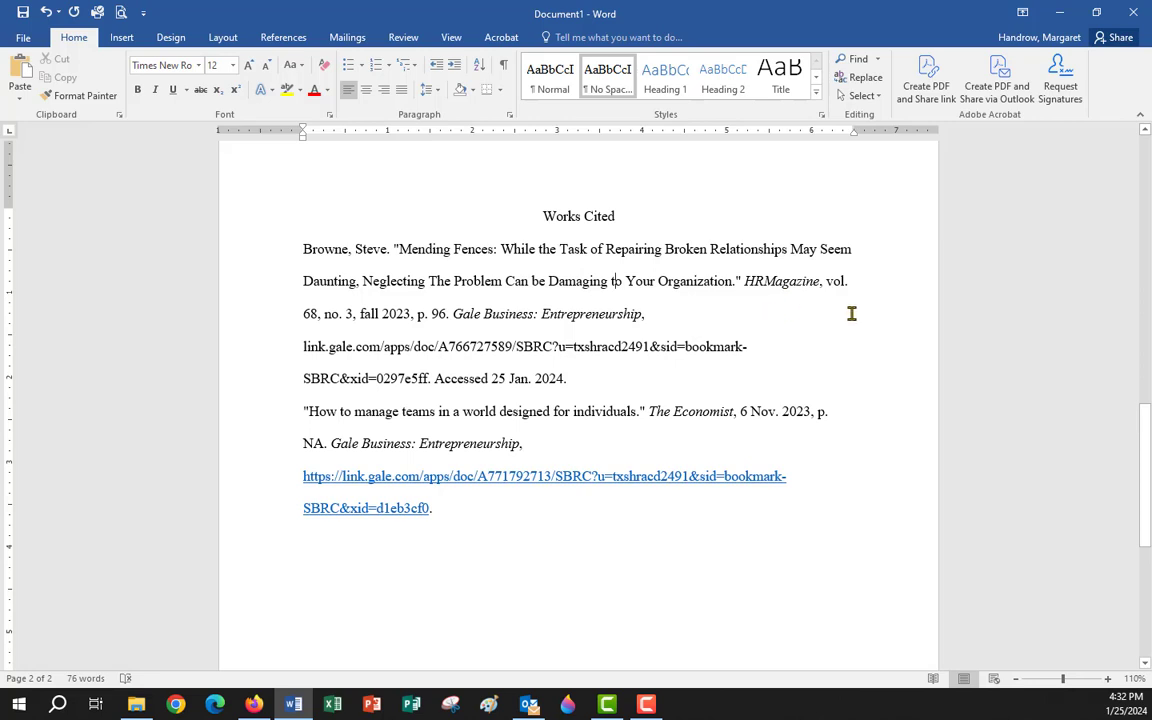
Replace 'The' with lowercase 'the', then select the italic HRMagazine and Gale Business: Entrepreneurship names.
double_click(803, 250)
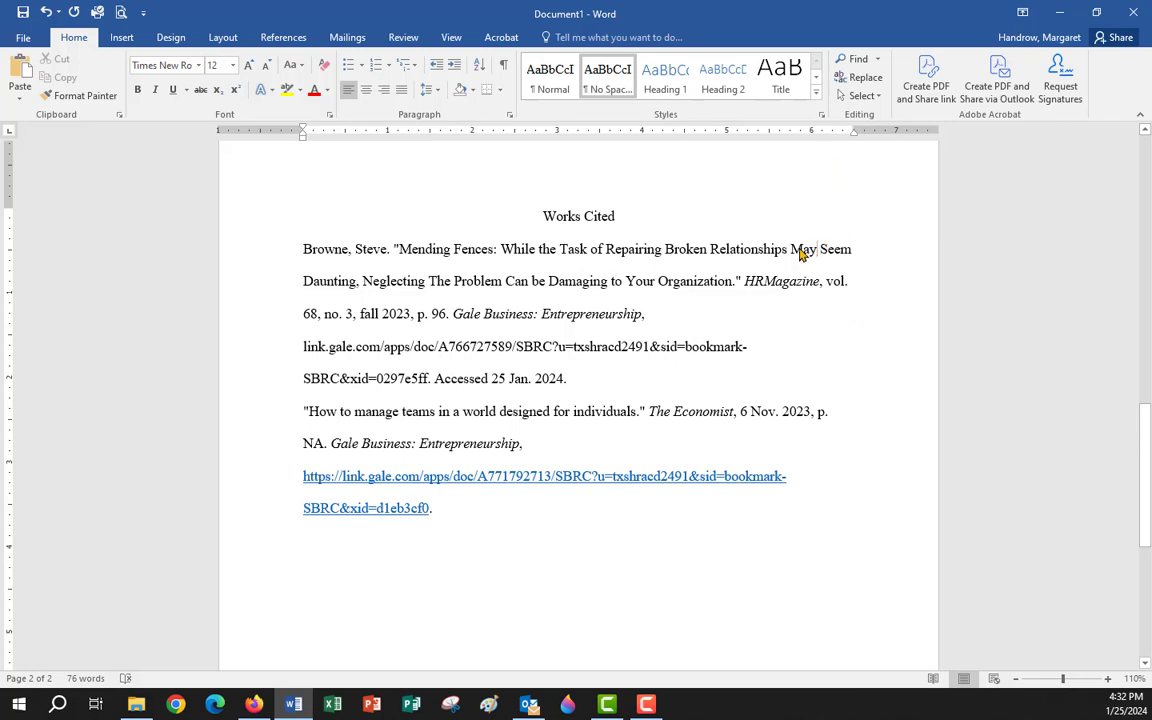
double_click(548, 249)
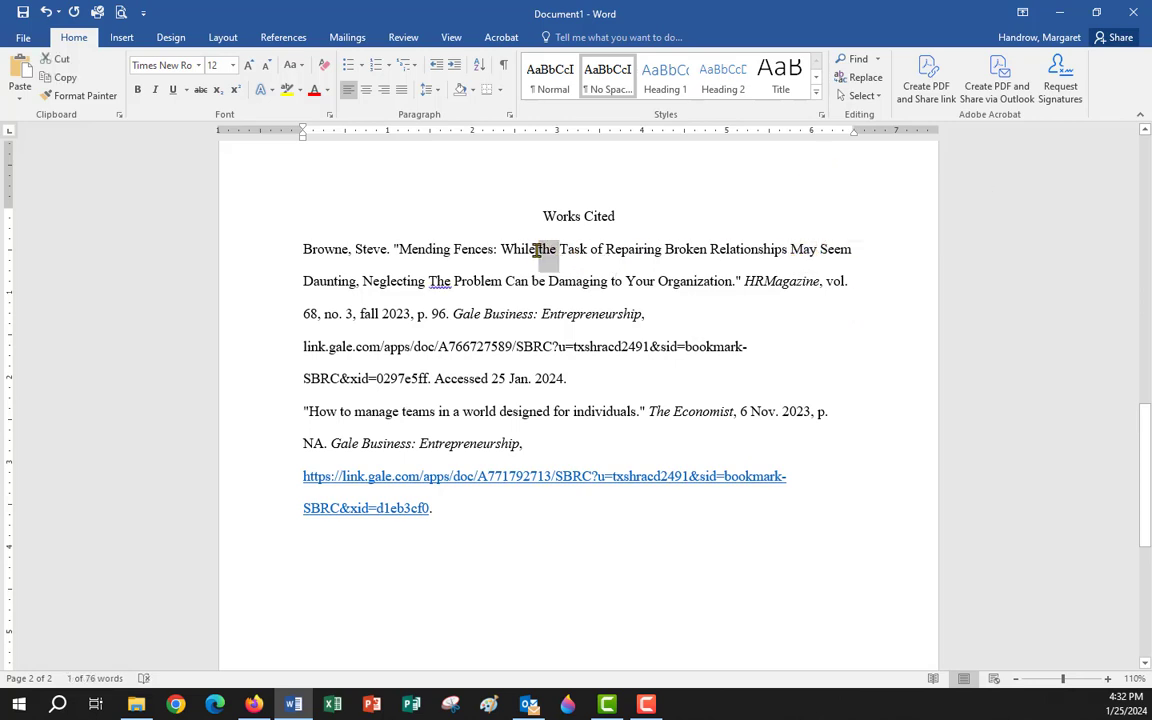
right_click(440, 281)
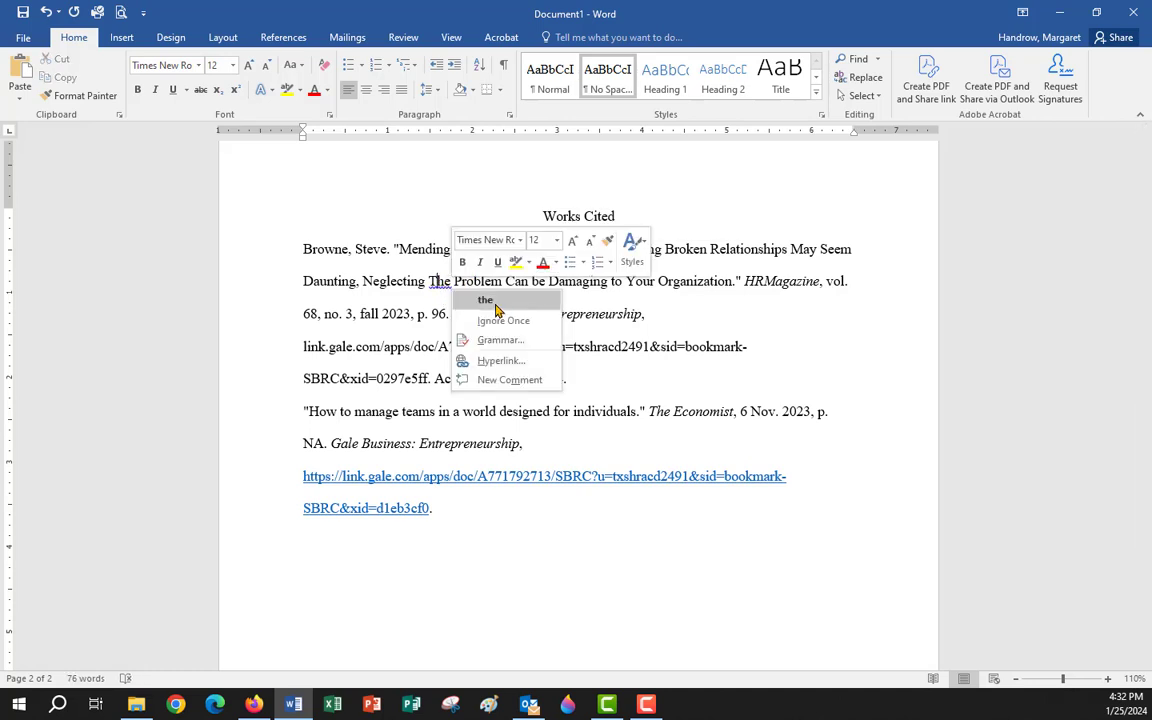
click(496, 304)
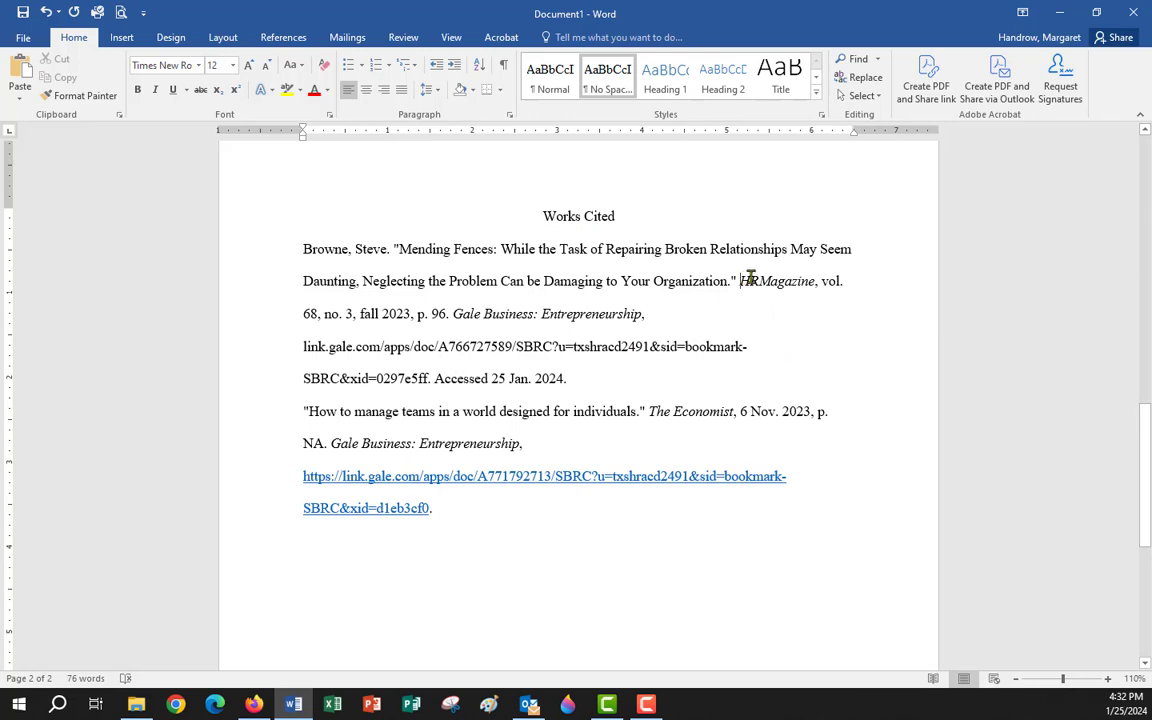
drag(742, 281, 820, 275)
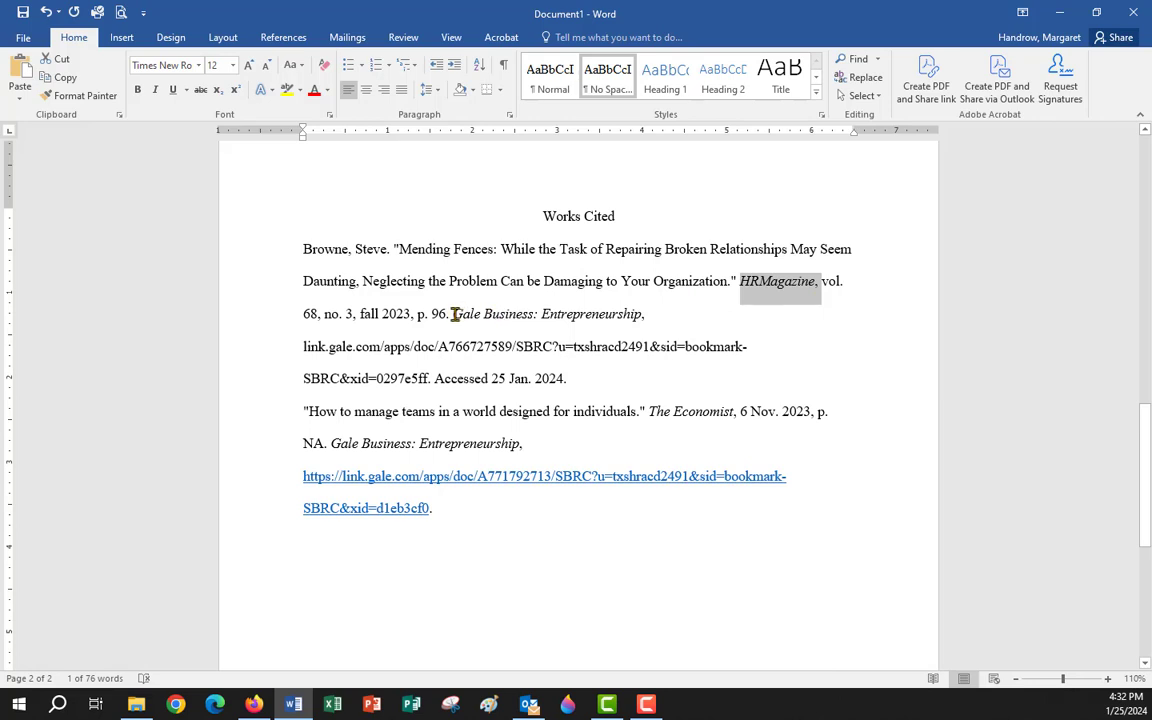
drag(453, 314, 621, 314)
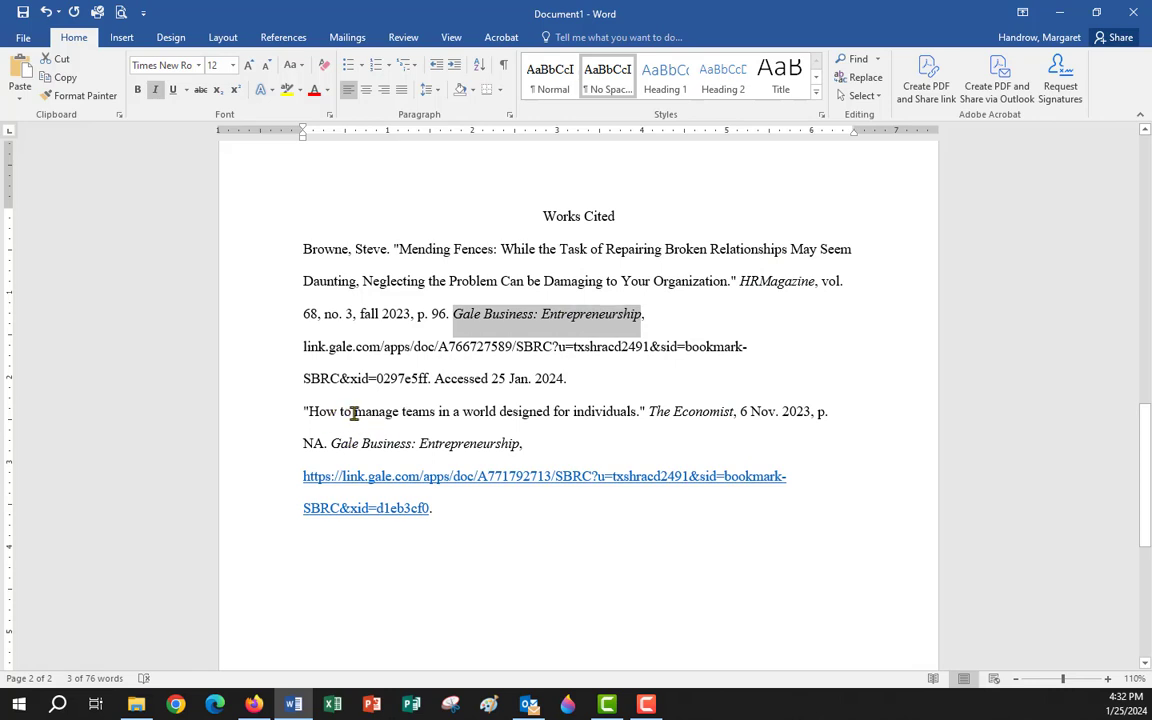
Capitalize each word of the Economist title, keeping 'in' and 'a' lowercase.
drag(354, 411, 636, 413)
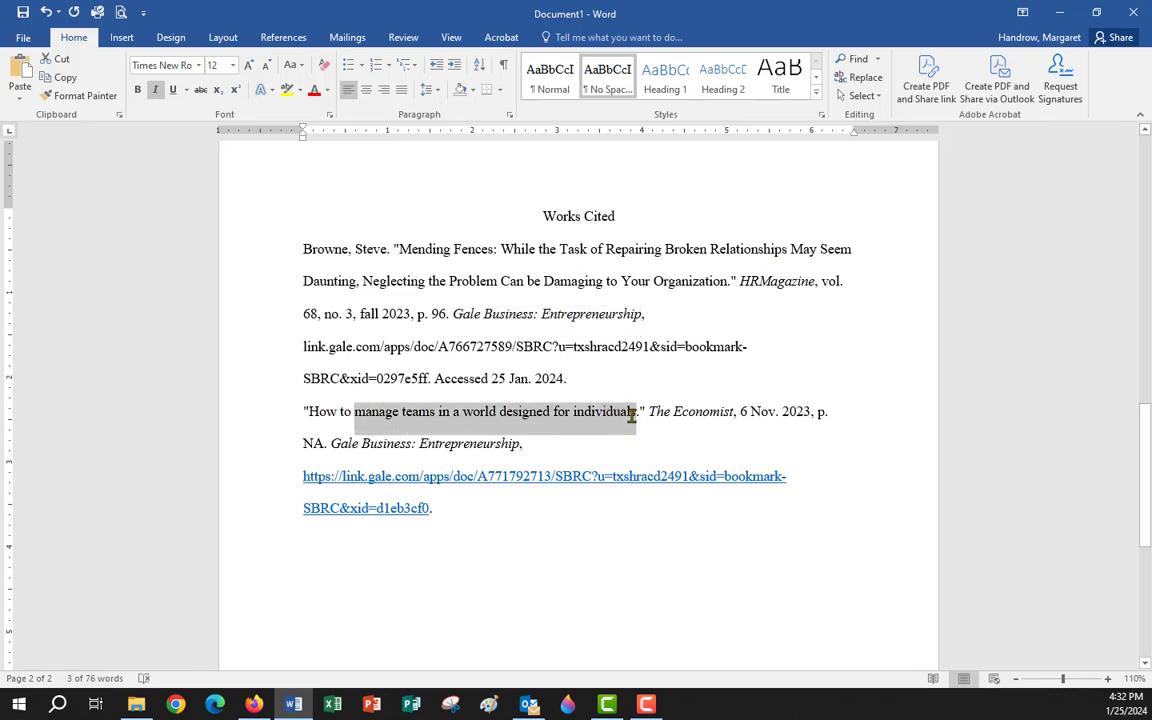
click(300, 66)
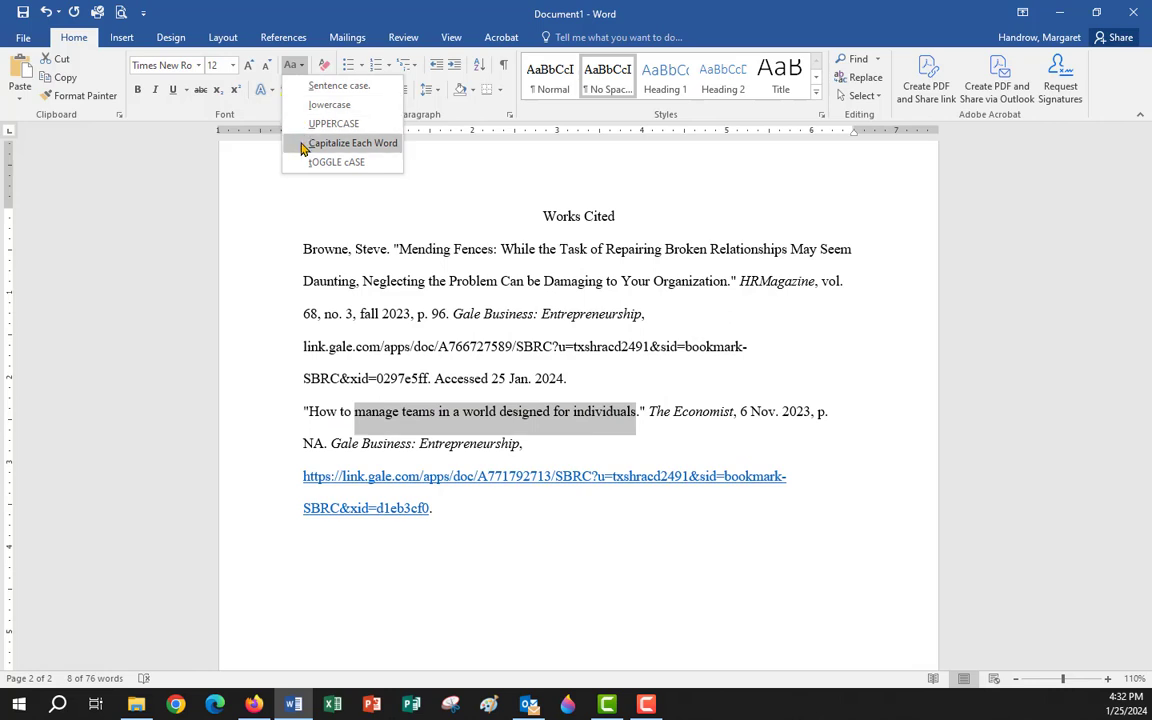
click(300, 141)
click(447, 411)
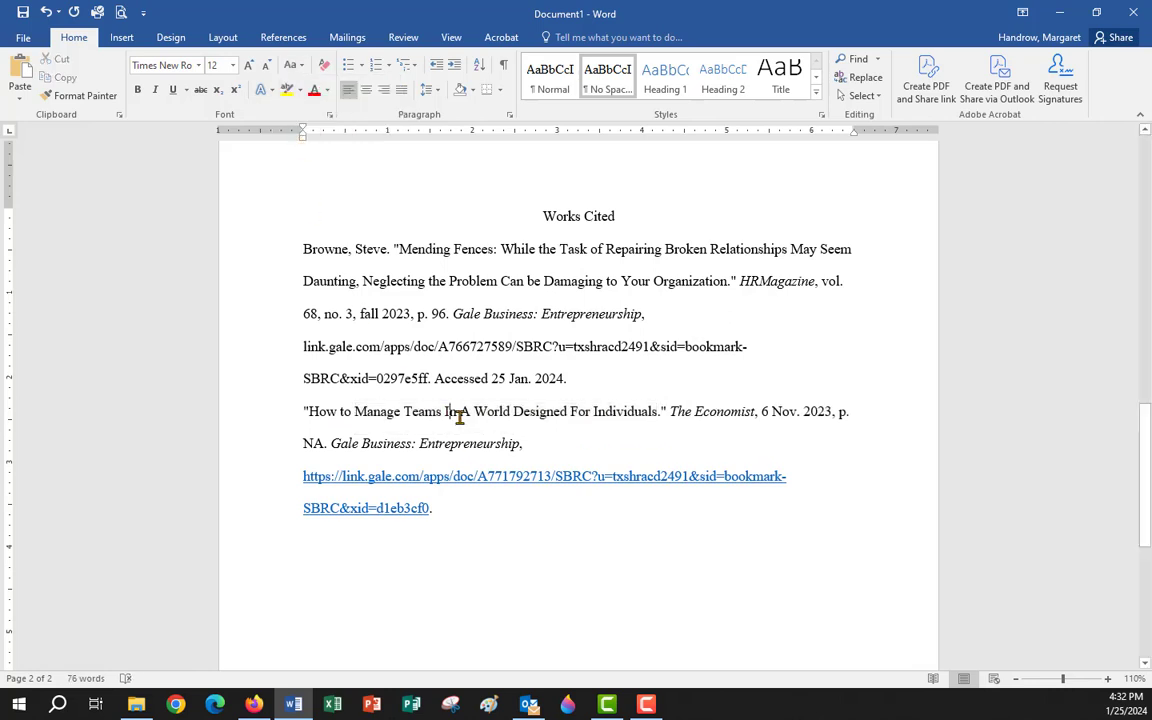
key(BackSpace)
text(i)
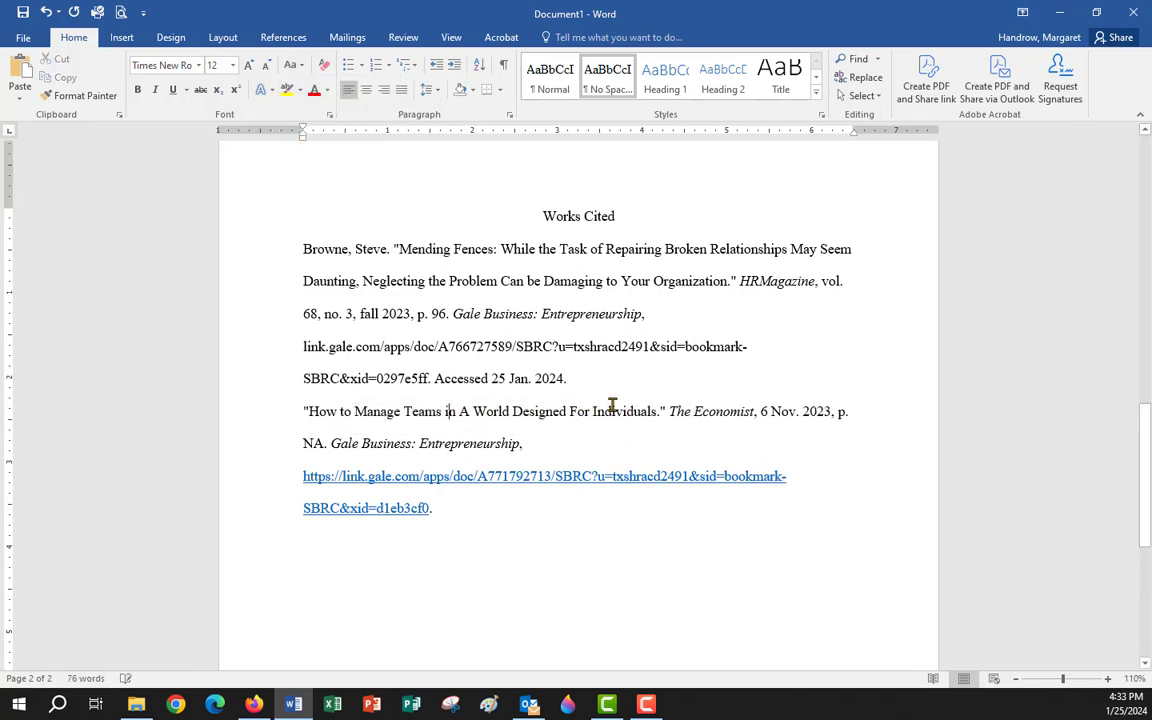
click(468, 411)
key(BackSpace)
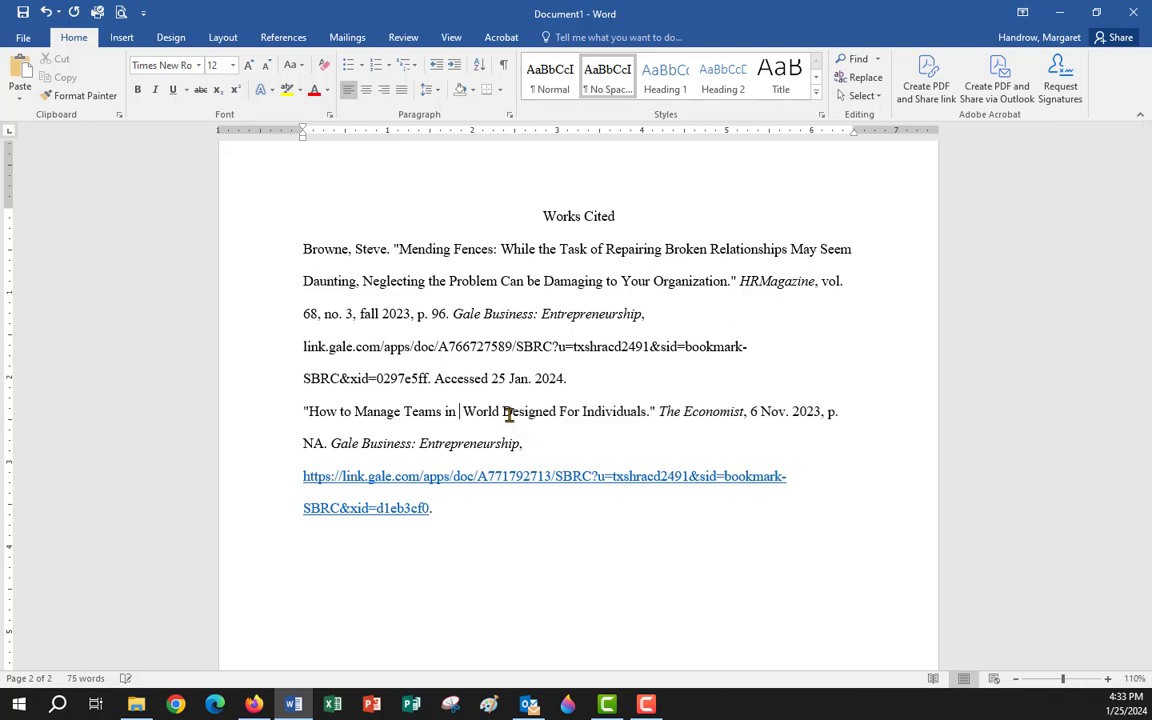
text(a)
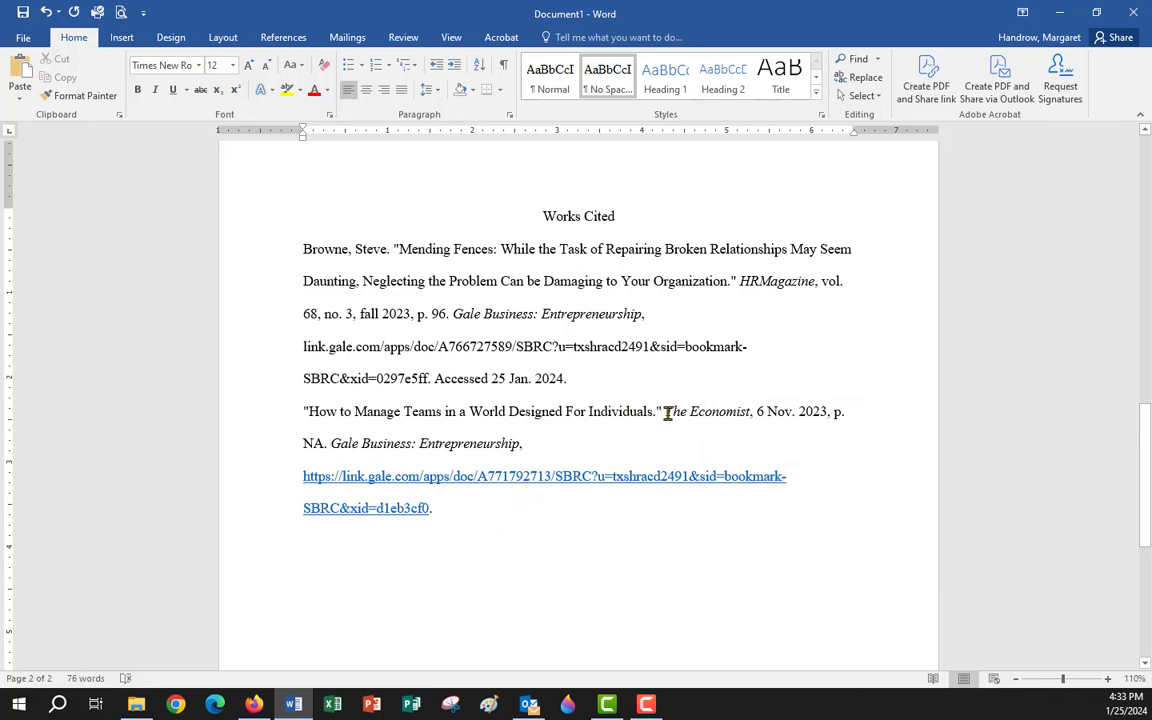
Select The Economist and Gale Business: Entrepreneurship names, then both Works Cited entries.
drag(667, 413, 747, 421)
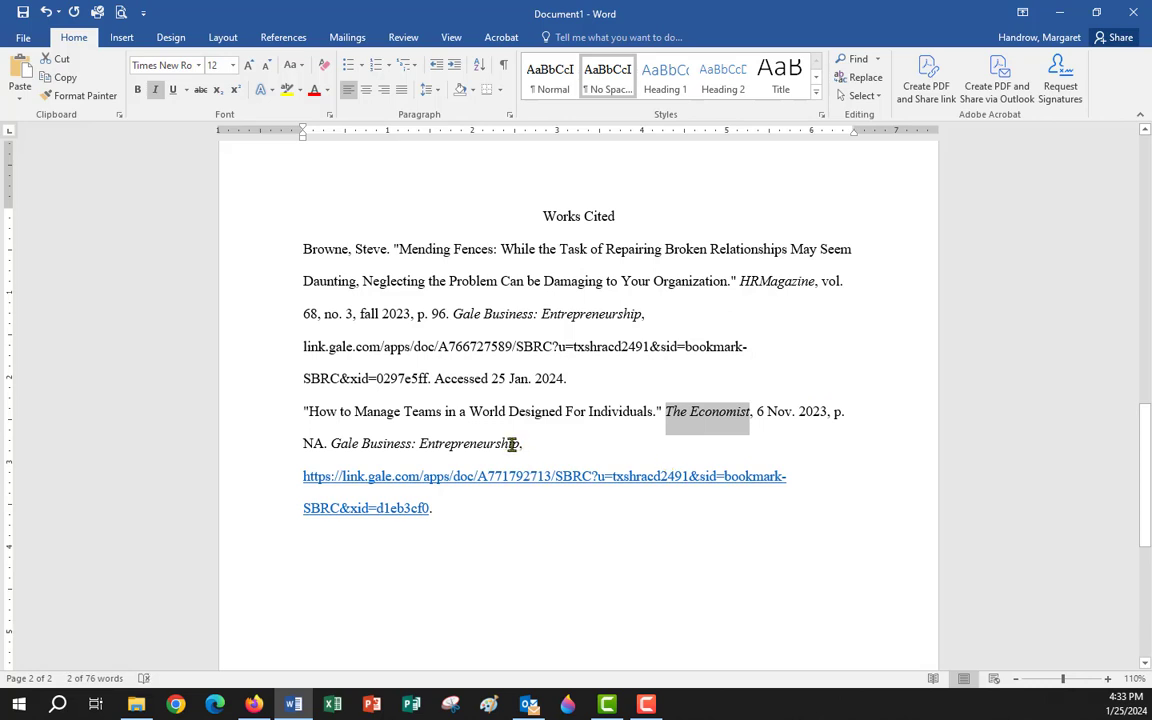
drag(516, 444, 329, 444)
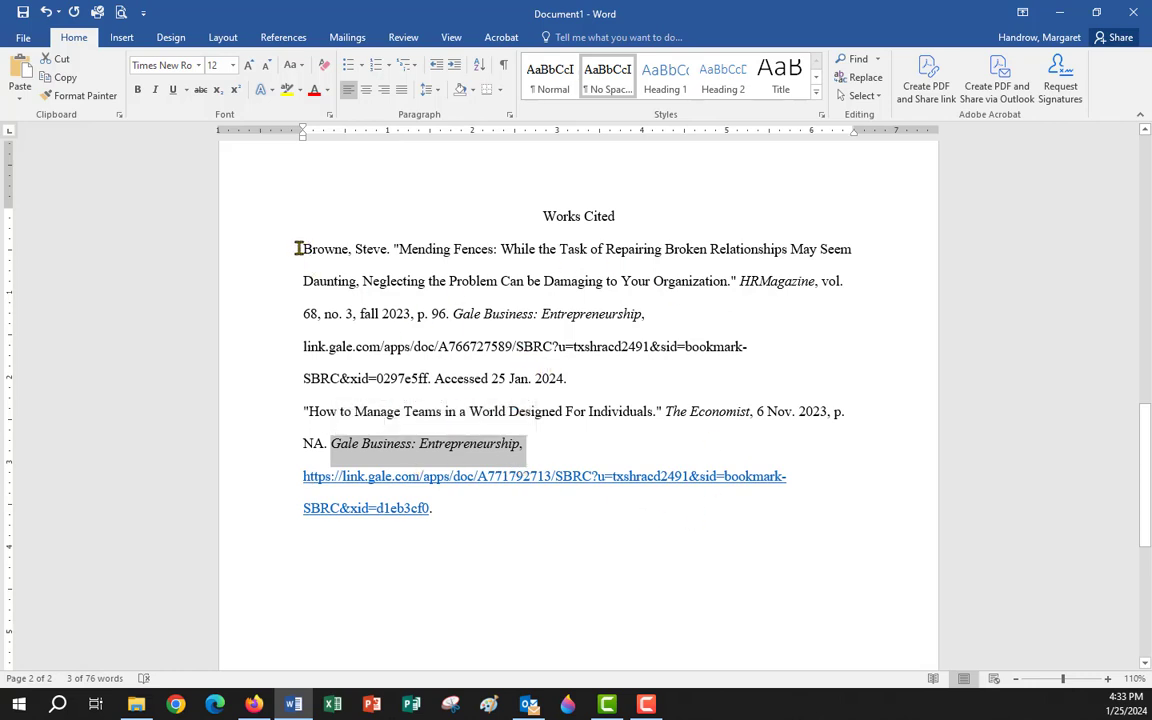
drag(298, 248, 489, 522)
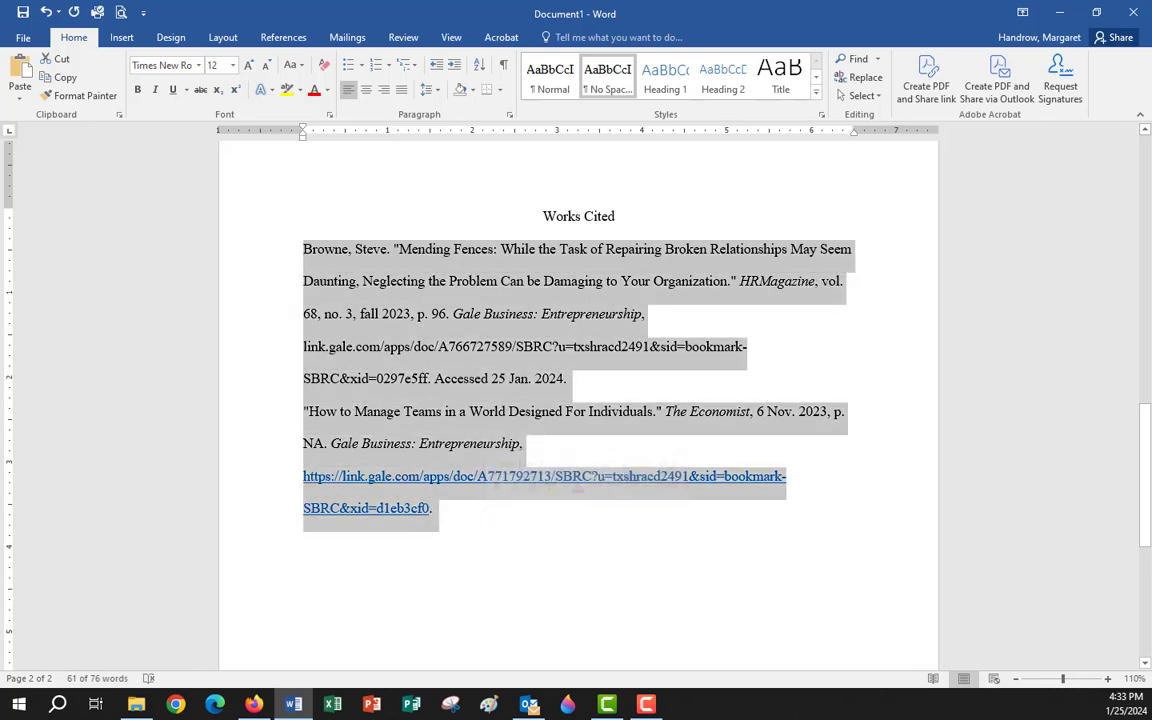
Set Special indentation to Hanging (0.5") for both Works Cited entries, then deselect.
right_click(410, 265)
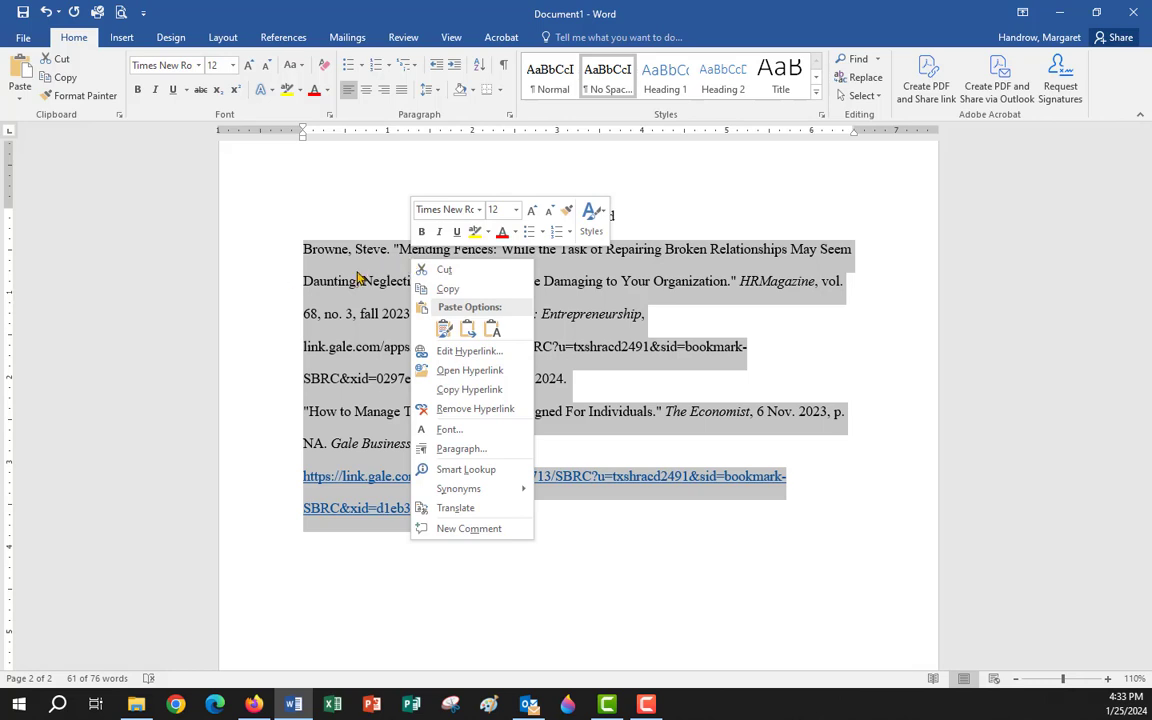
click(452, 450)
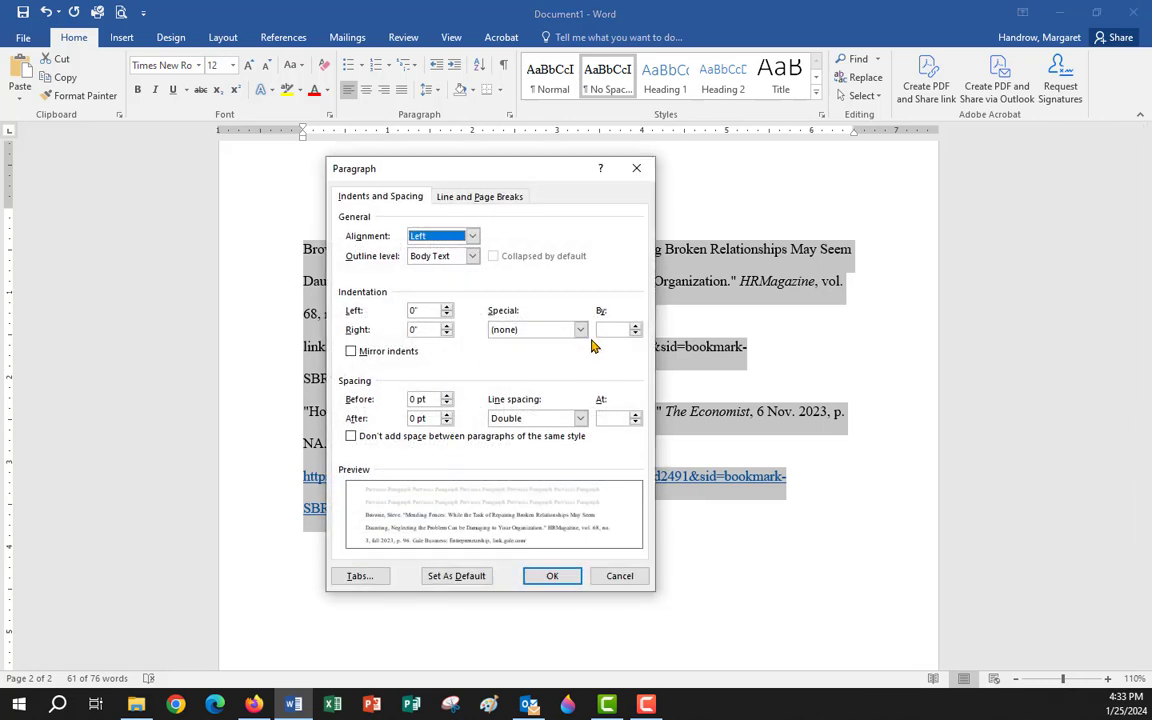
click(581, 330)
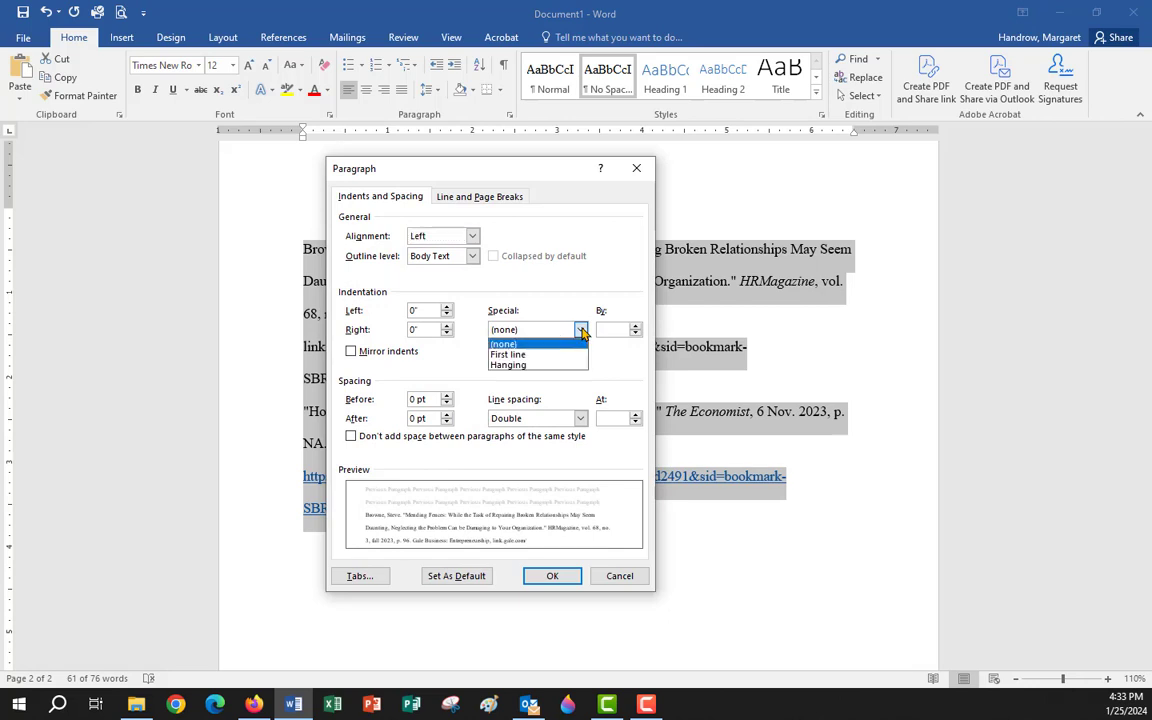
click(513, 366)
click(551, 577)
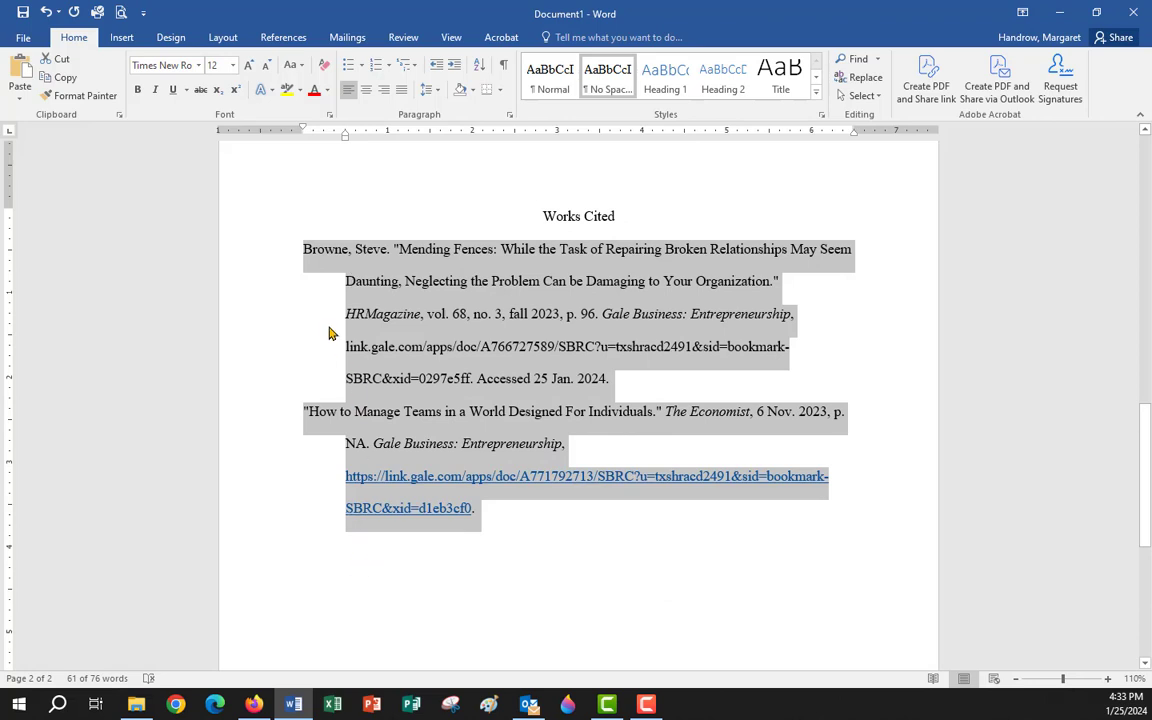
click(316, 250)
click(302, 250)
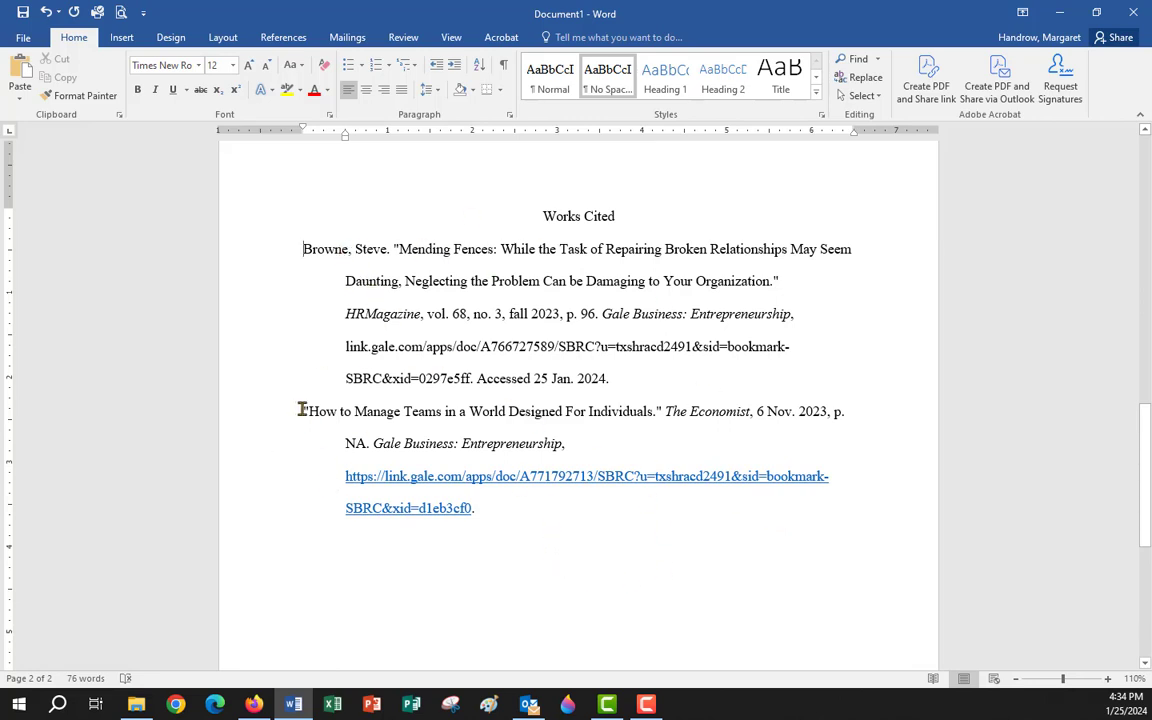
Check the Works Cited entries' article title, author surname Browne and page number 96, then scroll up toward page 1.
drag(300, 409, 664, 425)
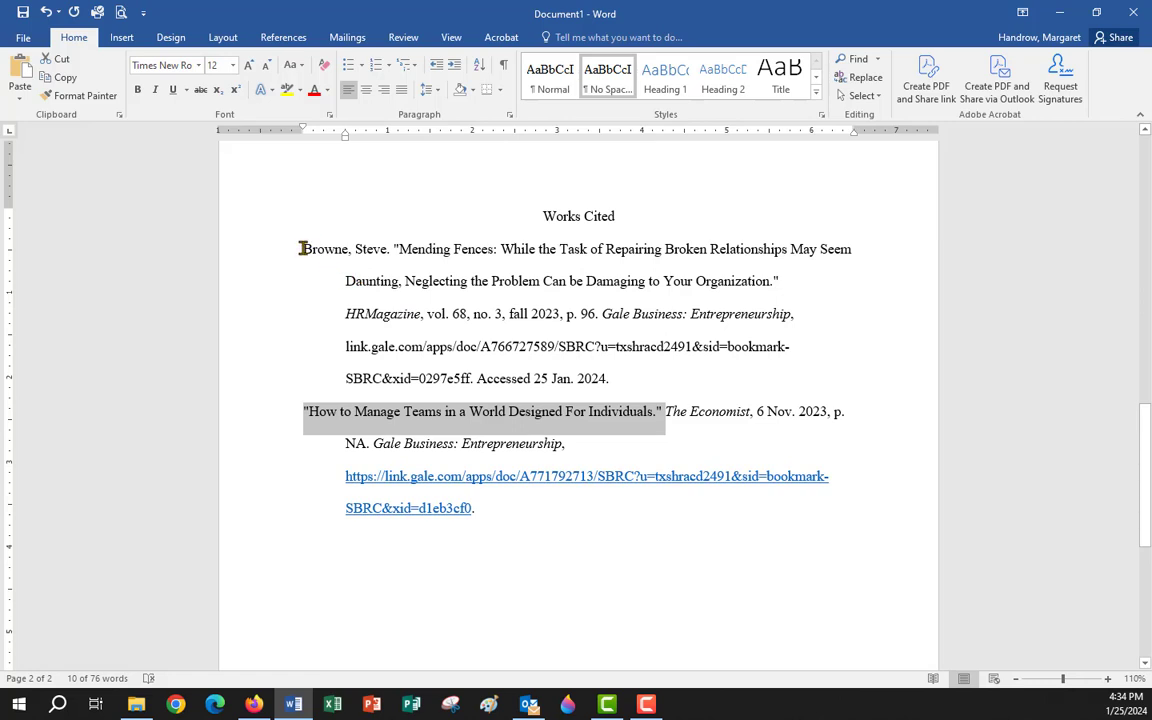
drag(303, 249, 343, 249)
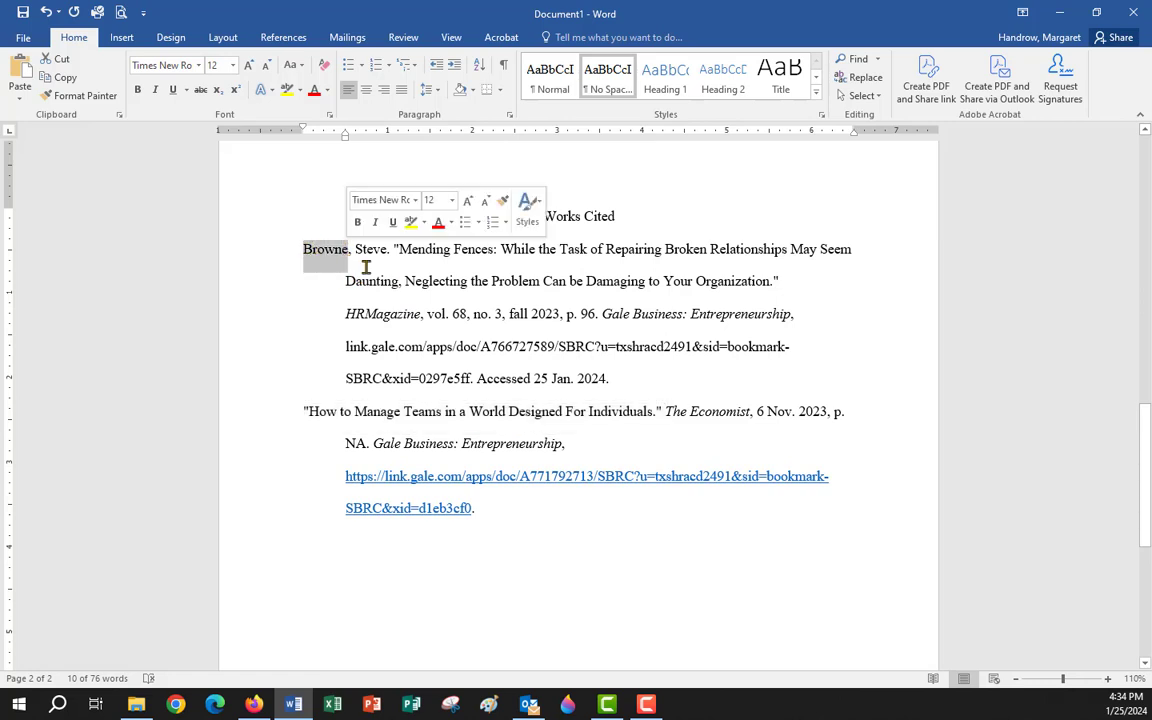
double_click(589, 314)
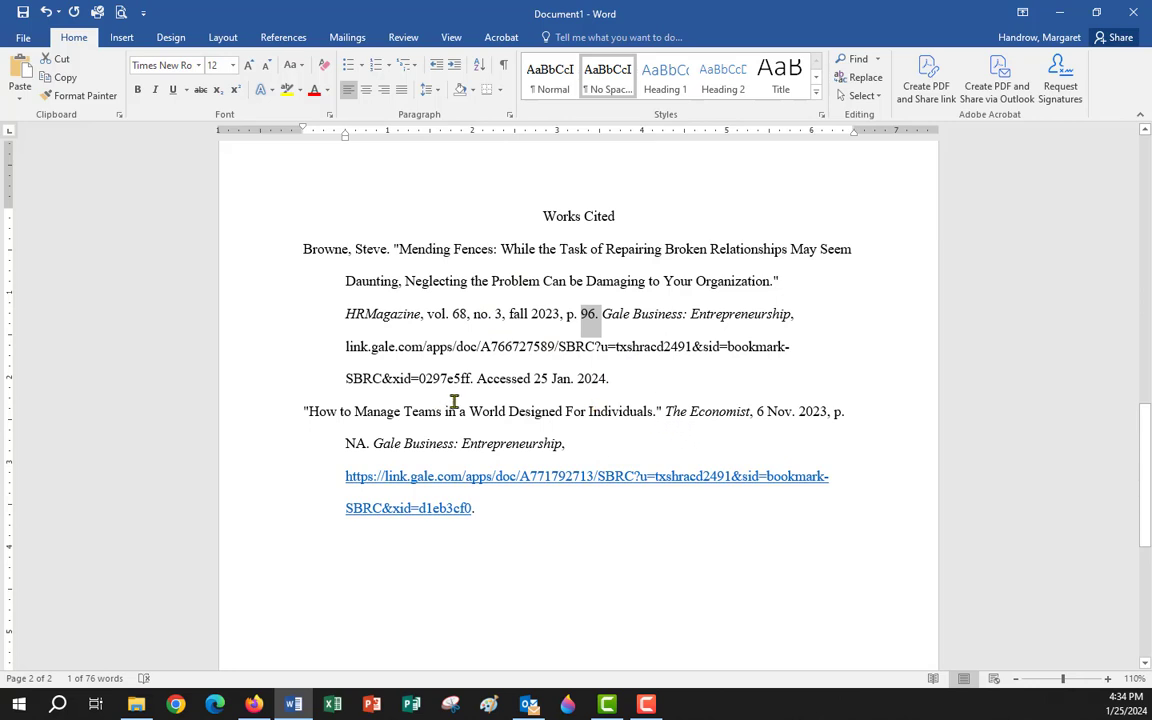
scroll(450, 405, up, 10)
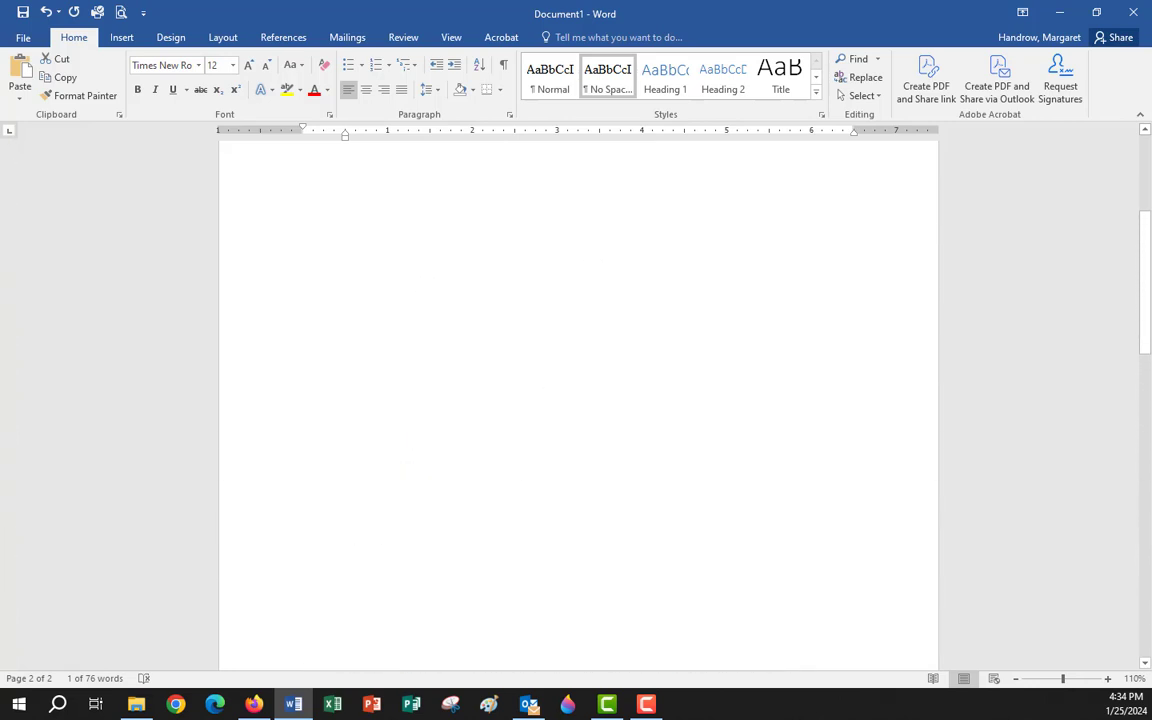
Insert a blank header at the top of the paper's first page.
scroll(410, 420, up, 5)
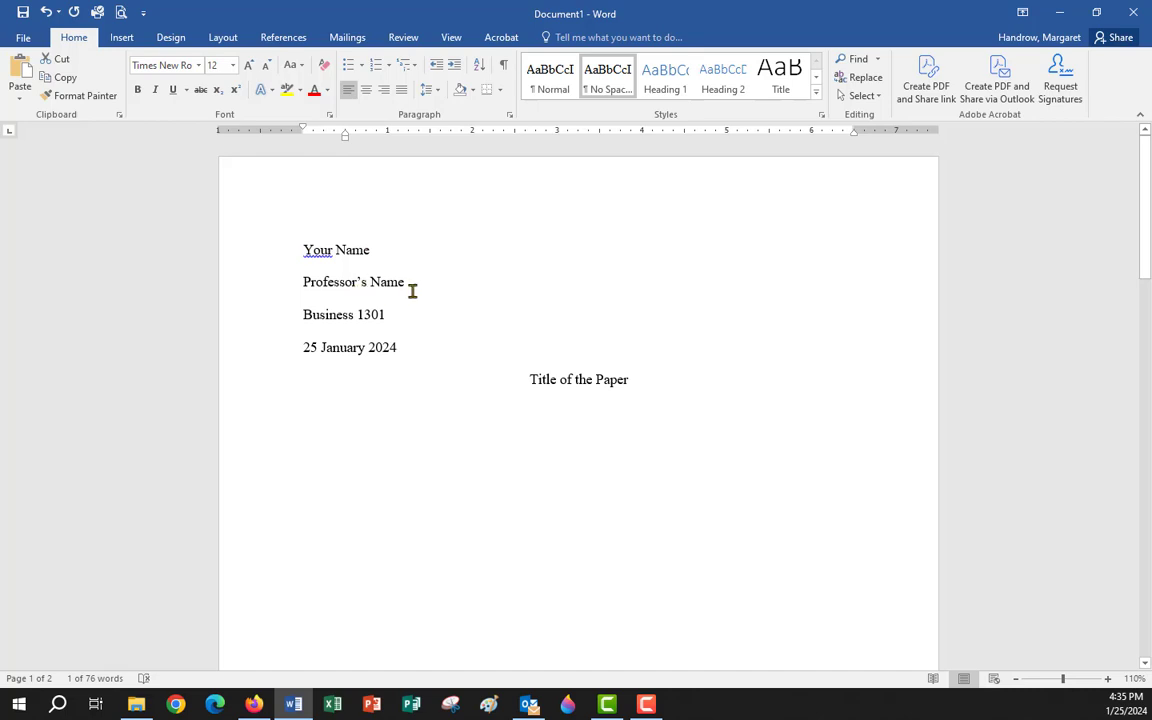
click(303, 350)
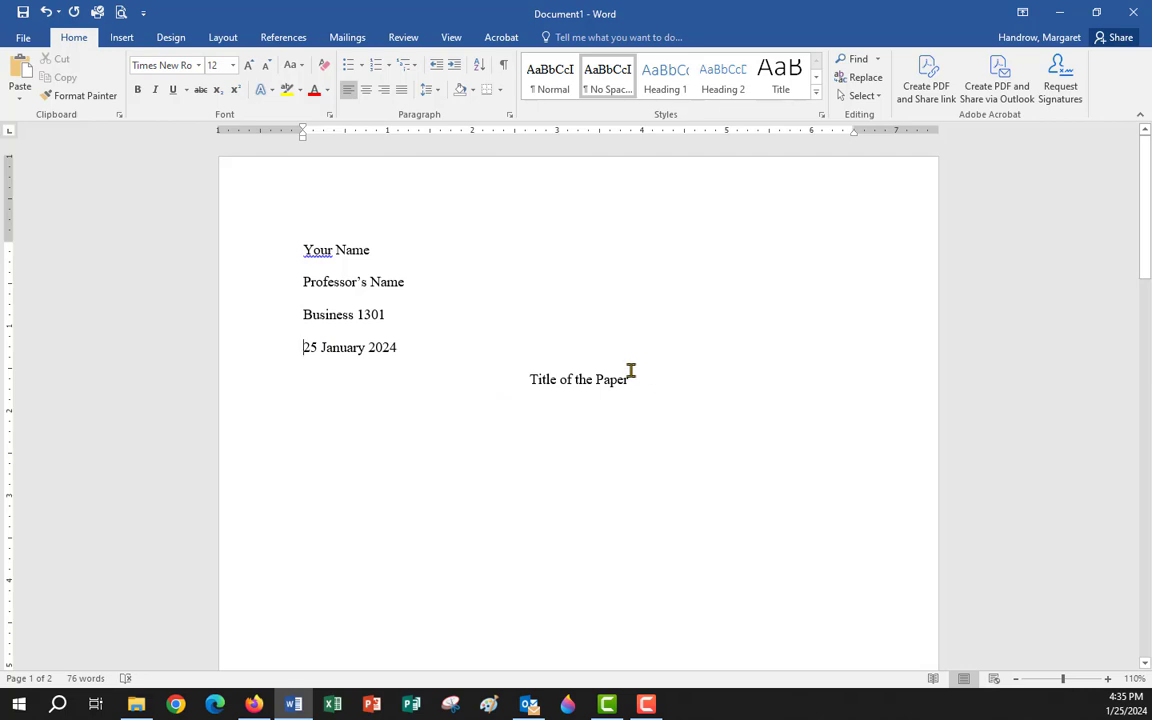
click(122, 38)
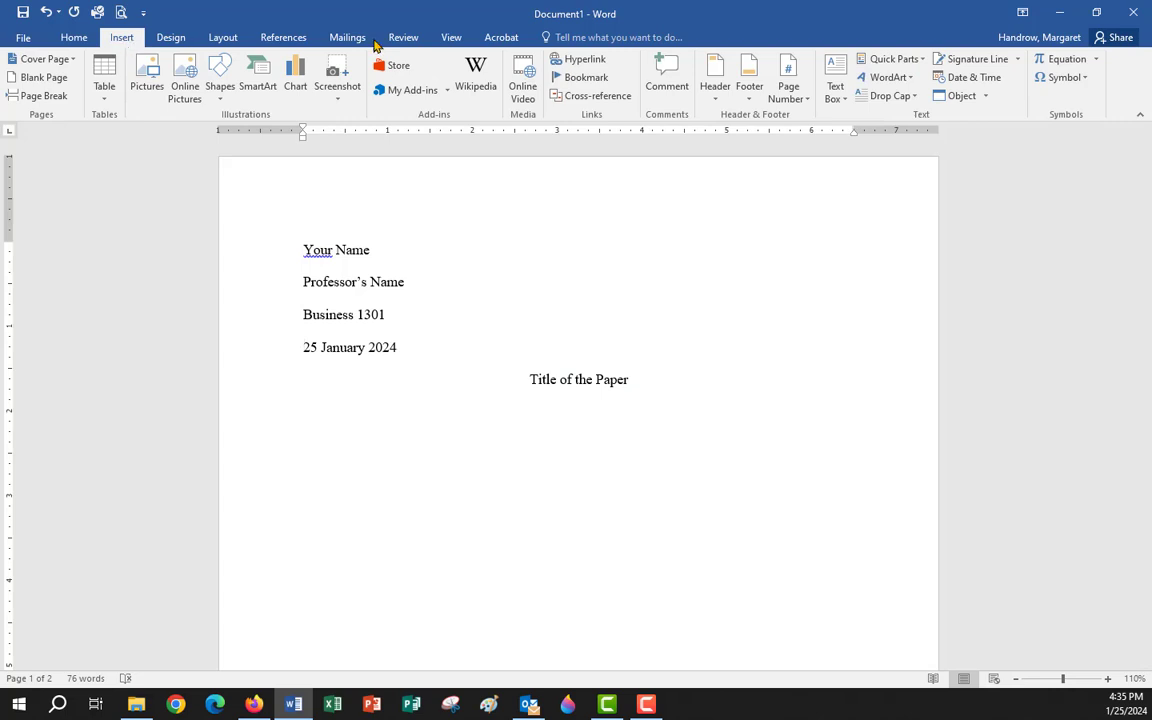
click(714, 70)
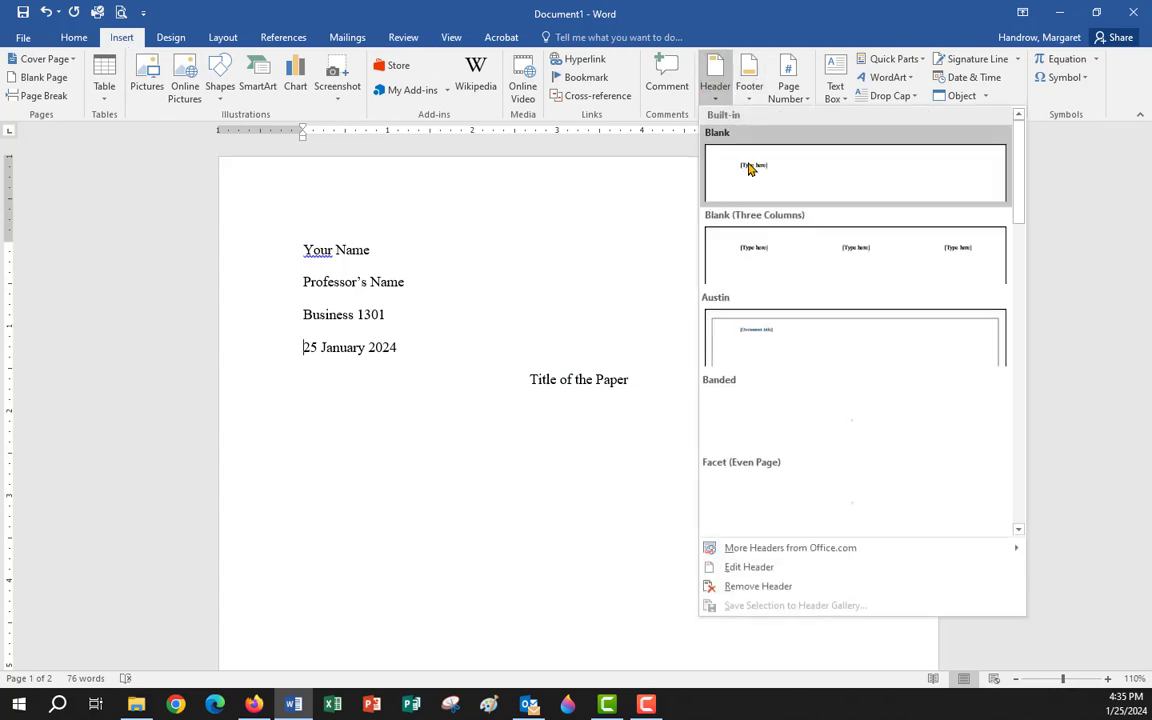
click(750, 170)
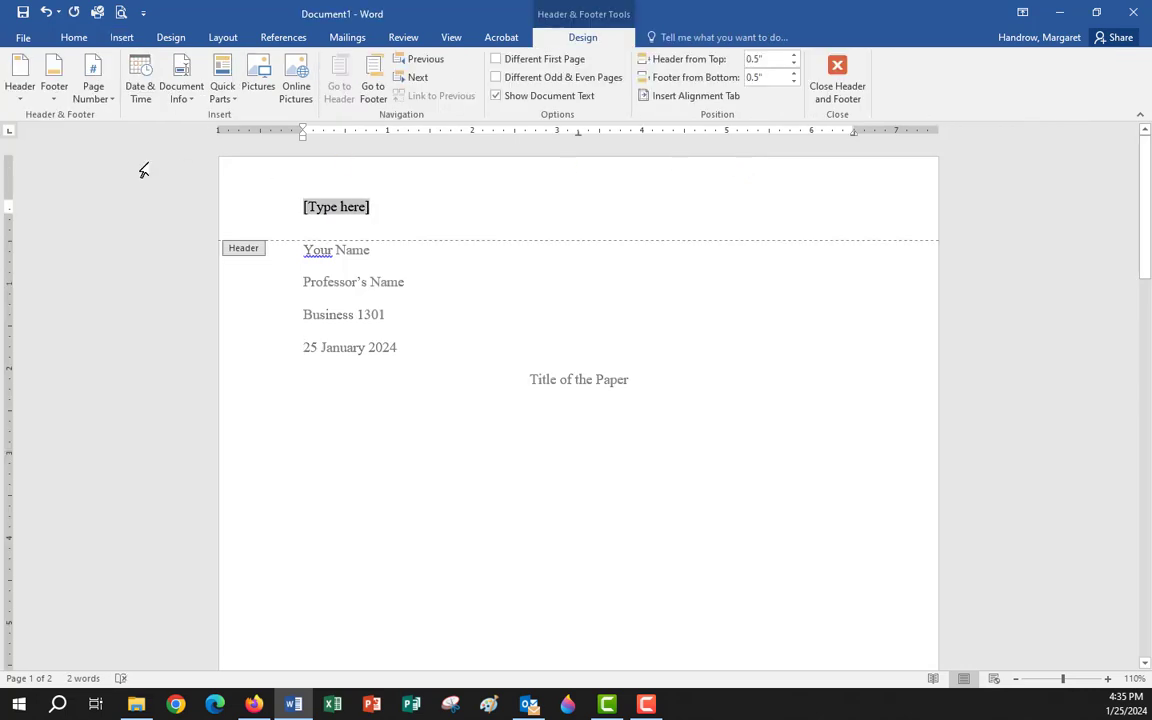
Put a Plain Number 3 page number at the header's right, preceded by 'Last Name'.
click(95, 68)
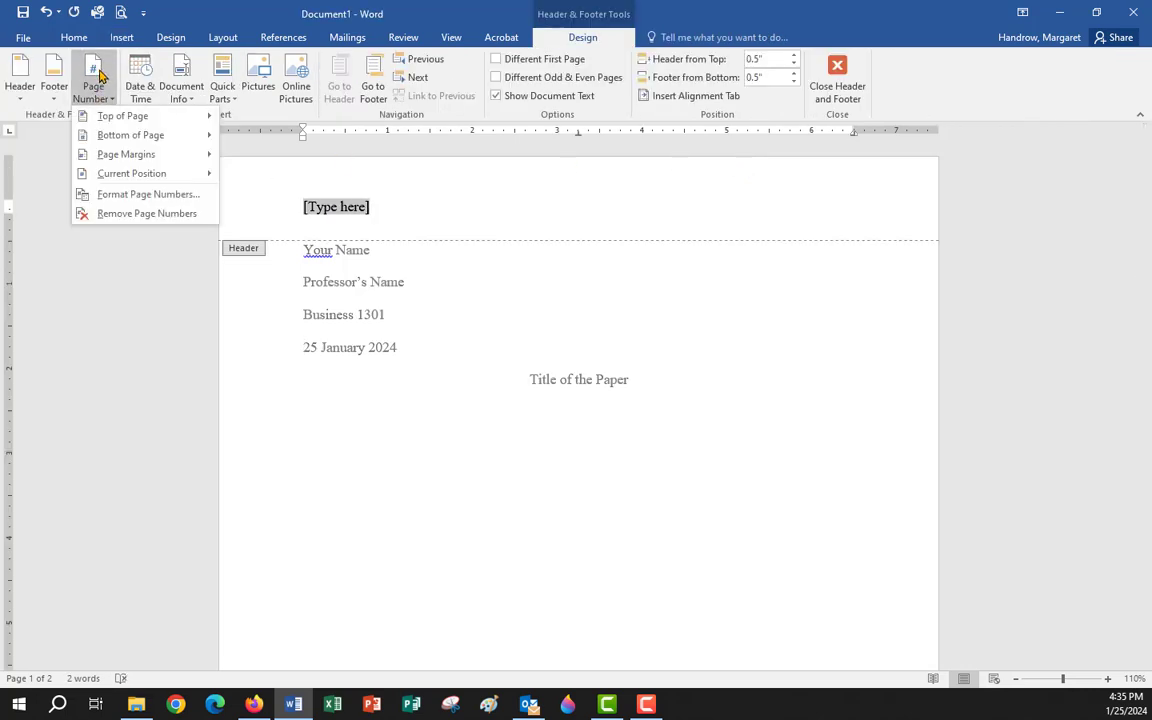
mouse_move(105, 116)
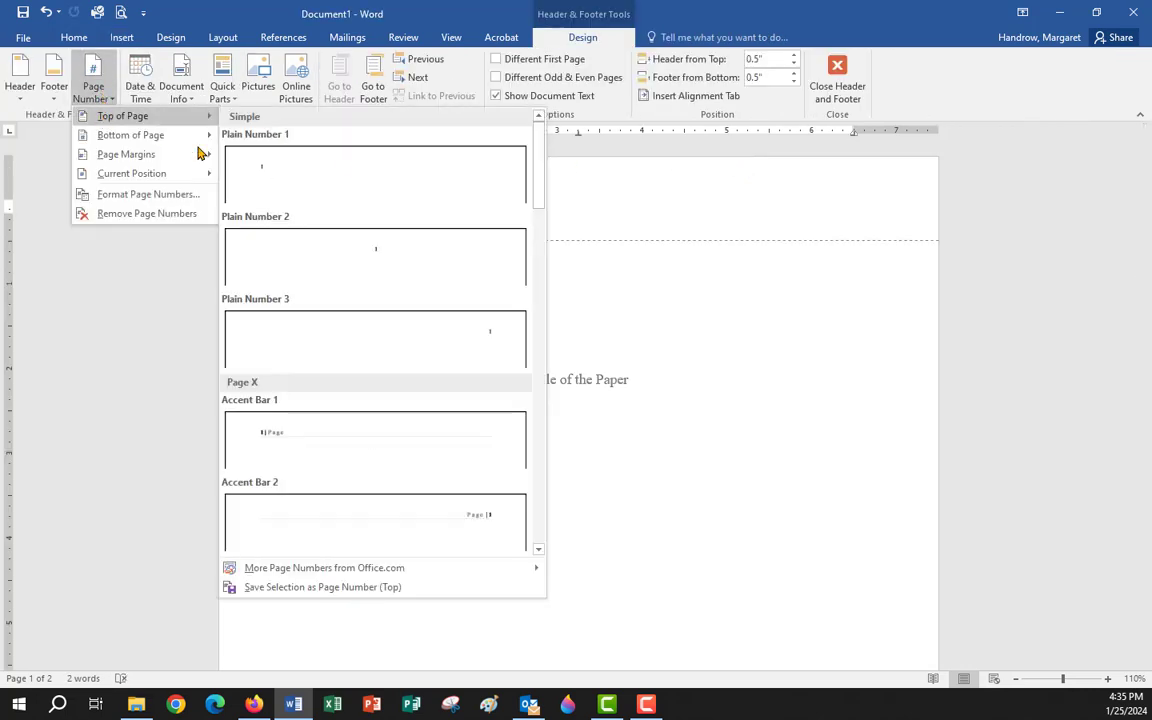
click(352, 340)
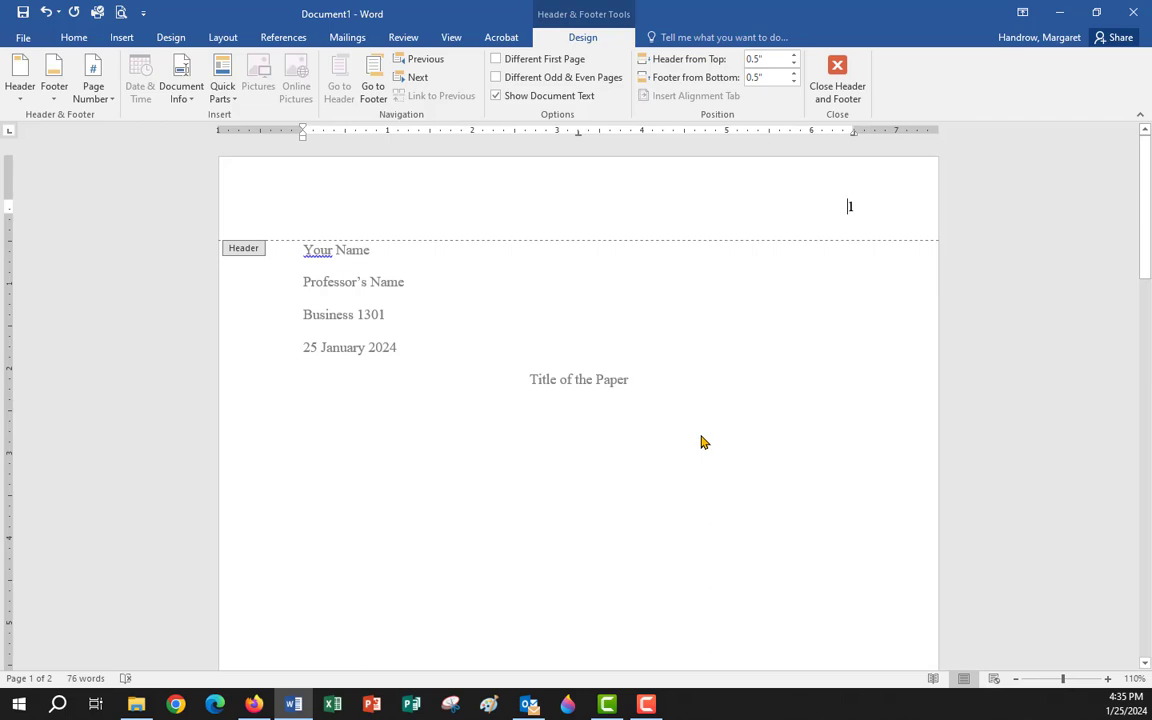
text(Last)
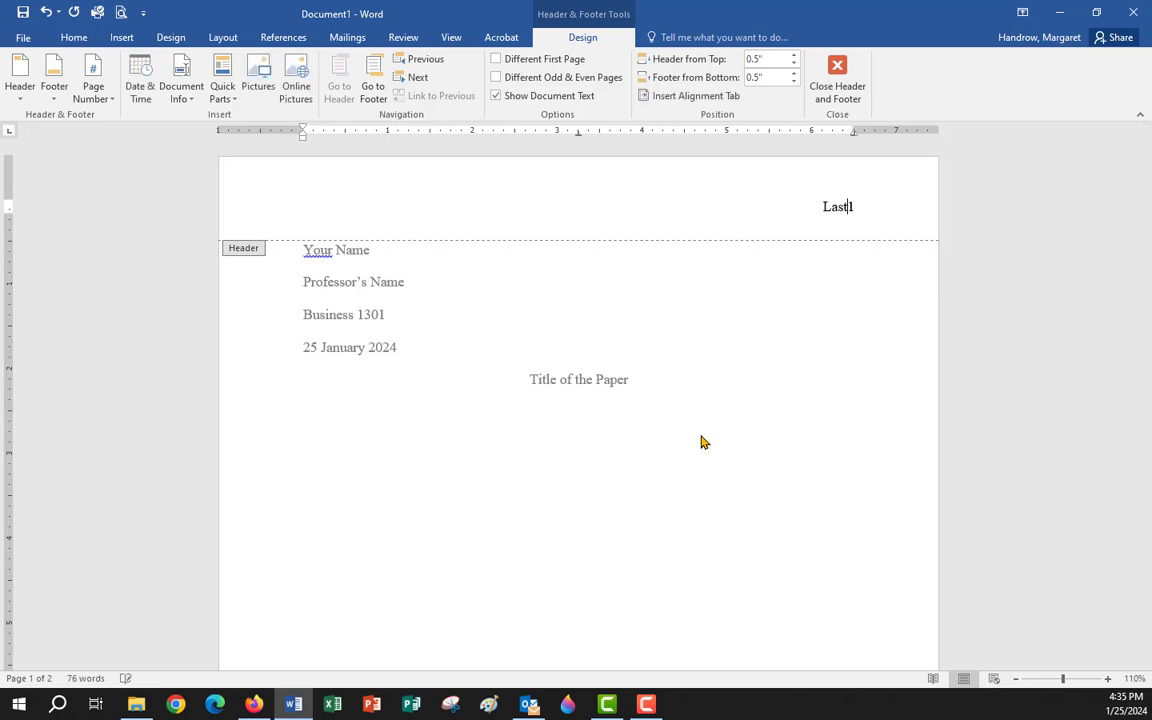
text( Name)
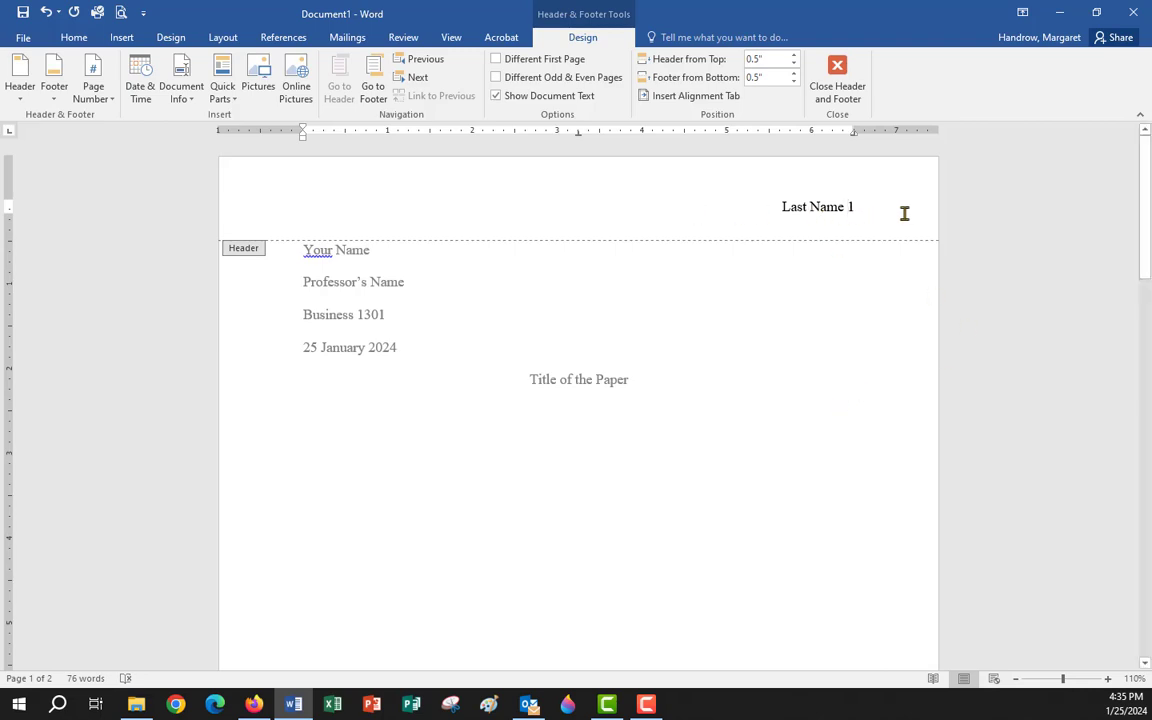
click(836, 86)
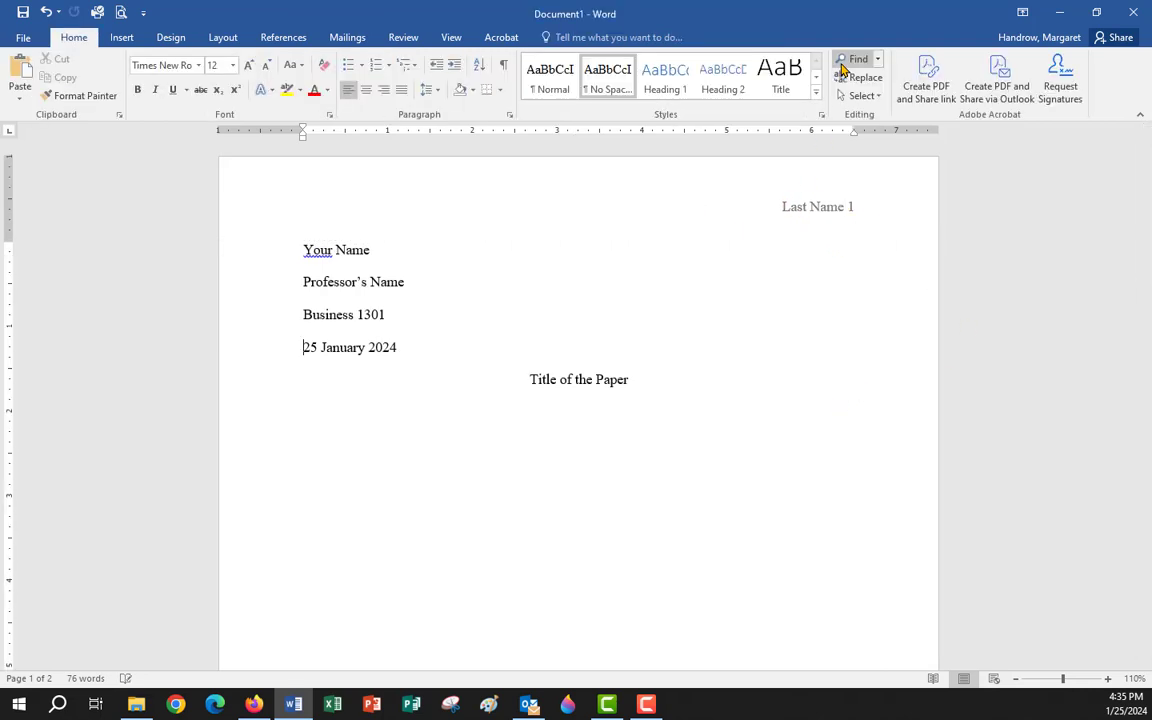
Start a new left-aligned line below 'Title of the Paper'.
click(640, 380)
key(Return)
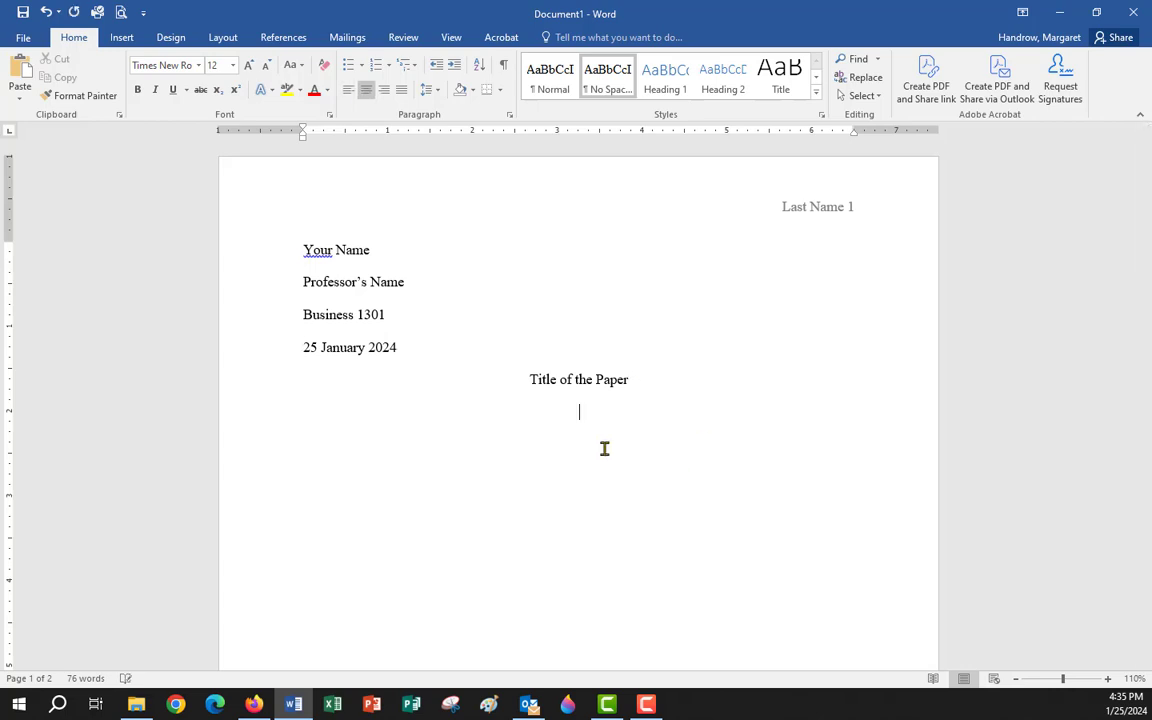
click(348, 89)
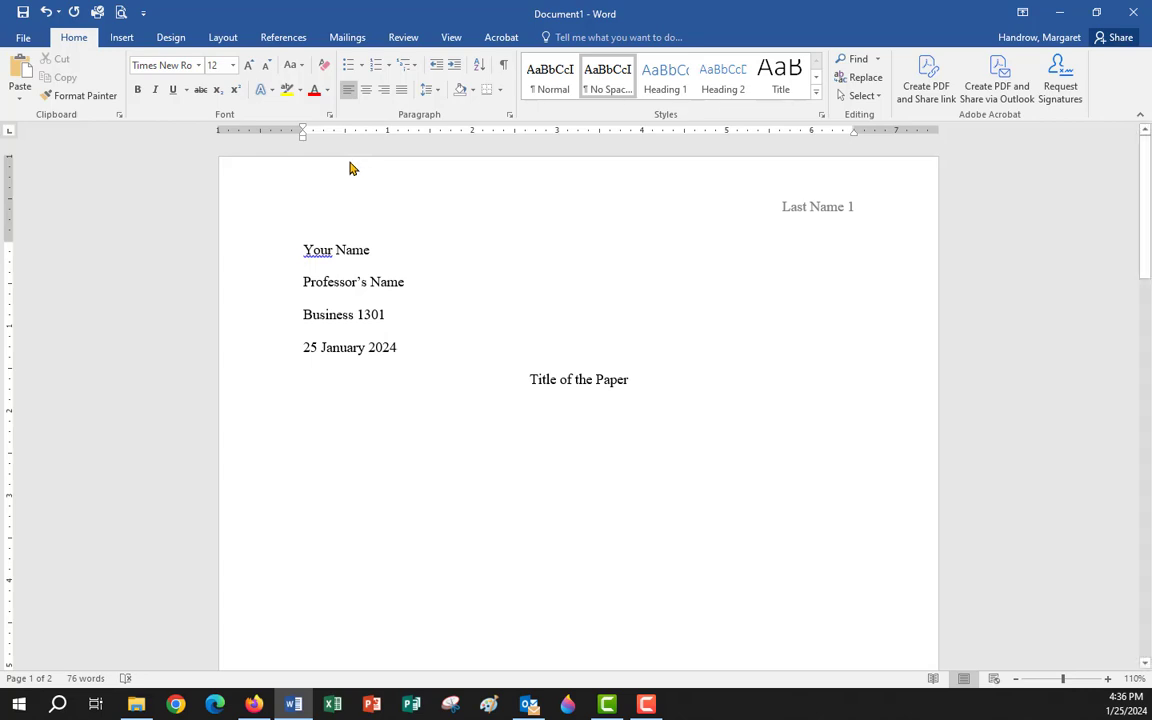
Give the new line a 0.5" first-line indent in the Paragraph settings.
right_click(309, 410)
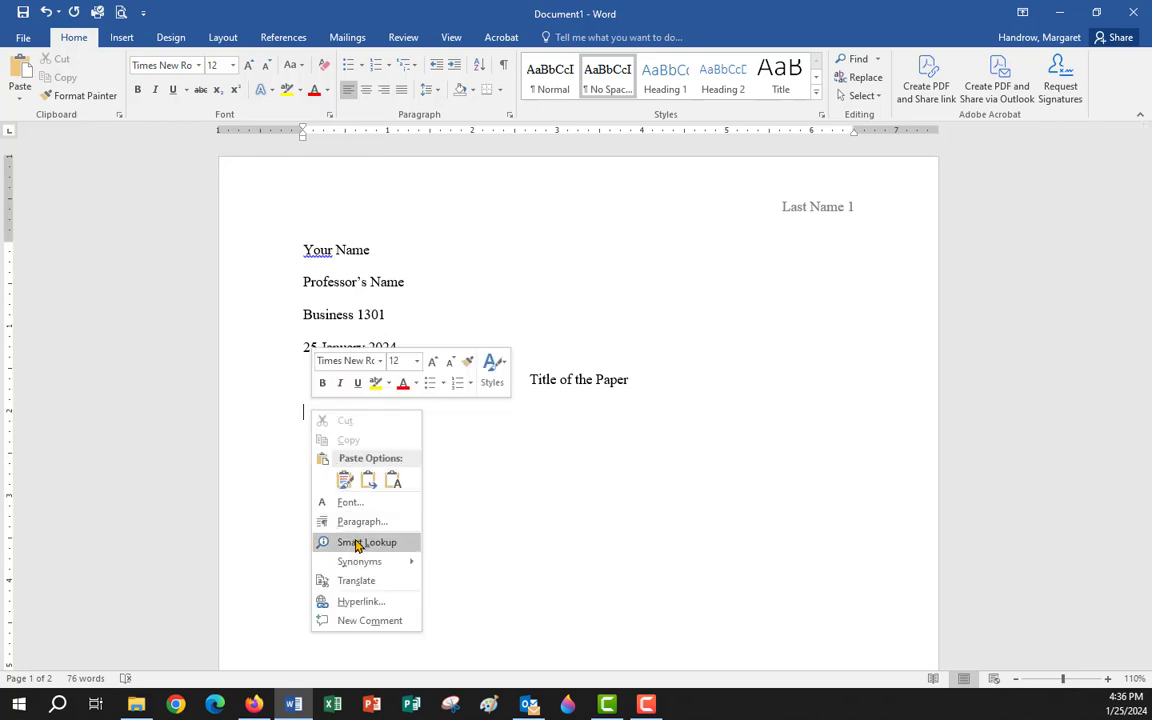
click(352, 523)
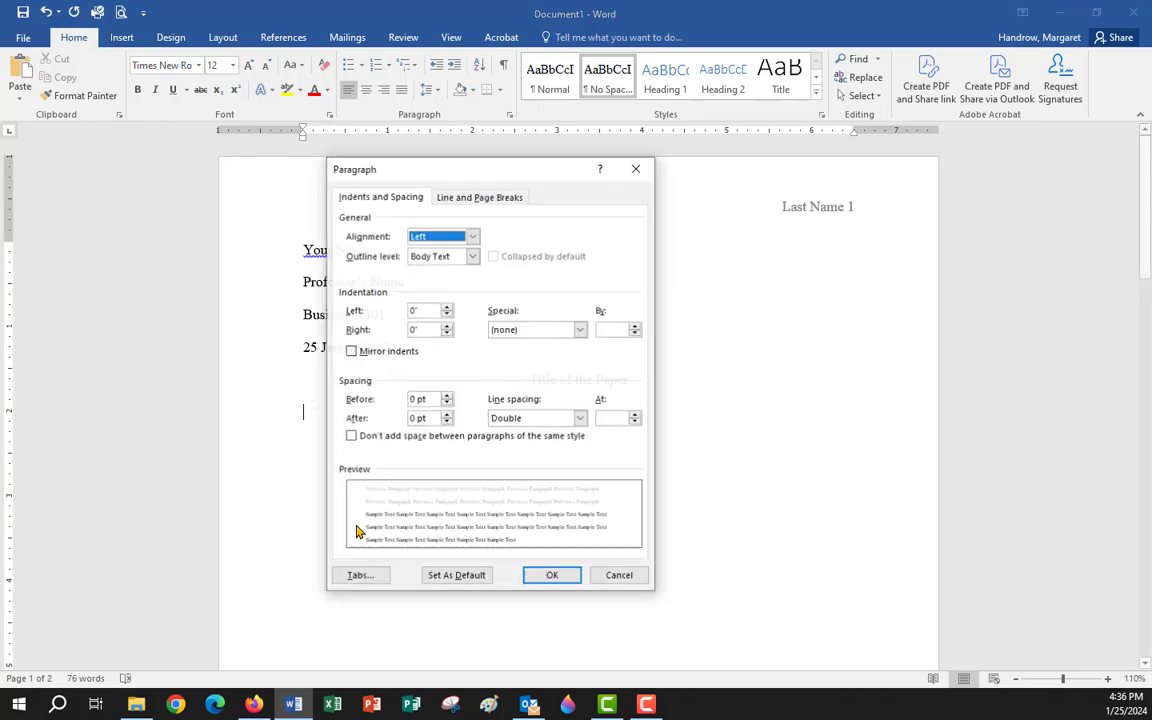
click(579, 329)
click(518, 355)
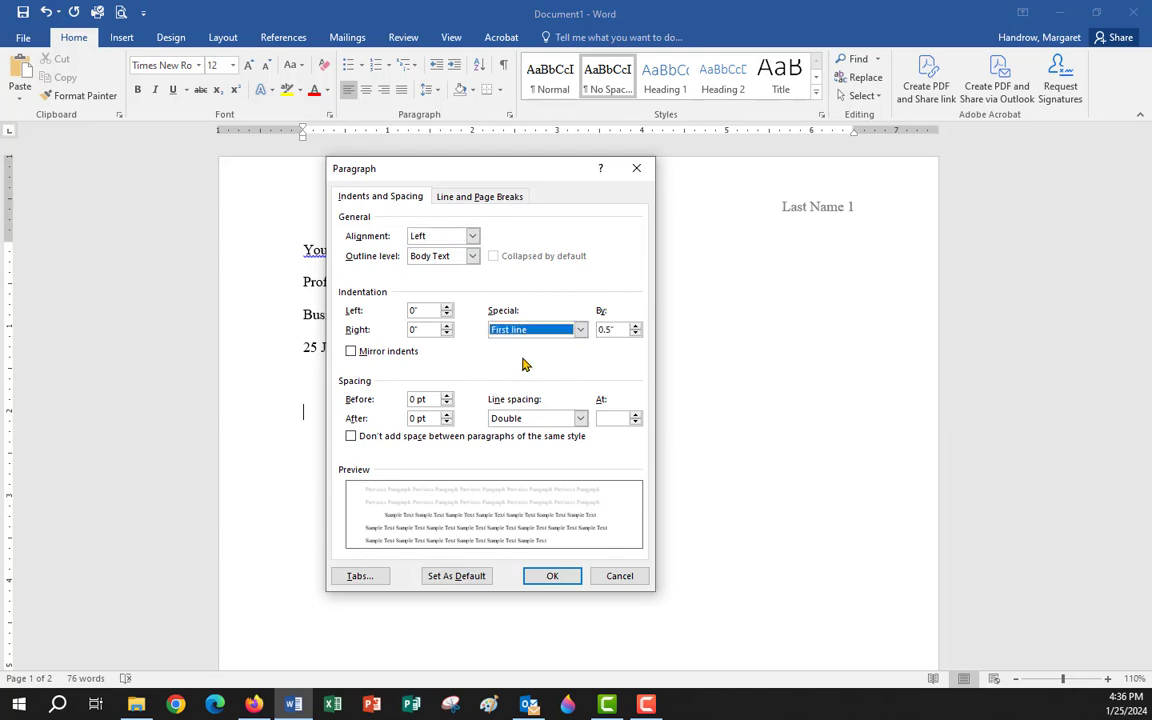
click(551, 578)
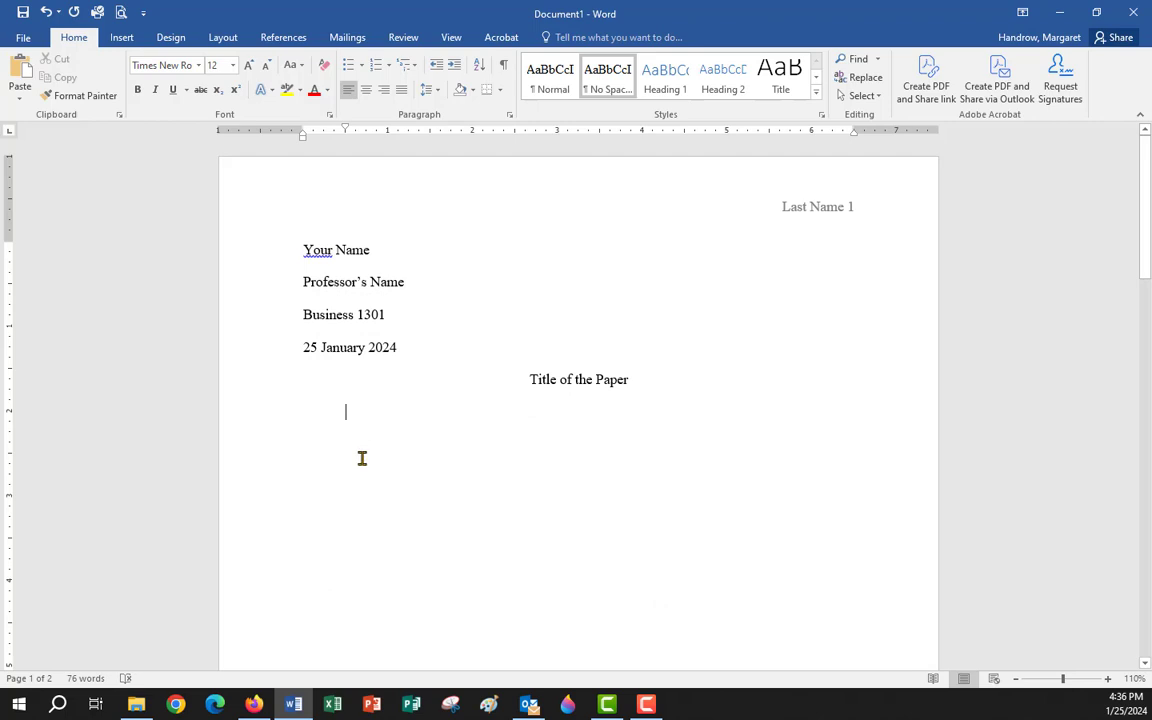
Type two first-line-indented paragraphs of placeholder body text, bringing the paper to 125 words.
text(Kdsfjoa roas)
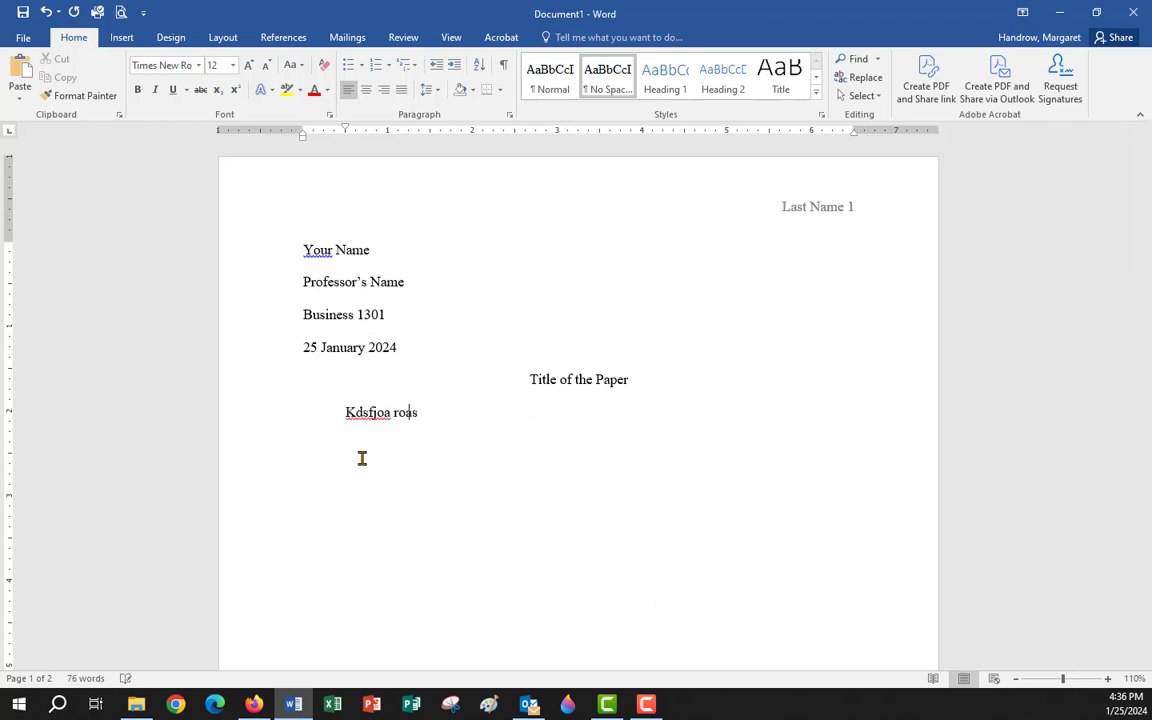
text(ijfr aopirf aoifj apoifaoifj apogha oi jfadoigsdo)
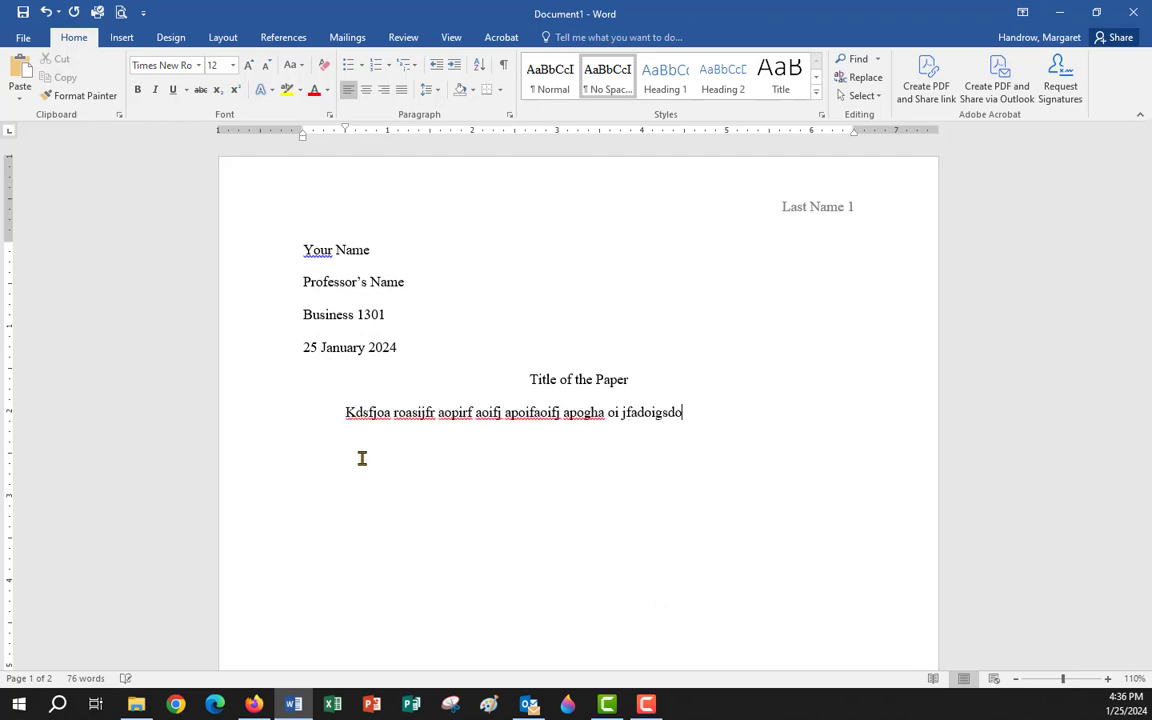
text(ijgsdpoifgj sdoig io[g sdiogi sdpoigjsd oigjsd pogi sdoijg sdpoigi sdoijgsdpoijgsdoijgsdpo)
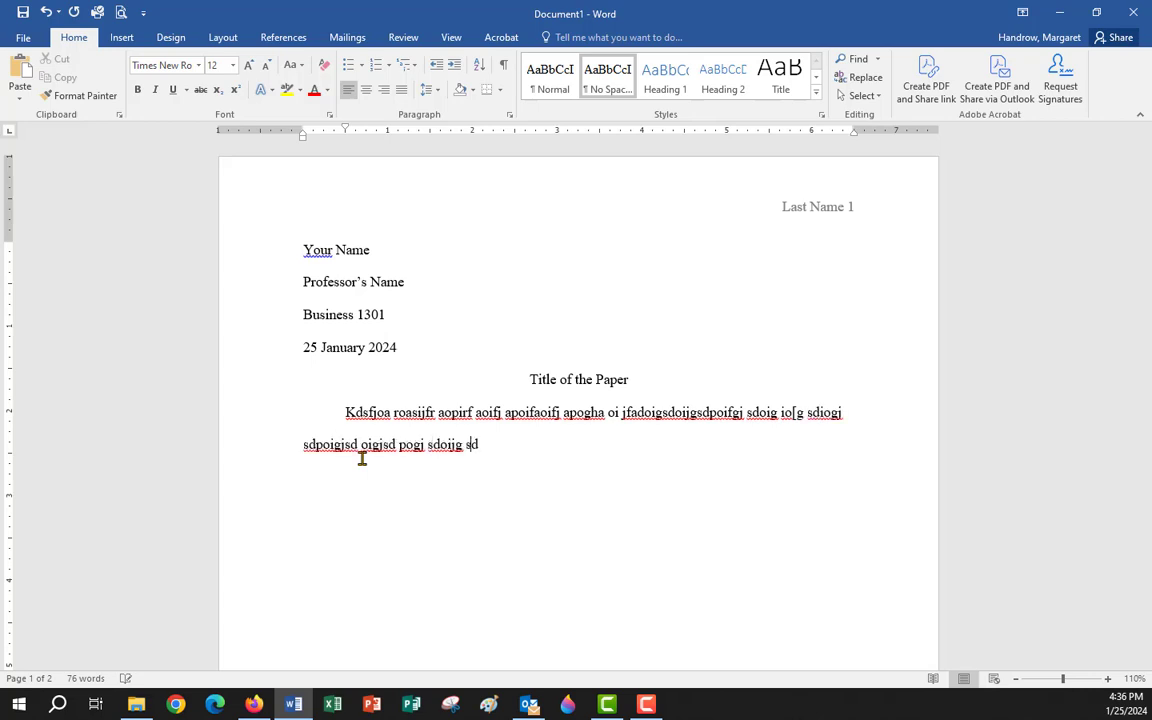
text(ijg sdoig sdpoijg sdpoigjsdoig)
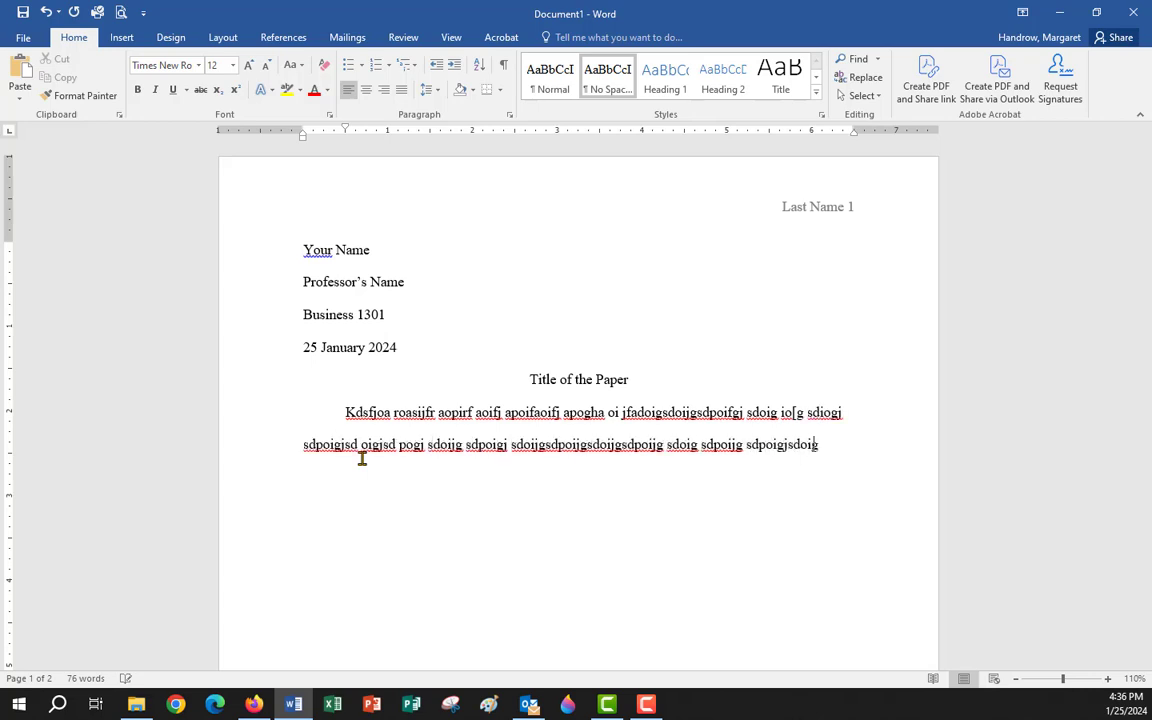
text(jsdpoig sdpoig jsjsdopigsdoig jsdpoig soigj sdpoig )
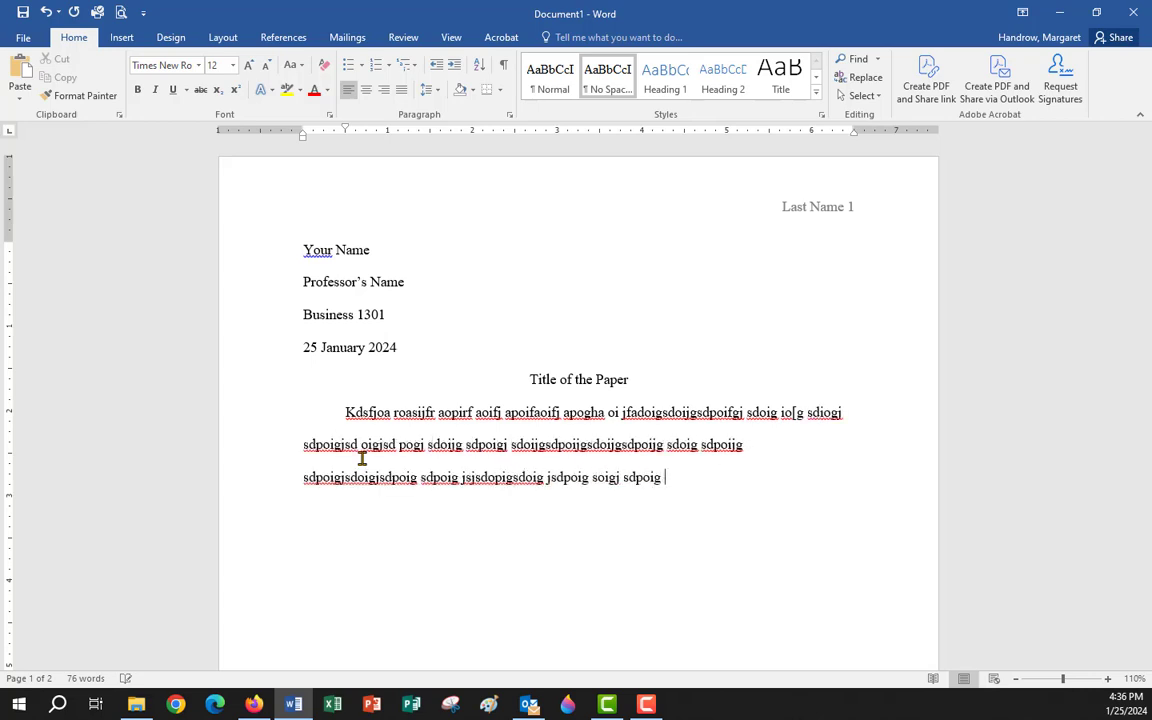
text(sdog sdoig sdoig sdog sdoig sdoig sdigo sdposdigojsd)
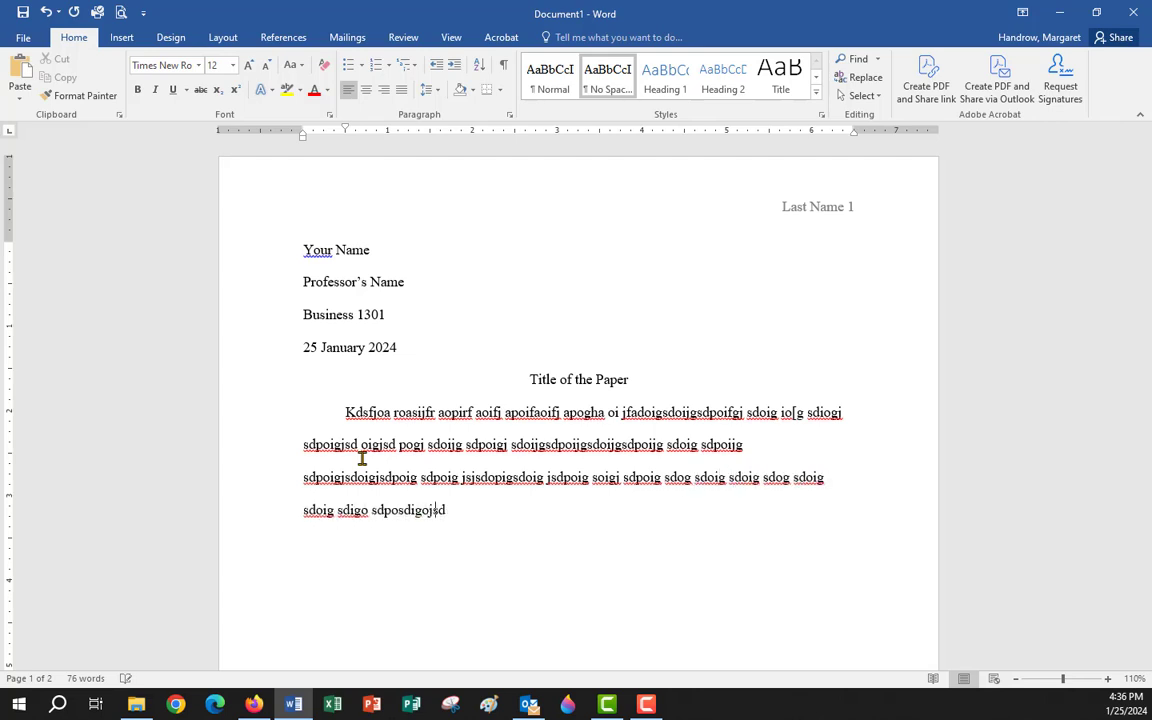
text(gpoijsdgpoijsdgo ijsdigojsdgoijsdoigjsdoijgsdoigjsdpojgsdoigj sdgo isjdgpojg)
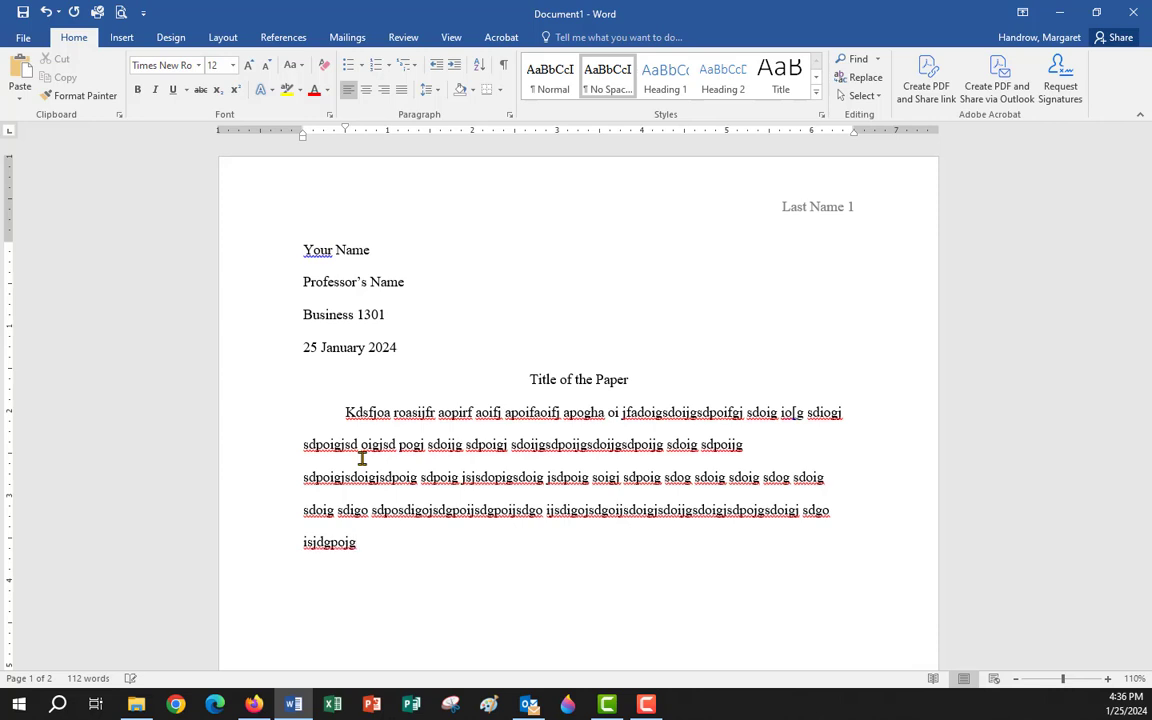
key(Return)
text(Skjdf osiajfosapijf asoufhadpoijf)
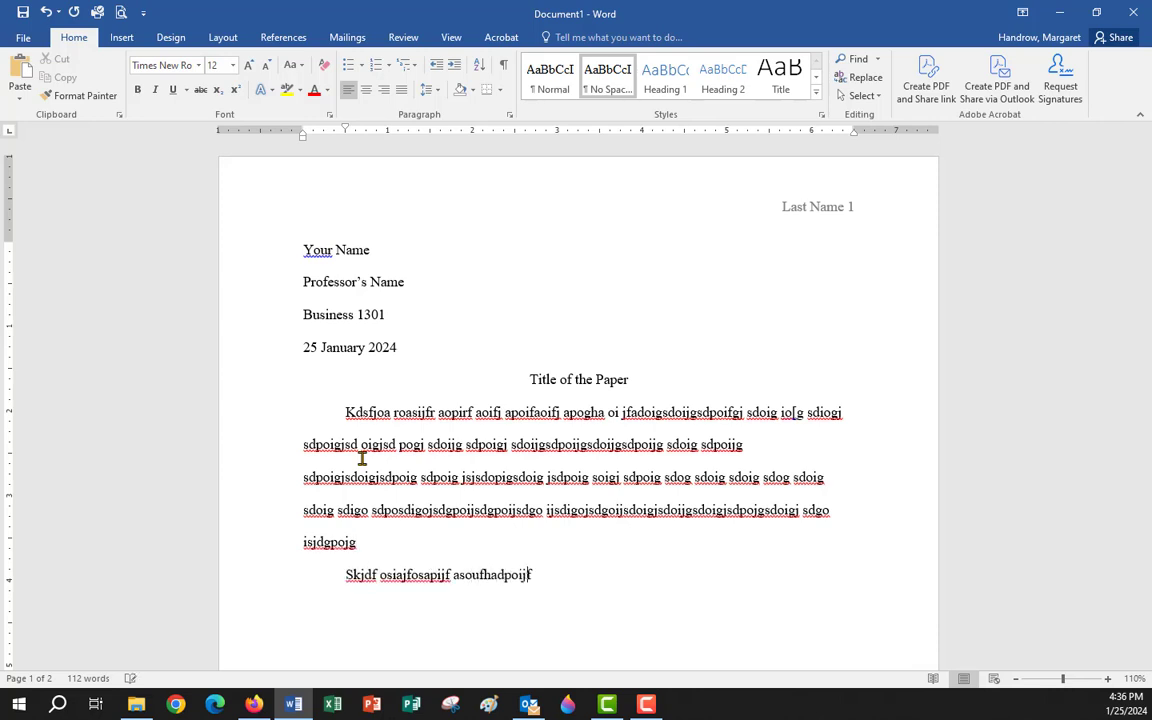
text( adigadoifg hsdpoig sdoigjsdpoigdoijg sdpog sdoigsd)
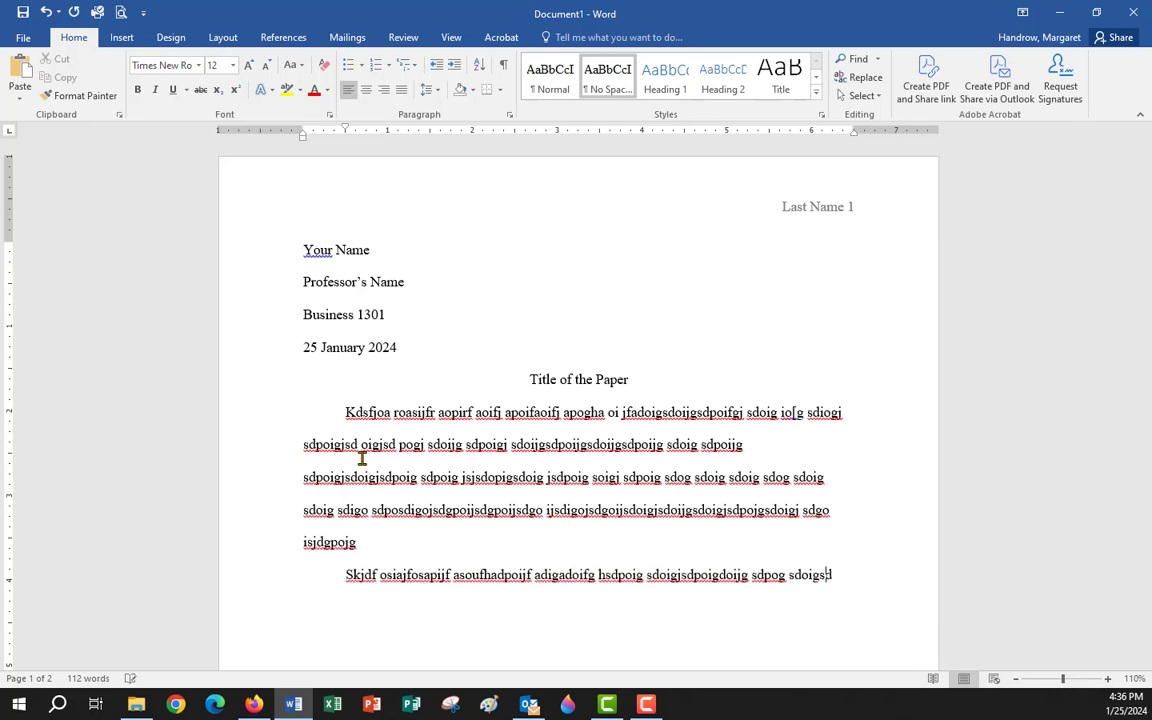
text(poigj sdopigjsdoigjsdpoigusedoig sdpoig jsdpg sdpoig so)
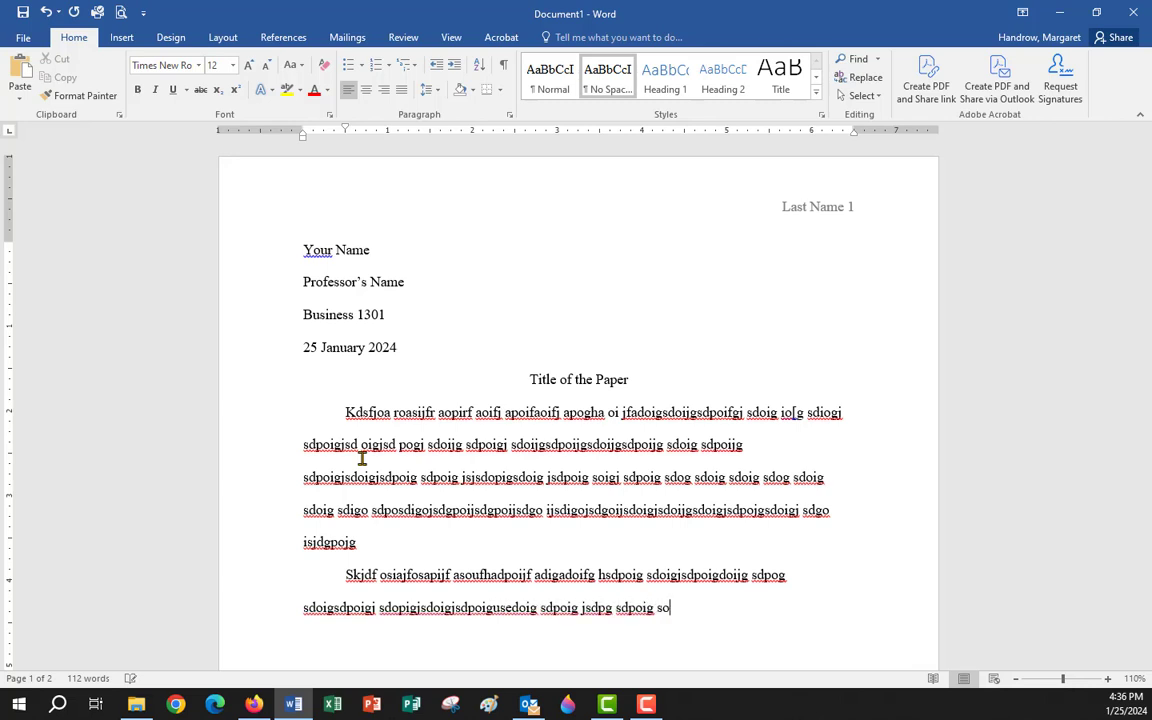
key(Return)
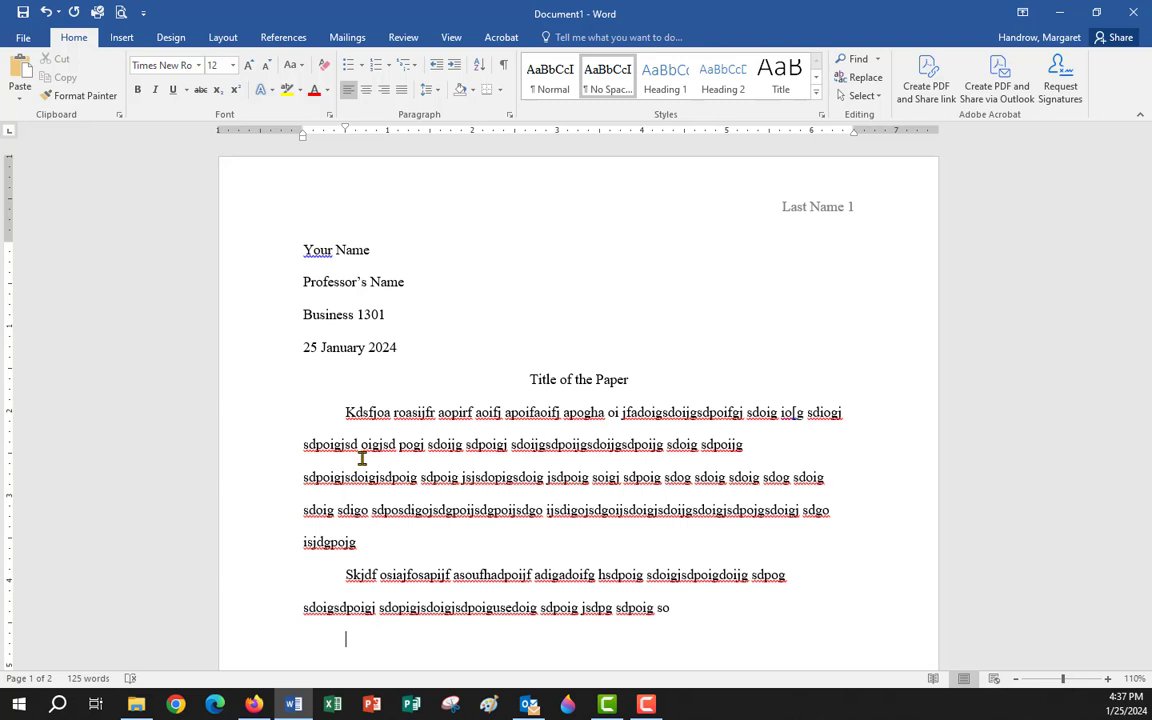
Type a third placeholder body paragraph ending in '(' and scroll down to the Works Cited page.
text(Dskfj poirewsoireriiaor or)
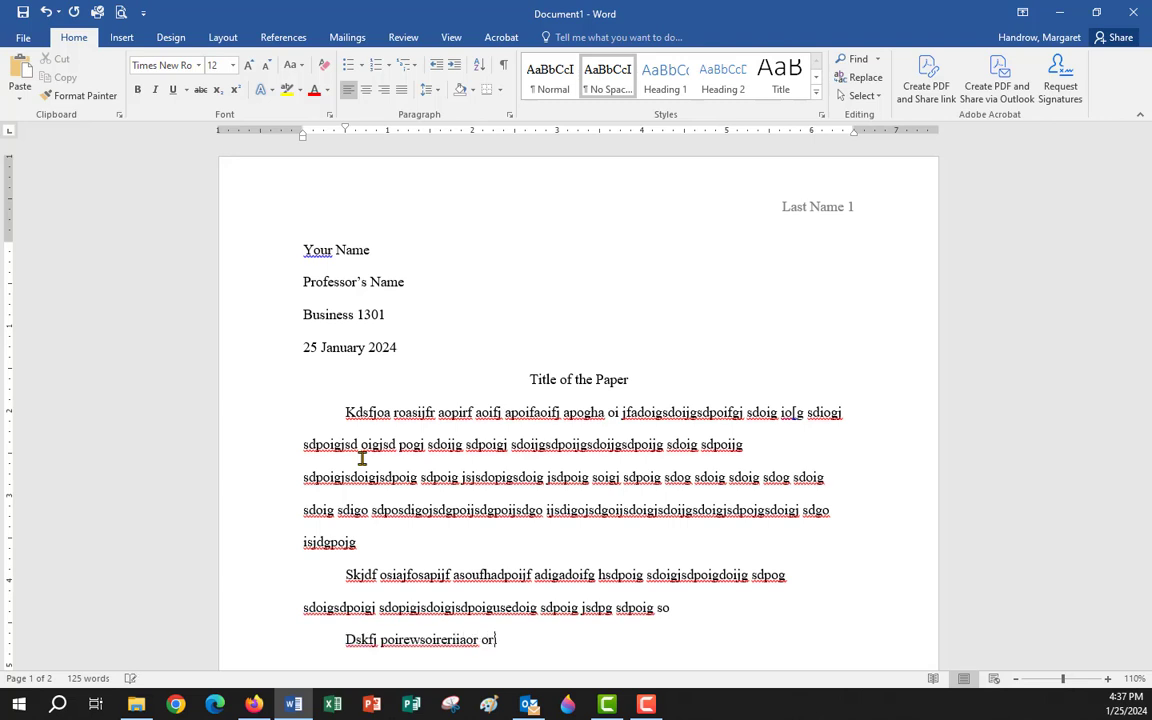
text(i aiorj aigtoa oirt uj)
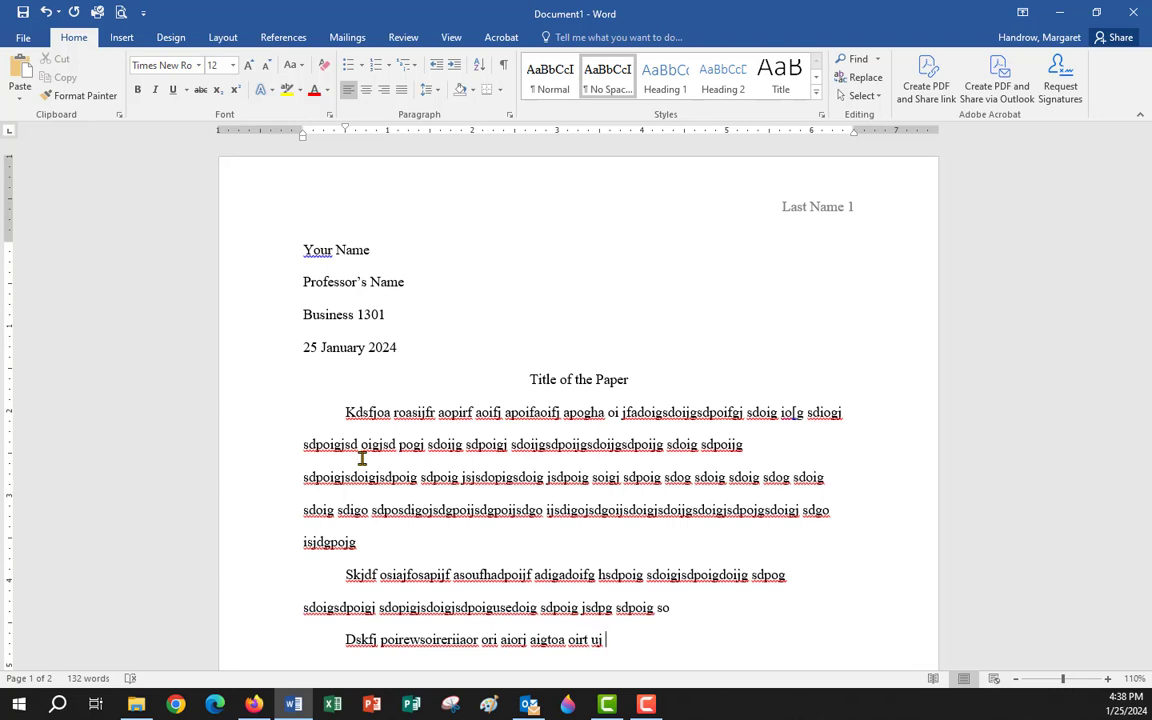
scroll(480, 445, down, 3)
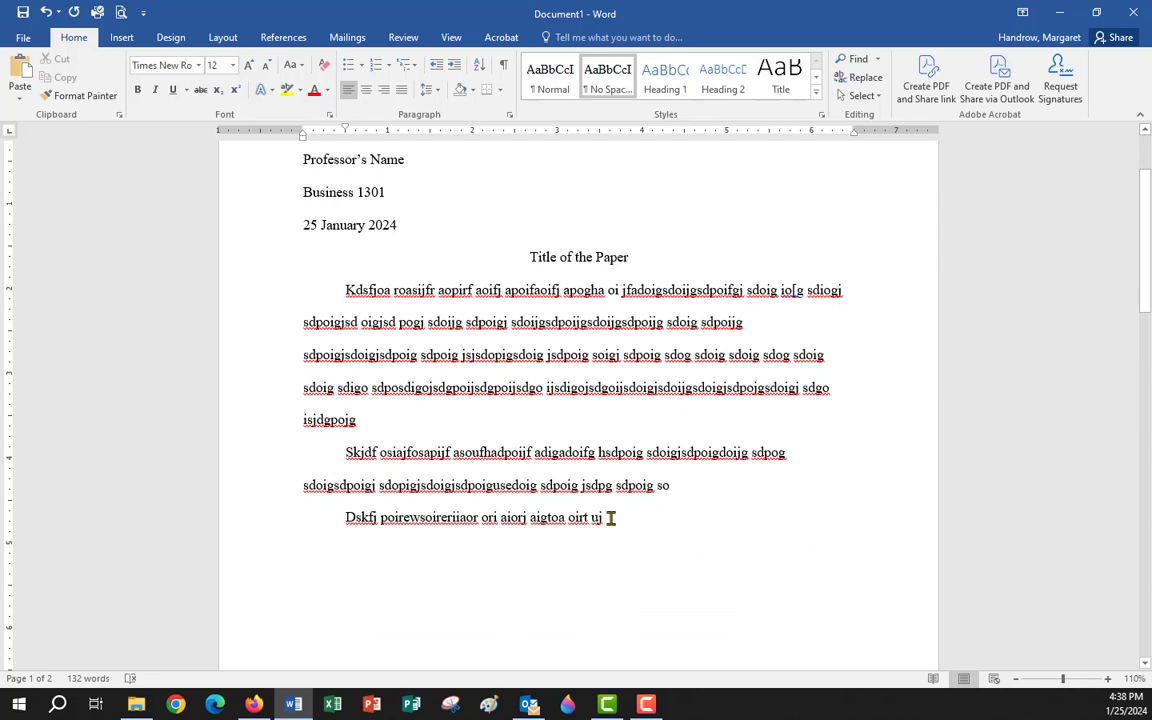
text(()
scroll(416, 448, down, 5)
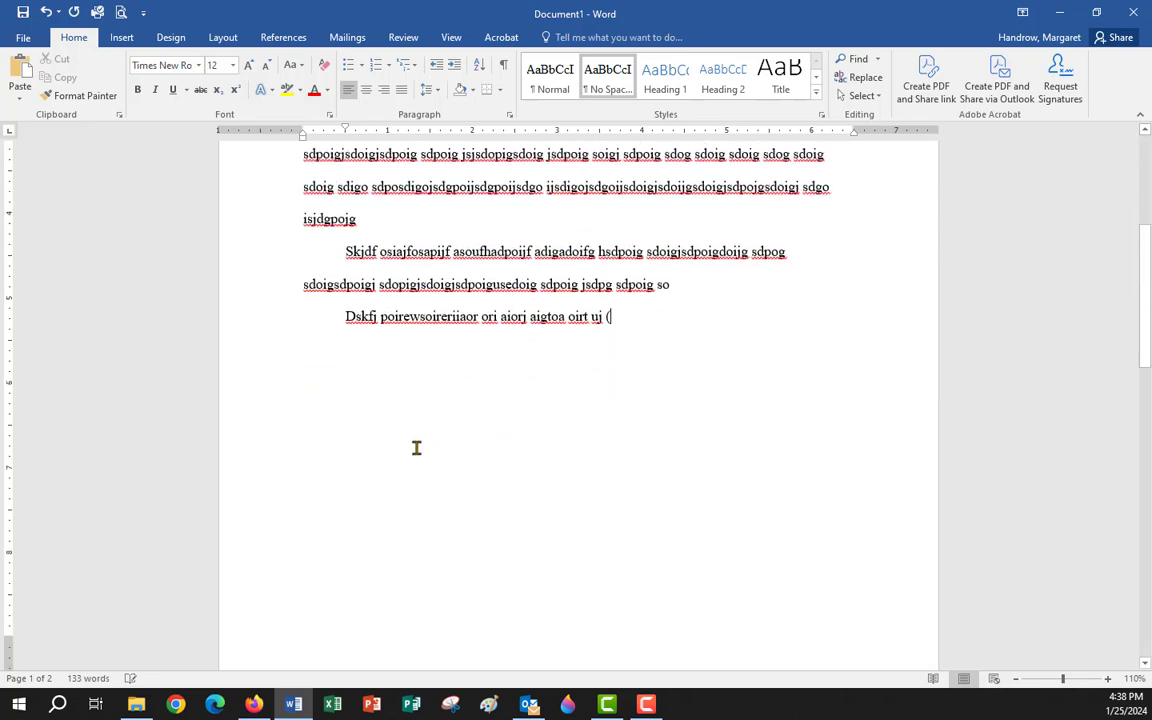
scroll(416, 448, down, 10)
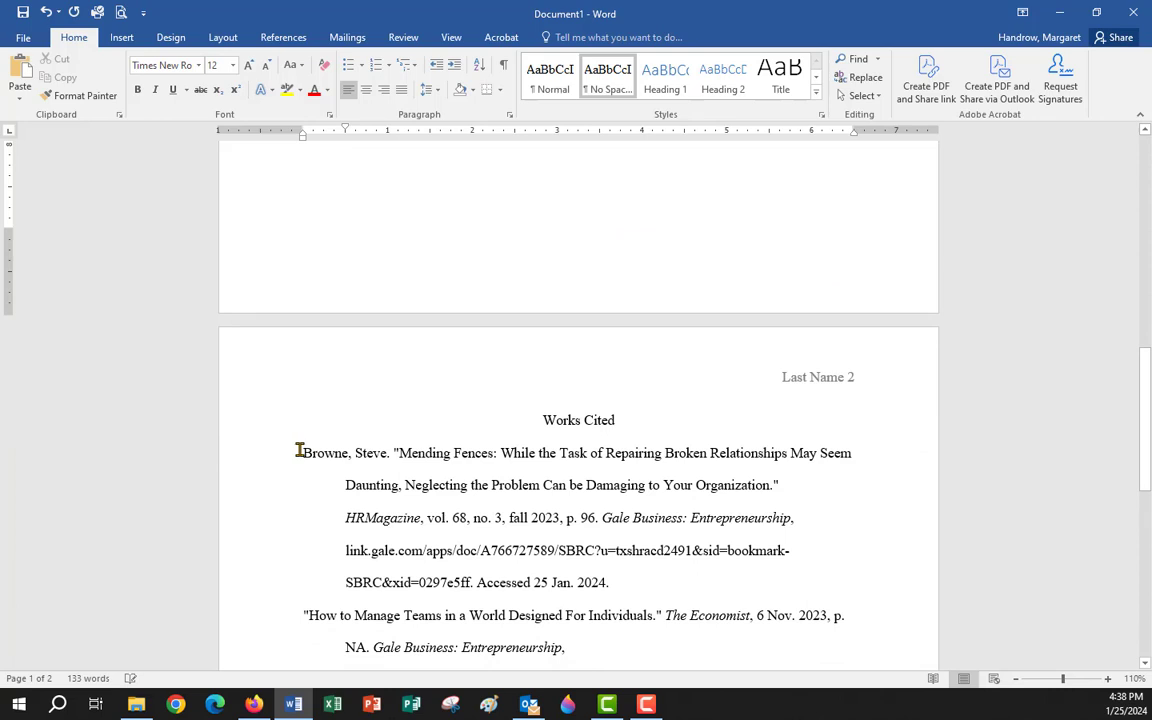
Copy the surname Browne from the first Works Cited entry into the open citation.
drag(299, 451, 349, 447)
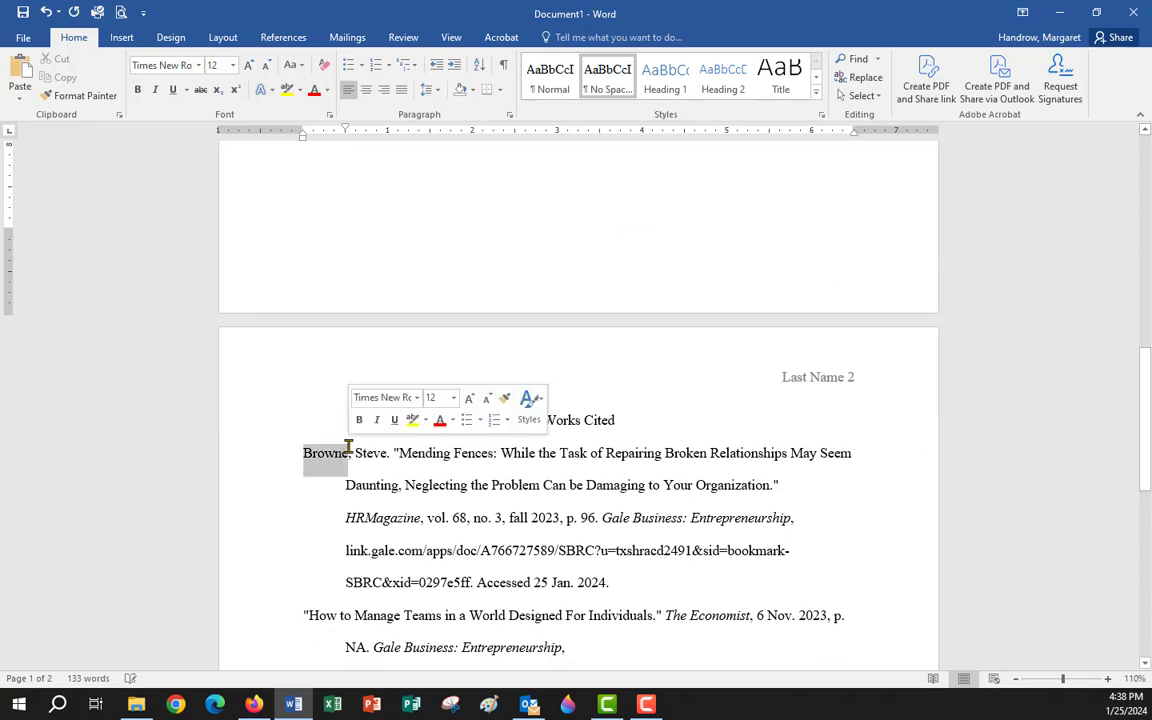
right_click(323, 457)
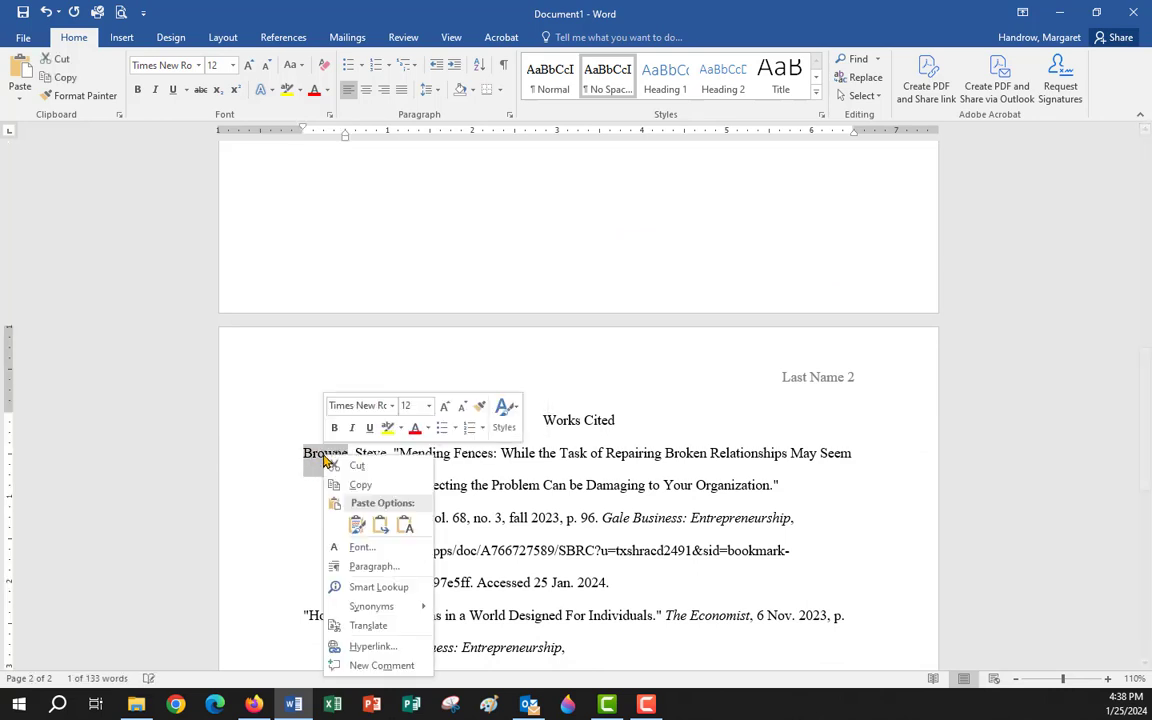
click(360, 484)
scroll(590, 305, up, 5)
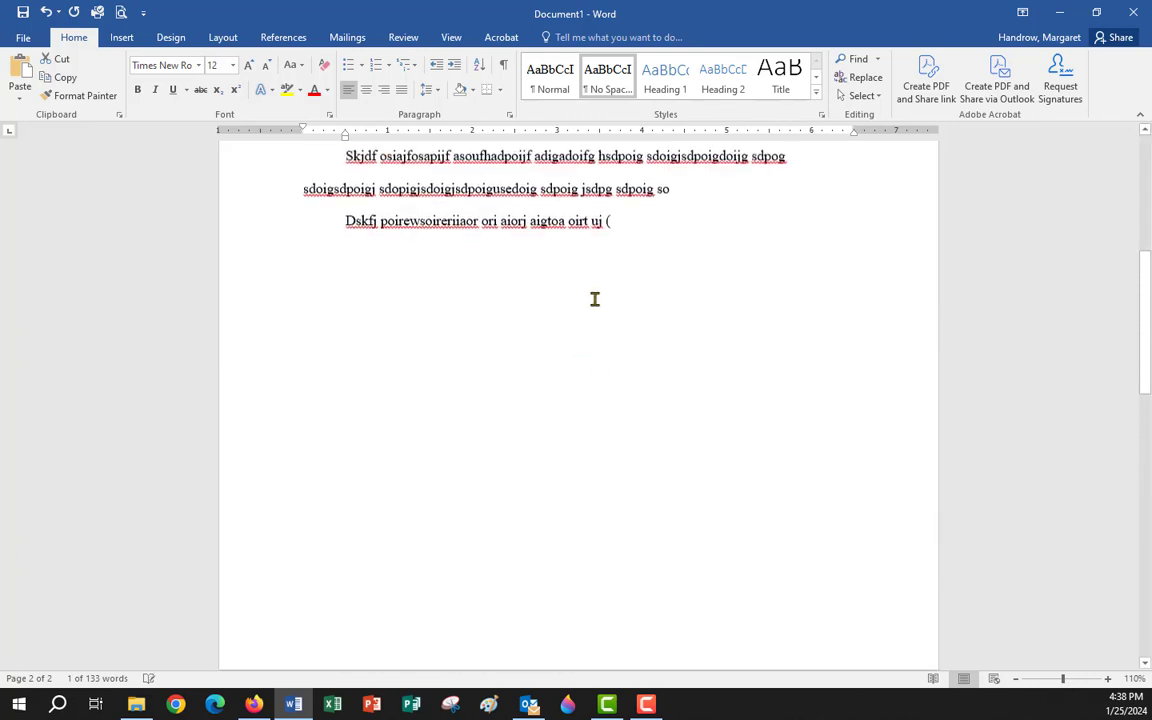
scroll(594, 299, up, 2)
click(612, 314)
right_click(614, 315)
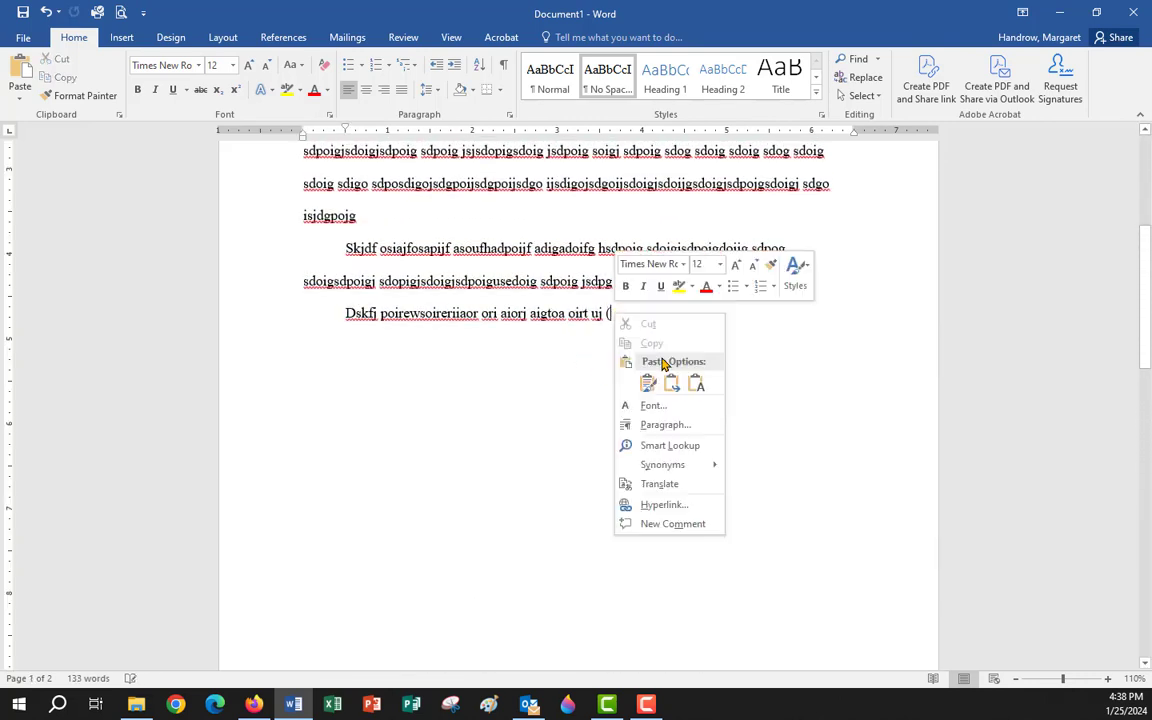
click(648, 382)
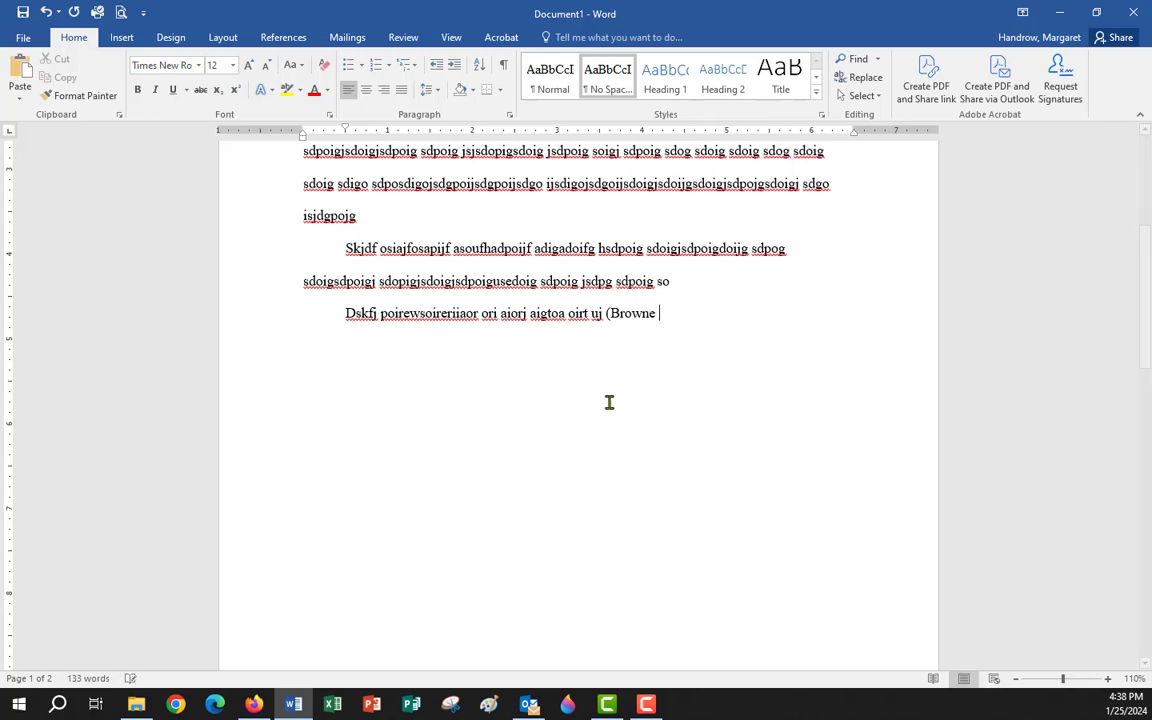
Finish the citation as (Browne 96). and start a fourth paragraph ending in a quotation and '('.
text(96).)
key(Return)
text(dsakfjoiaerulj)
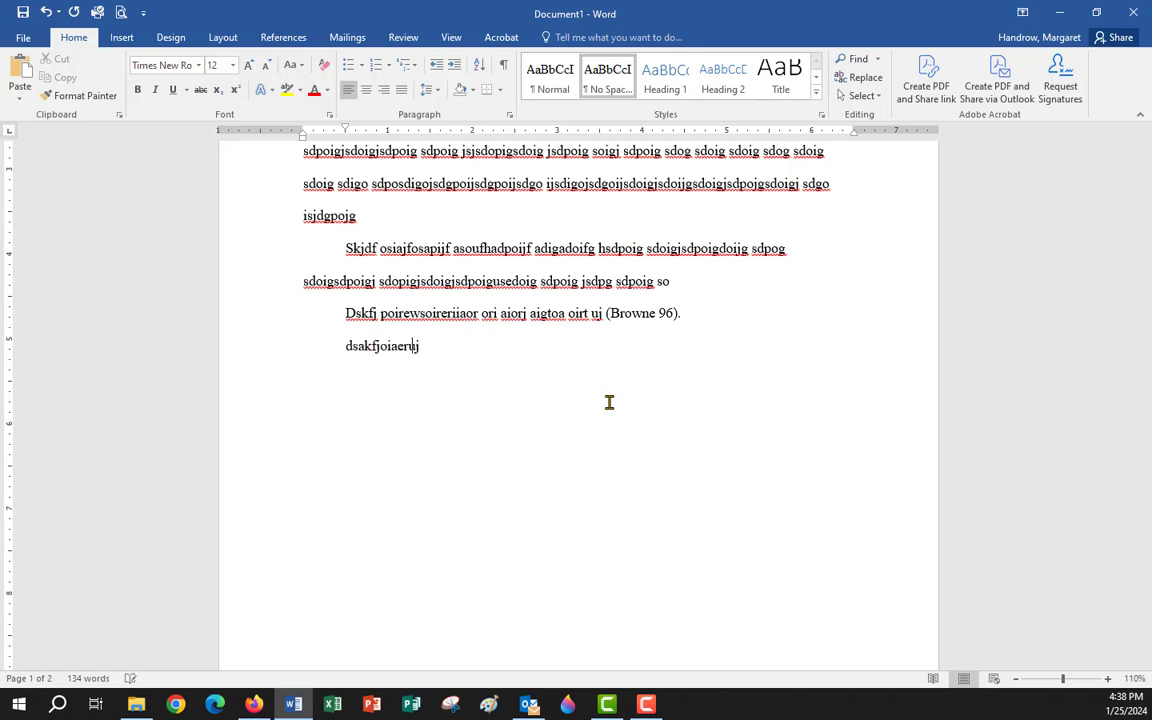
text(e selr jhwaoerwaoirj teaoitgjeito eoit)
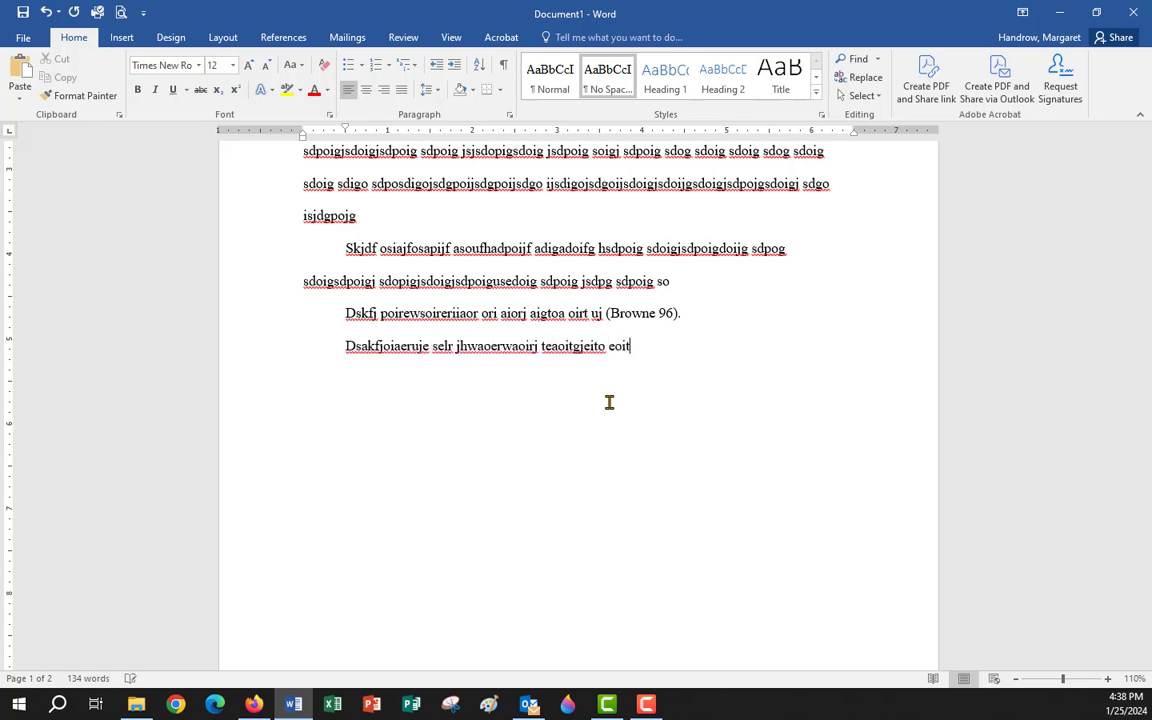
text( teito etoit )
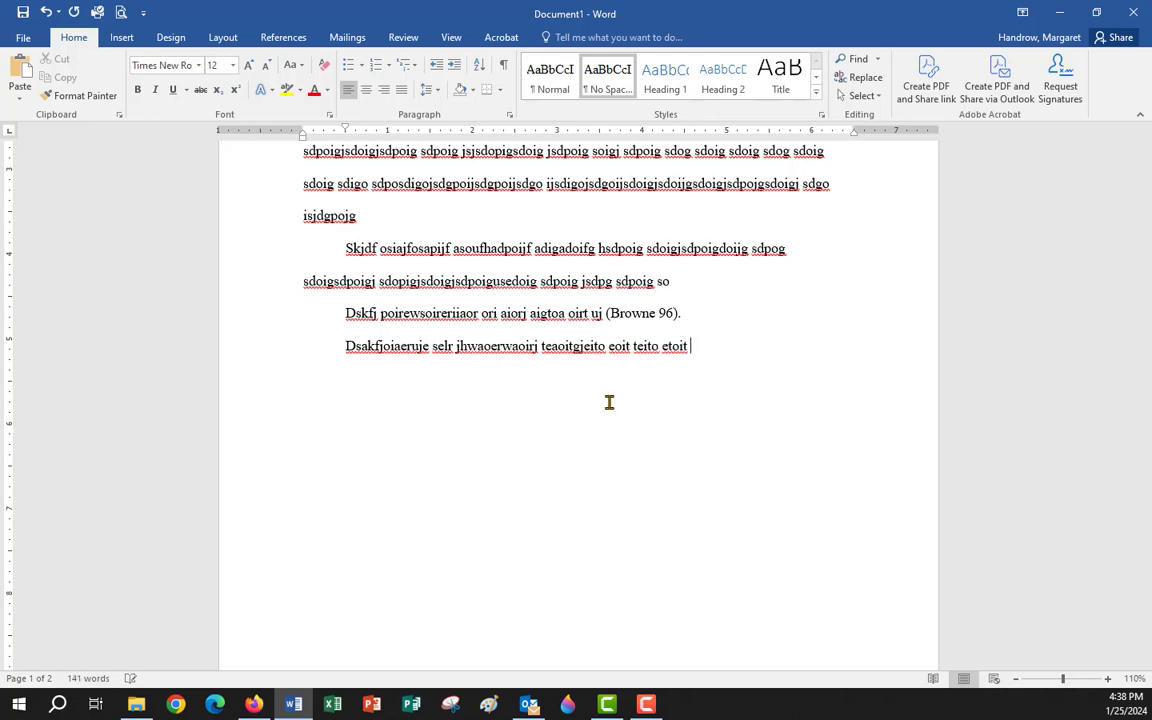
text("ksafdjo ierj oia)
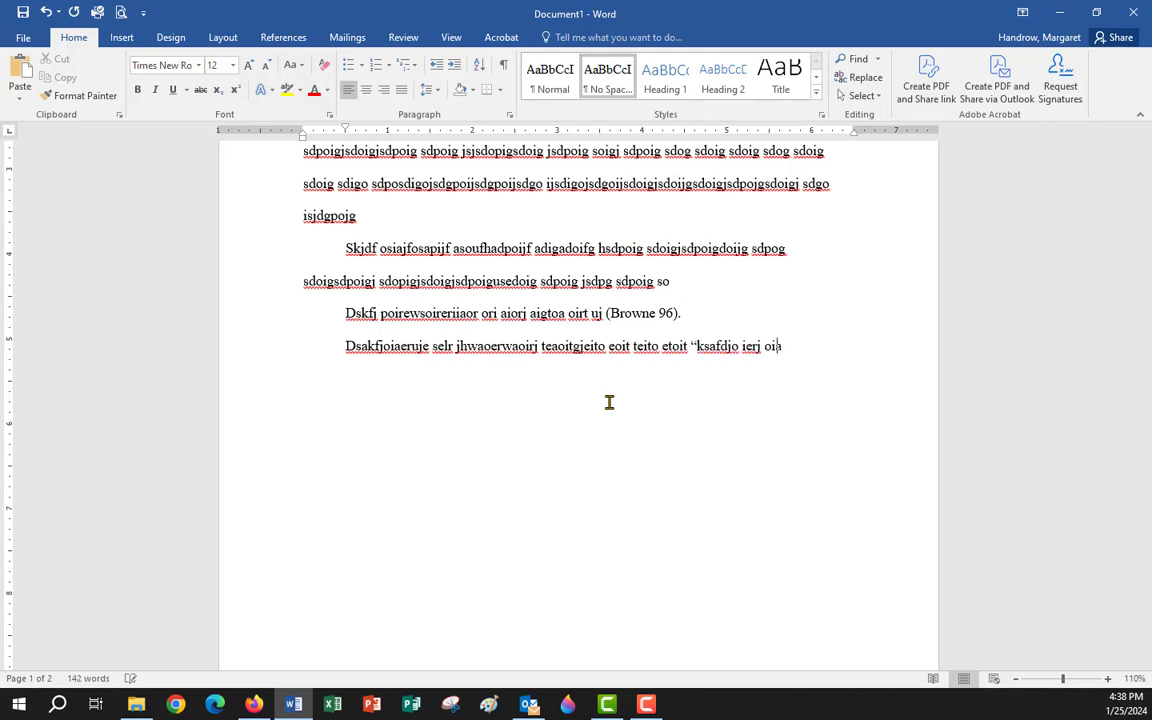
text(jr aweoirwea roi)
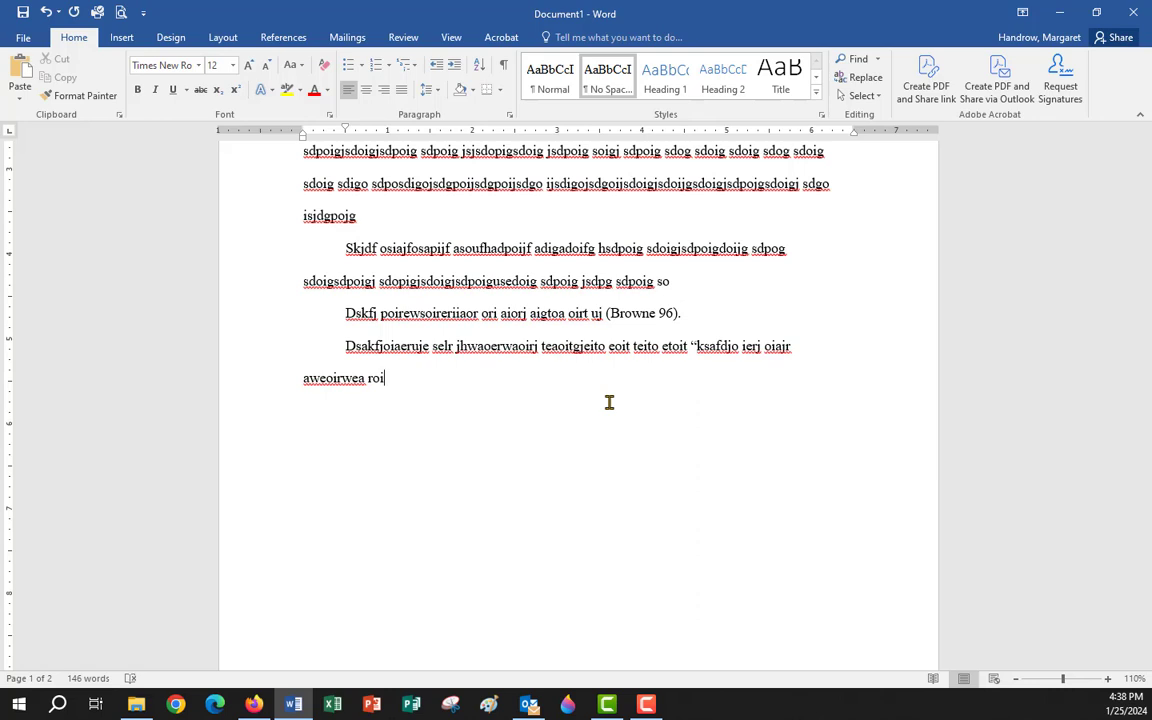
text(.)
text(" )
text(()
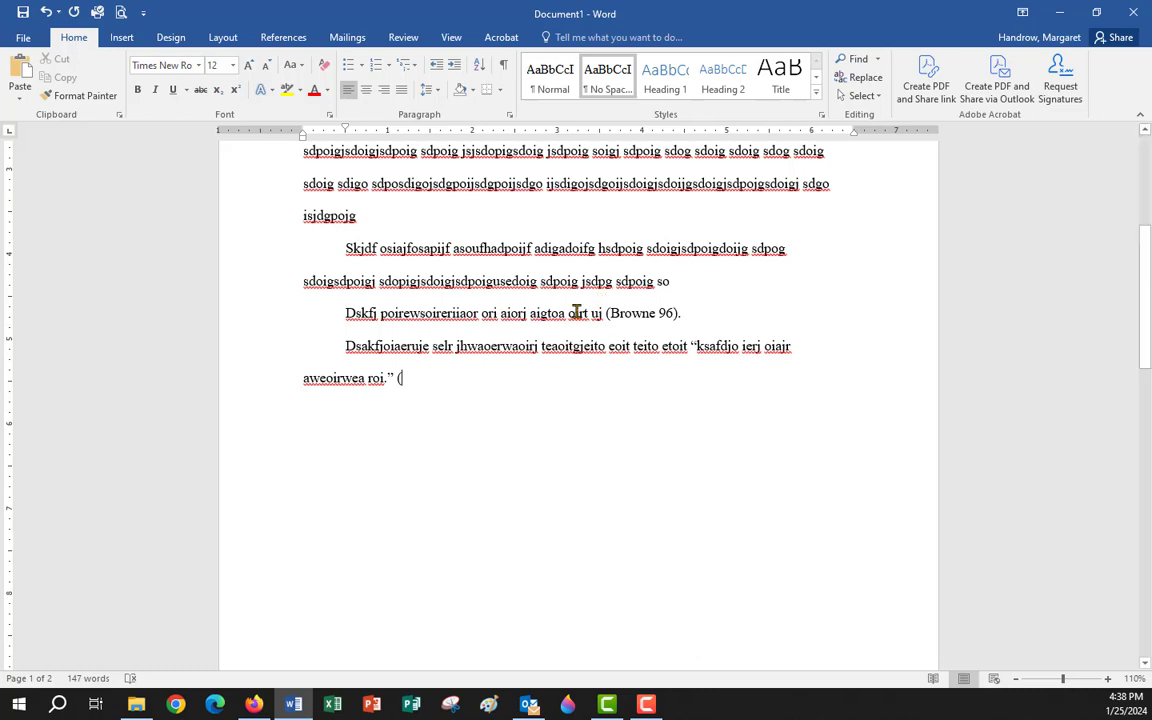
Cite the fourth paragraph's quotation as ("How") using the title word from the second Works Cited entry.
scroll(556, 316, down, 6)
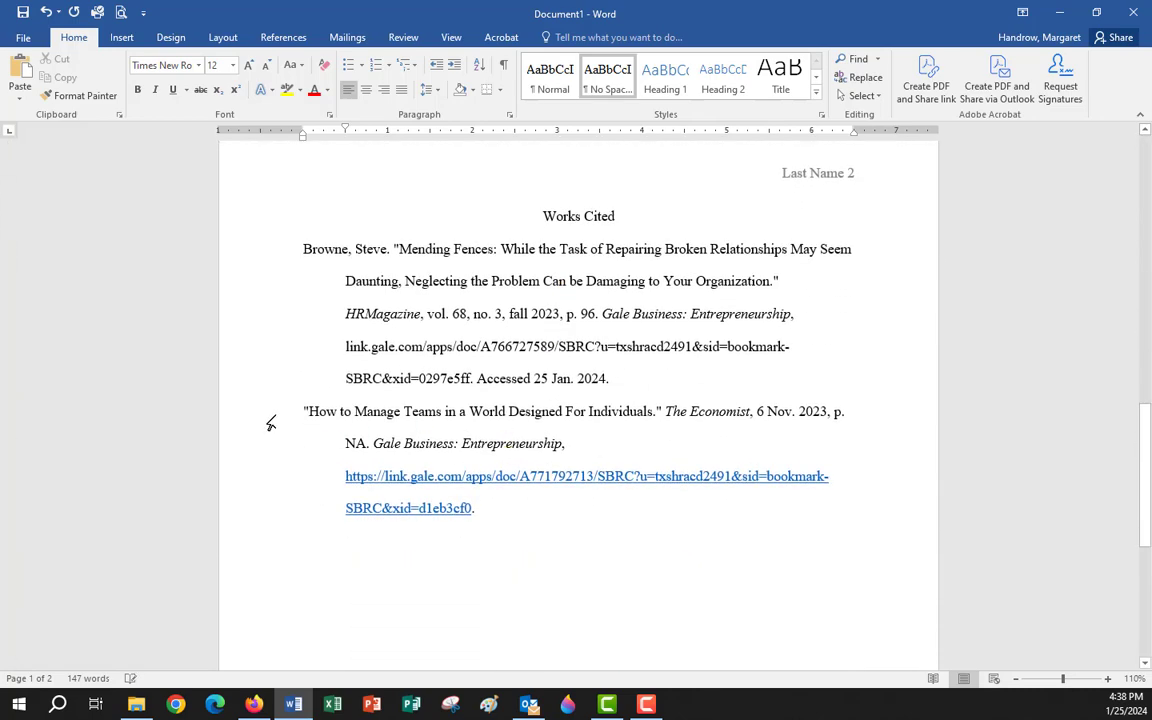
drag(301, 404, 332, 408)
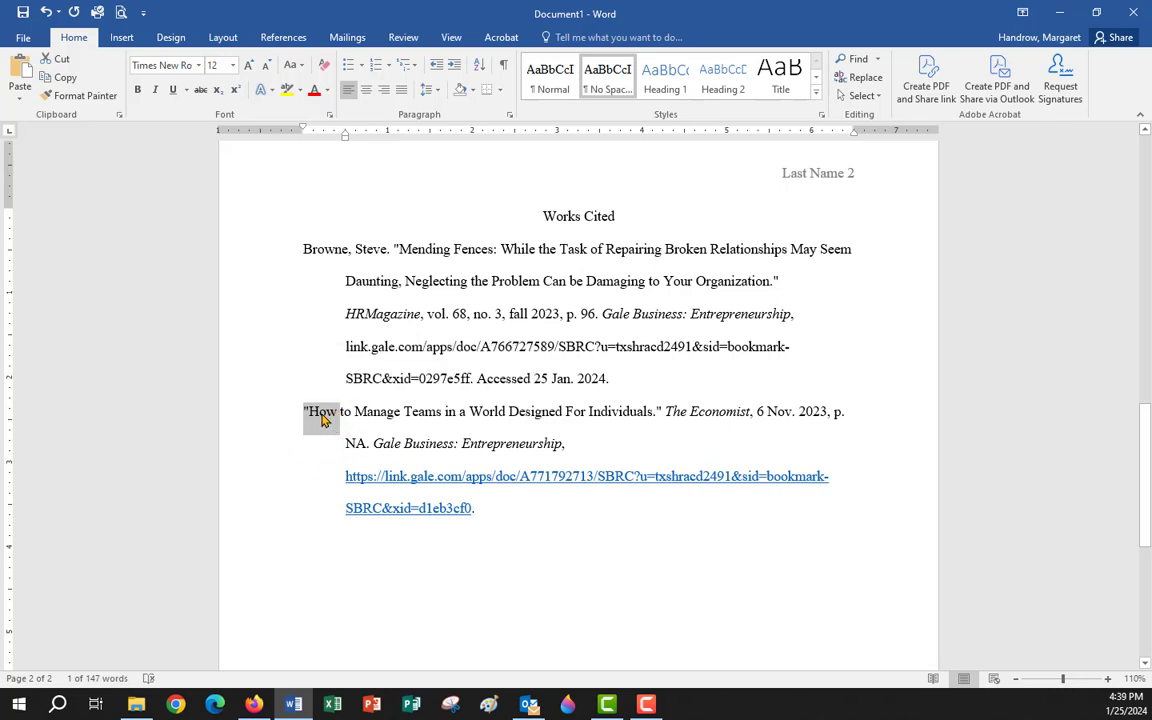
right_click(323, 419)
scroll(493, 389, up, 5)
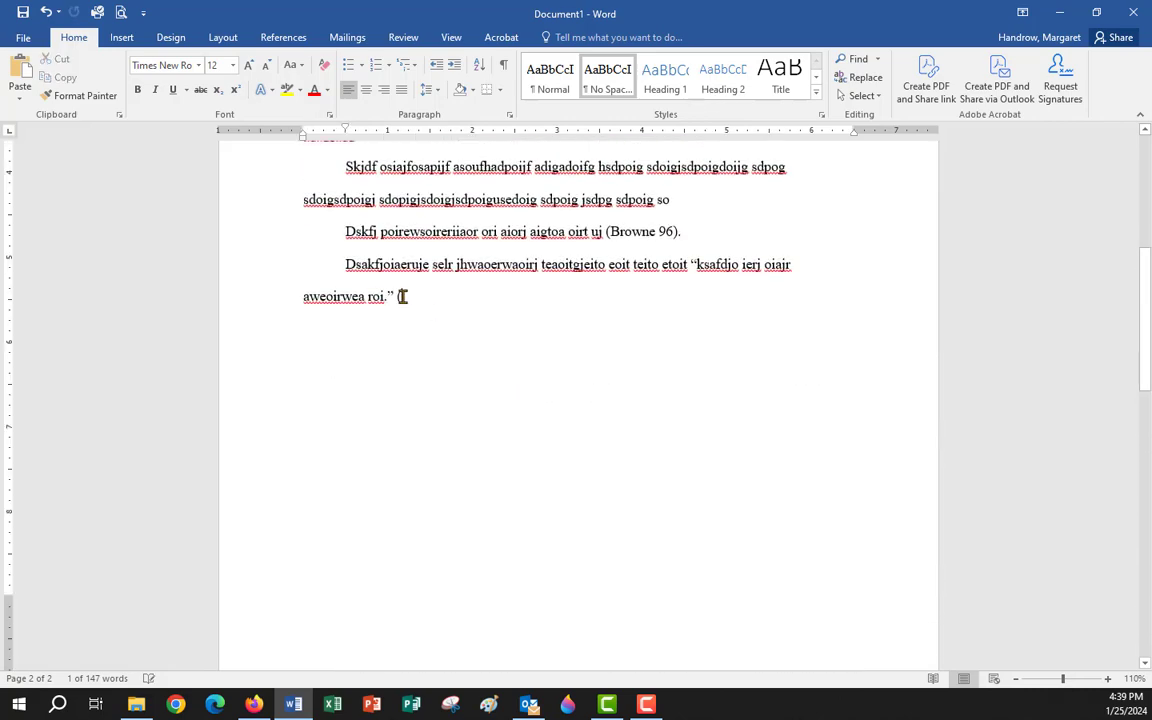
click(403, 296)
right_click(404, 297)
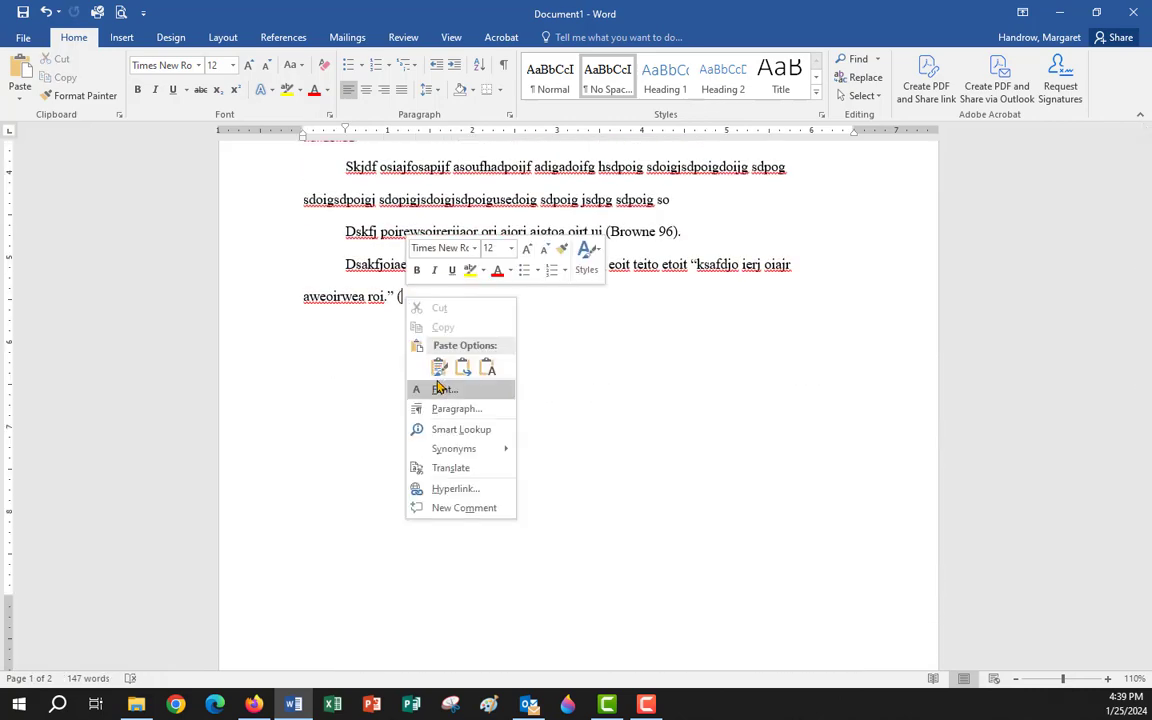
click(439, 368)
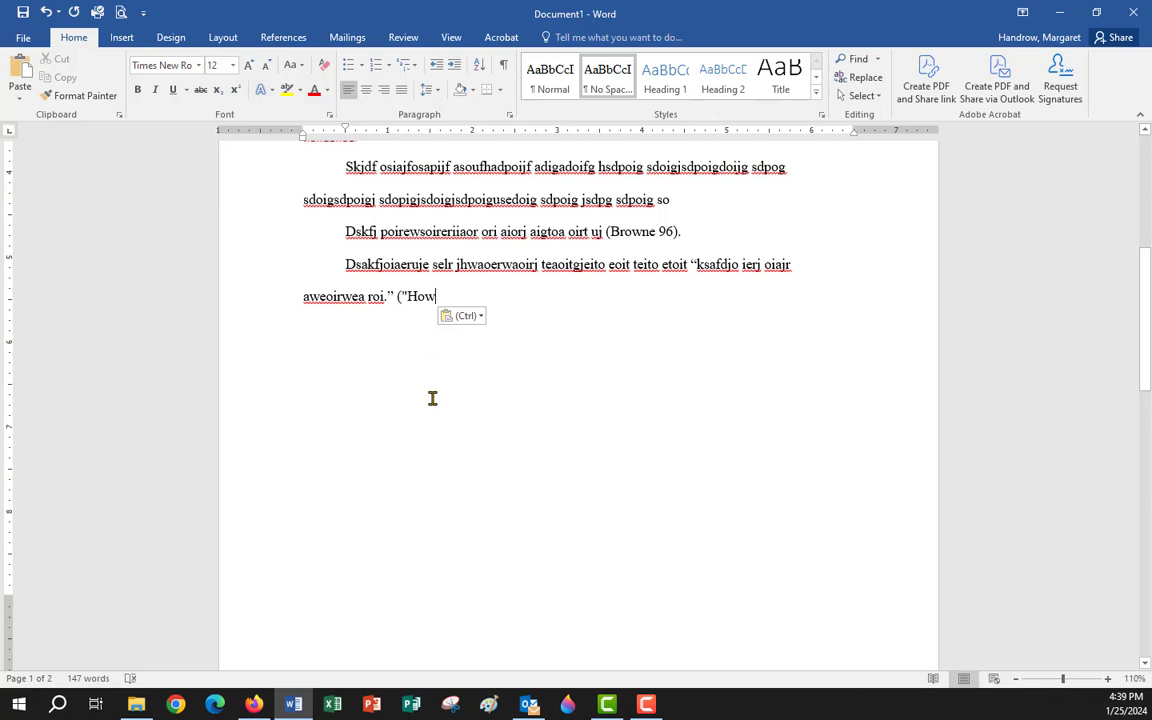
text(")
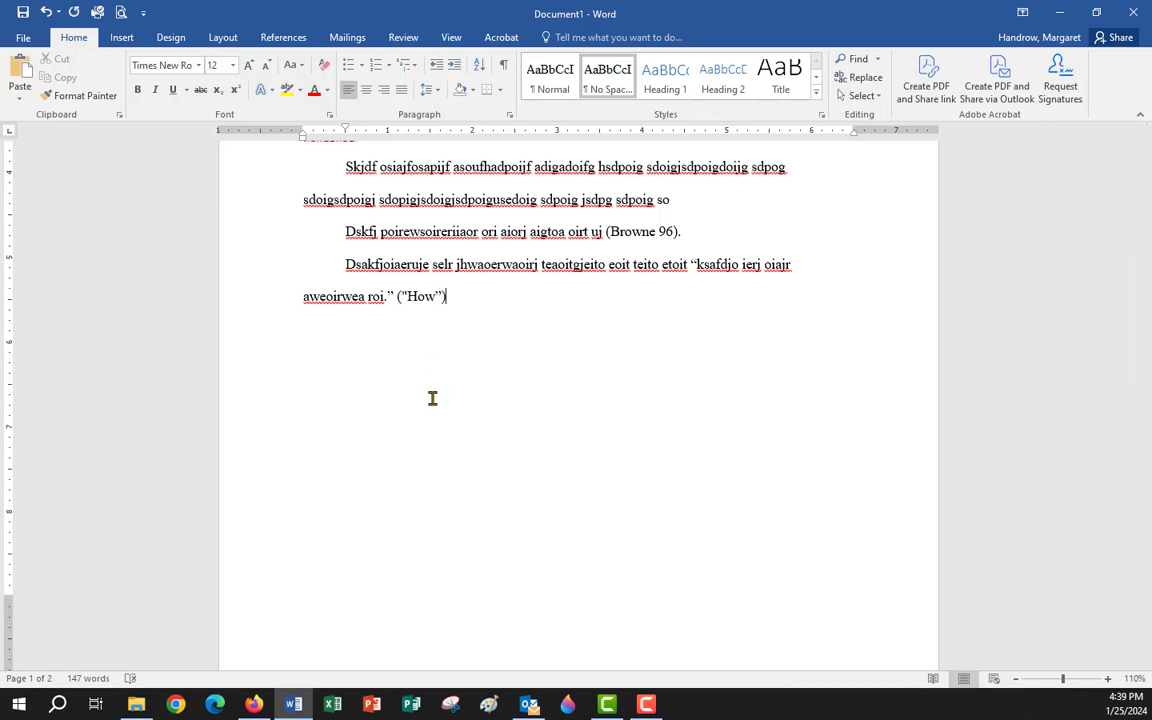
Move the sentence's period so it follows the ("How") citation.
click(1109, 679)
click(1109, 679)
click(1109, 679)
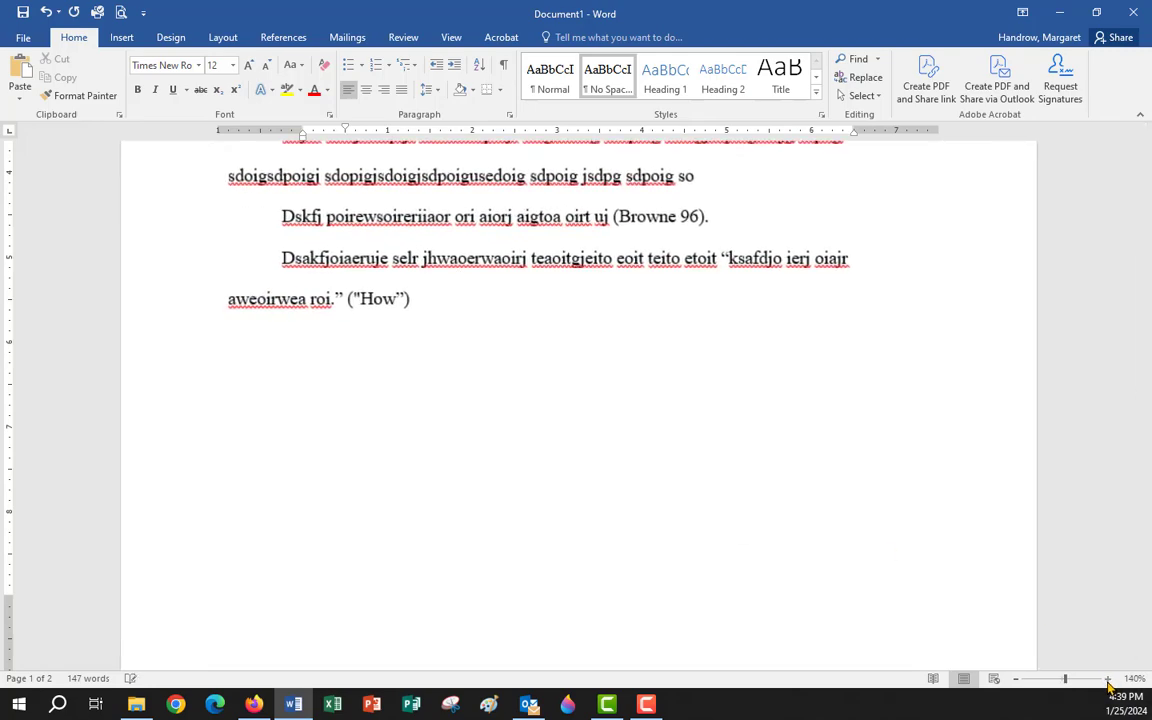
click(1109, 679)
click(1109, 679)
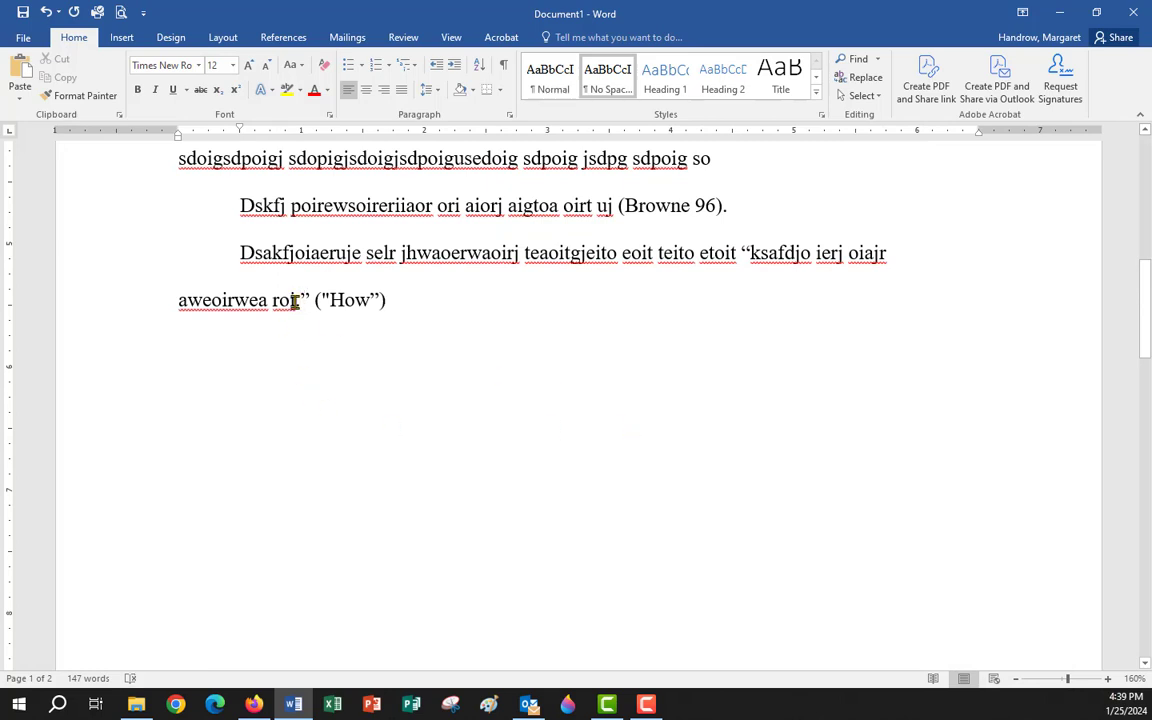
drag(302, 302, 390, 314)
click(381, 302)
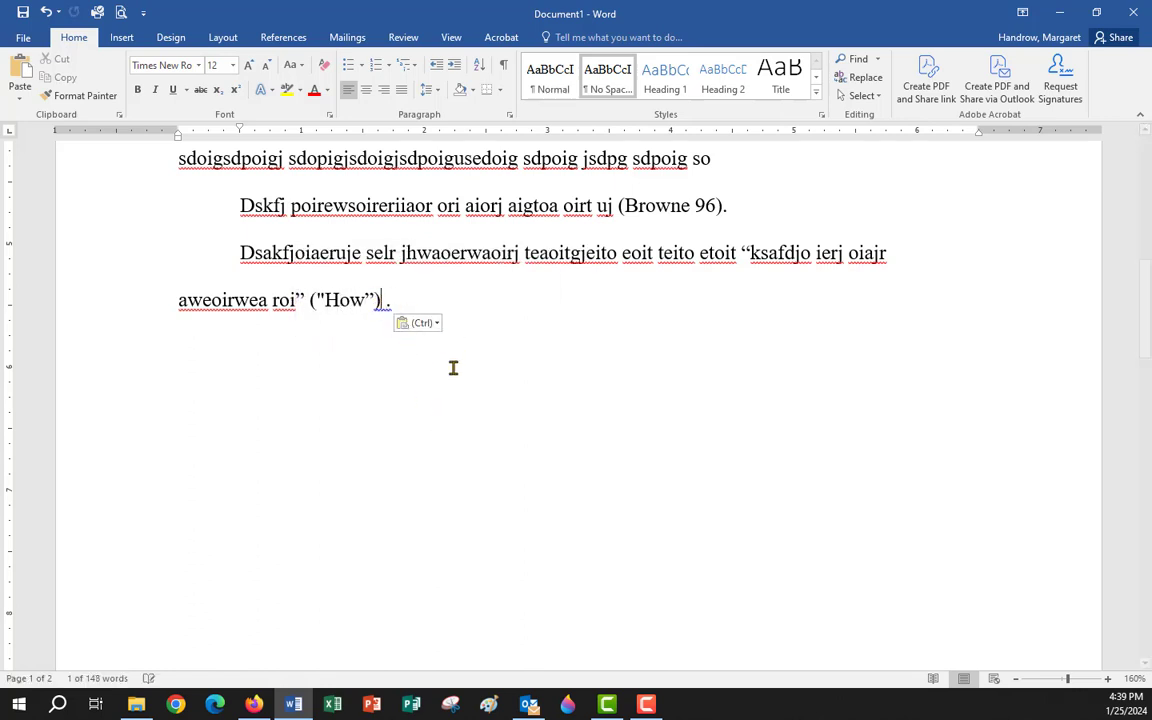
key(Delete)
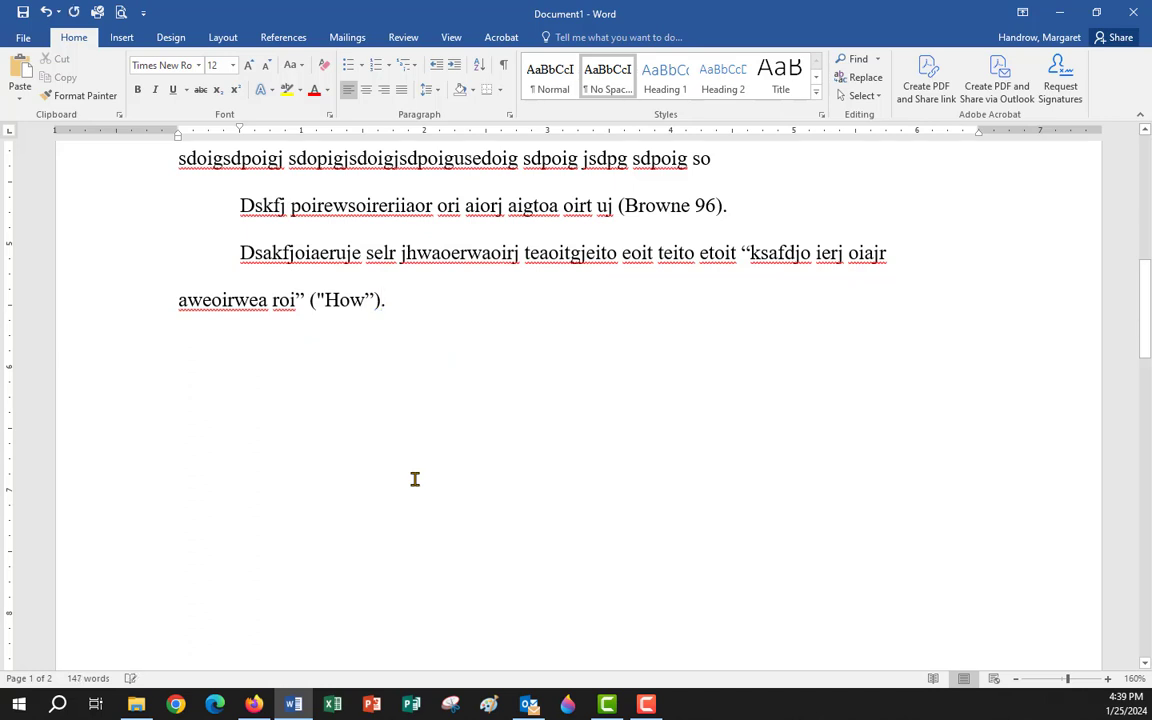
click(391, 302)
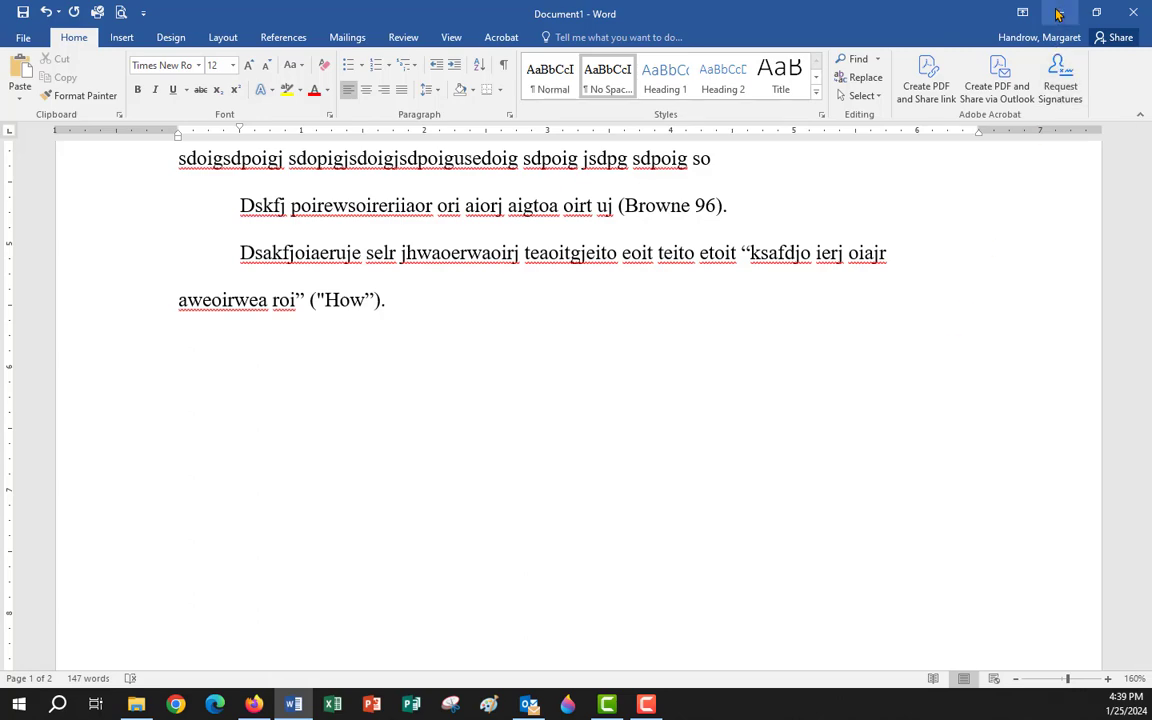
key(alt+Tab)
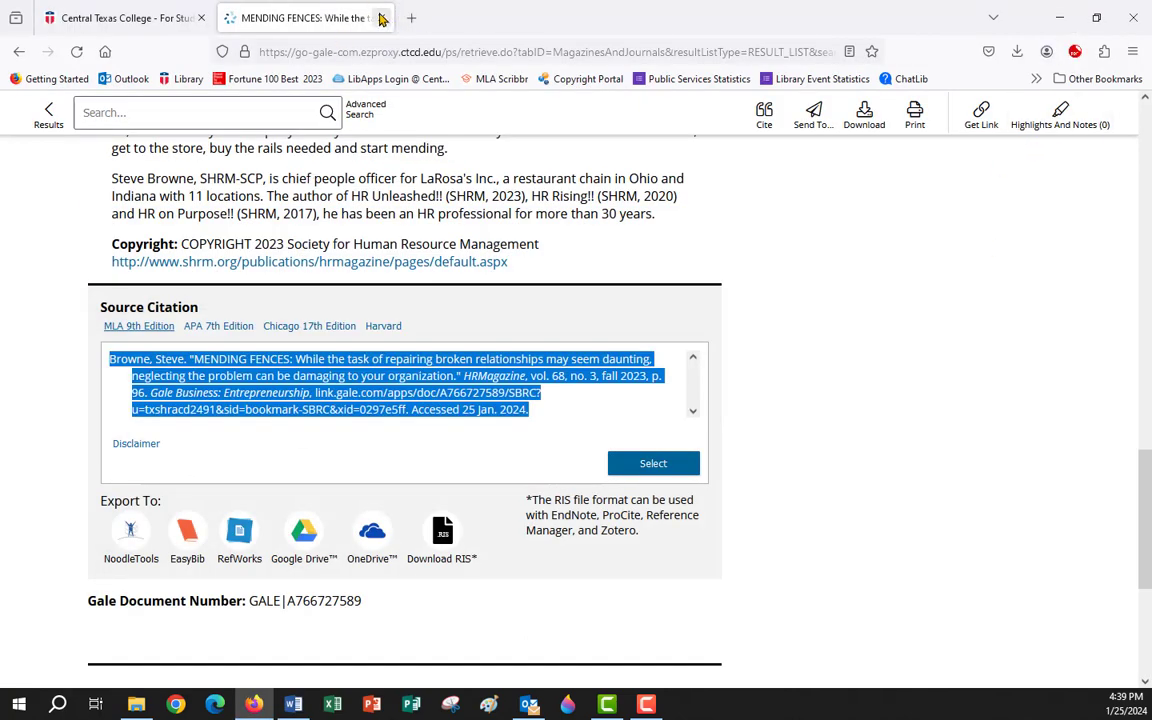
Close the Gale article tab and go to the Central Texas College Library homepage.
click(381, 17)
scroll(840, 410, up, 5)
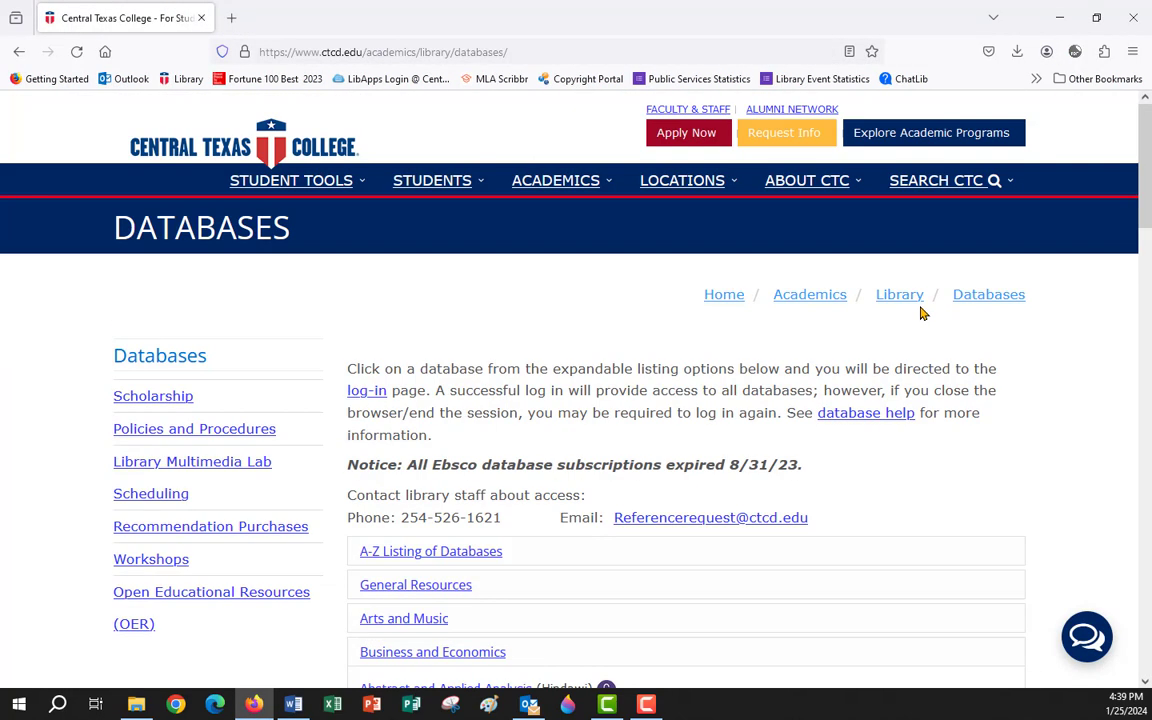
click(900, 296)
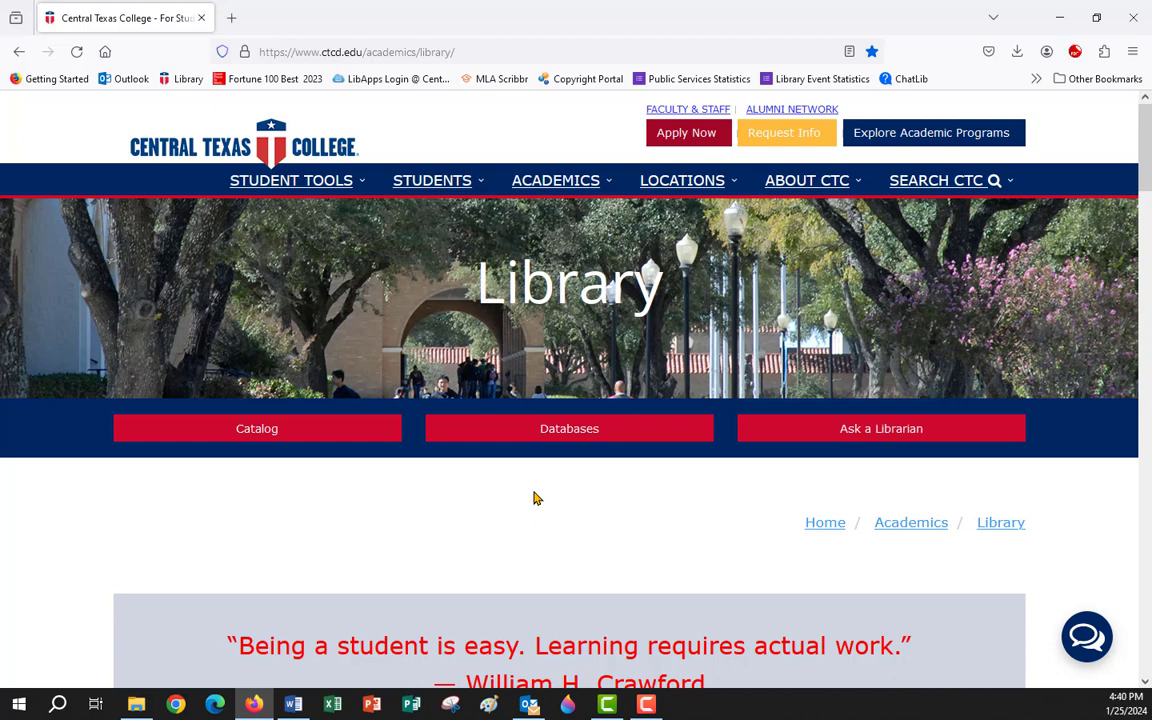
click(881, 434)
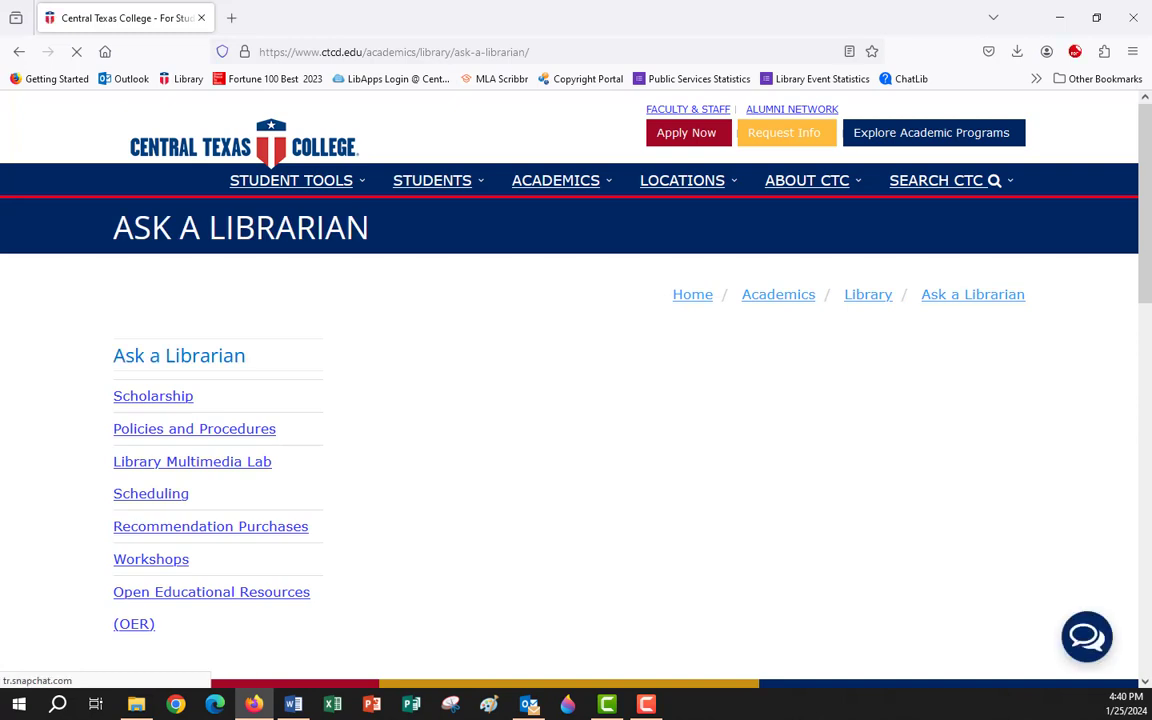
scroll(690, 432, down, 2)
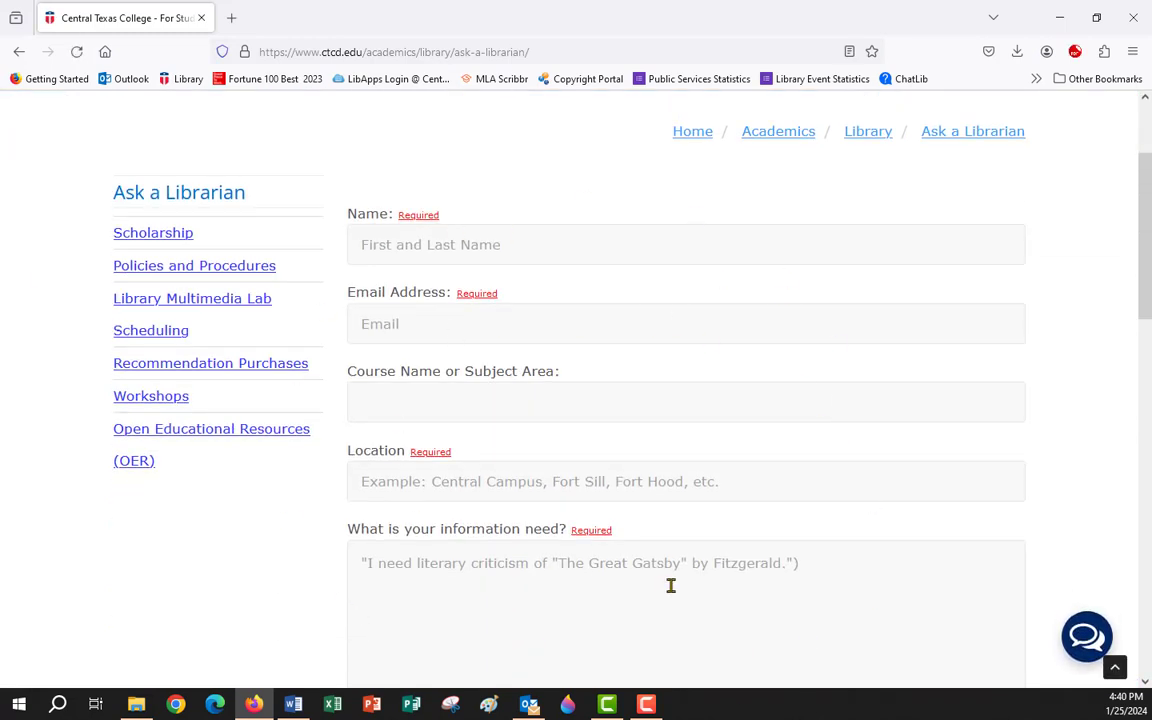
scroll(600, 555, down, 3)
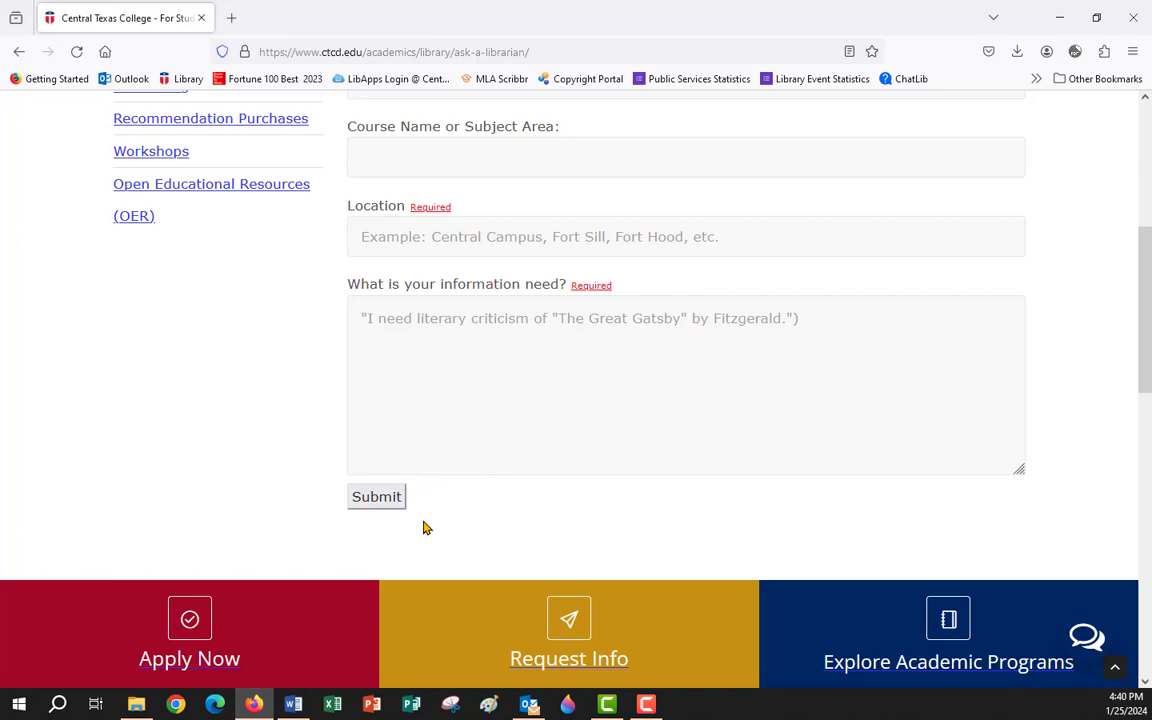
scroll(810, 315, up, 3)
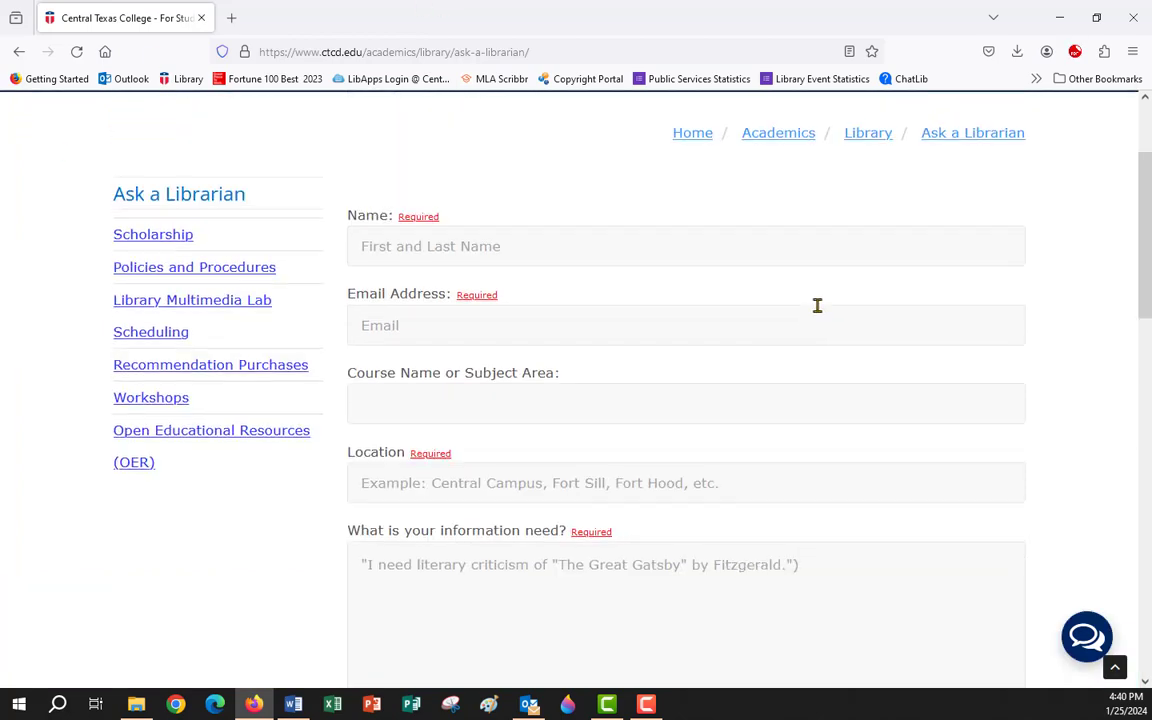
scroll(817, 305, up, 2)
click(872, 297)
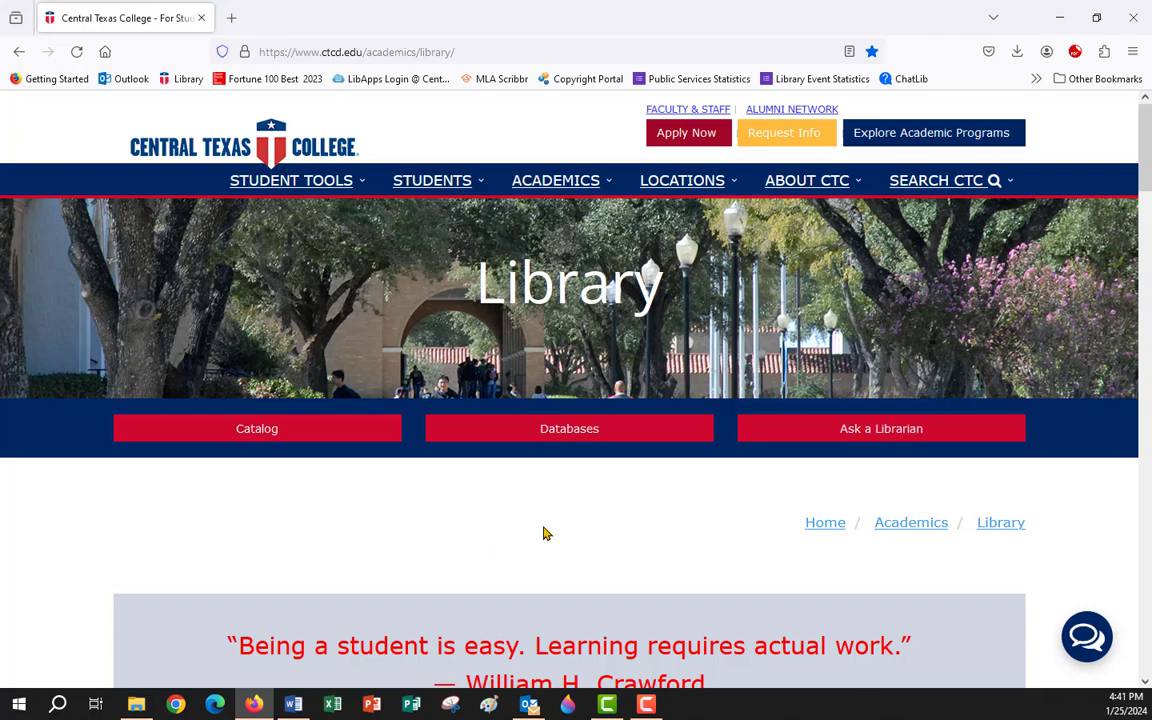
scroll(543, 530, down, 3)
scroll(879, 620, down, 5)
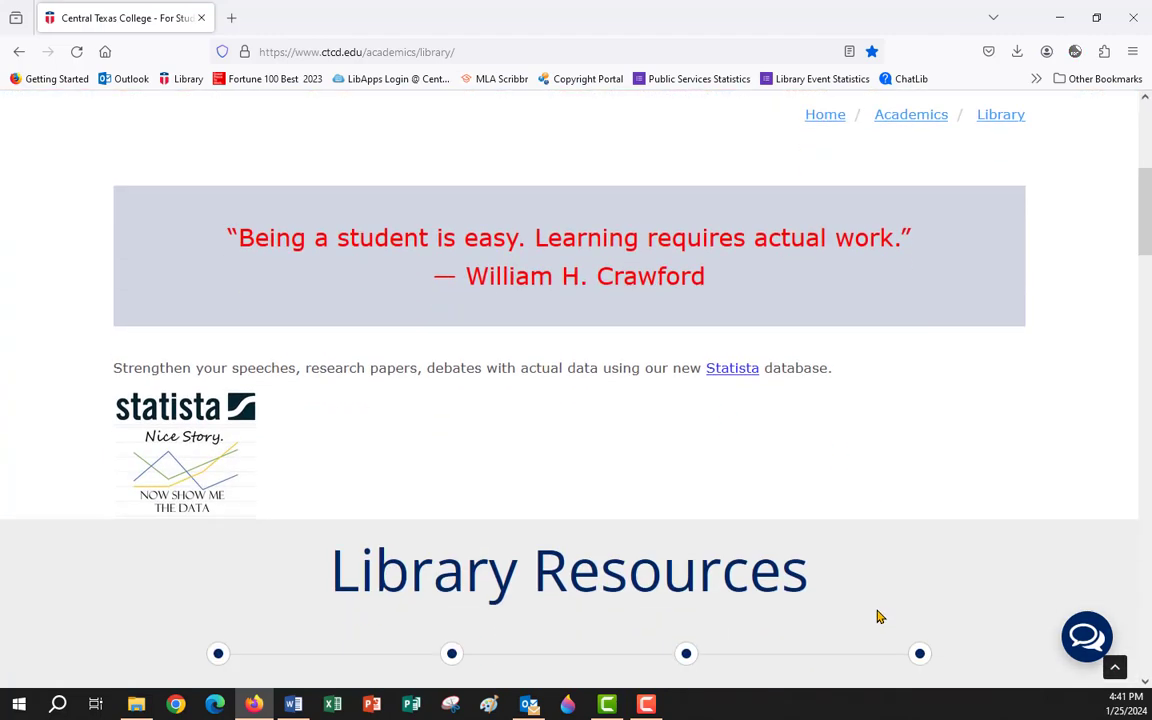
scroll(879, 612, down, 3)
click(915, 408)
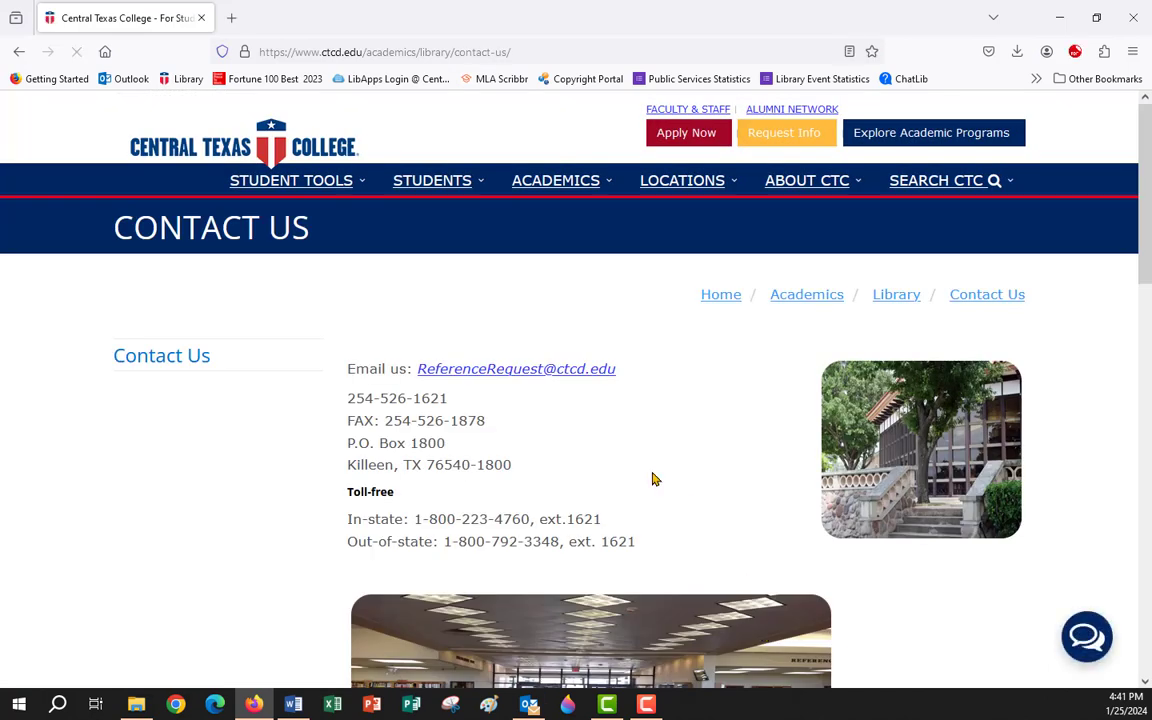
drag(414, 367, 647, 369)
drag(346, 398, 502, 404)
drag(347, 518, 672, 555)
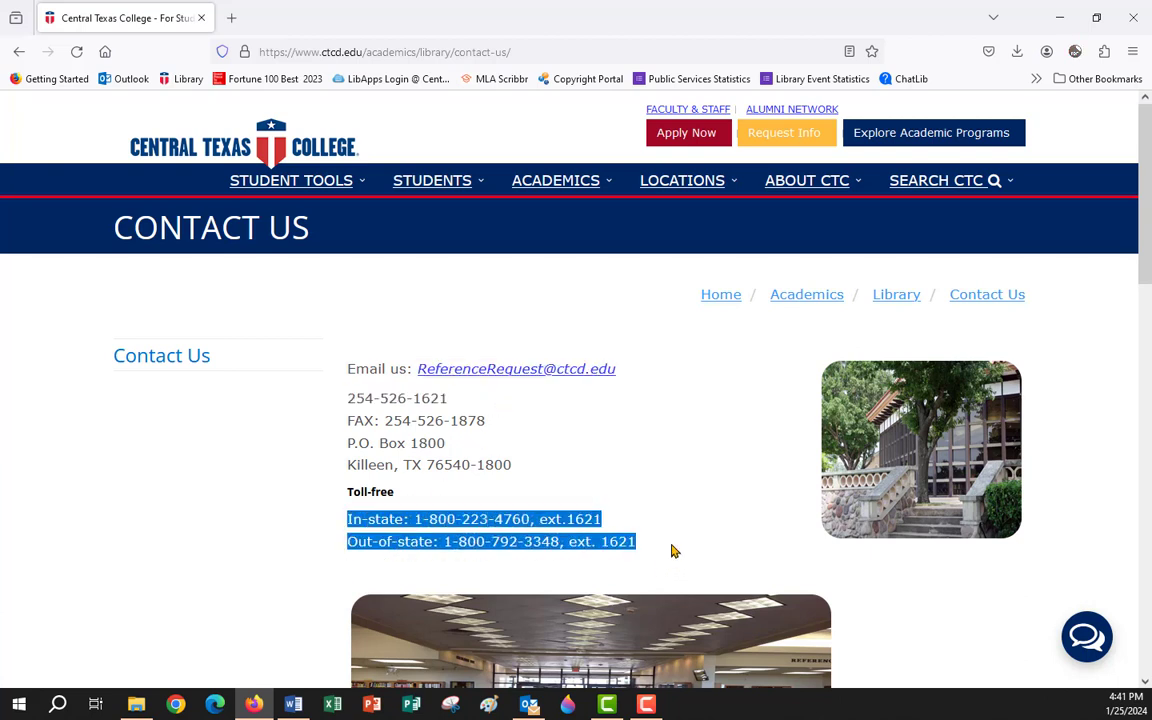
click(898, 296)
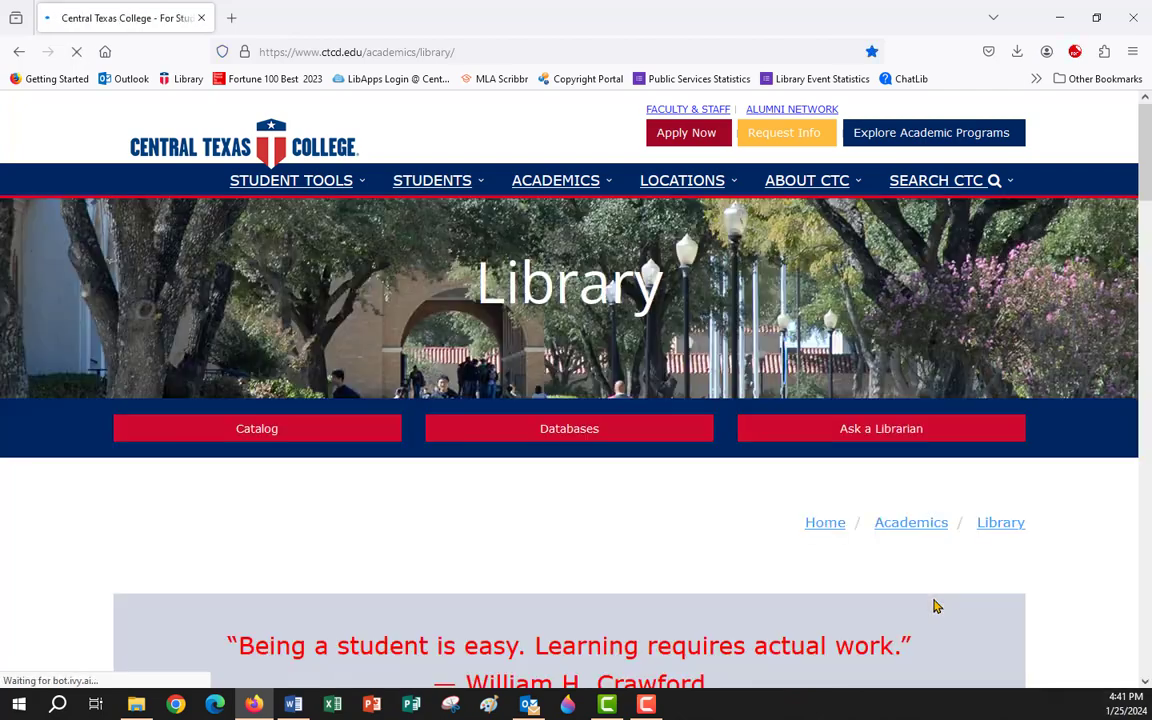
scroll(769, 570, down, 10)
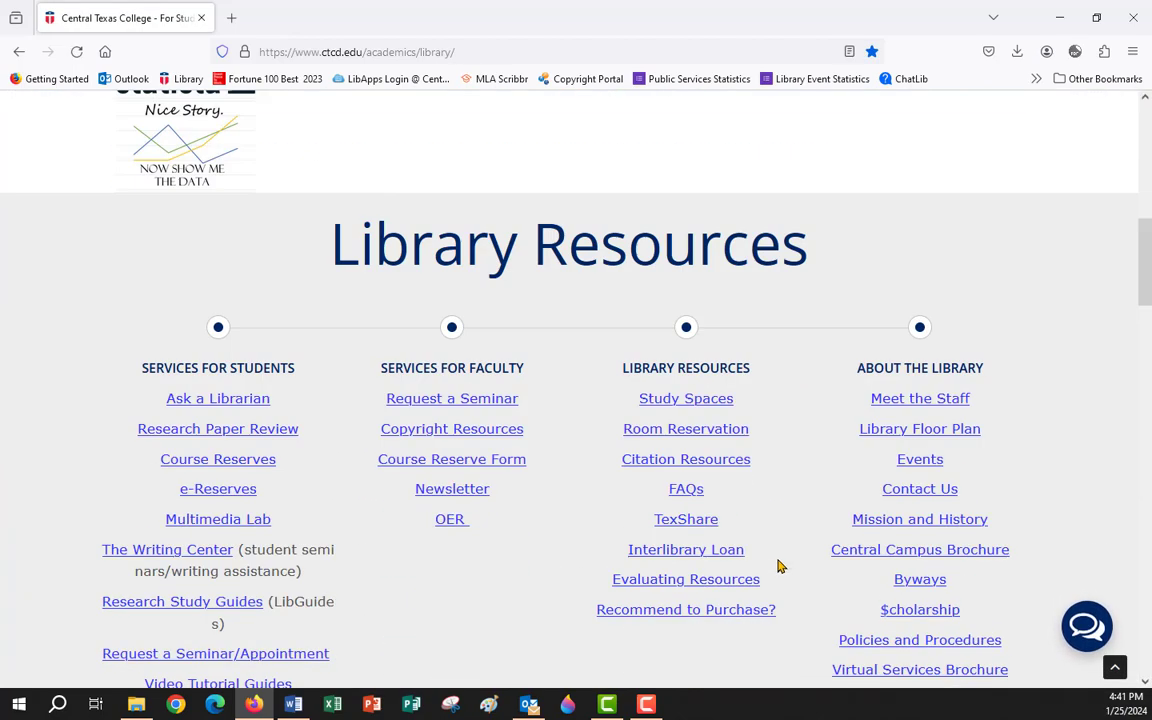
scroll(781, 558, down, 3)
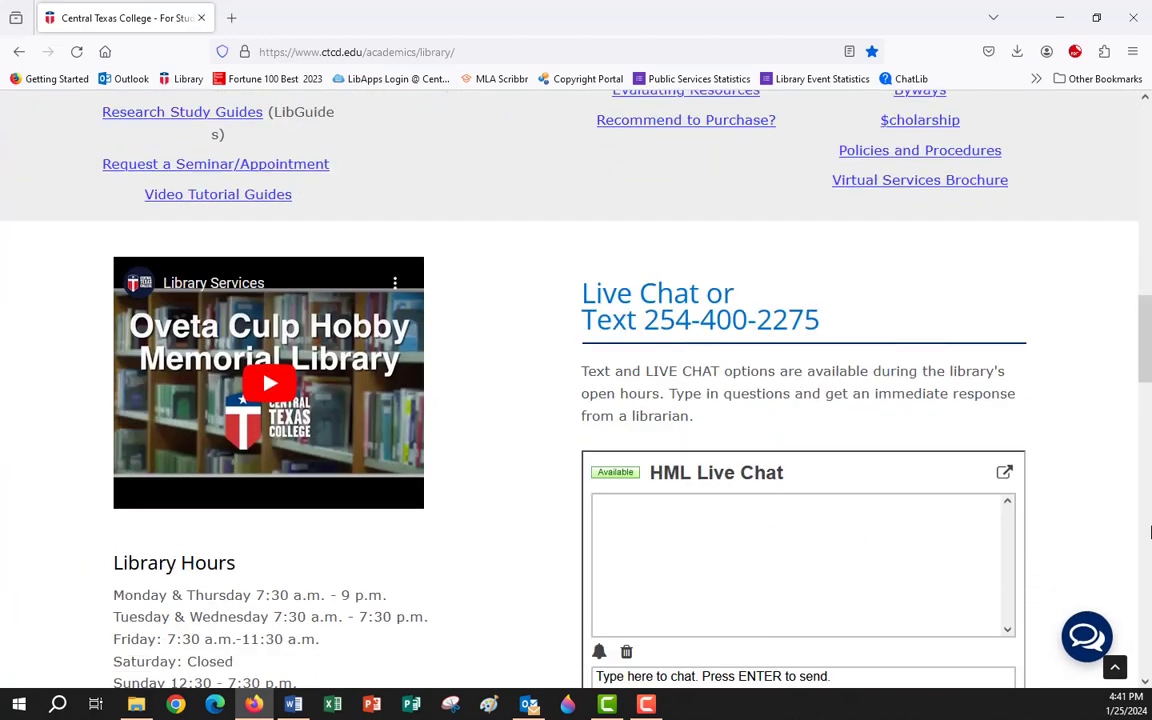
scroll(1095, 506, down, 1)
scroll(1095, 506, down, 2)
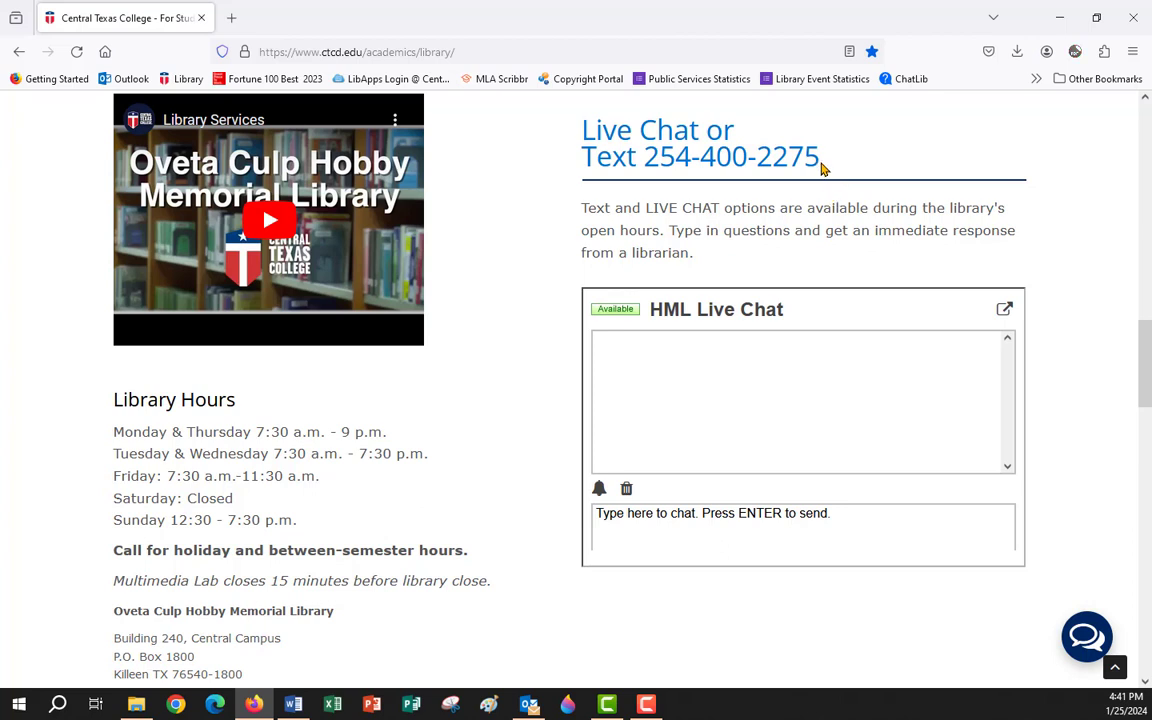
drag(822, 168, 643, 172)
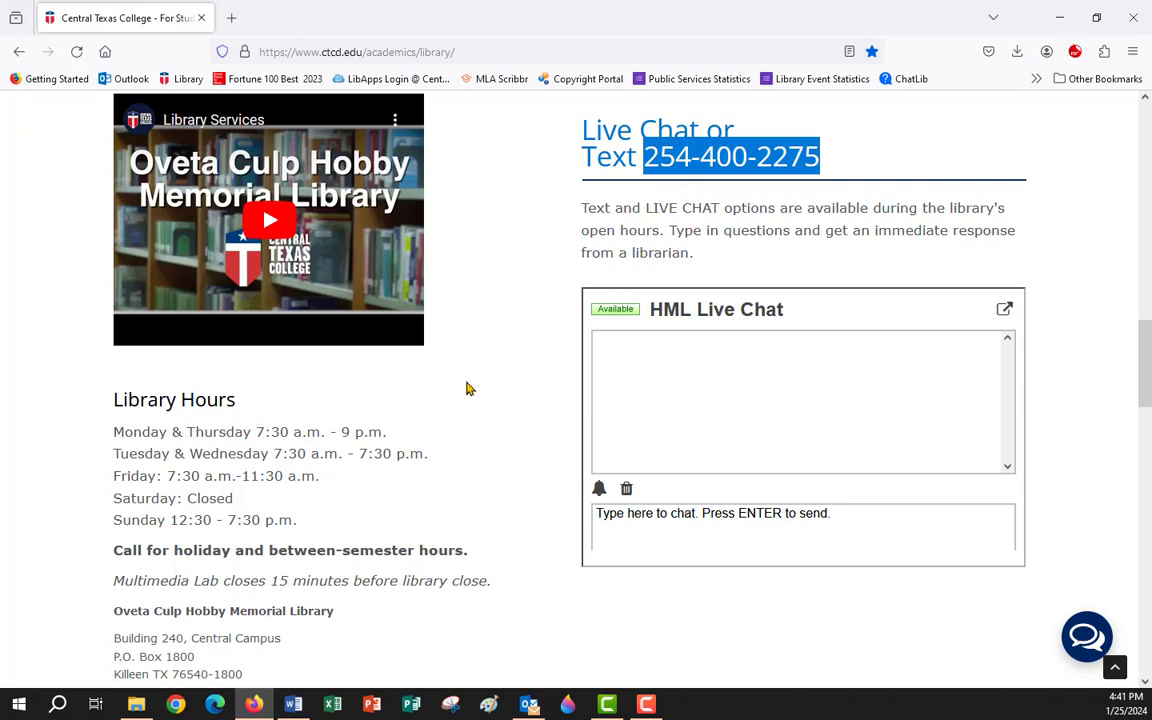
scroll(466, 389, up, 4)
scroll(468, 388, up, 2)
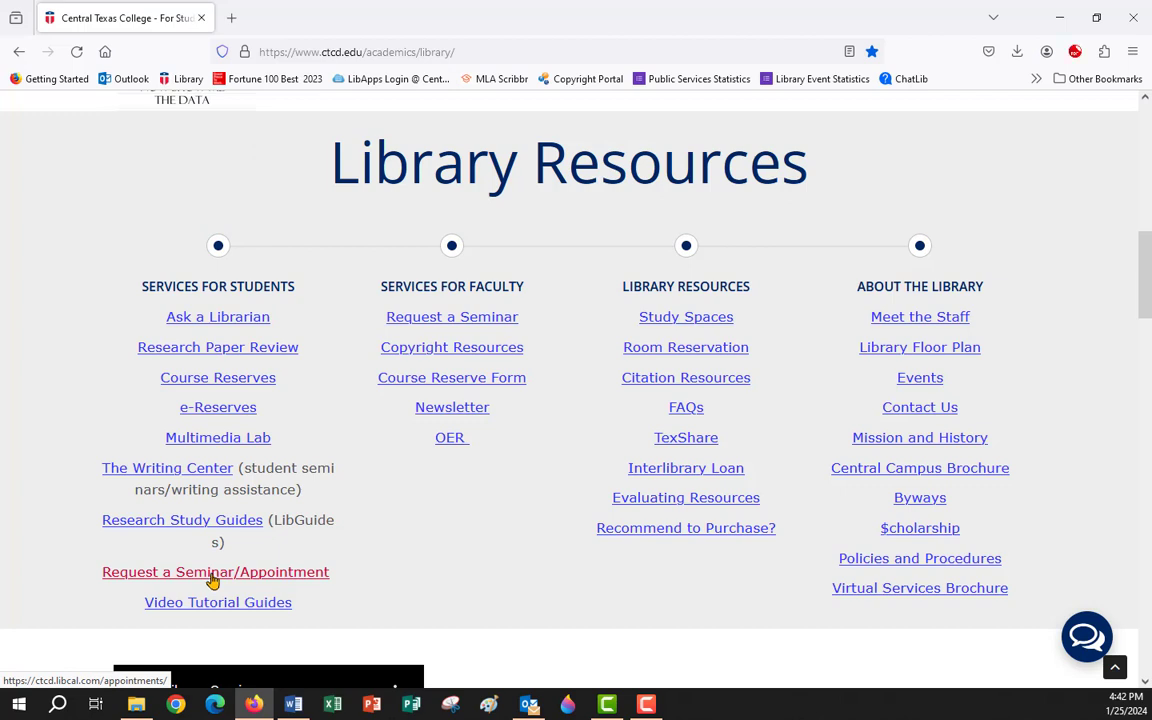
Book a librarian appointment for Monday, January 29, 2024 at 2:00pm and continue to the details form.
click(213, 573)
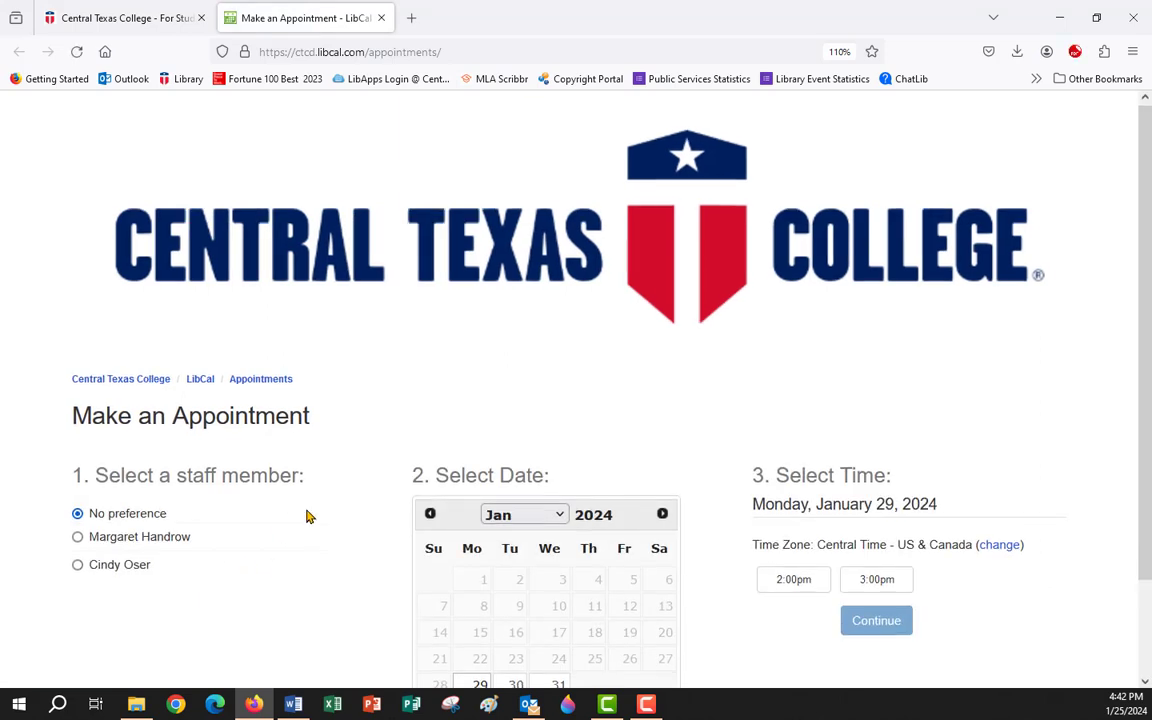
scroll(309, 514, down, 2)
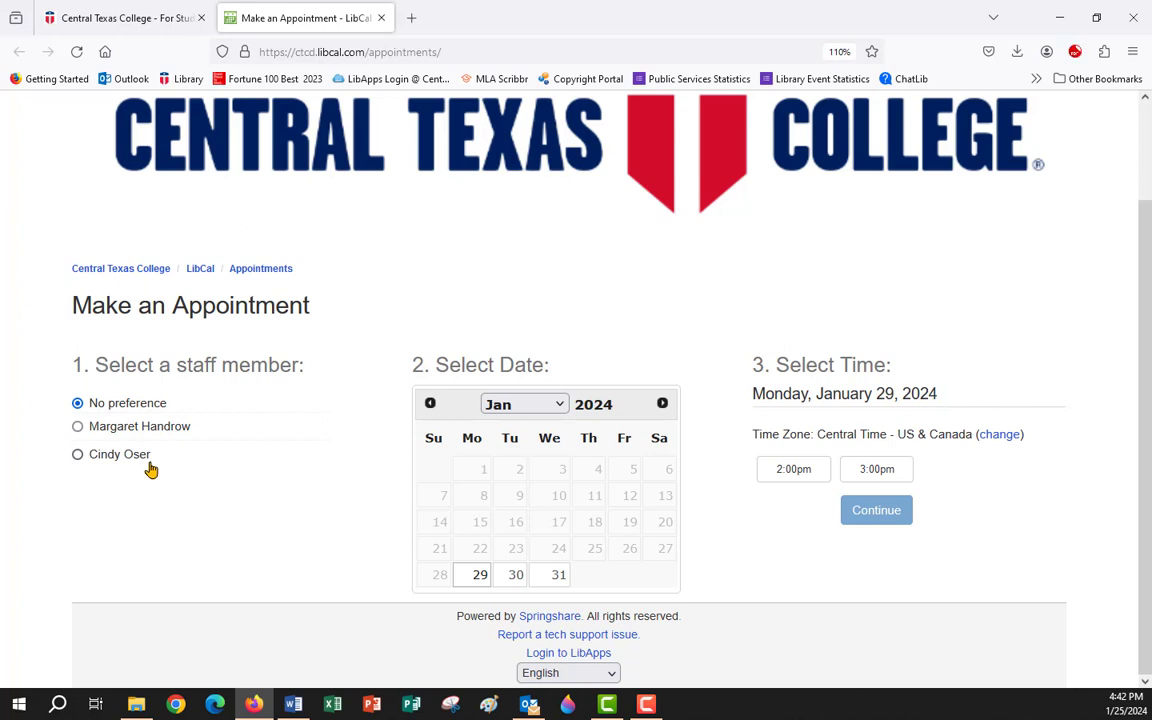
click(78, 427)
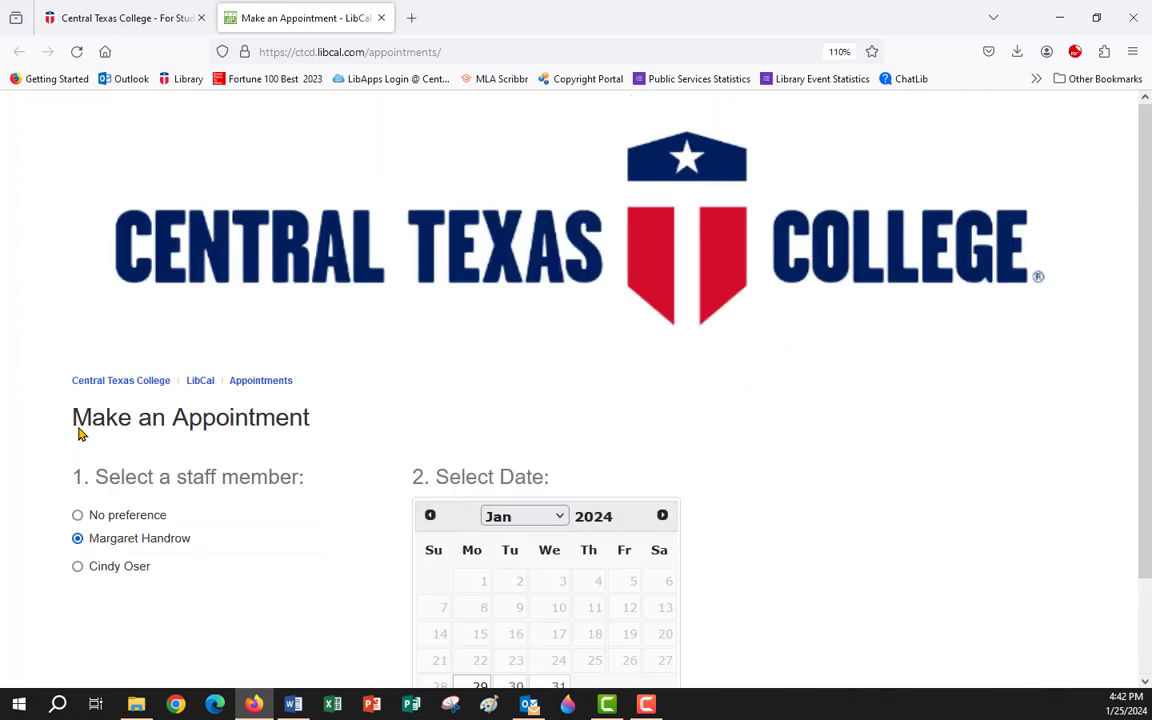
scroll(313, 531, down, 2)
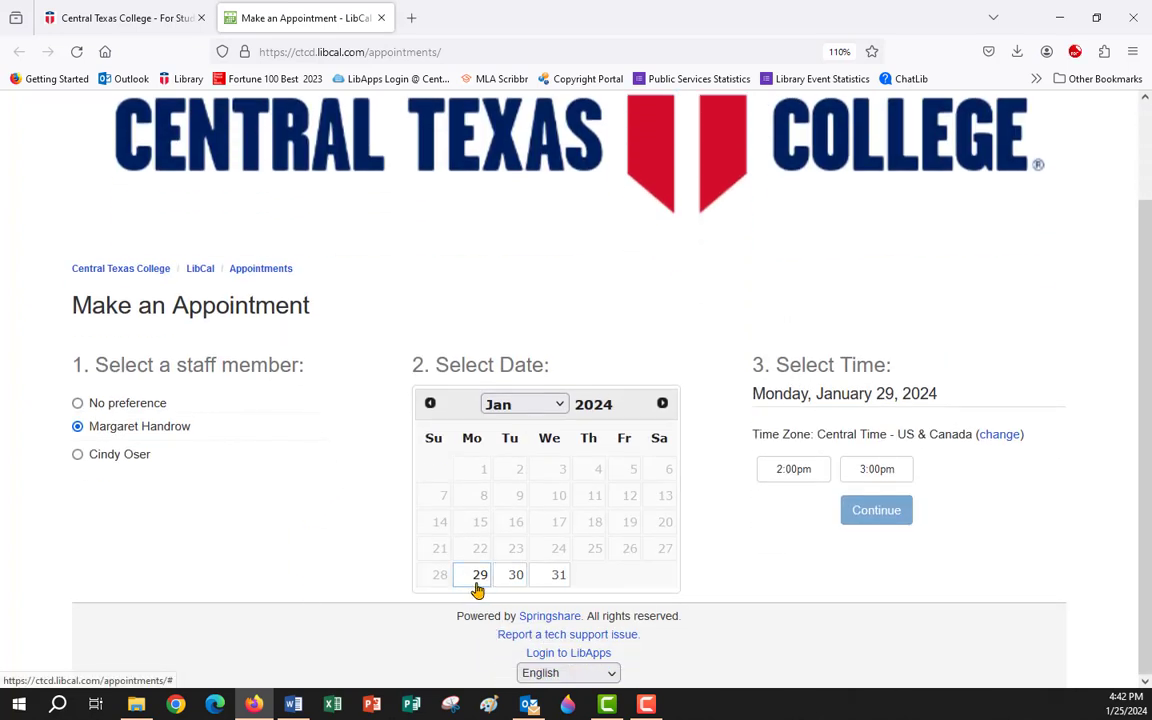
click(479, 578)
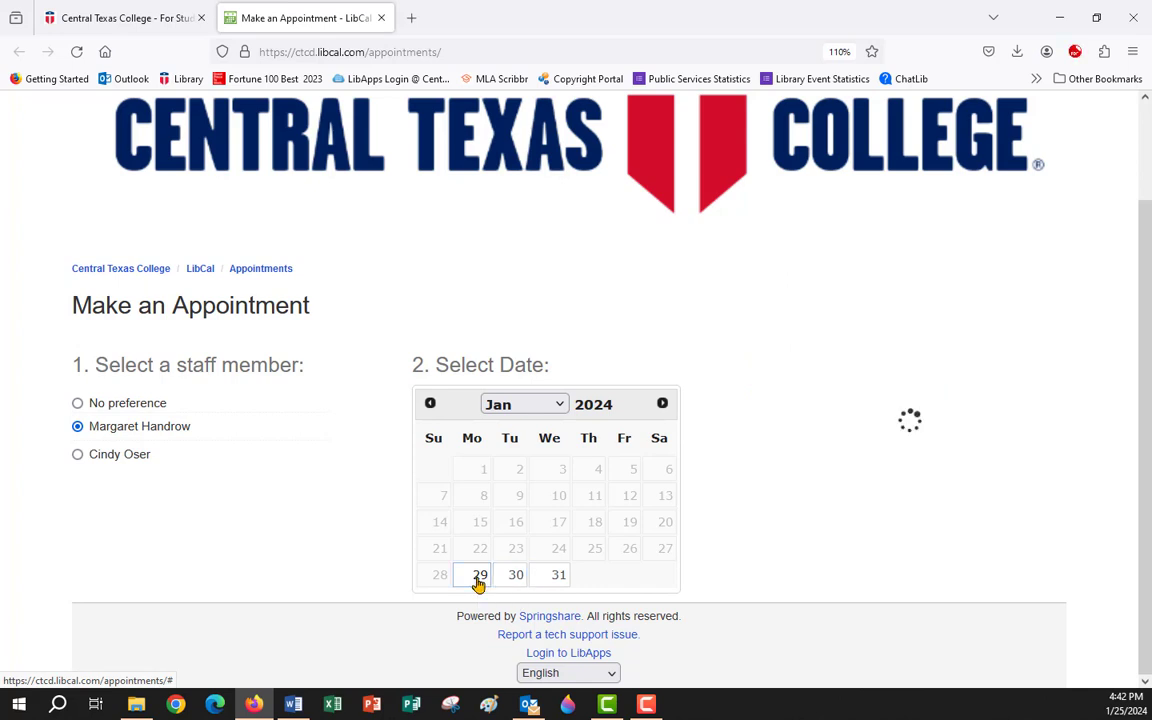
click(794, 472)
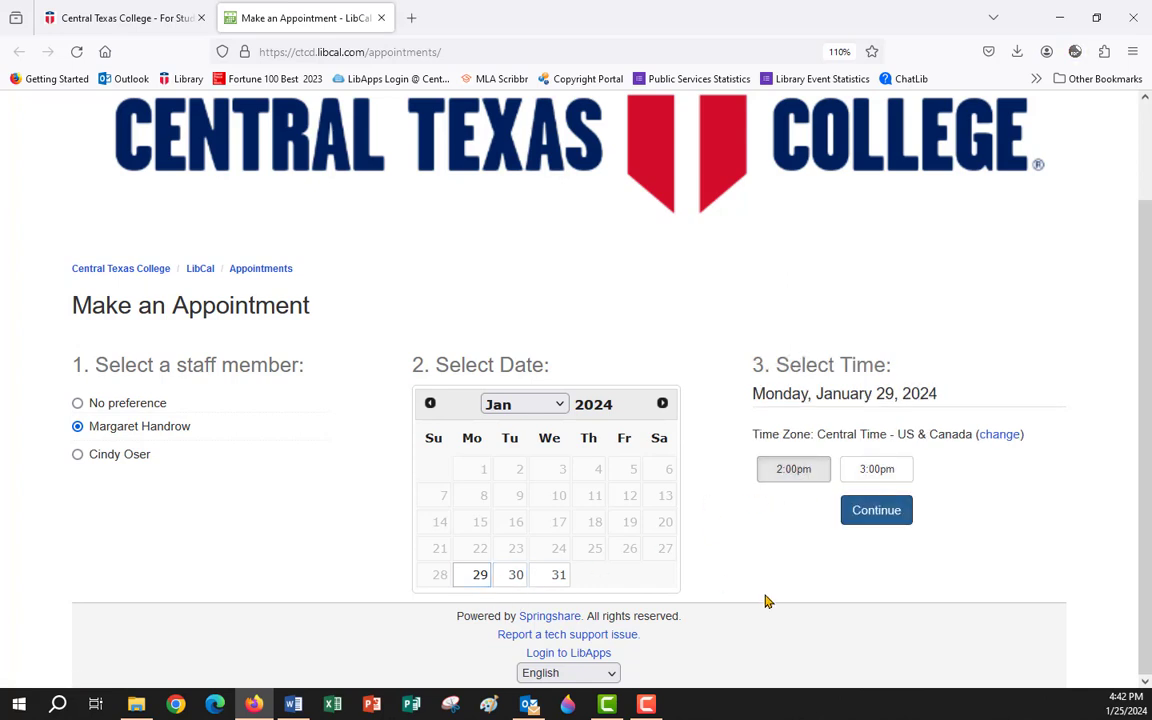
click(876, 510)
scroll(578, 536, down, 3)
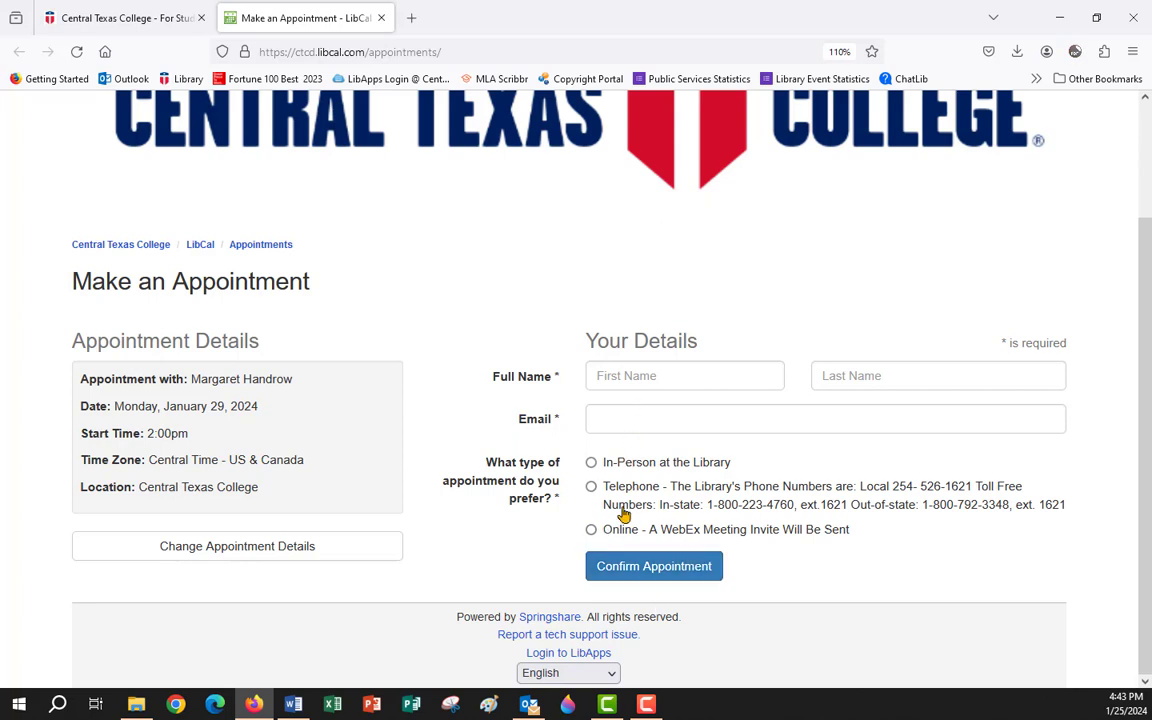
Close the appointment page and open the library's Research Study Guides list.
click(381, 18)
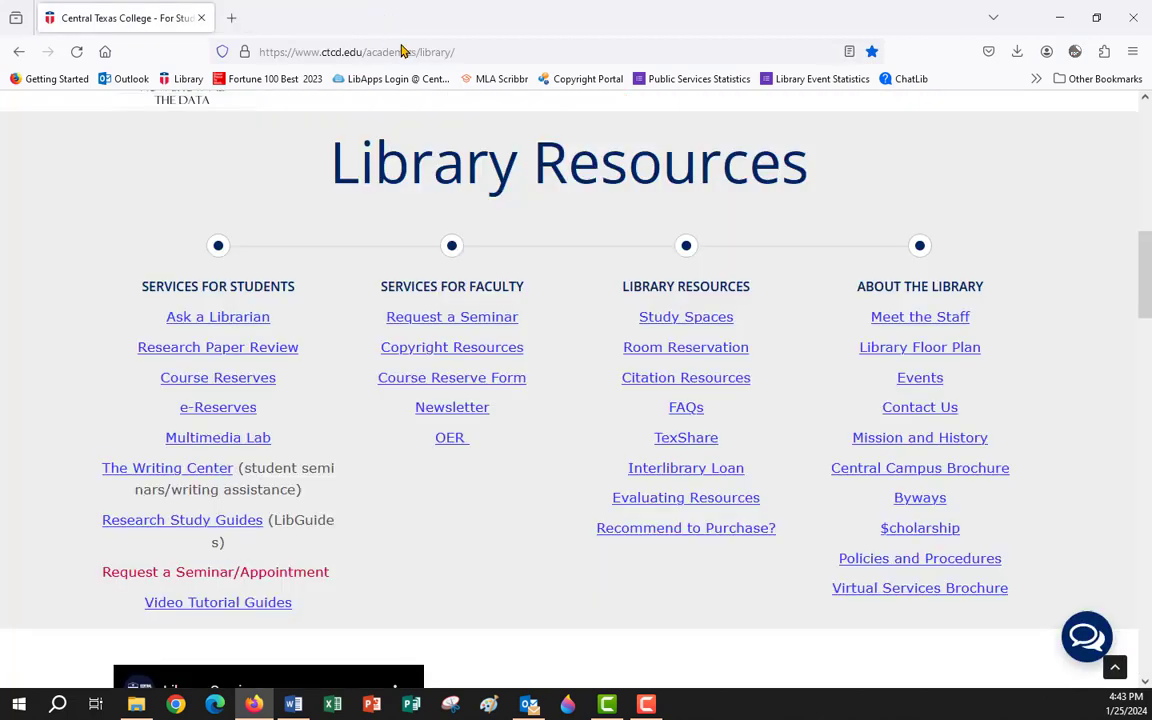
click(176, 521)
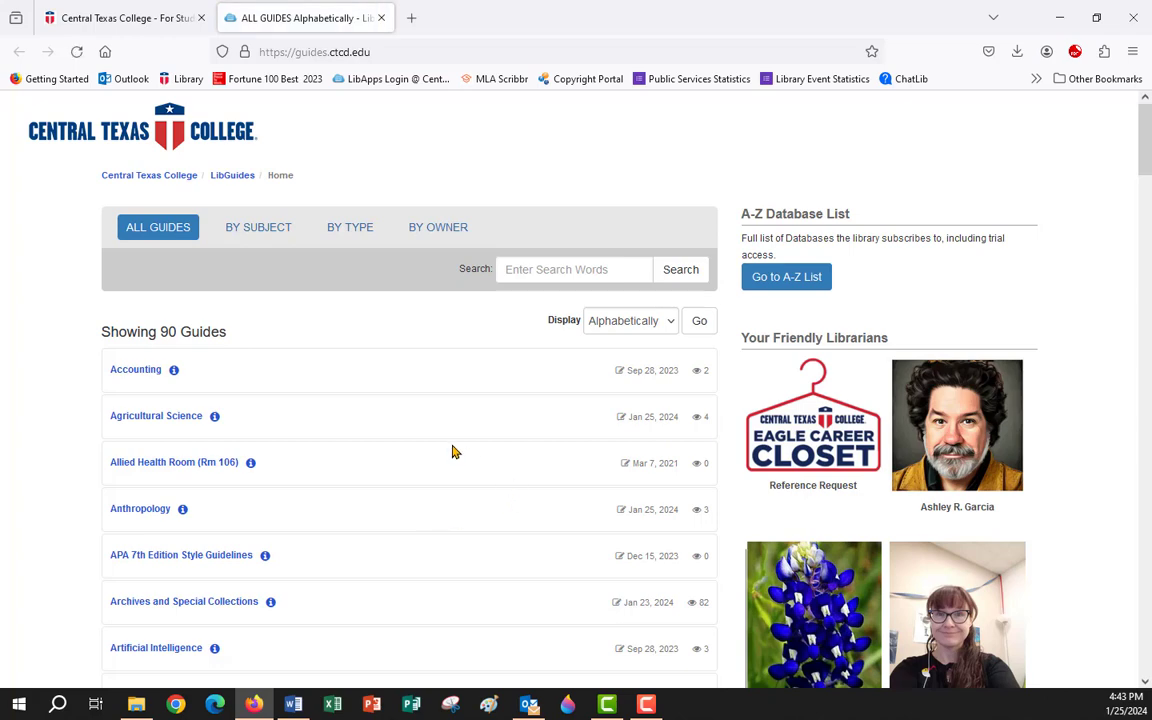
scroll(399, 444, down, 3)
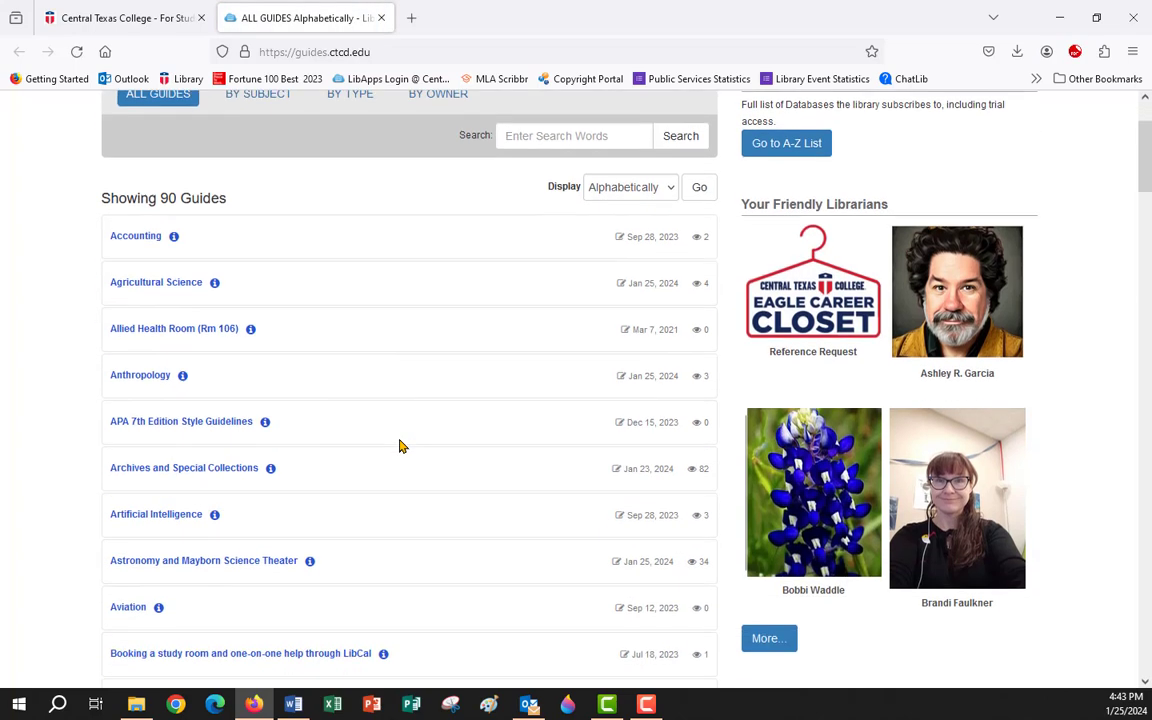
scroll(399, 444, down, 6)
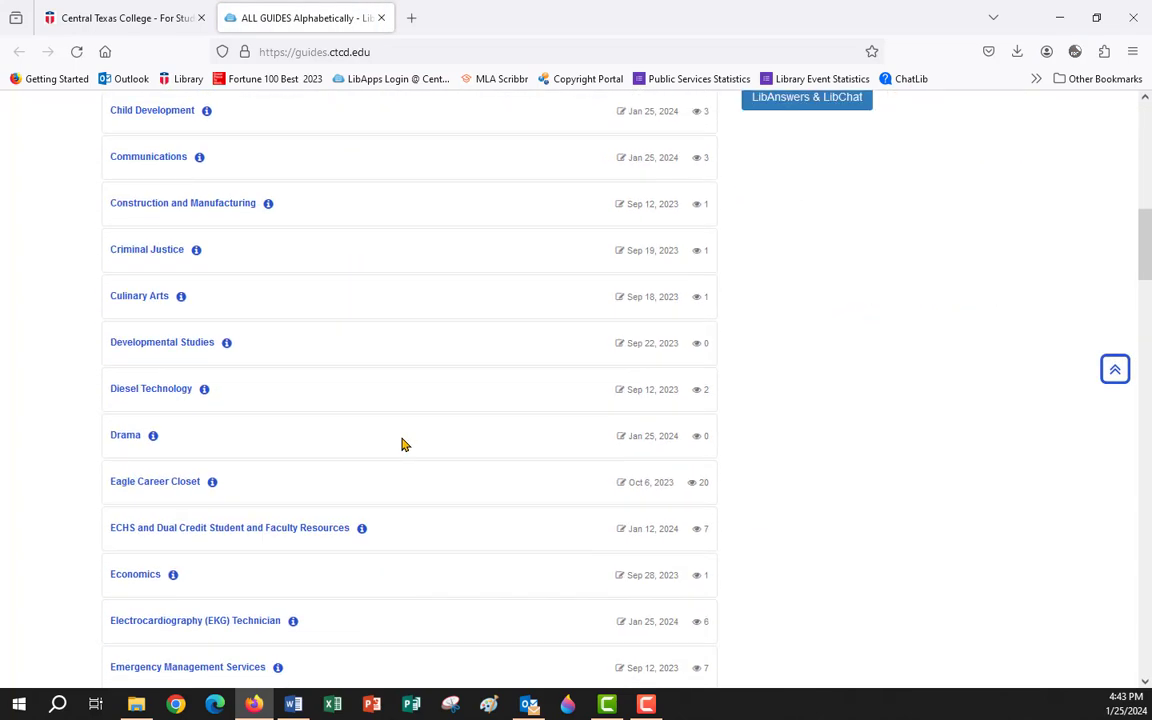
scroll(402, 444, up, 9)
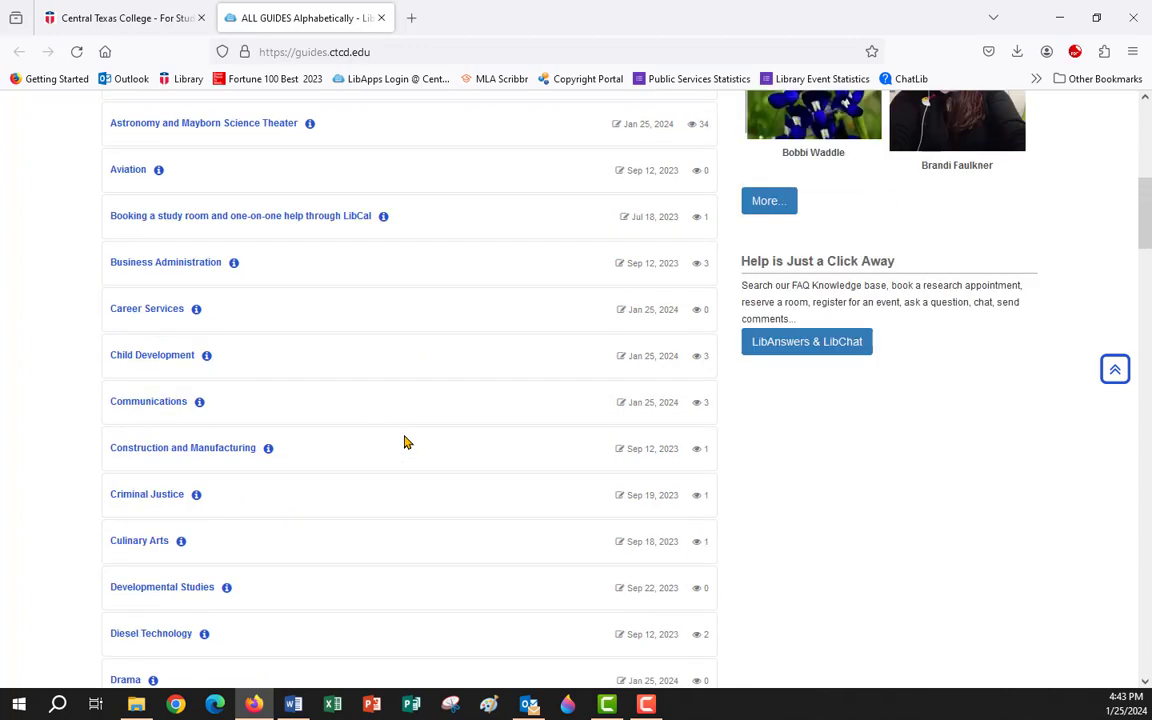
Search all library guides for 'seminar'.
click(510, 270)
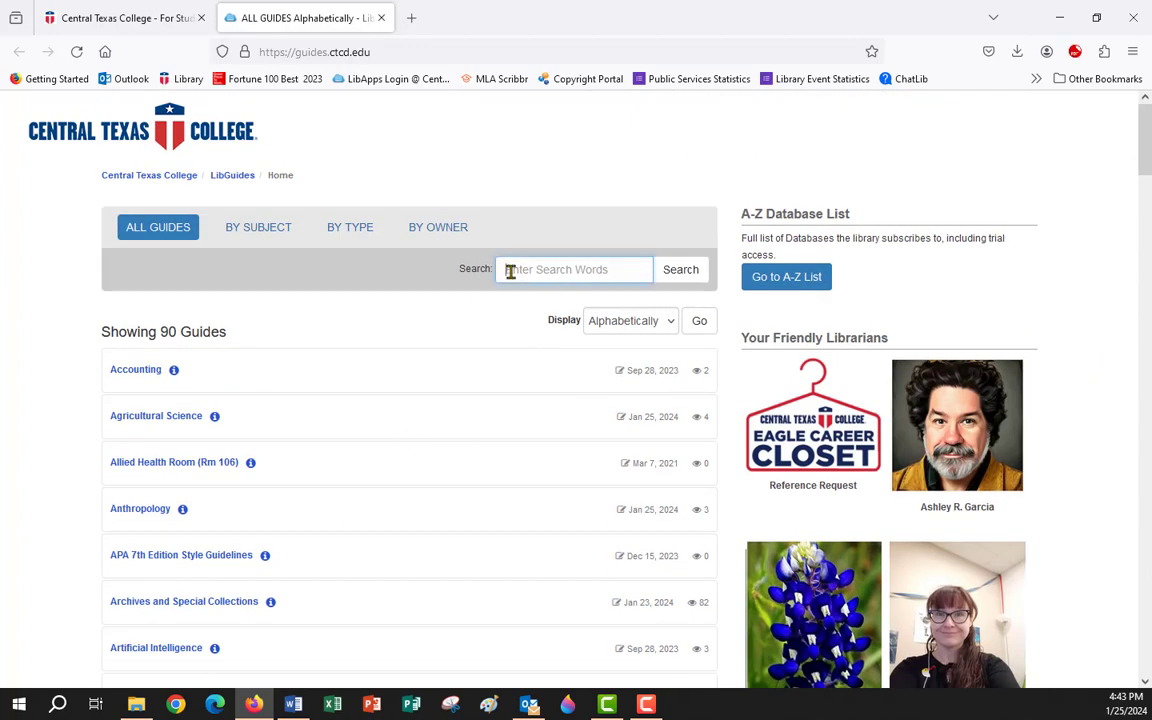
text(se)
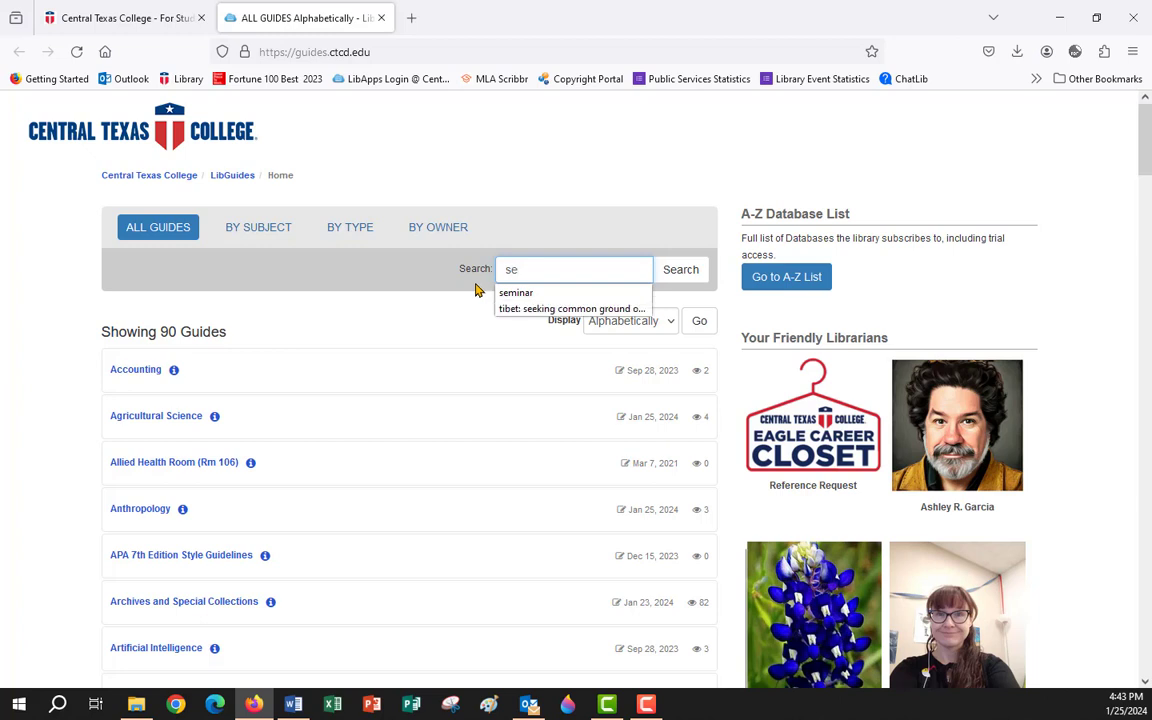
text(minar)
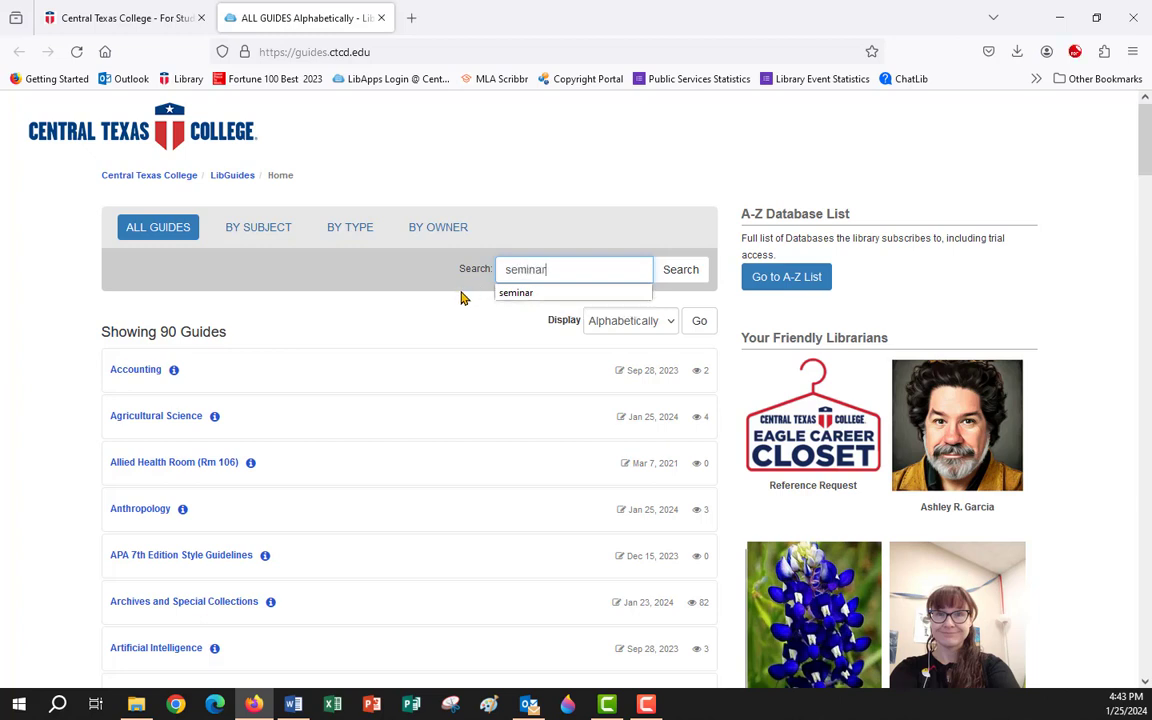
key(Return)
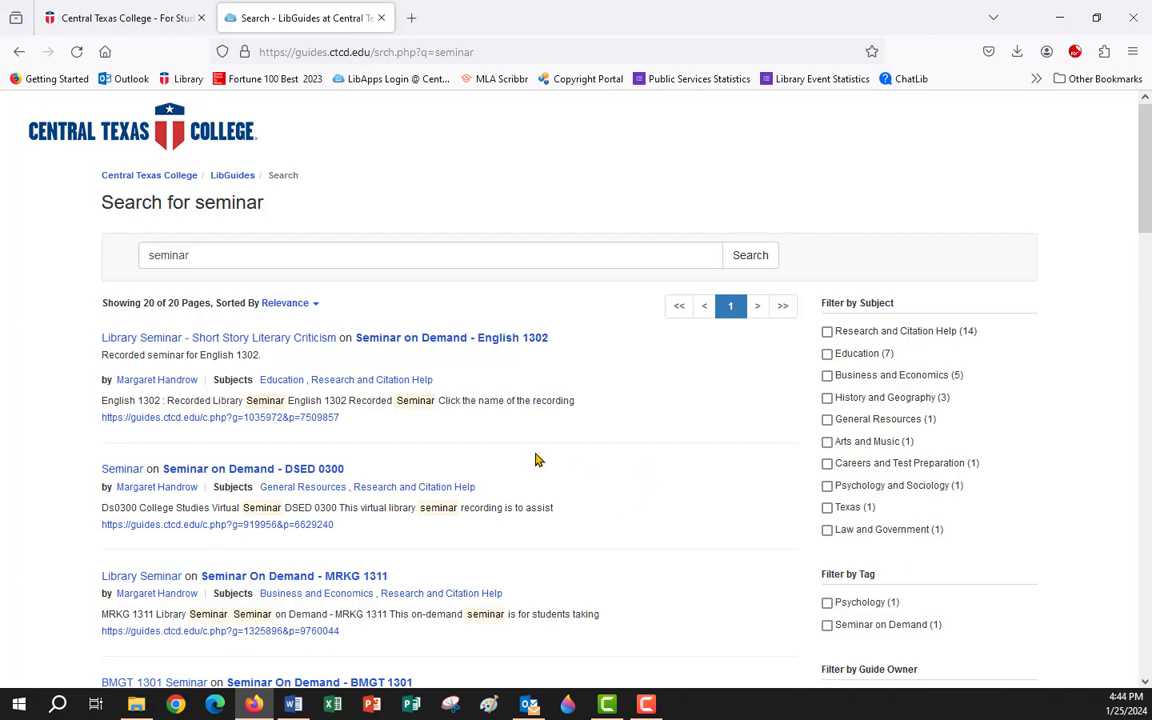
Open the Seminar On Demand - Business 1301 guide, look it over, then close it.
scroll(537, 458, down, 3)
click(420, 466)
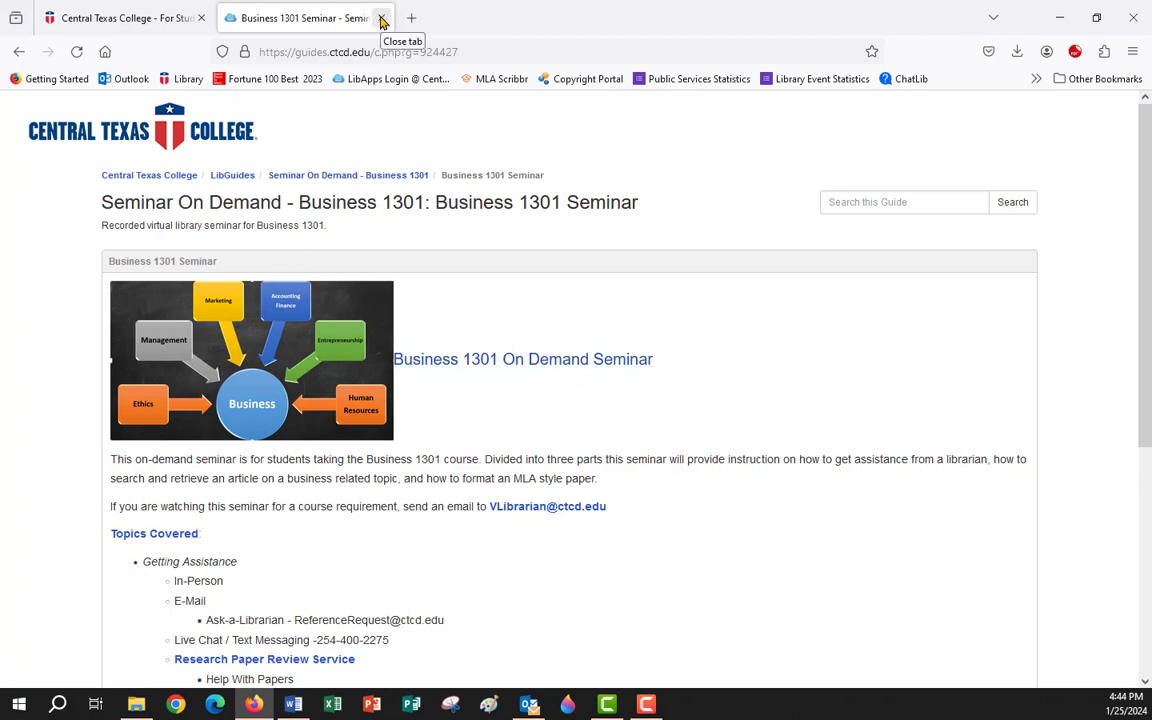
click(383, 19)
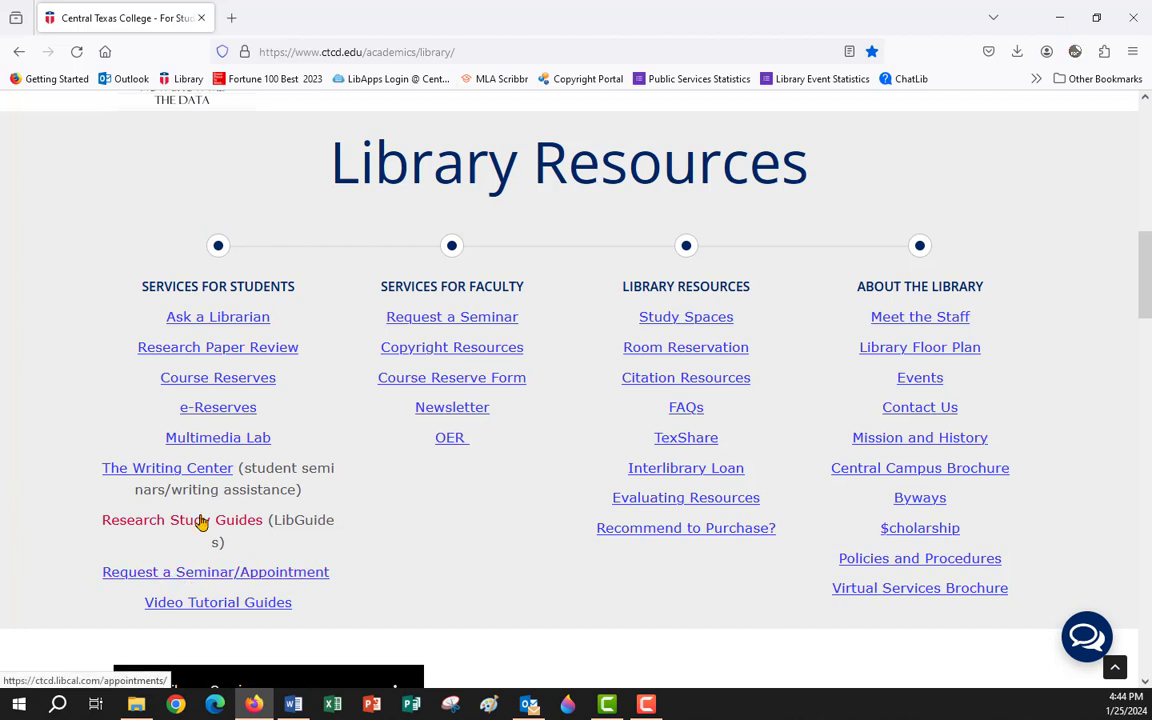
Open the Research Paper Review page and highlight the paper submission e-mail address in its steps.
click(221, 356)
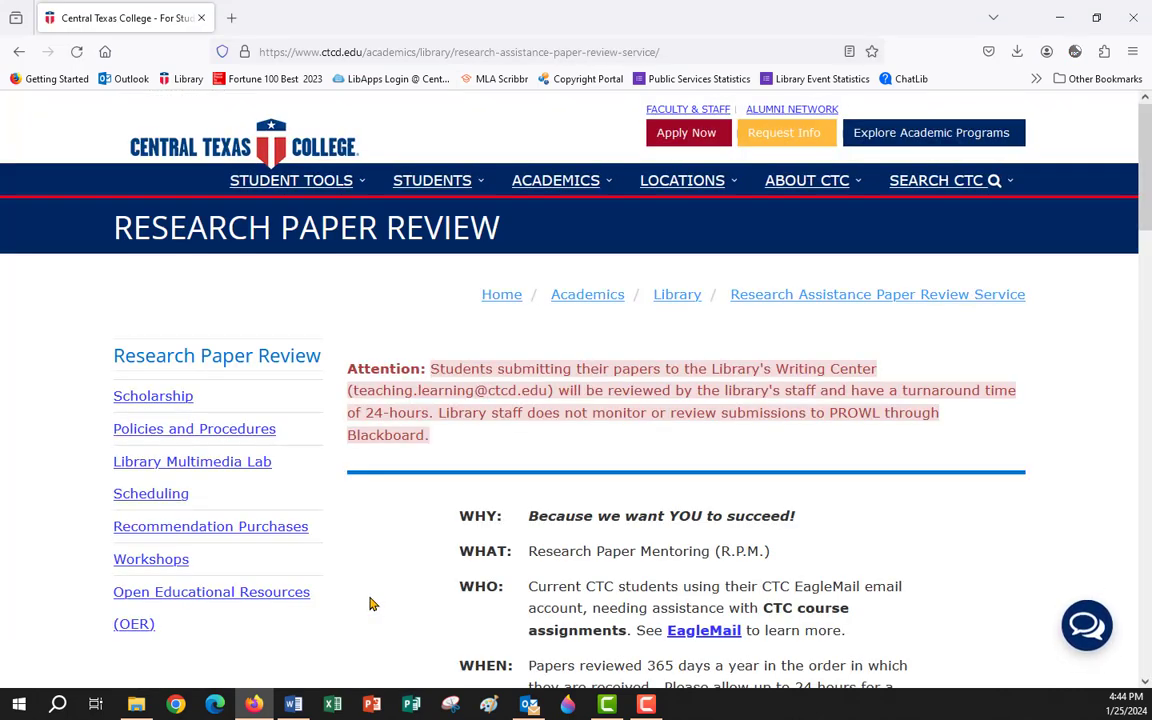
scroll(915, 530, down, 6)
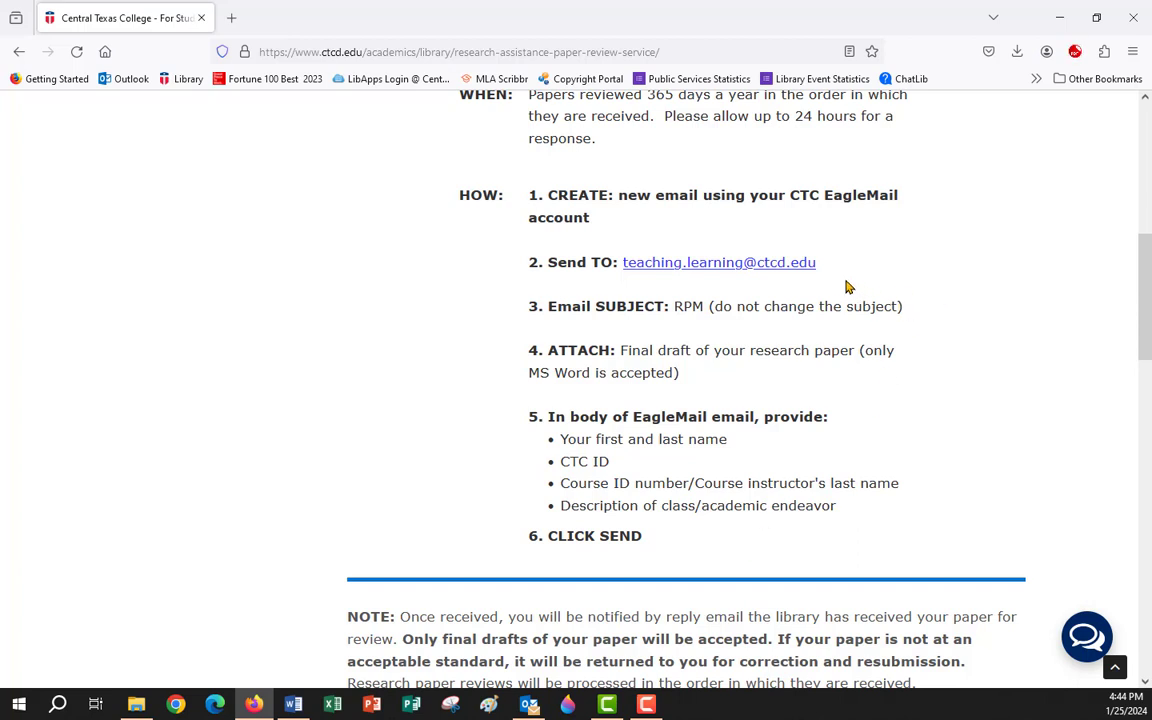
drag(824, 272, 621, 263)
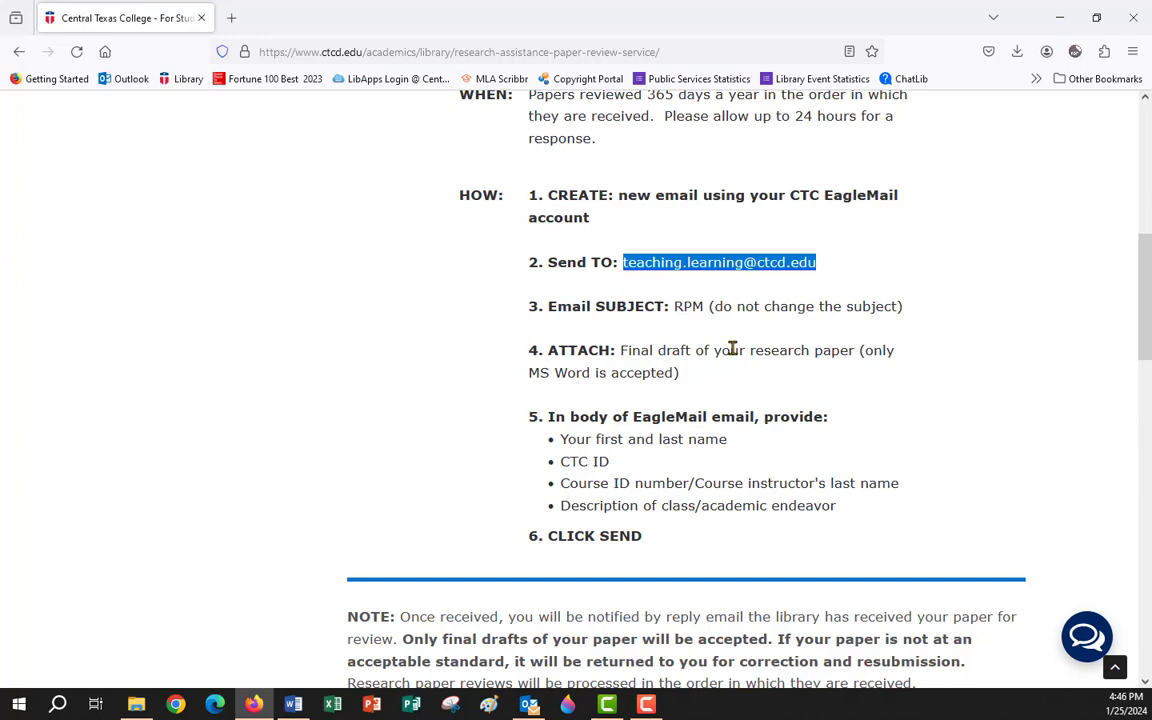
scroll(540, 316, up, 5)
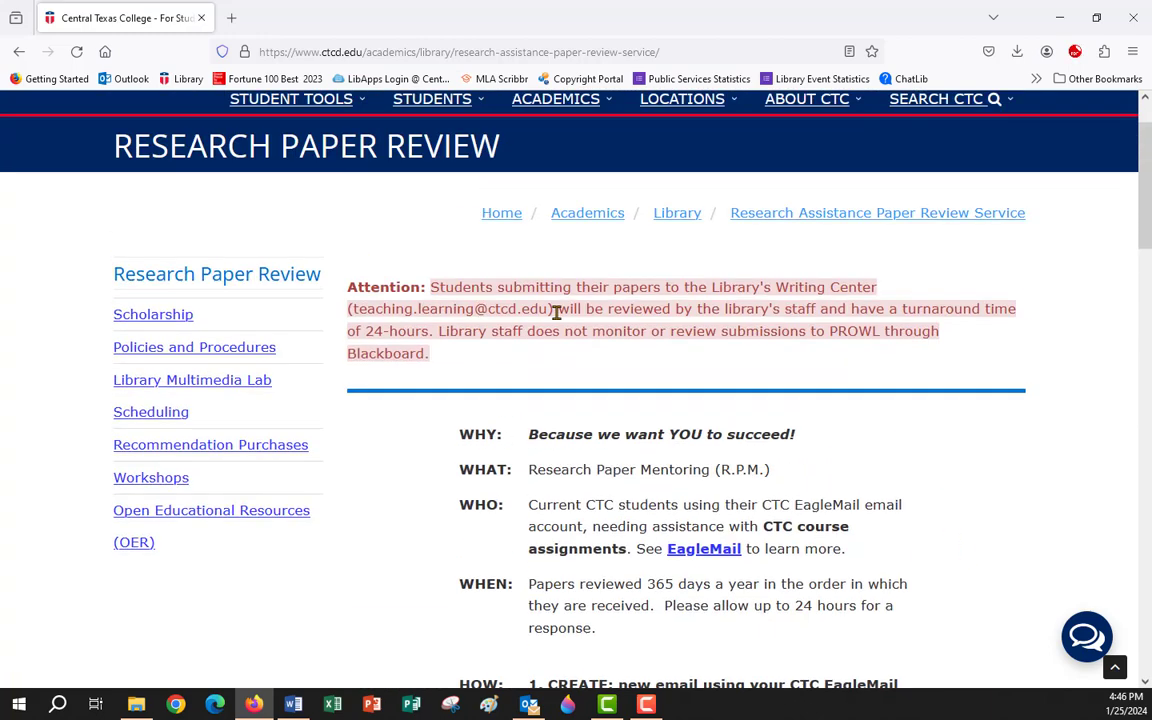
Return to the Library homepage, open Citation Resources, and open the MLA 9 quick style guide.
click(680, 219)
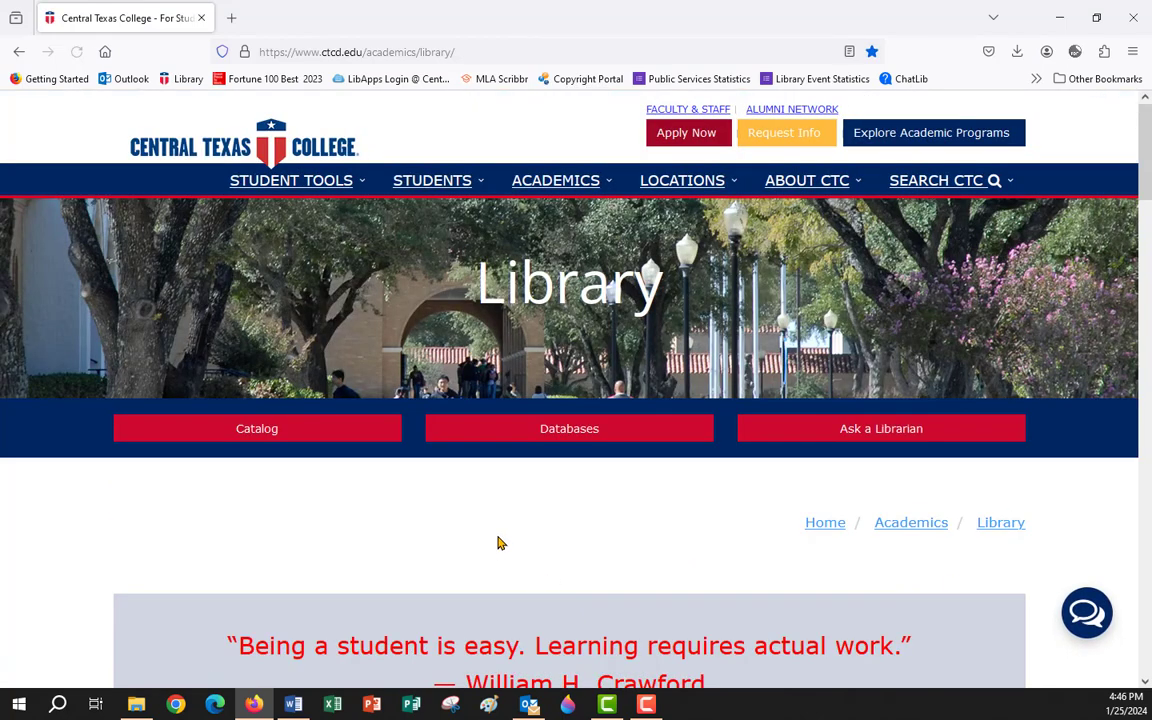
scroll(506, 524, down, 10)
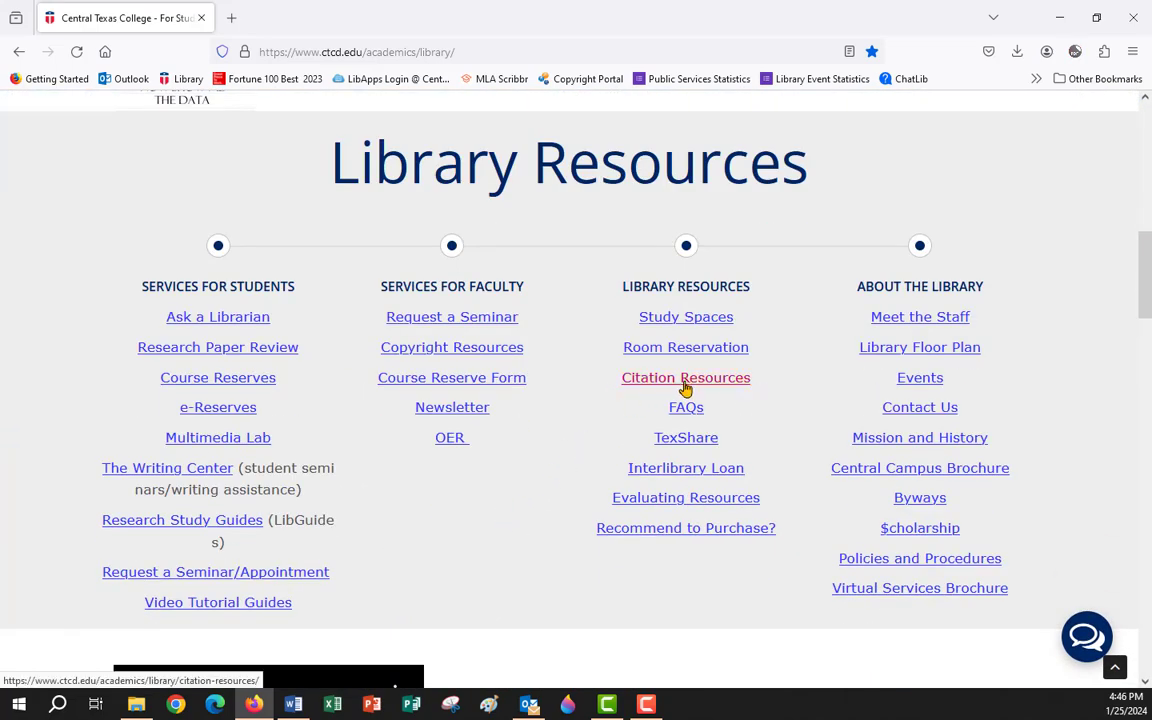
click(686, 378)
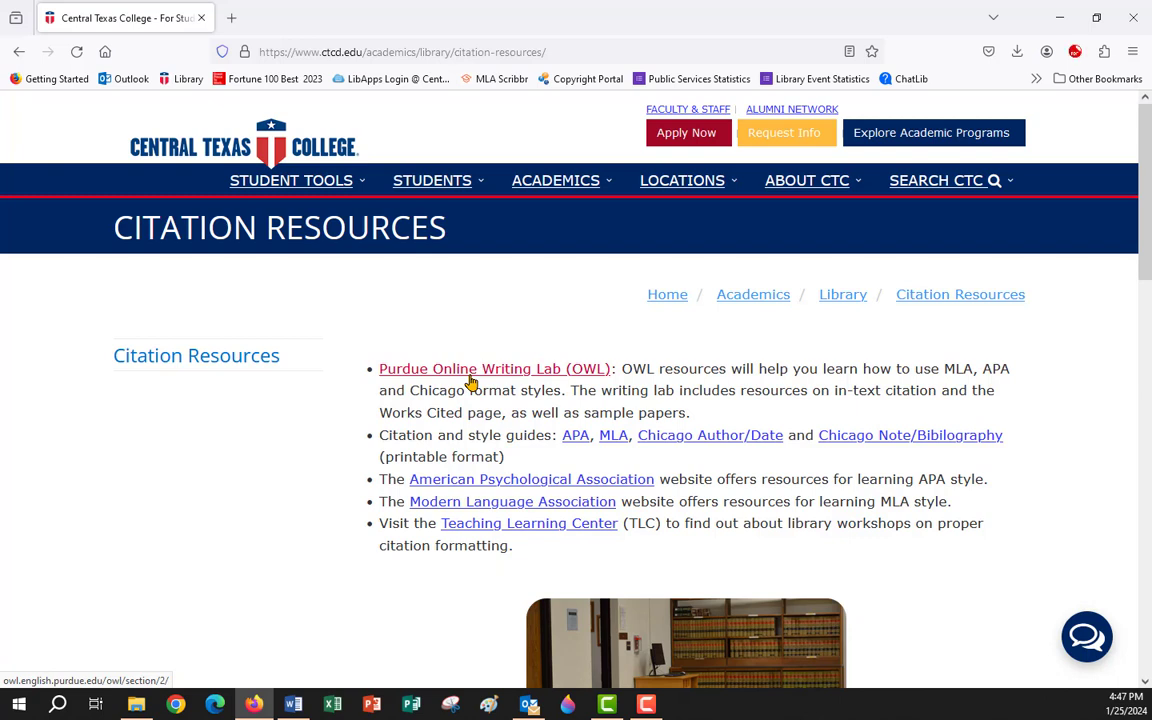
click(614, 437)
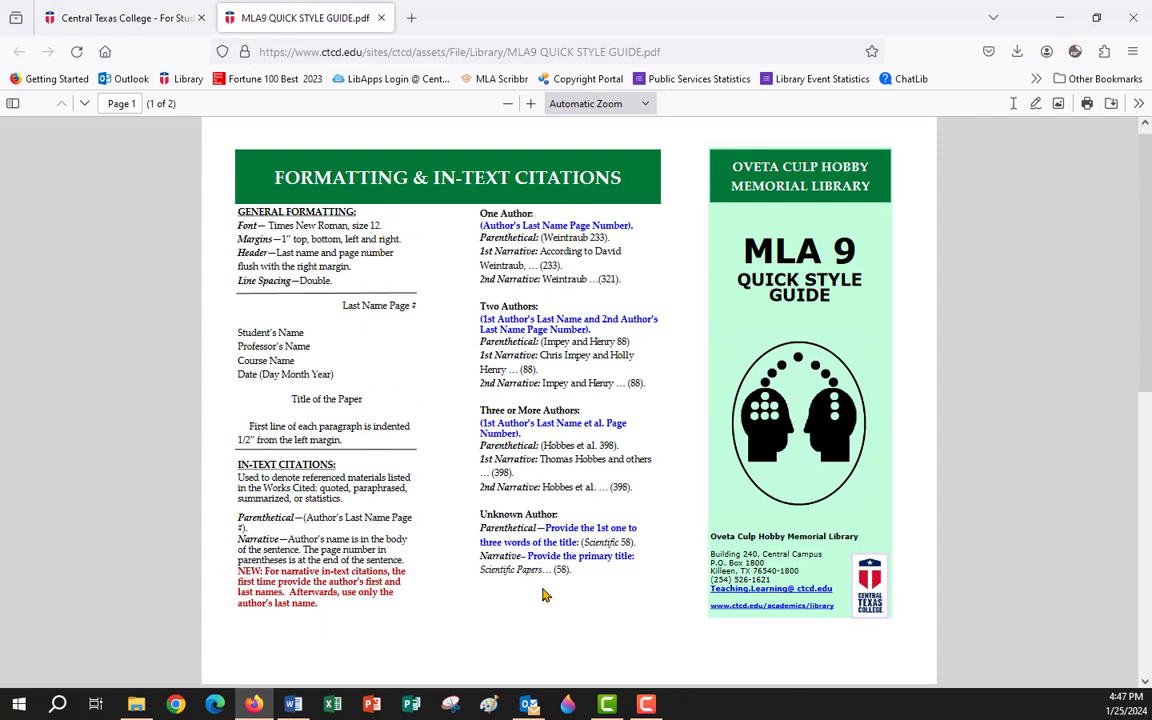
Scroll the MLA 9 quick style guide PDF to page 2's Works Cited examples.
scroll(548, 424, down, 3)
scroll(548, 424, down, 3)
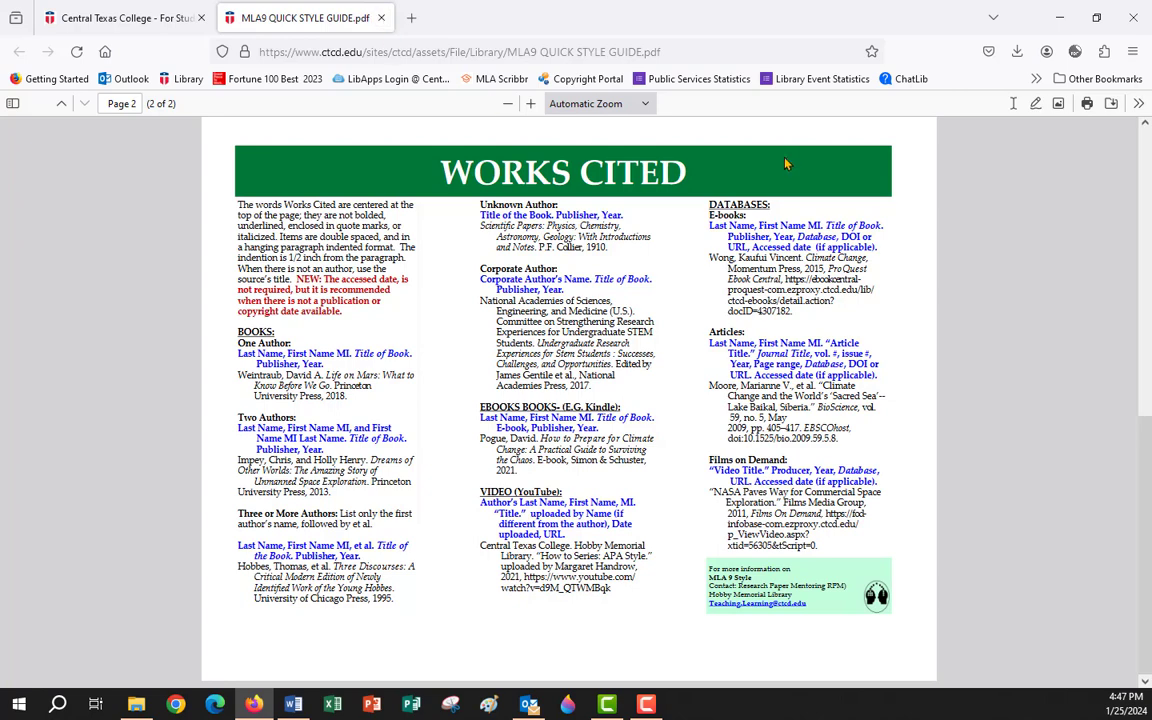
Close the MLA guide, go back to the Library page, then show Word's Works Cited page.
click(384, 20)
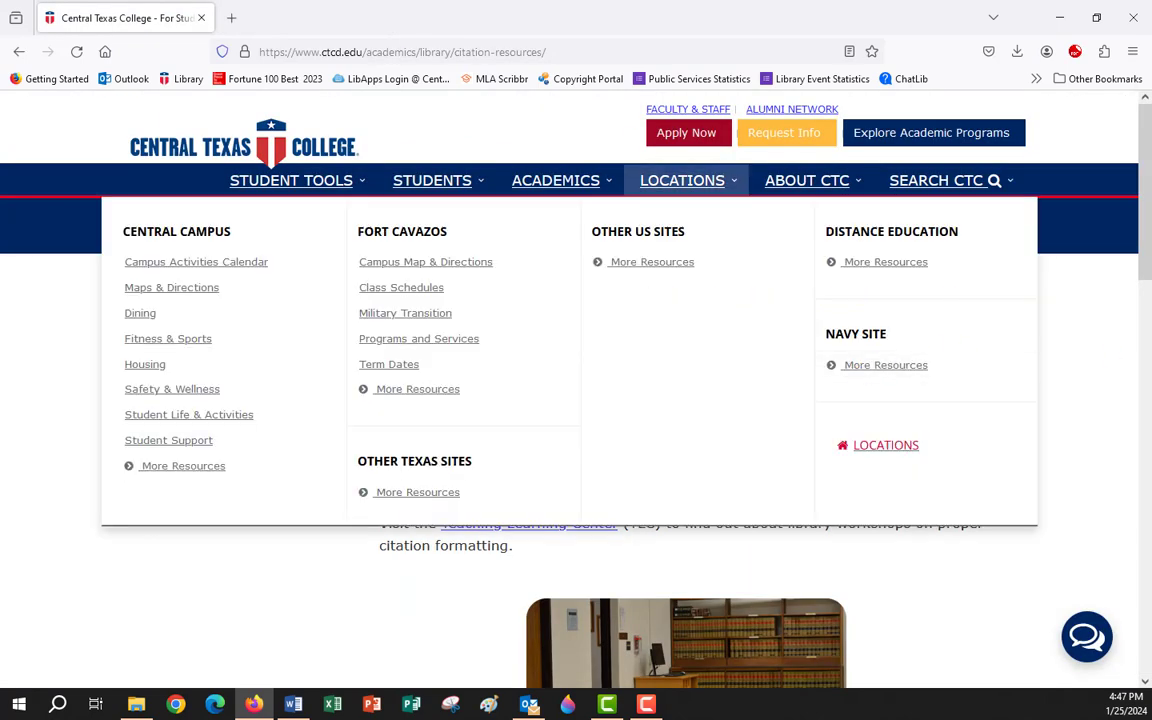
click(843, 295)
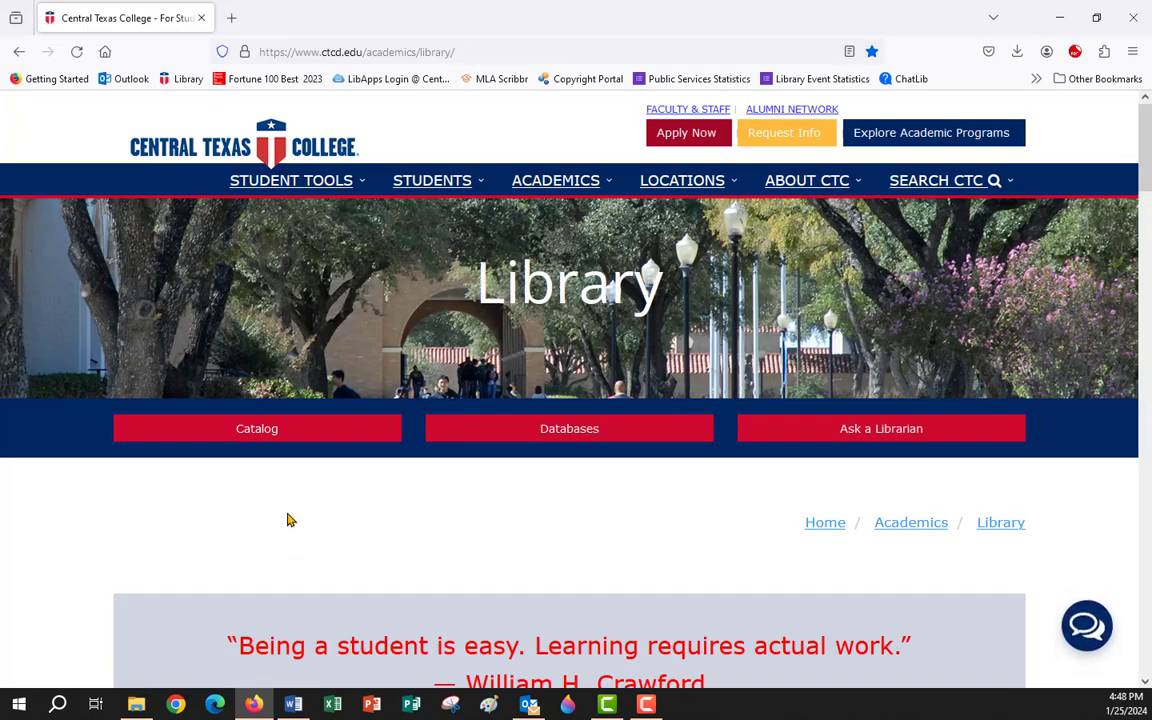
click(293, 704)
scroll(431, 484, down, 6)
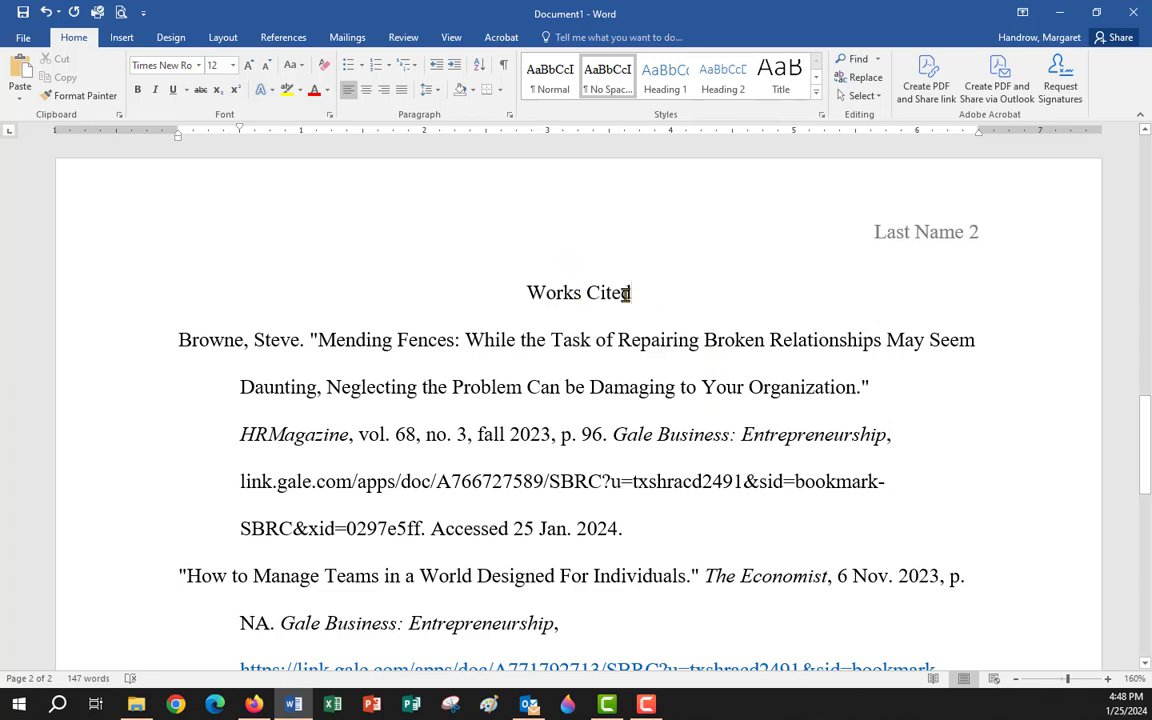
Highlight the paper's 'Works Cited' heading, then switch to the Library homepage in Firefox.
drag(655, 296, 519, 296)
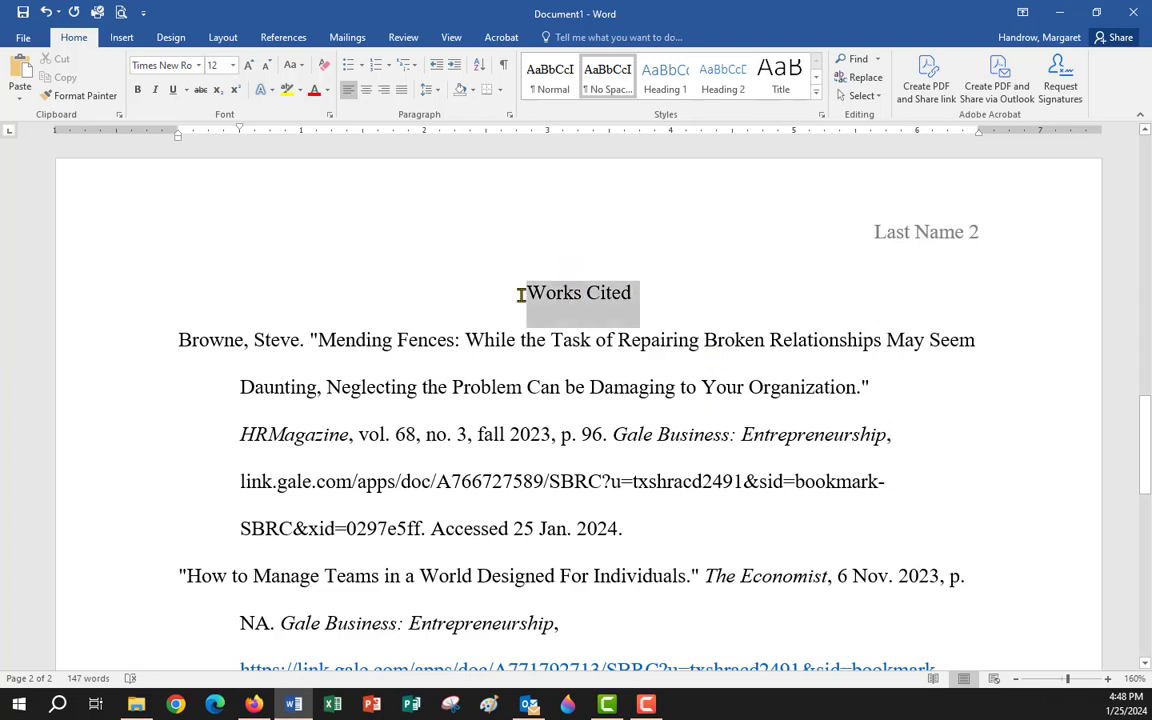
click(582, 298)
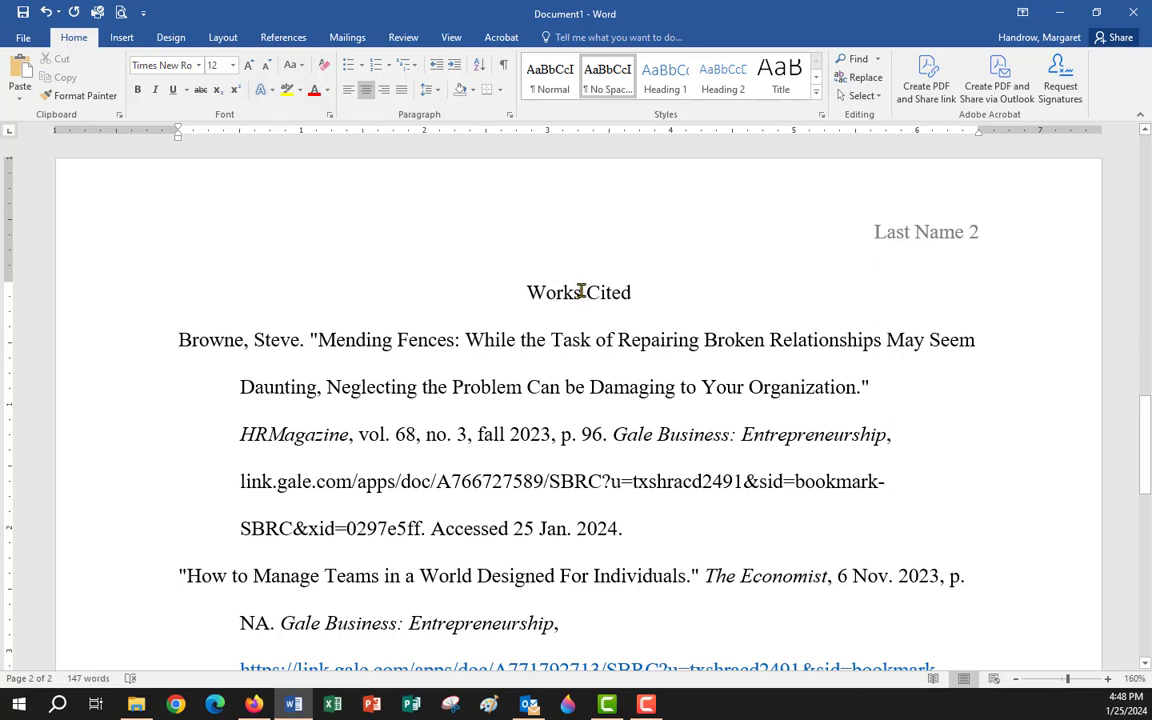
drag(522, 292, 651, 292)
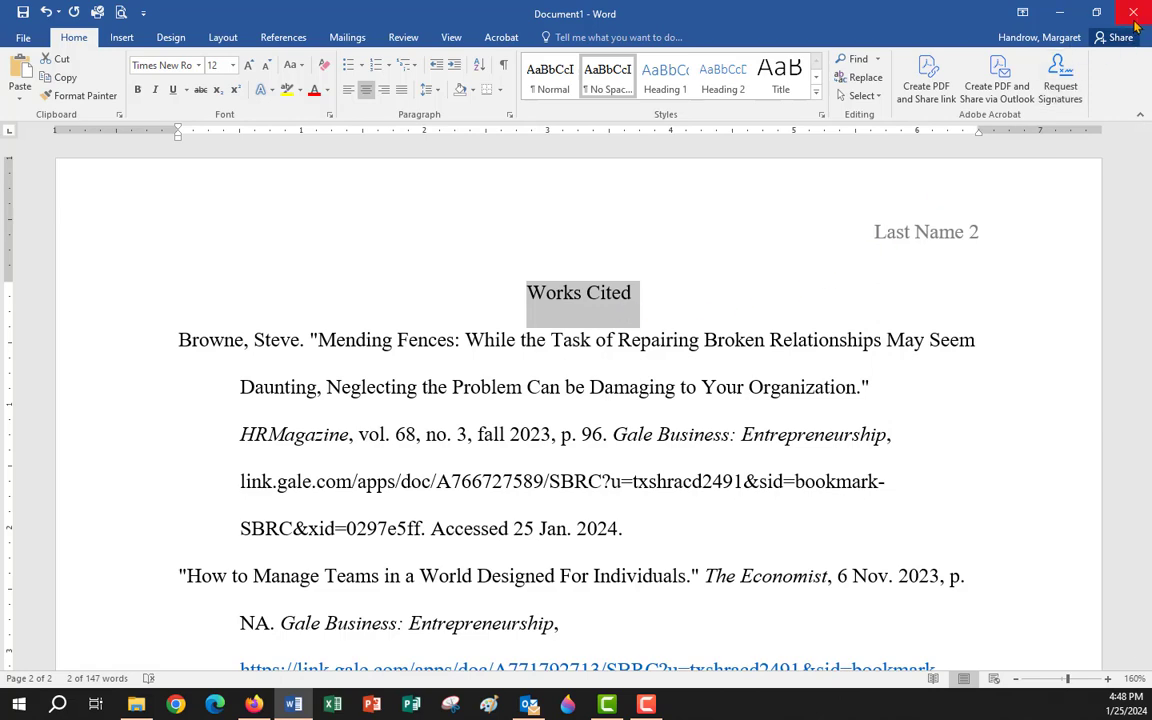
key(alt+Tab)
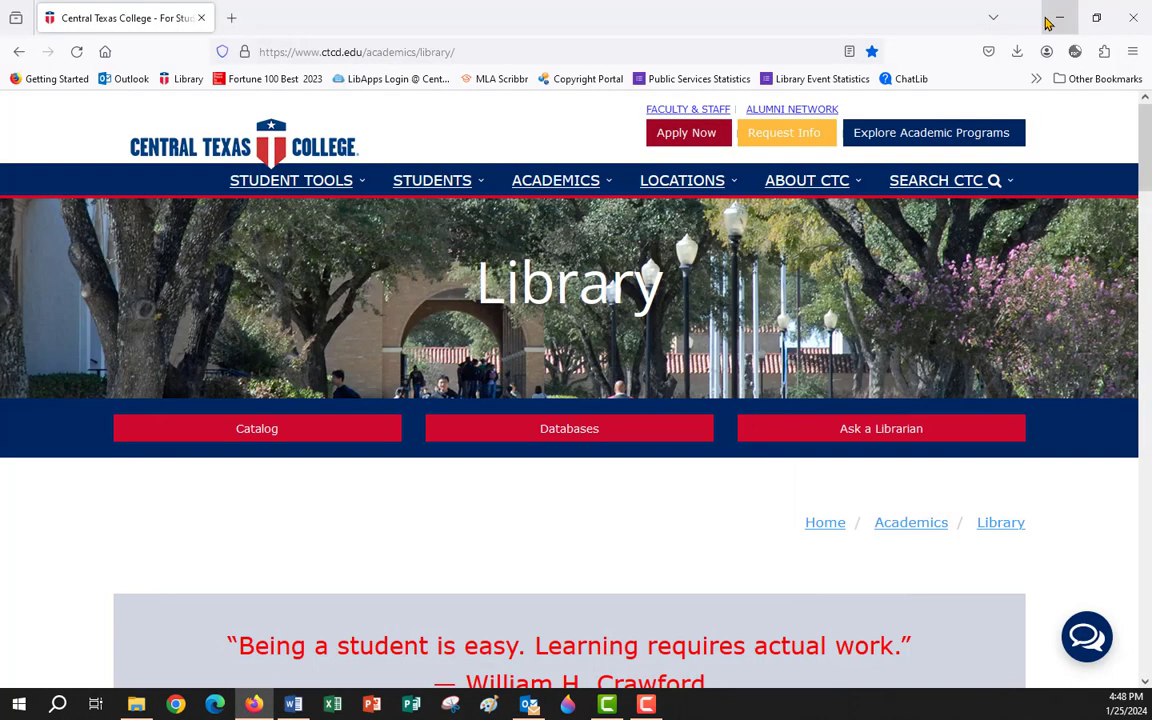